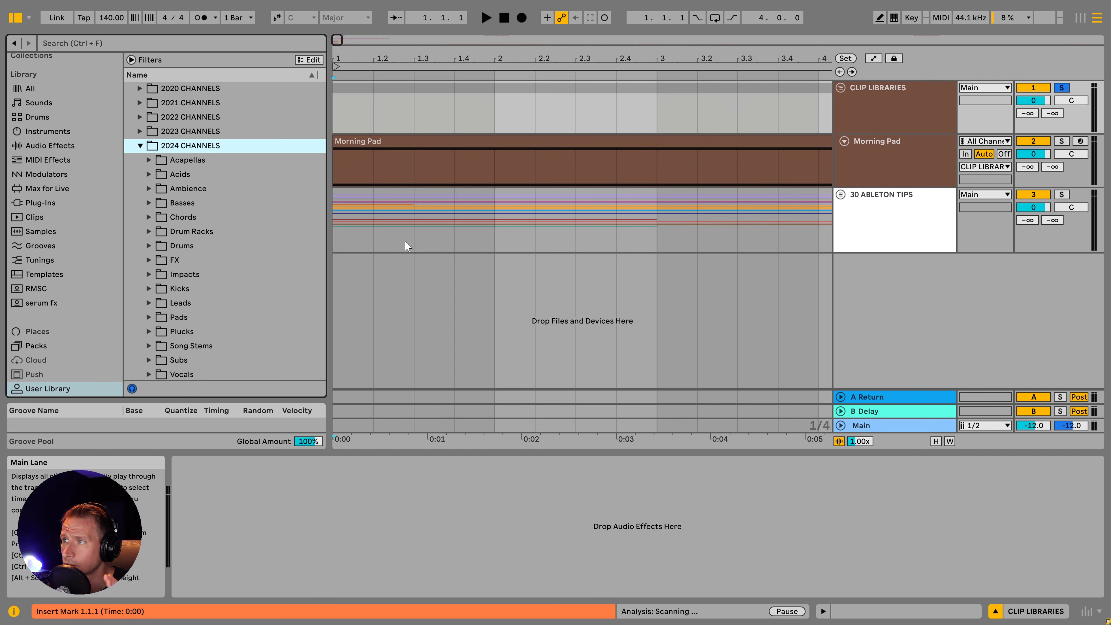
# - Play the Morning Pad clip from its start and stop after a few beats
pyautogui.click(381, 142)
pyautogui.press('space')
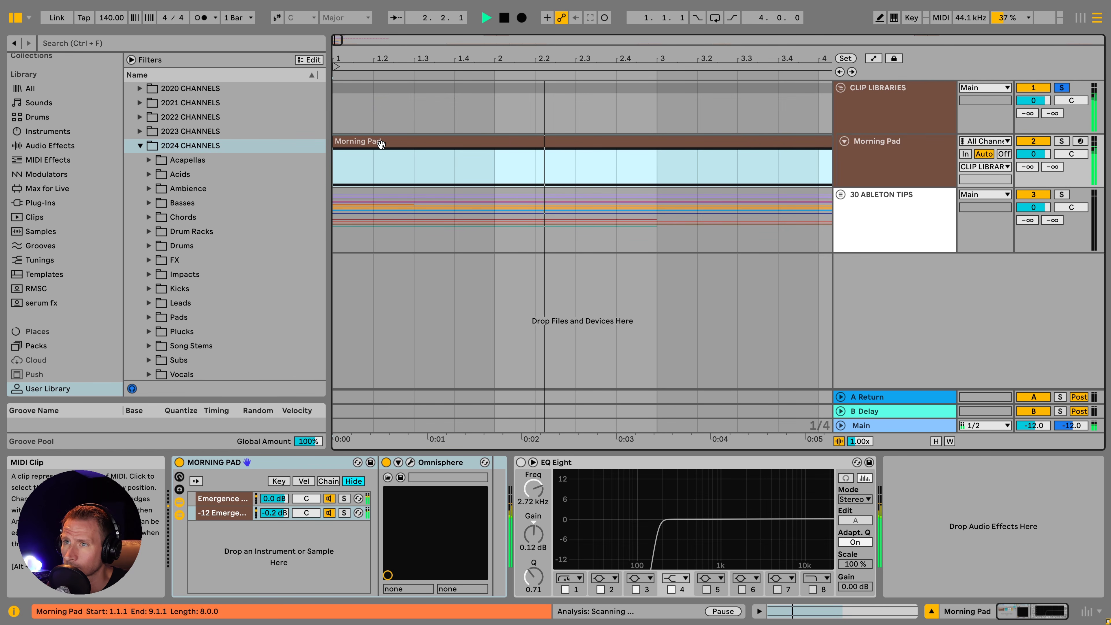
pyautogui.press('space')
# - Save the Morning Pad track into the Pads folder of 2024 CHANNELS in the User Library
pyautogui.click(920, 174)
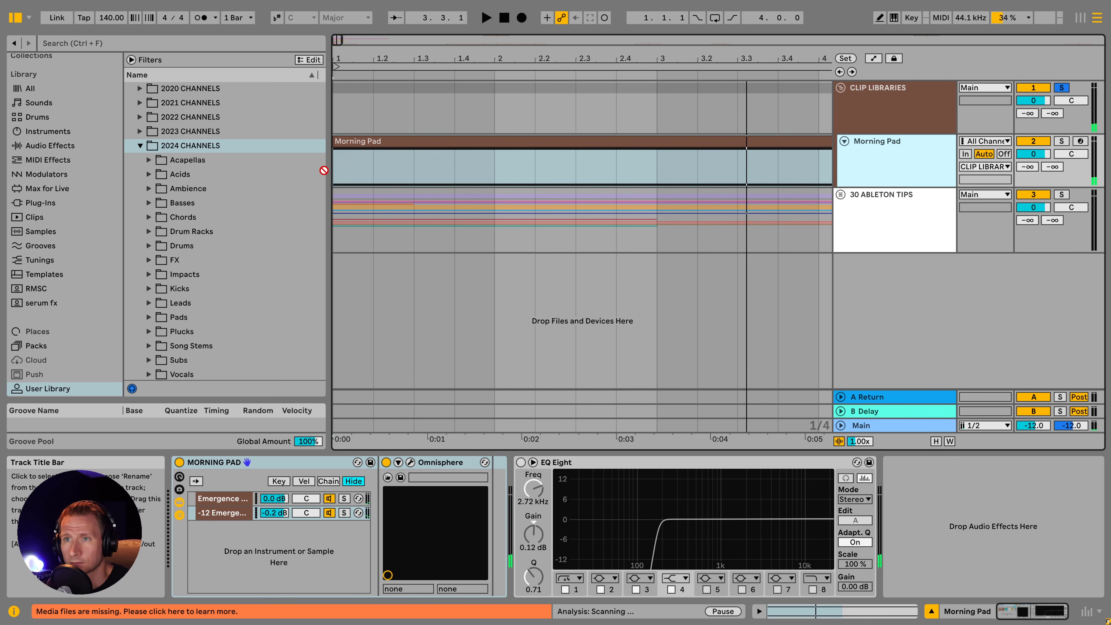
pyautogui.moveTo(182, 318); pyautogui.dragTo(183, 315)
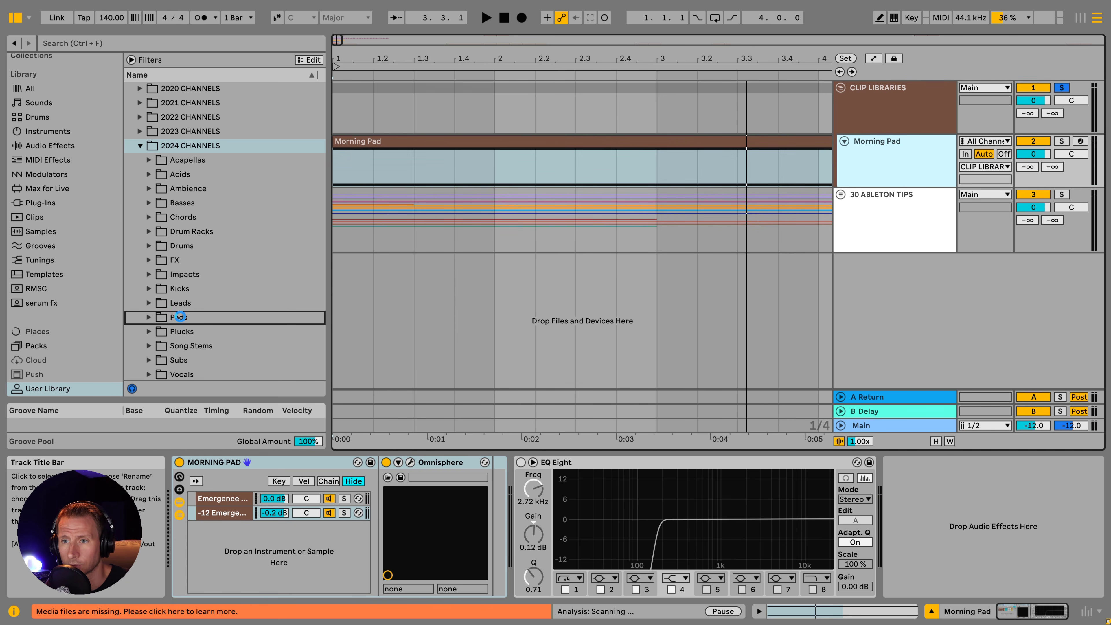
pyautogui.press('Return')
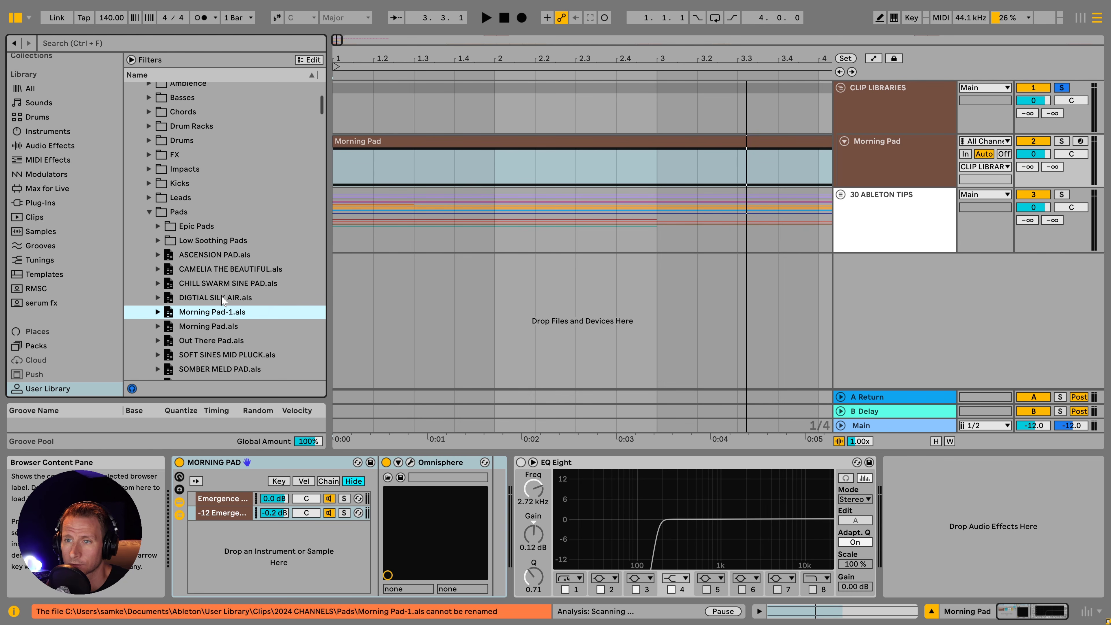
pyautogui.click(188, 333)
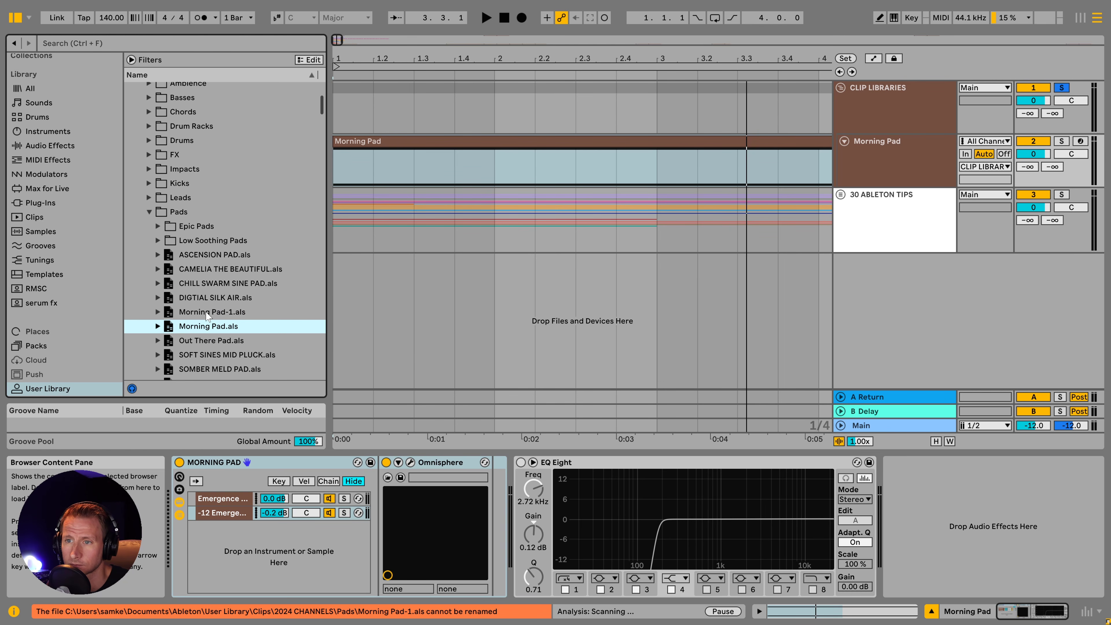
pyautogui.scroll(5, 197, 279)
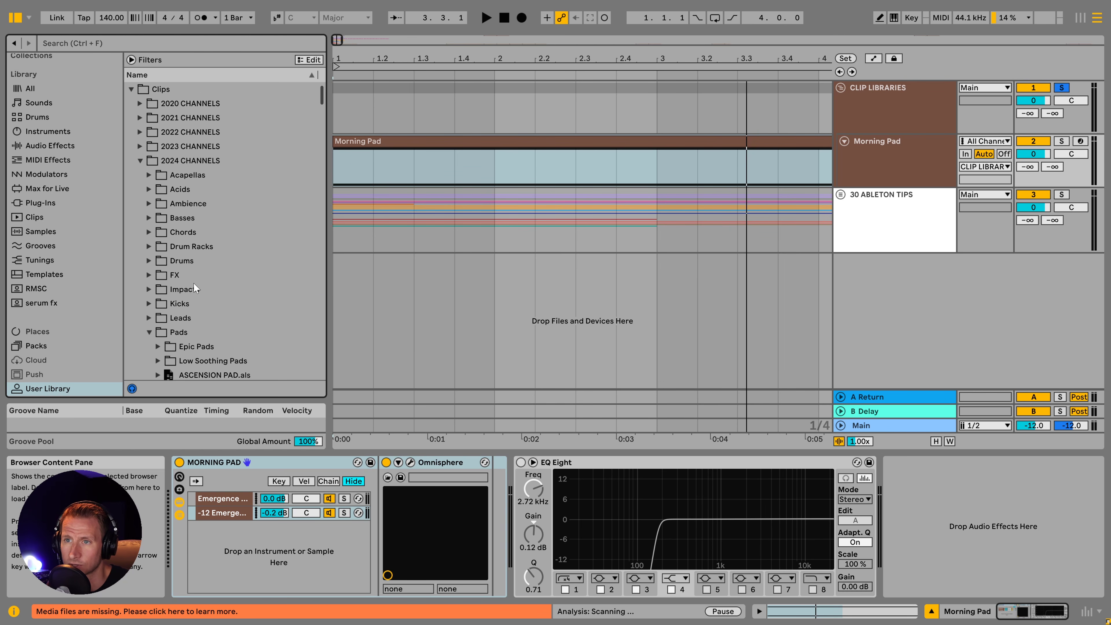
# - Load NOSTALGIC CHORDS.als from the Chords folder into the CLIP LIBRARIES group, and solo and arm its Interstellar Sines track
pyautogui.click(181, 234)
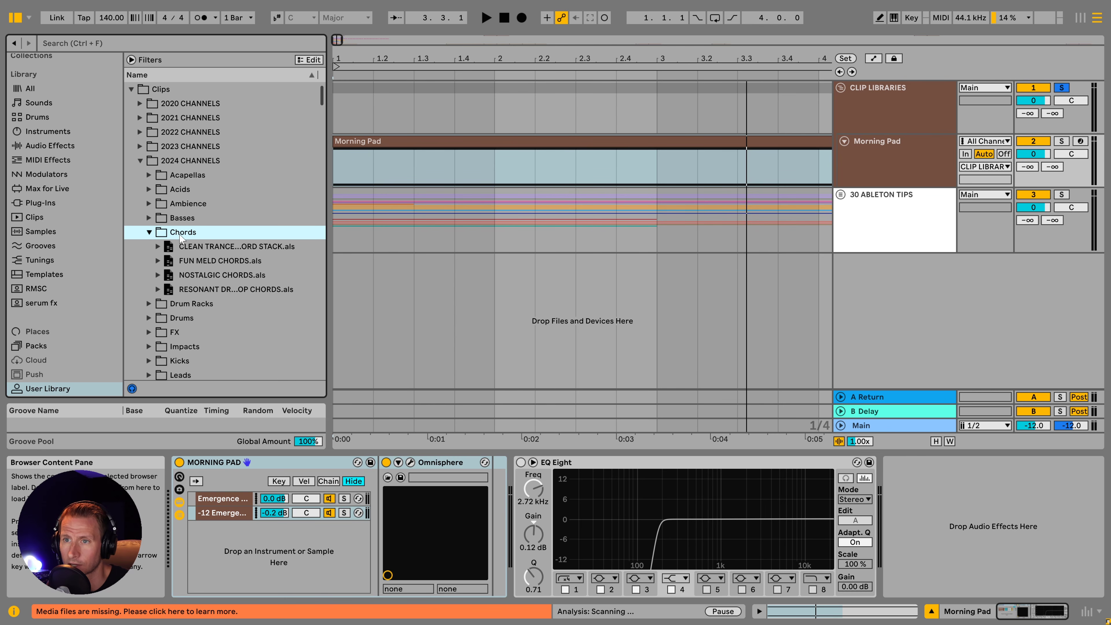
pyautogui.click(193, 278)
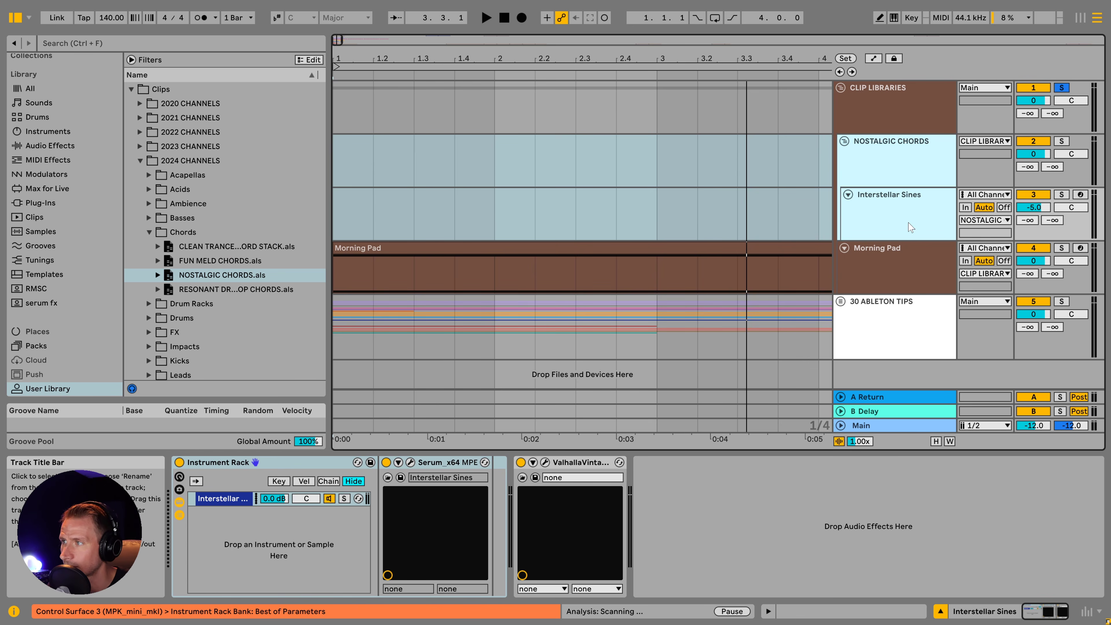
pyautogui.click(924, 217)
pyautogui.click(1061, 194)
pyautogui.click(1079, 195)
pyautogui.click(918, 205)
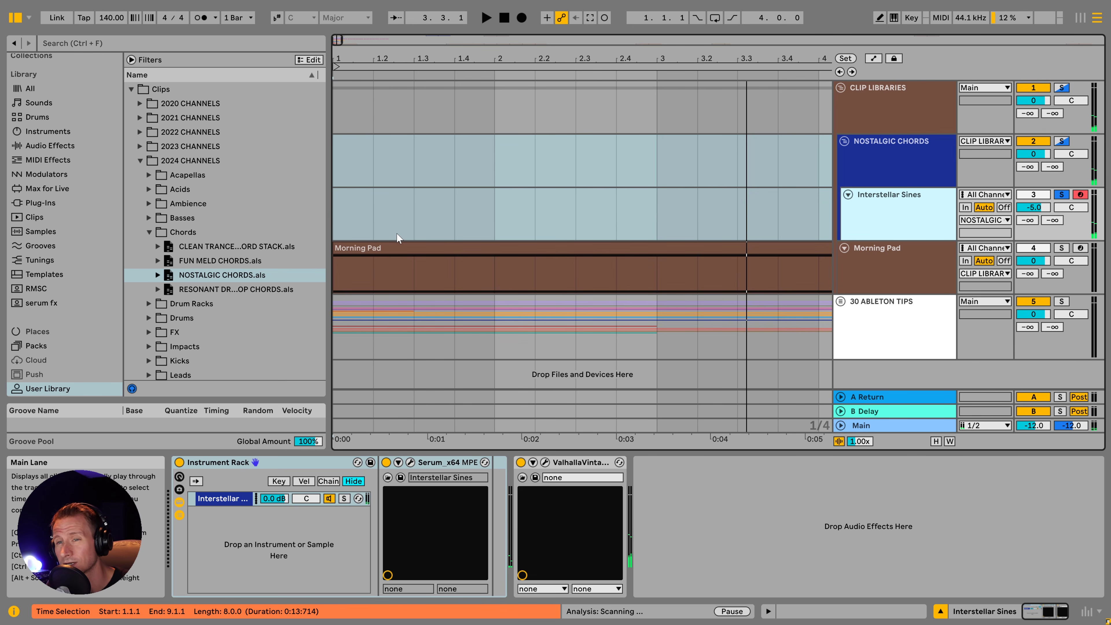
# - Load 4D HYPERCUBE.als from the Song Stems folder into the GOLD MINING SESSIONS group
pyautogui.click(150, 234)
pyautogui.scroll(-1, 209, 276)
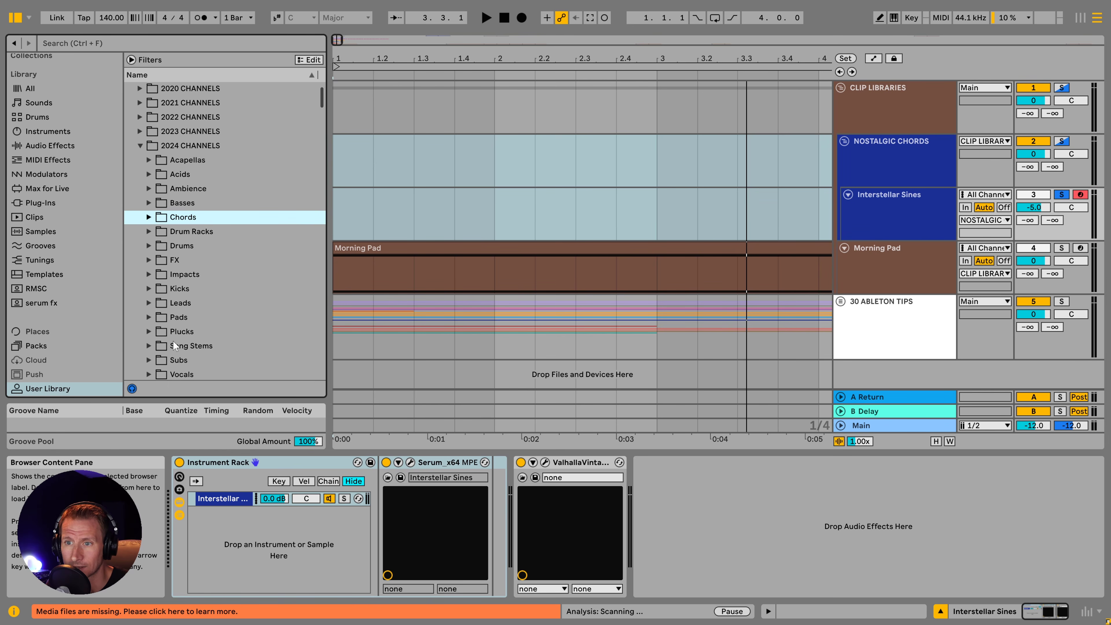
pyautogui.click(180, 345)
pyautogui.click(149, 345)
pyautogui.scroll(-1, 188, 350)
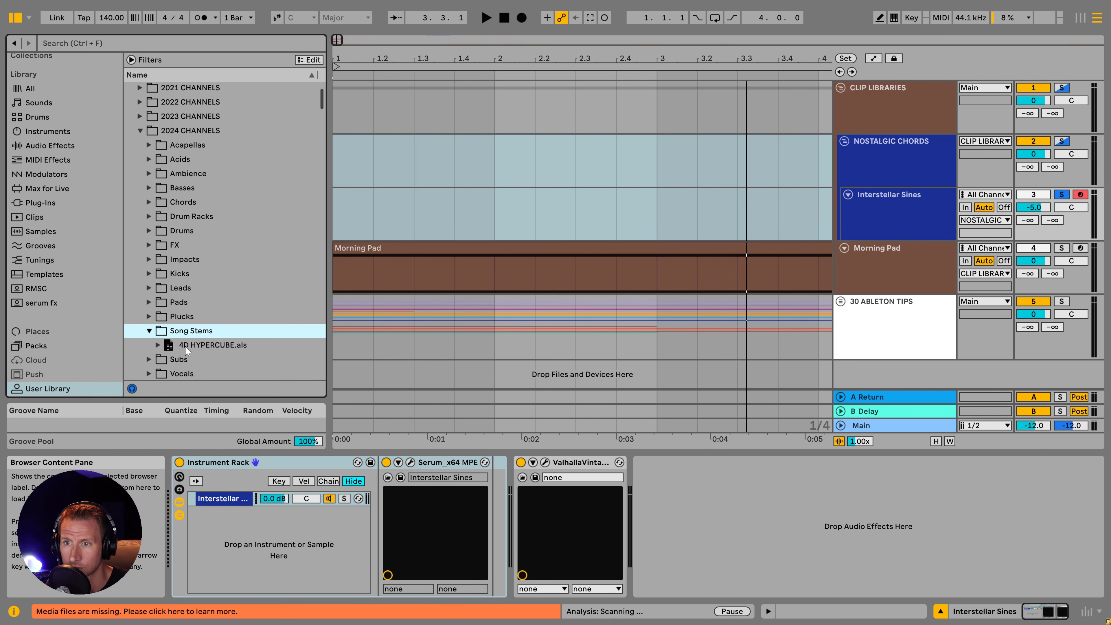
pyautogui.click(205, 345)
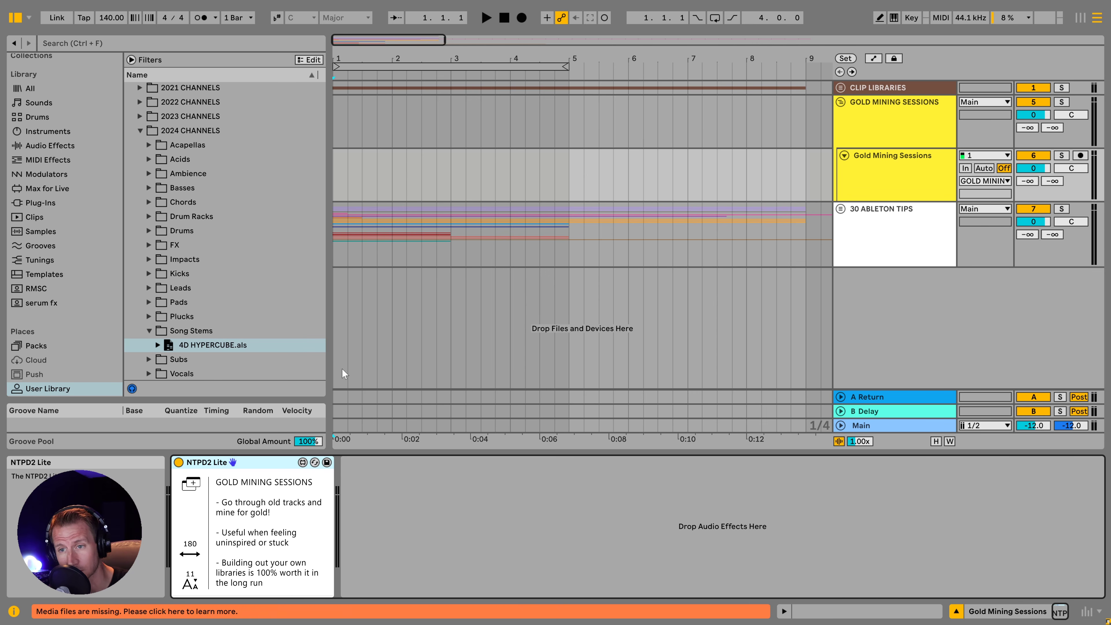
pyautogui.doubleClick(189, 347)
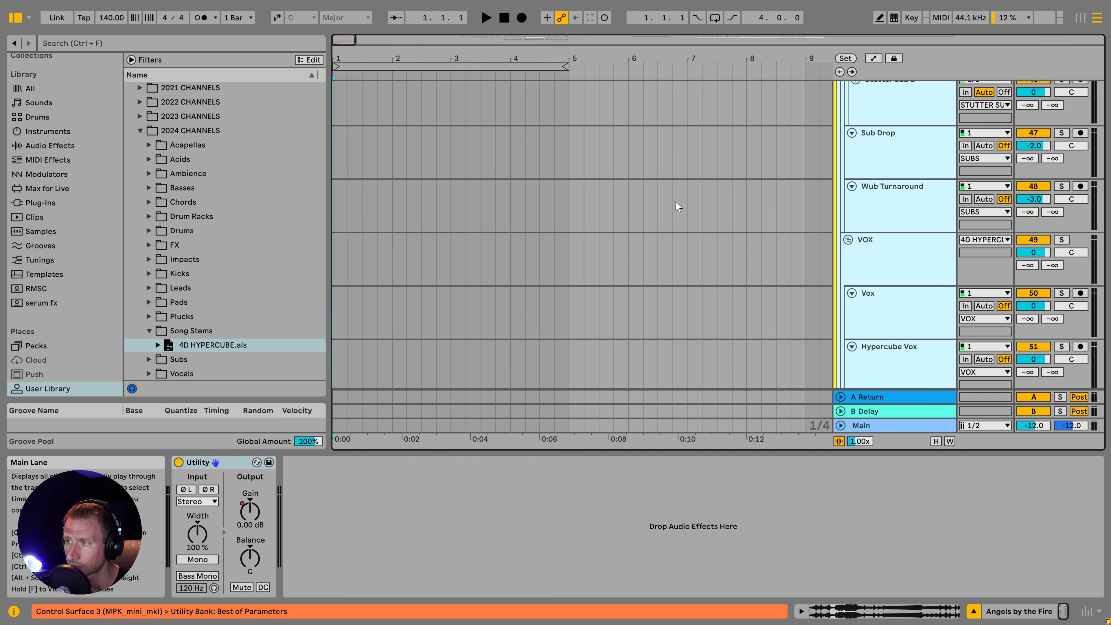
# - Fold SUBS and all its sibling groups inside the 4D HYPERCUBE group
pyautogui.scroll(5, 875, 251)
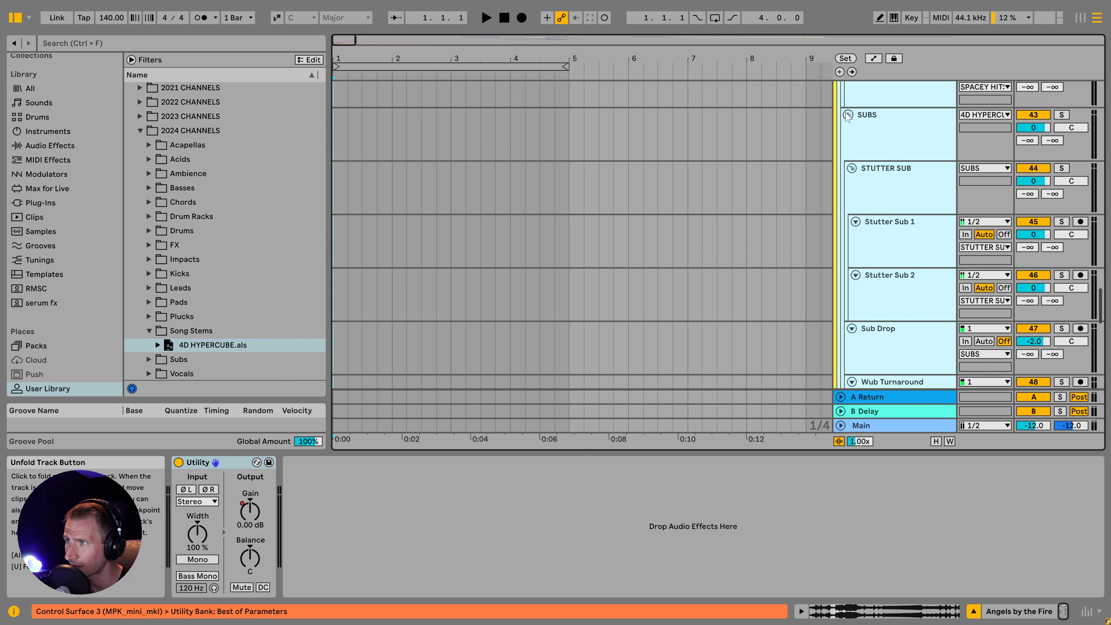
pyautogui.keyDown('alt'); pyautogui.click(848, 115); pyautogui.keyUp('alt')
pyautogui.scroll(-10, 544, 159)
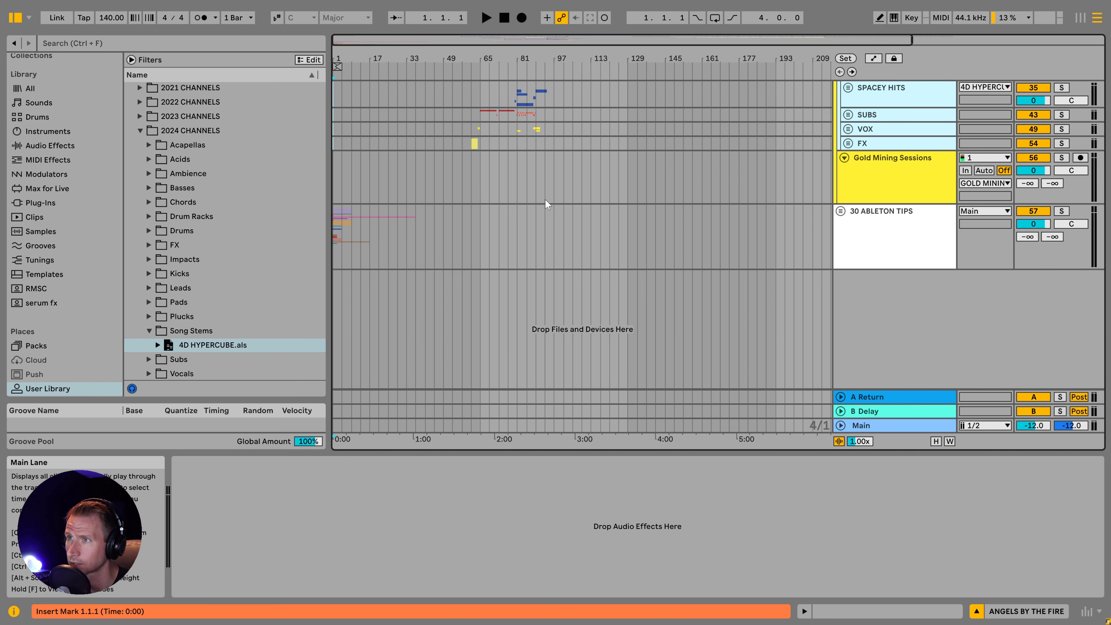
pyautogui.scroll(5, 538, 210)
pyautogui.scroll(5, 507, 236)
pyautogui.scroll(3, 480, 284)
pyautogui.scroll(3, 800, 212)
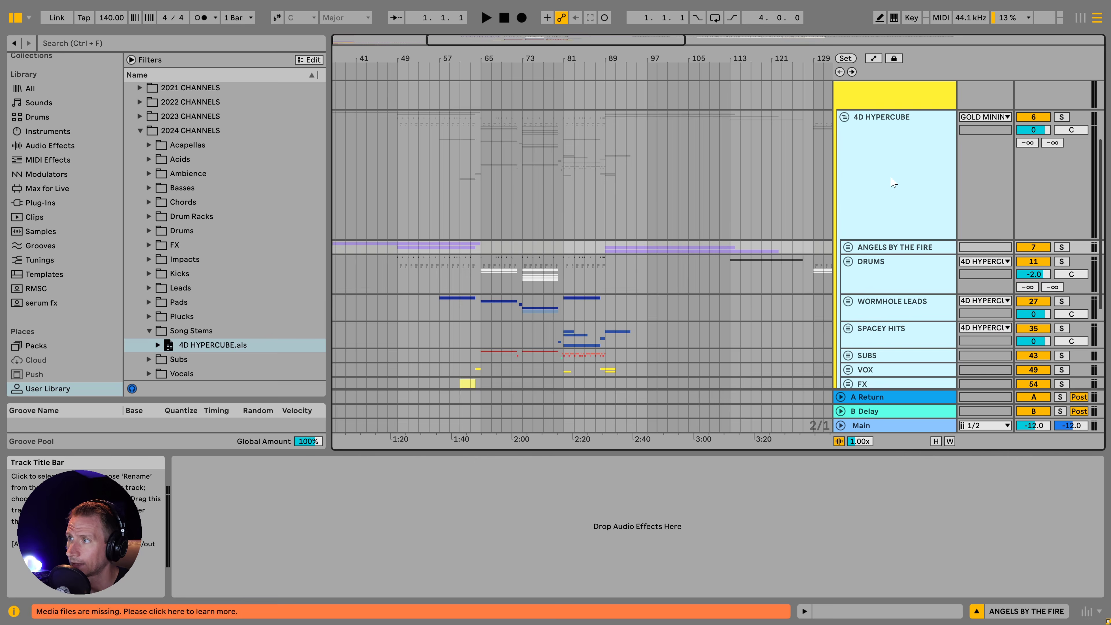
# - Solo the 4D HYPERCUBE group
pyautogui.click(893, 181)
pyautogui.click(1061, 117)
pyautogui.scroll(-4, 474, 340)
pyautogui.scroll(5, 461, 335)
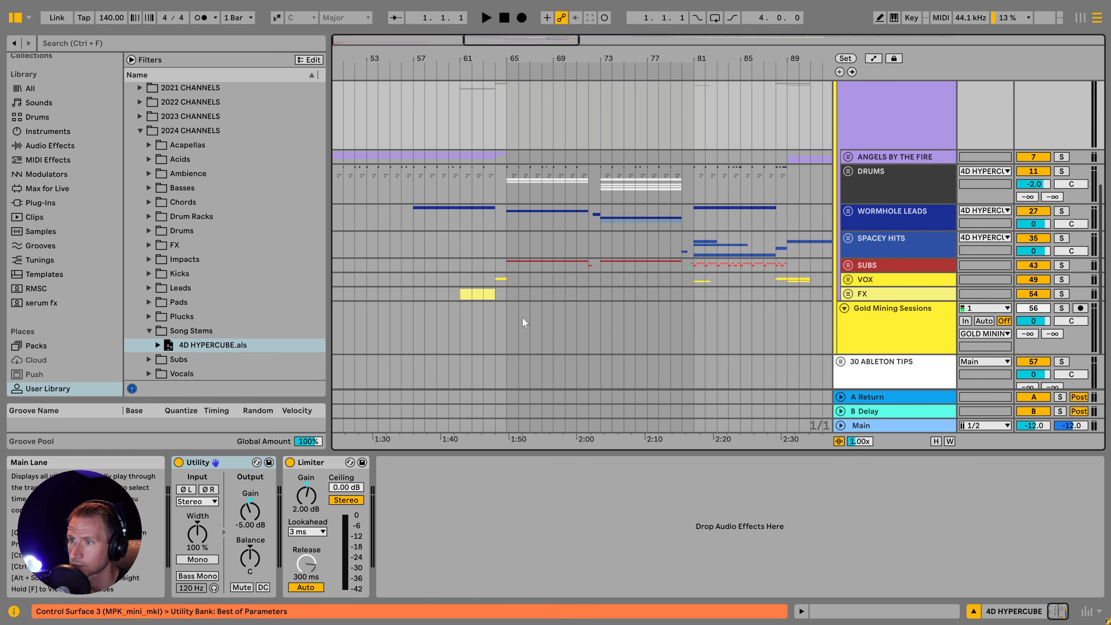
# - Unfold and solo the VOX group, and play the Hypercube Vox clip from bar 64
pyautogui.click(848, 279)
pyautogui.scroll(-3, 513, 318)
pyautogui.scroll(4, 501, 316)
pyautogui.click(504, 312)
pyautogui.click(1061, 204)
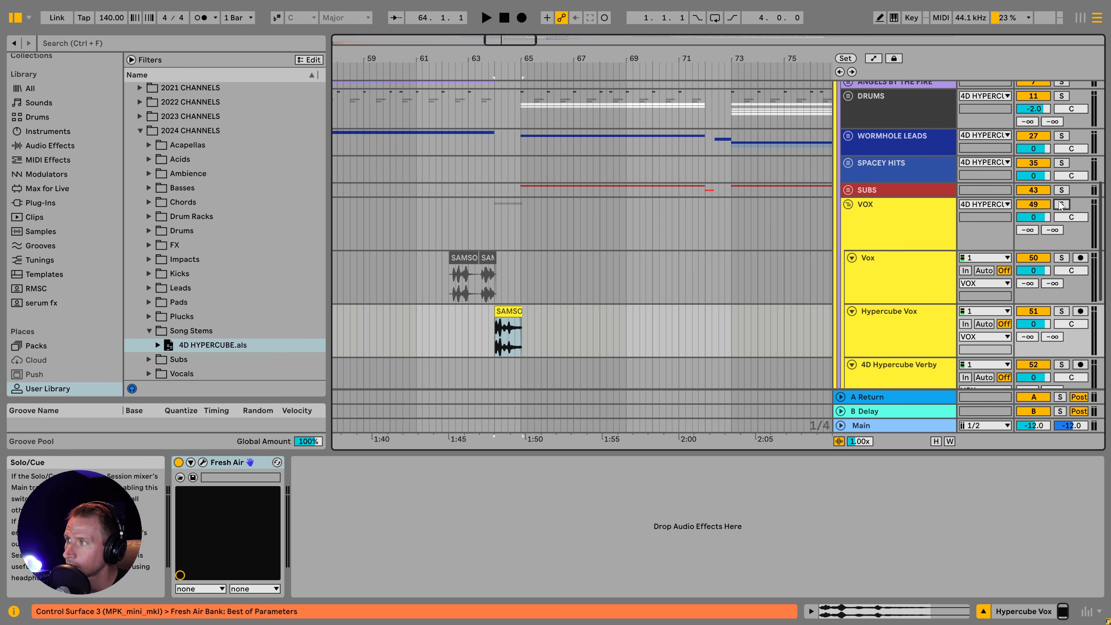
pyautogui.press('space')
pyautogui.press('space')
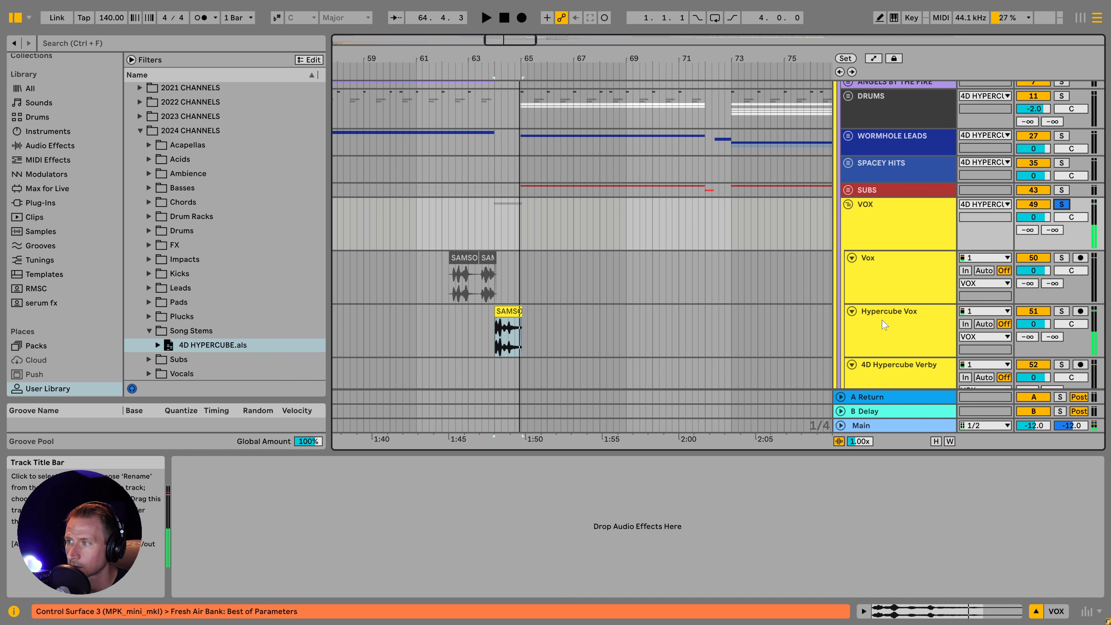
# - Collapse the Song Stems folder and VOX group, and solo the DRUMS group with the insert marker at bar 65
pyautogui.click(149, 331)
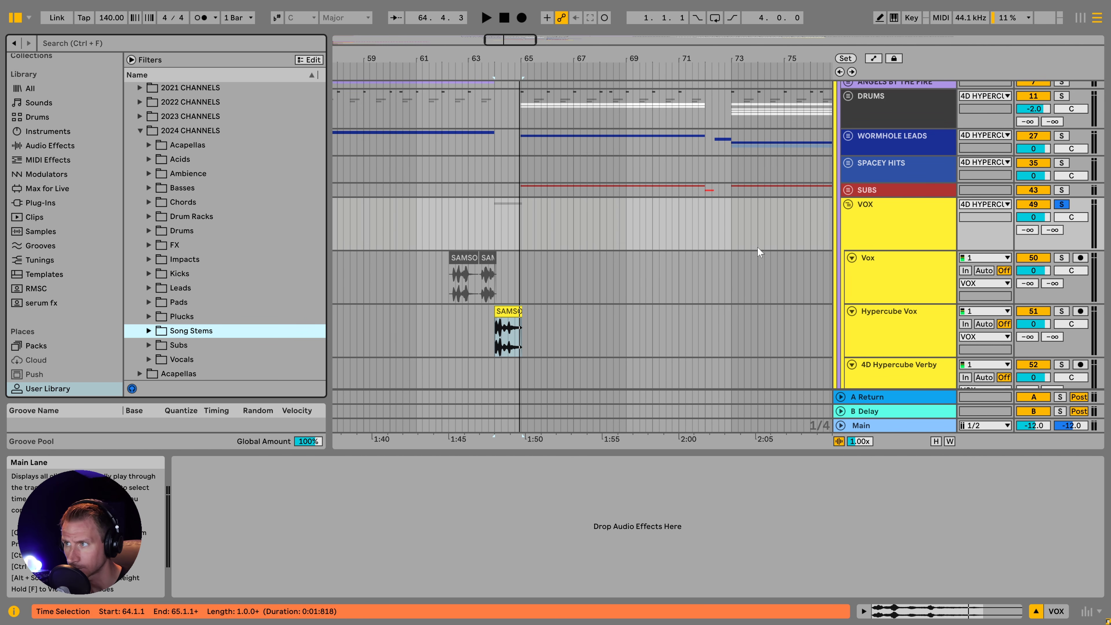
pyautogui.click(847, 204)
pyautogui.scroll(2, 804, 251)
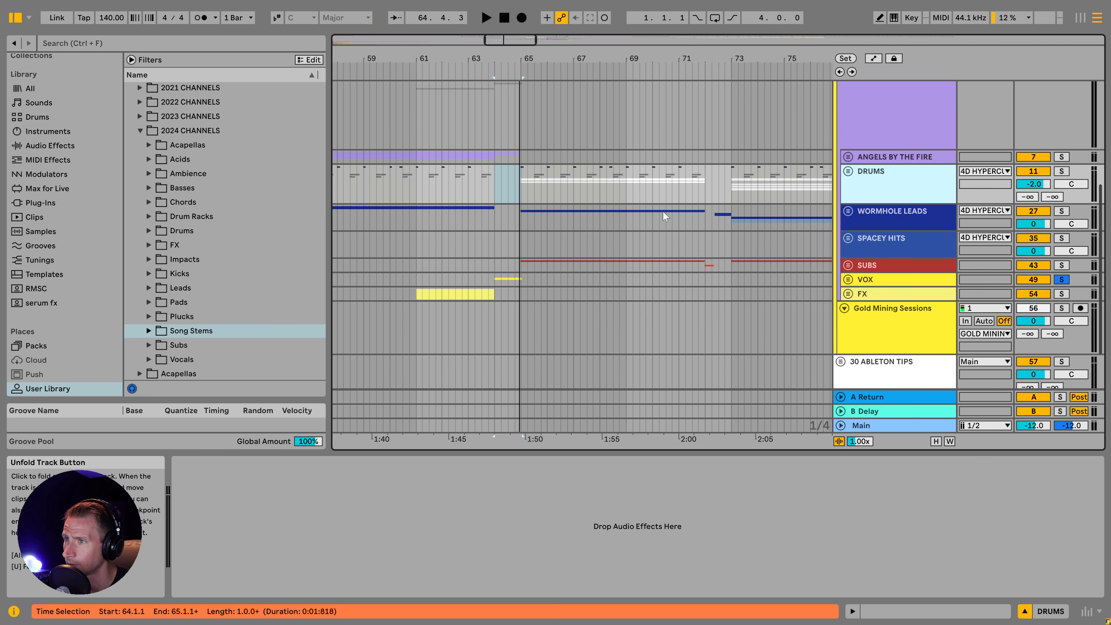
pyautogui.click(520, 245)
pyautogui.click(1060, 171)
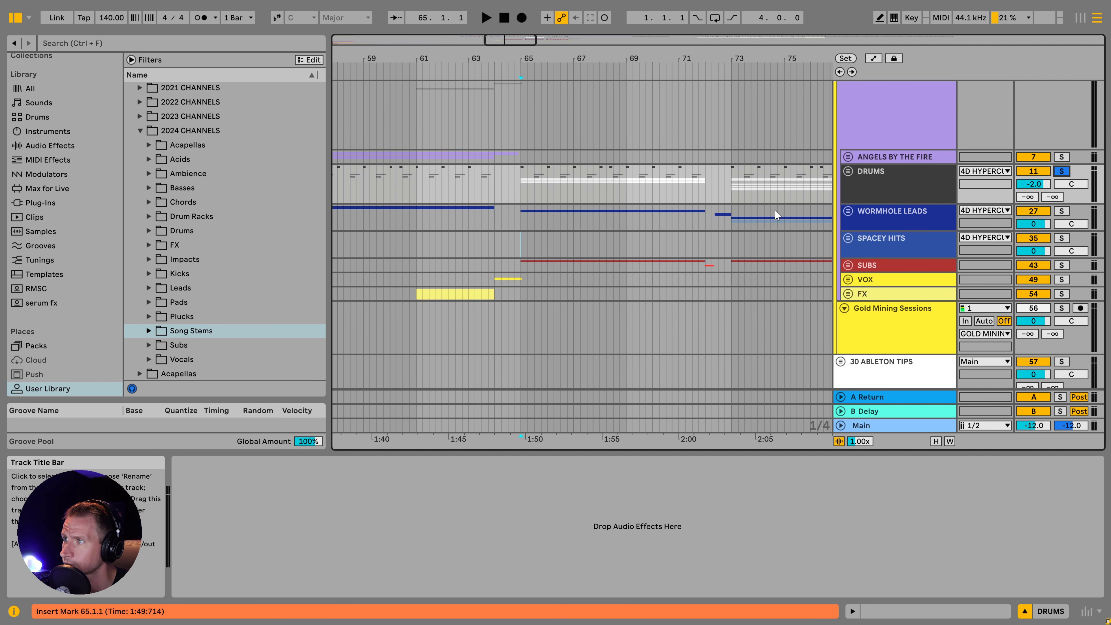
# - Insert a new audio track directly above DRUMS in the 4D HYPERCUBE group
pyautogui.scroll(-2, 775, 209)
pyautogui.scroll(1, 645, 207)
pyautogui.scroll(1, 645, 207)
pyautogui.click(880, 203)
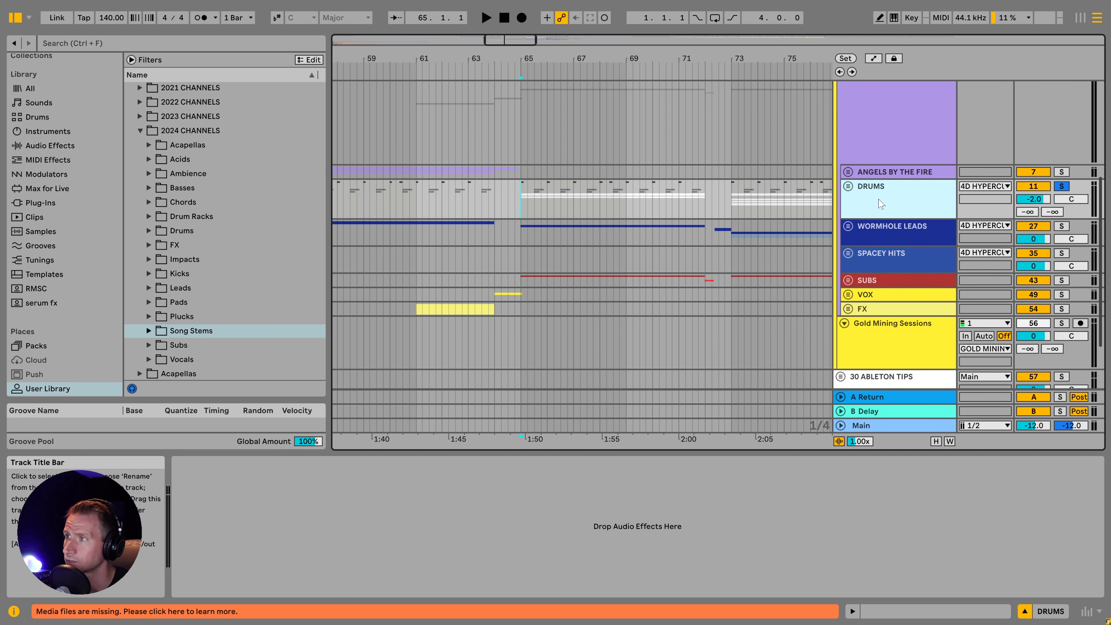
pyautogui.scroll(2, 880, 206)
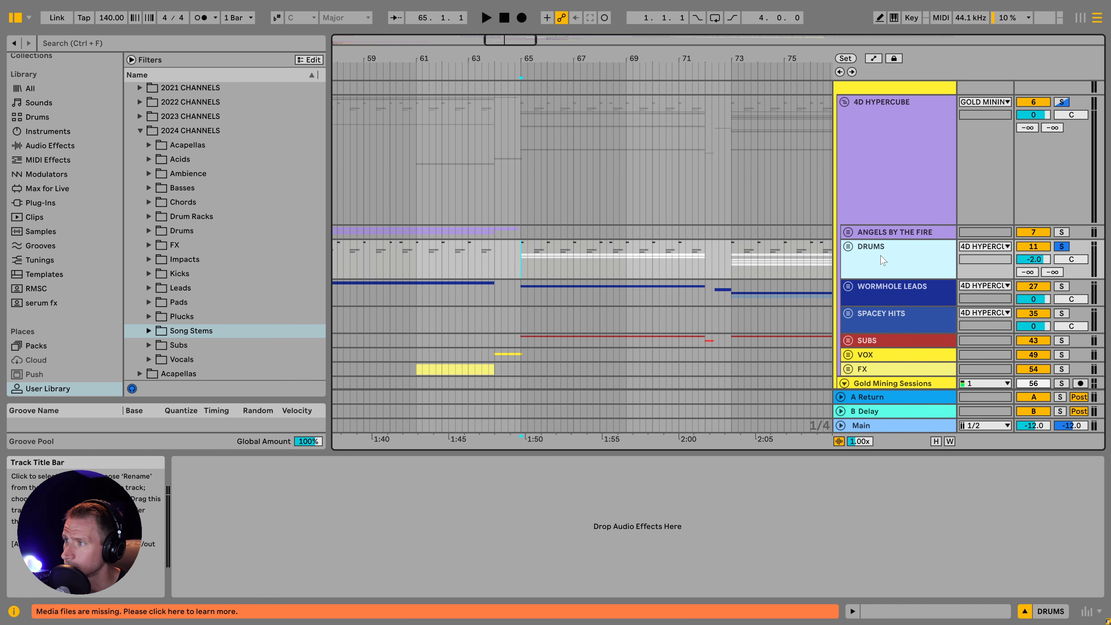
pyautogui.hotkey('ctrl', 't')
pyautogui.moveTo(886, 301); pyautogui.dragTo(919, 278)
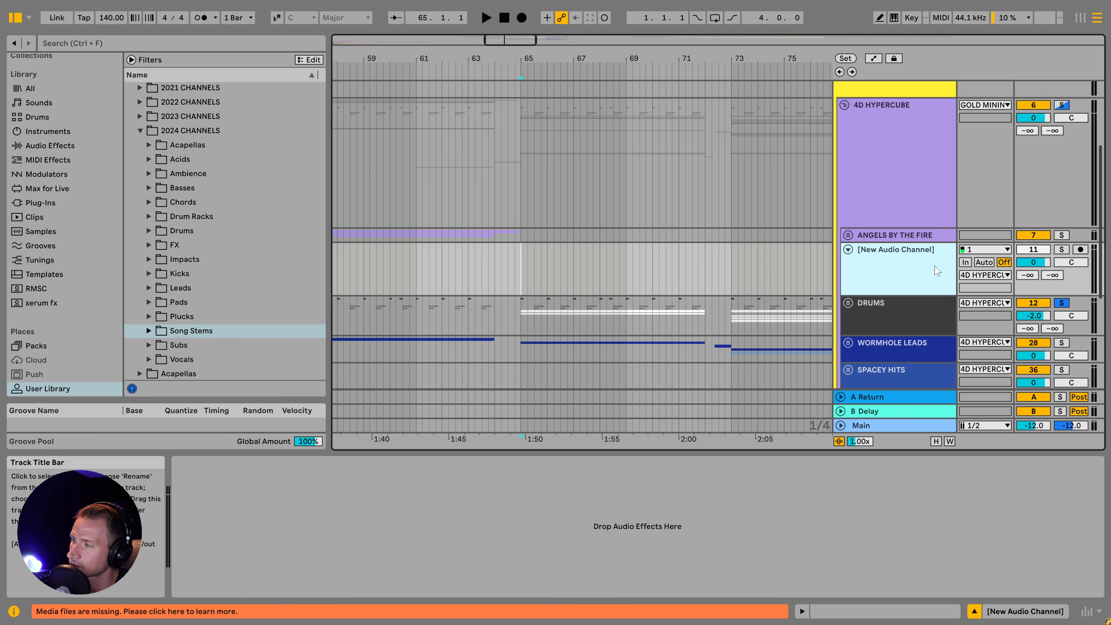
# - Solo the new audio track alongside DRUMS, make it taller, and set its audio input to DRUMS
pyautogui.keyDown('ctrl'); pyautogui.click(1061, 250); pyautogui.keyUp('ctrl')
pyautogui.click(902, 291)
pyautogui.moveTo(900, 299); pyautogui.dragTo(899, 312)
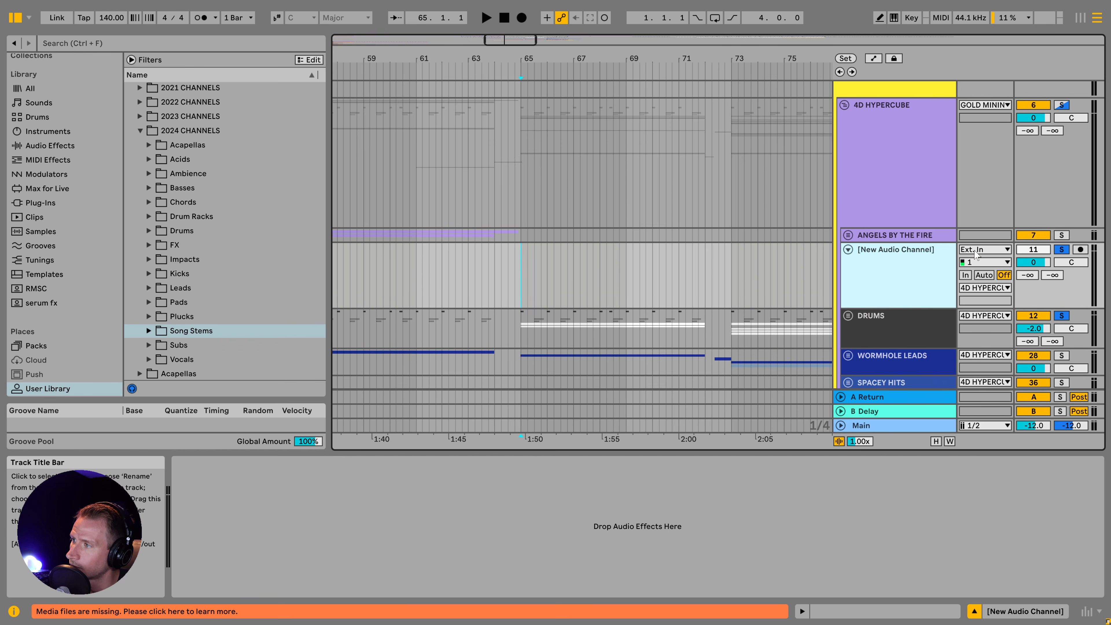
pyautogui.click(980, 249)
pyautogui.click(965, 413)
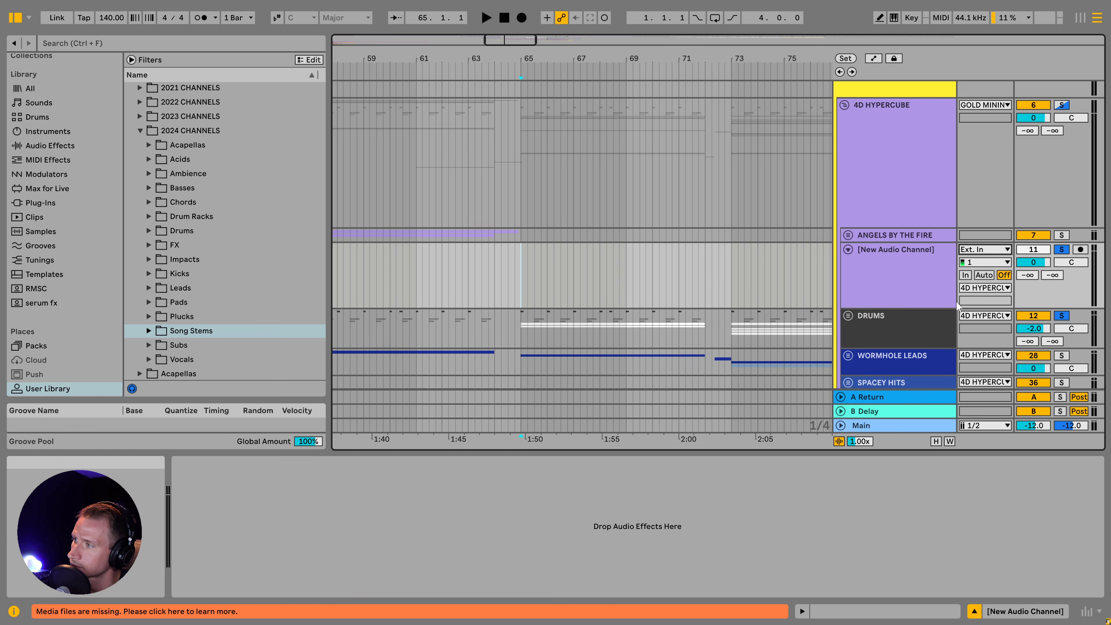
# - Arm the new audio track and record two bars of the drums from bar 65
pyautogui.scroll(-1, 954, 241)
pyautogui.click(1080, 205)
pyautogui.click(526, 157)
pyautogui.click(521, 18)
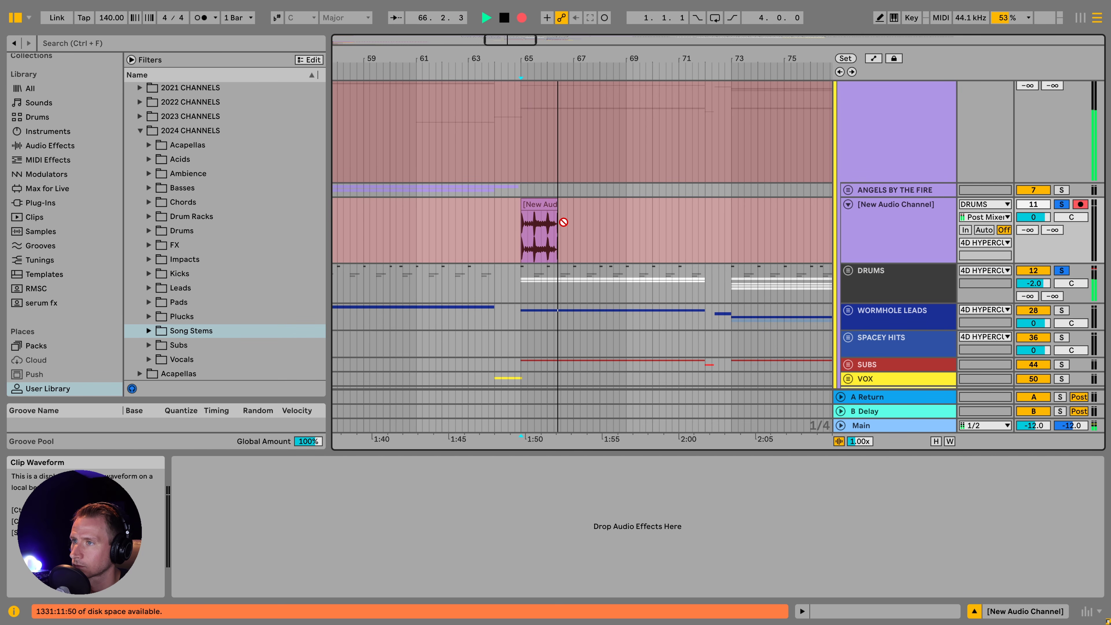
pyautogui.press('space')
# - Rename the recorded clip as 4D Hypercube Drums and consolidate it
pyautogui.click(561, 205)
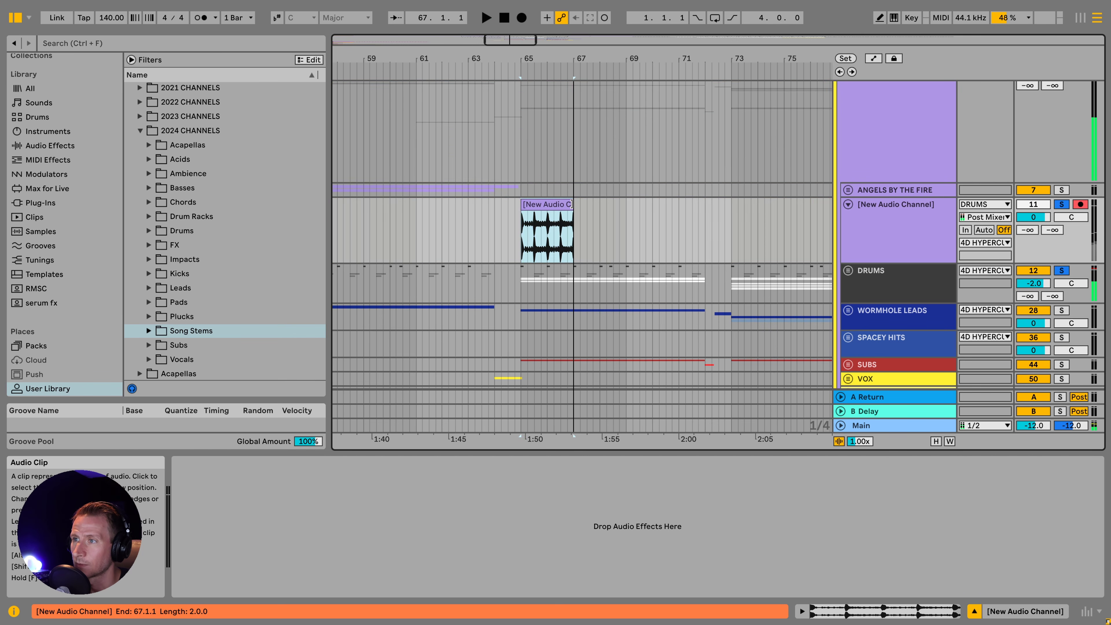
pyautogui.press('z')
pyautogui.press('x')
pyautogui.hotkey('ctrl', 'r')
pyautogui.write('4')
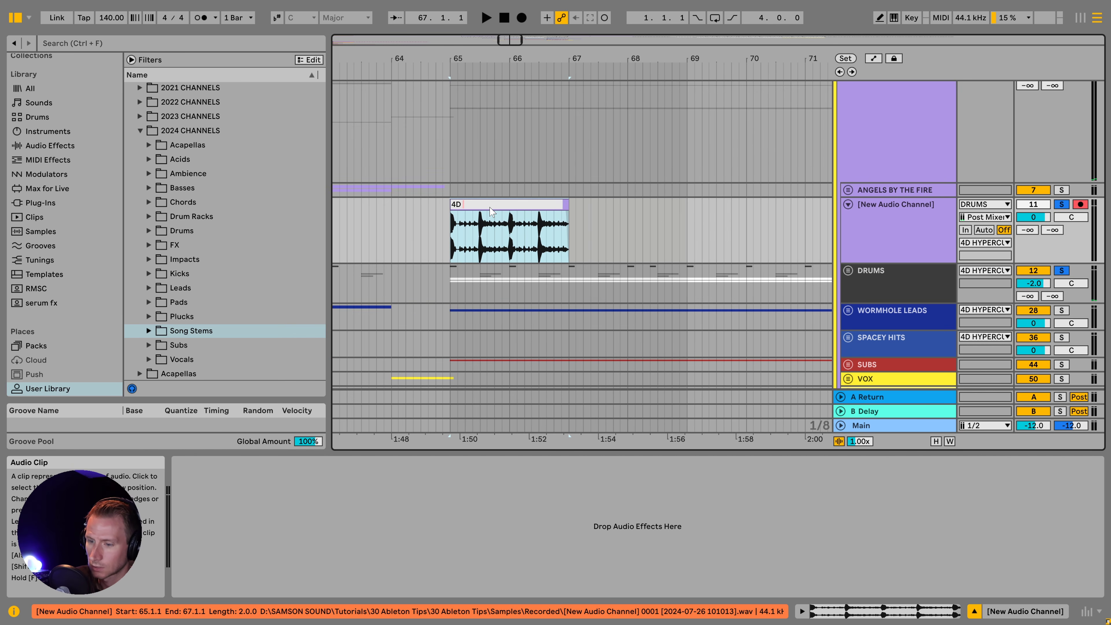
pyautogui.write('D Hypercumbe Drums')
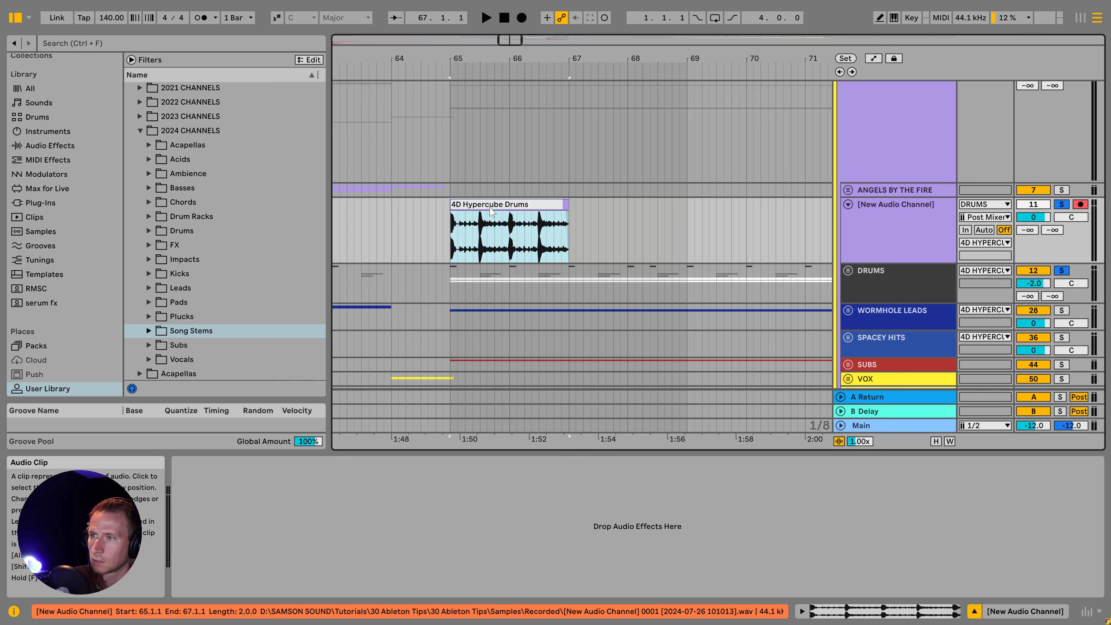
pyautogui.press('Return')
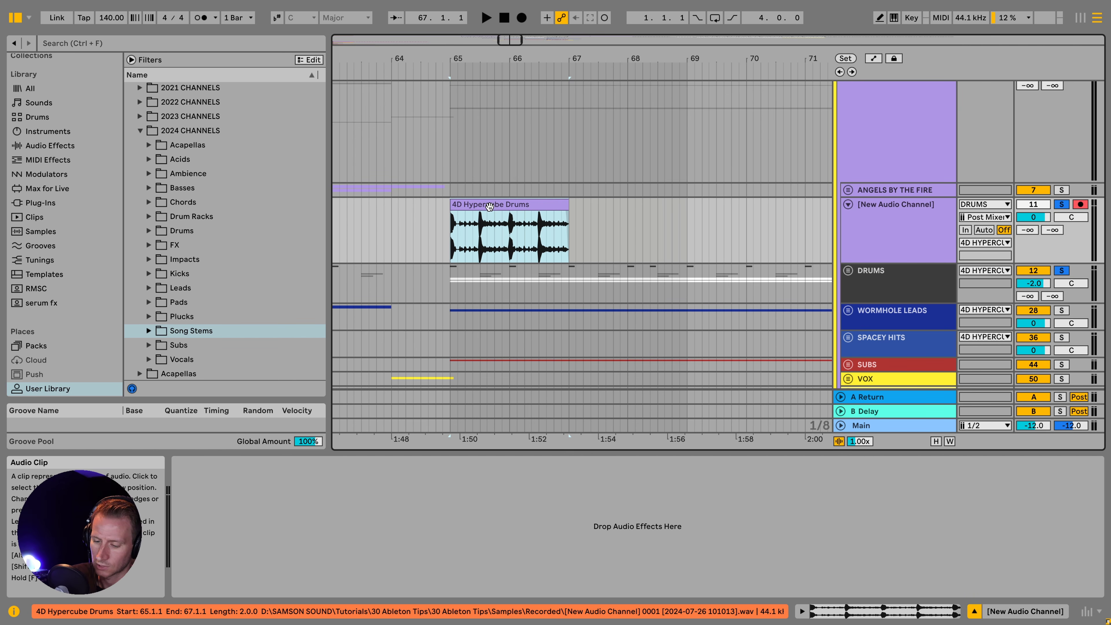
pyautogui.hotkey('ctrl', 'j')
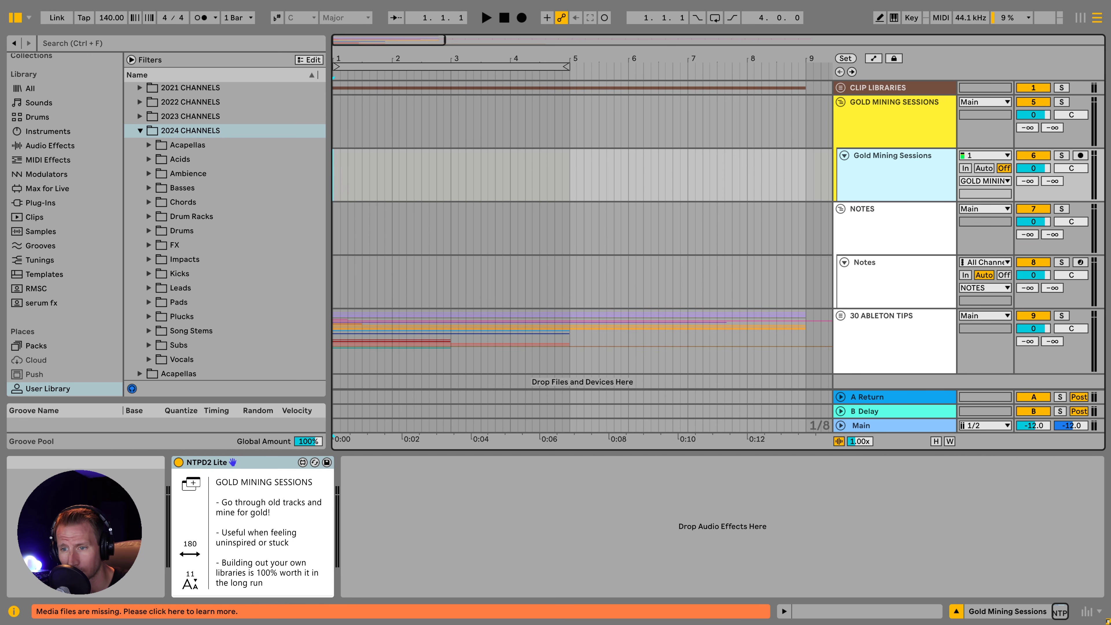
# - Show the device chain of the Notes track
pyautogui.click(215, 464)
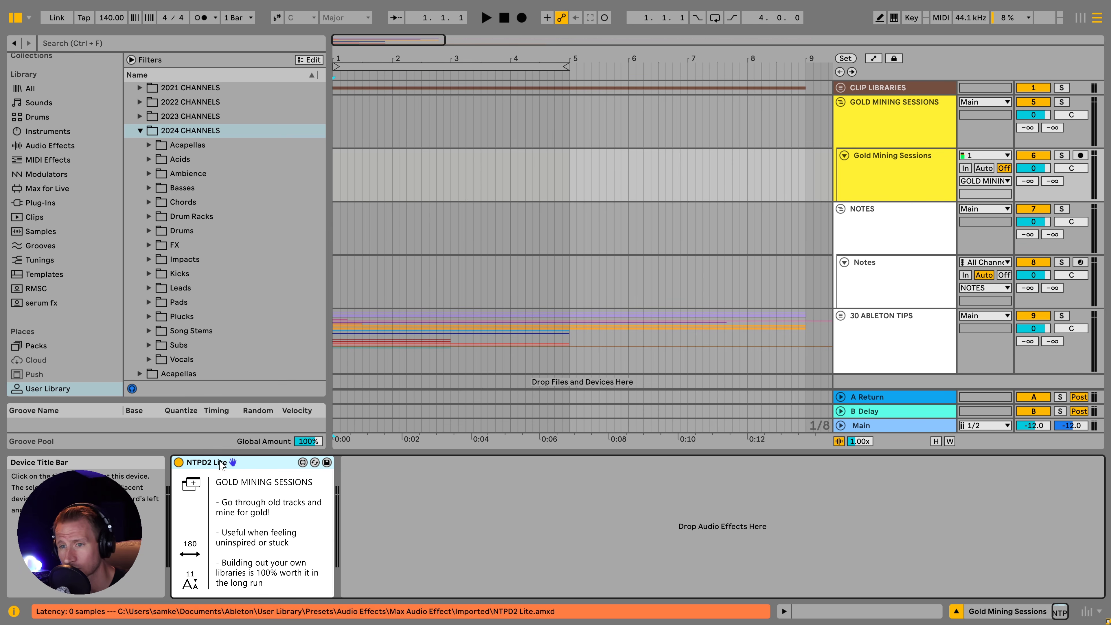
pyautogui.click(878, 281)
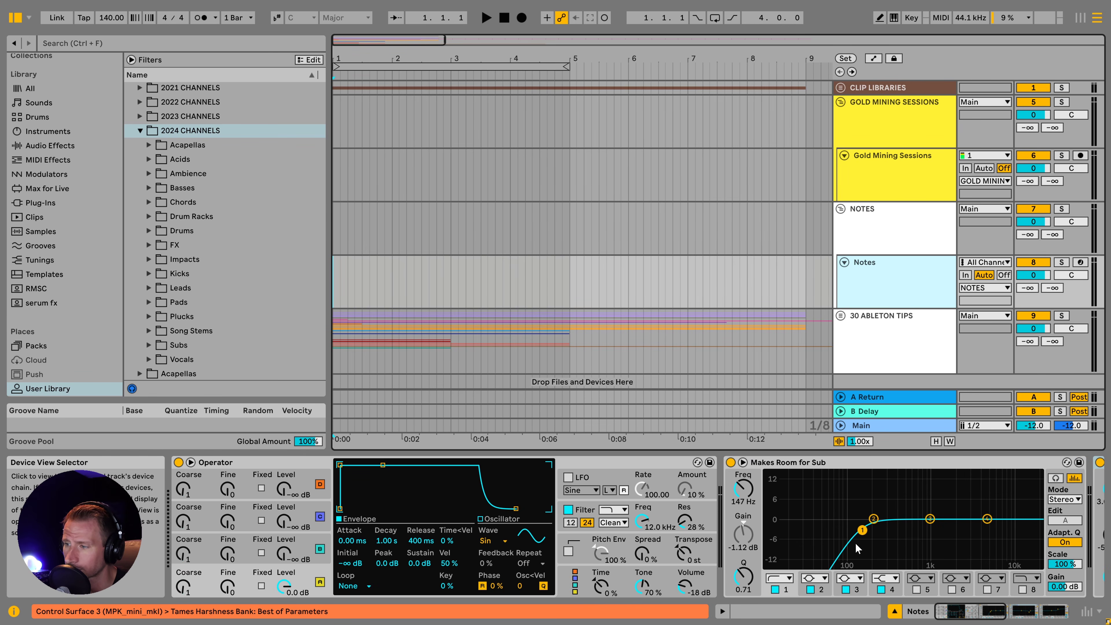
# - Review the descriptively named EQ devices on the Notes track: Makes Room for Sub, Tames Harshness and Brings to Front of Mix
pyautogui.click(980, 610)
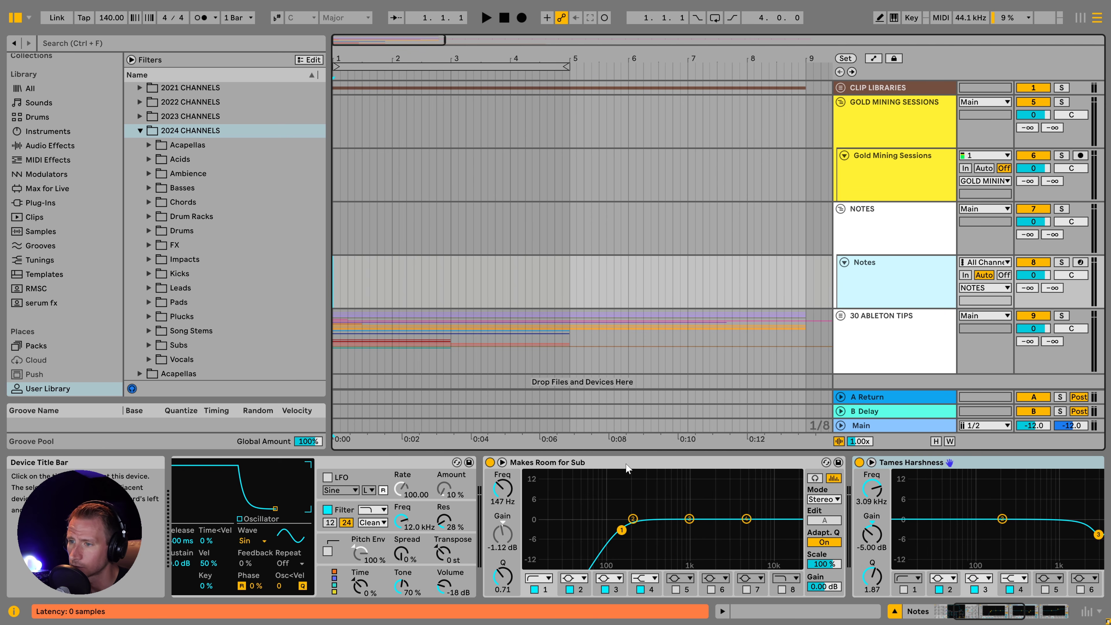
pyautogui.click(603, 464)
pyautogui.hotkey('ctrl', 'r')
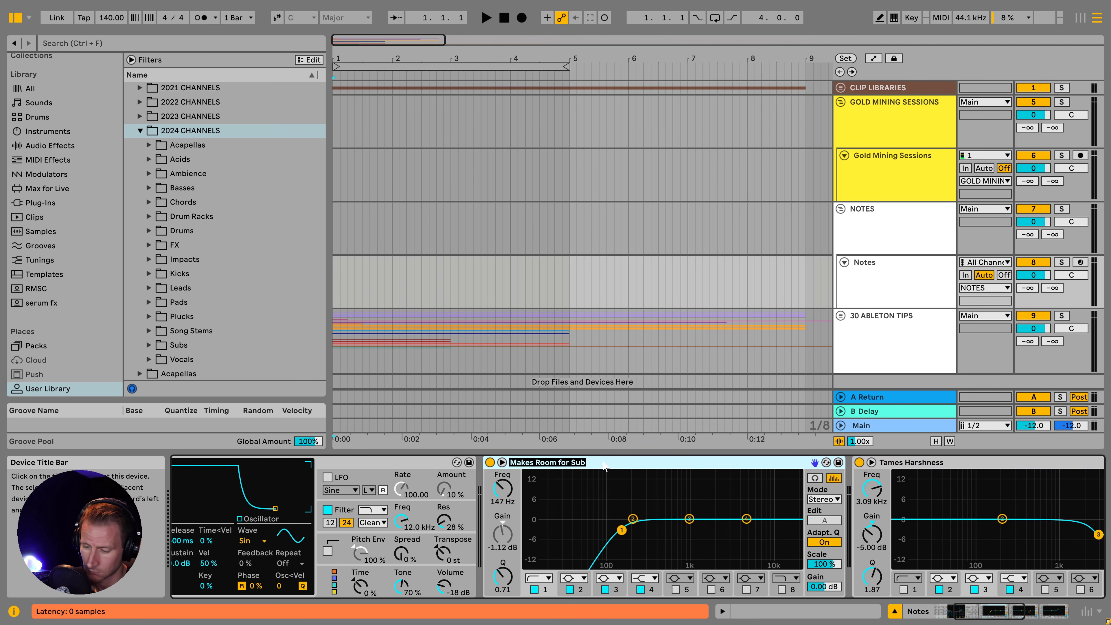
pyautogui.press('Return')
pyautogui.hscroll(5, 669, 464)
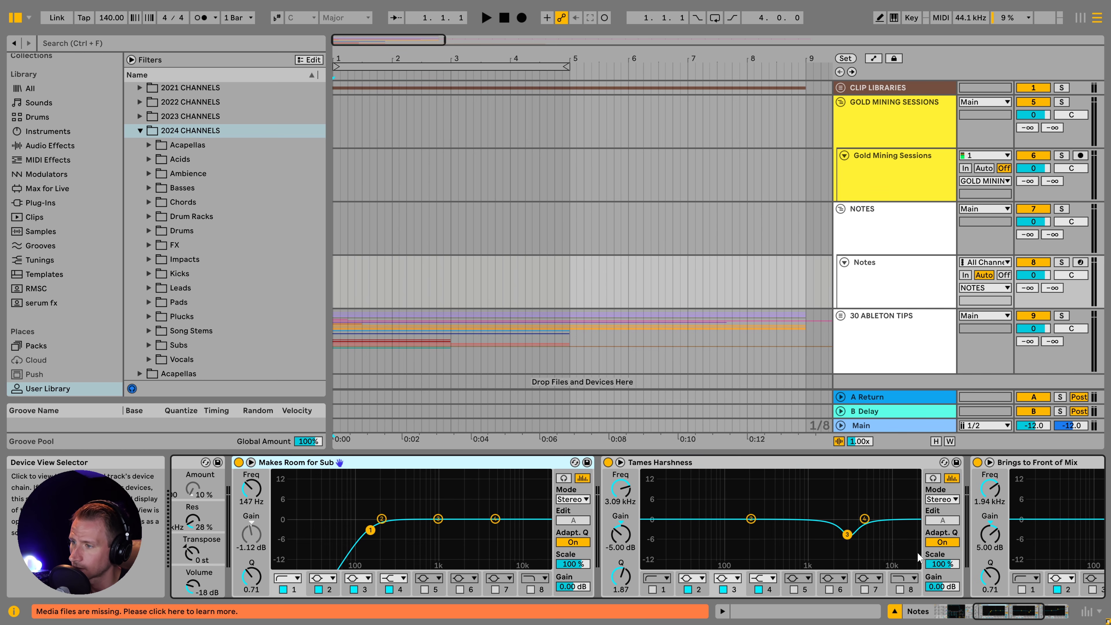
pyautogui.click(669, 465)
pyautogui.moveTo(996, 613); pyautogui.dragTo(1025, 609)
pyautogui.click(715, 464)
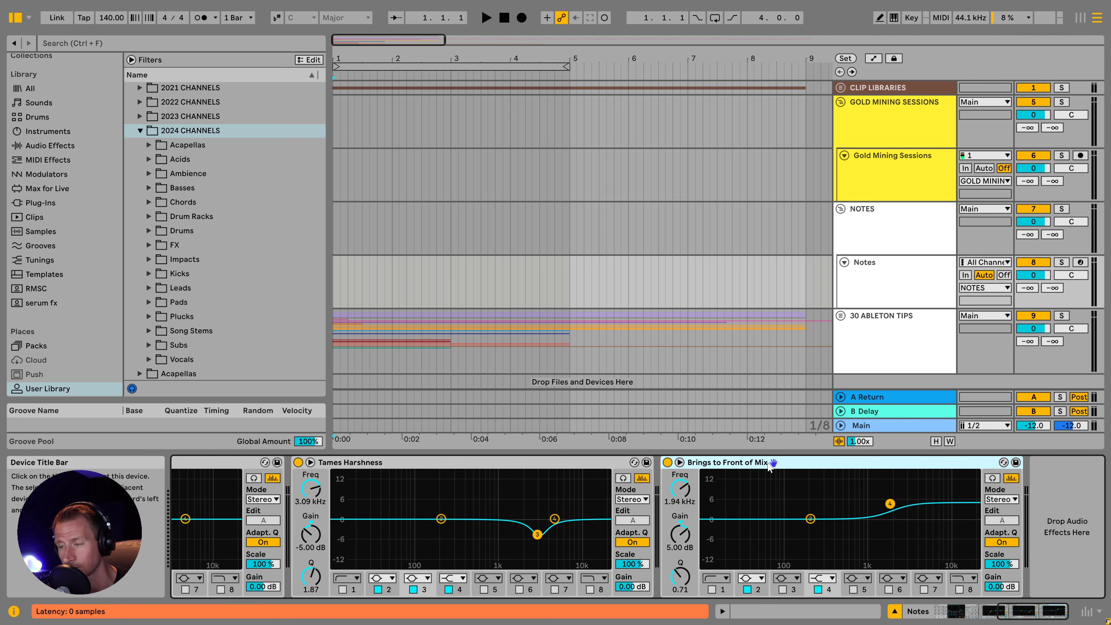
pyautogui.moveTo(680, 534)
pyautogui.mouseDown()
pyautogui.moveTo(680, 546)
pyautogui.moveTo(680, 534)
pyautogui.mouseUp()
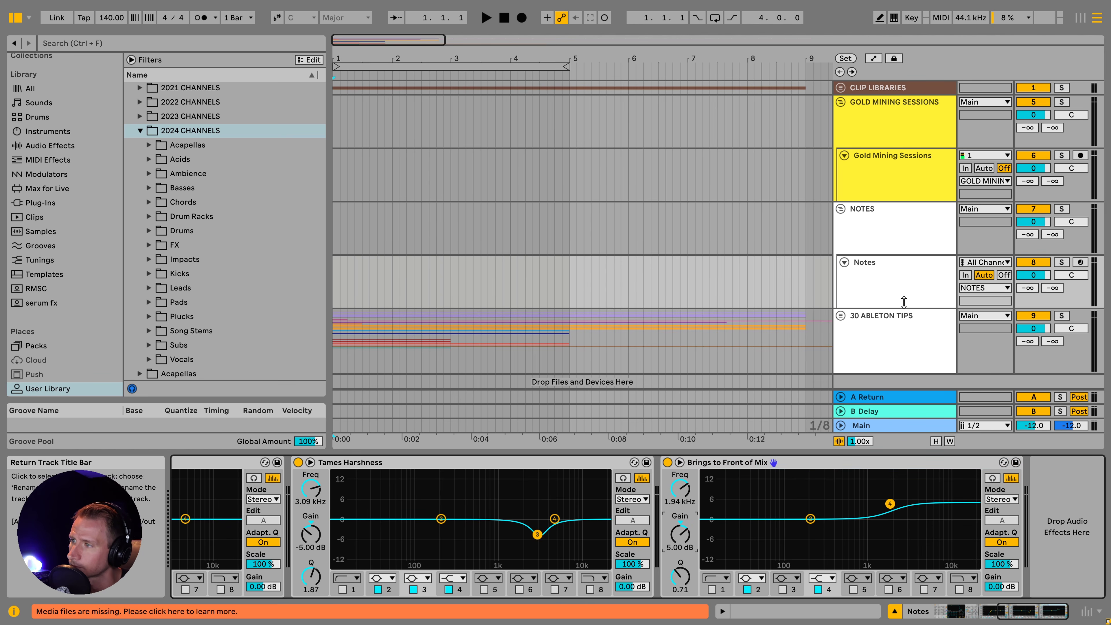
# - Add a locator named build at bar 5 and open its info text
pyautogui.click(569, 114)
pyautogui.click(845, 58)
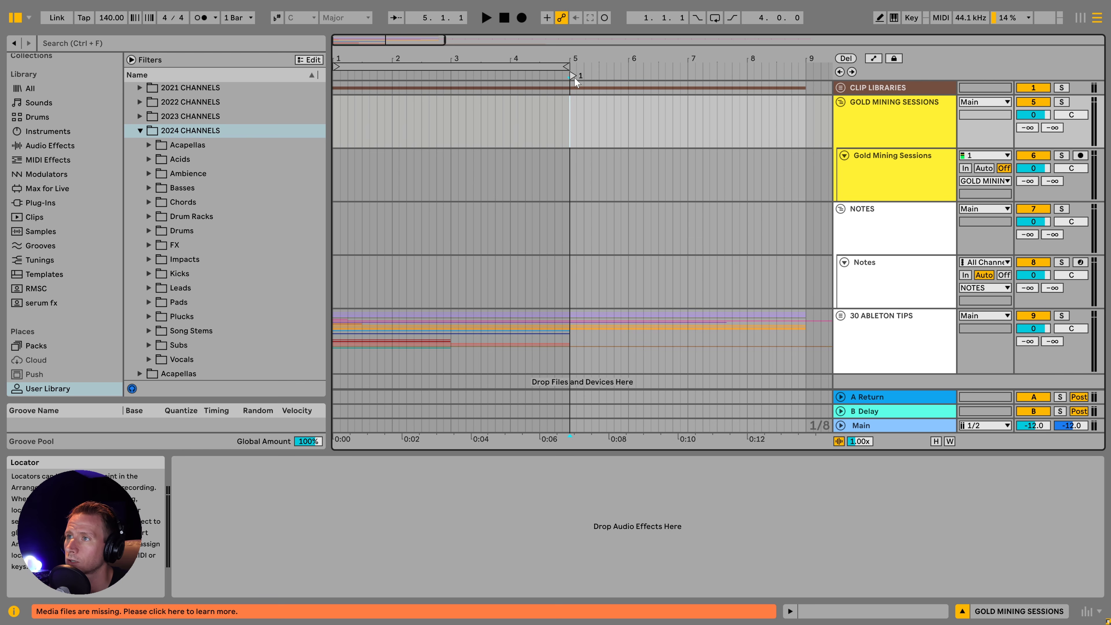
pyautogui.hotkey('ctrl', 'r')
pyautogui.write('build')
pyautogui.press('Return')
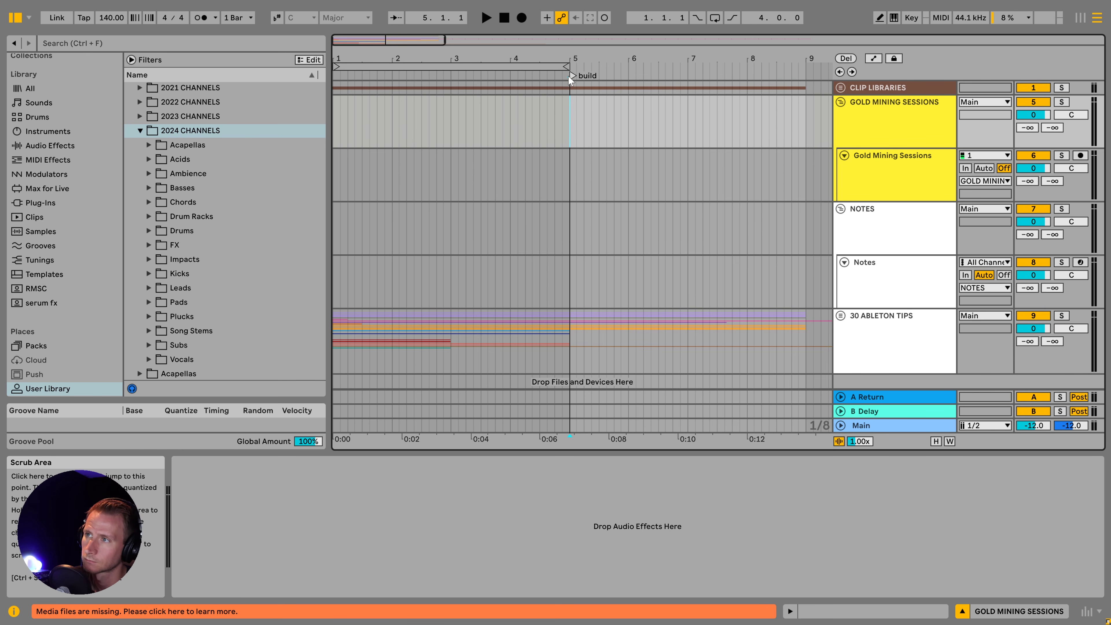
pyautogui.rightClick(569, 78)
pyautogui.click(586, 104)
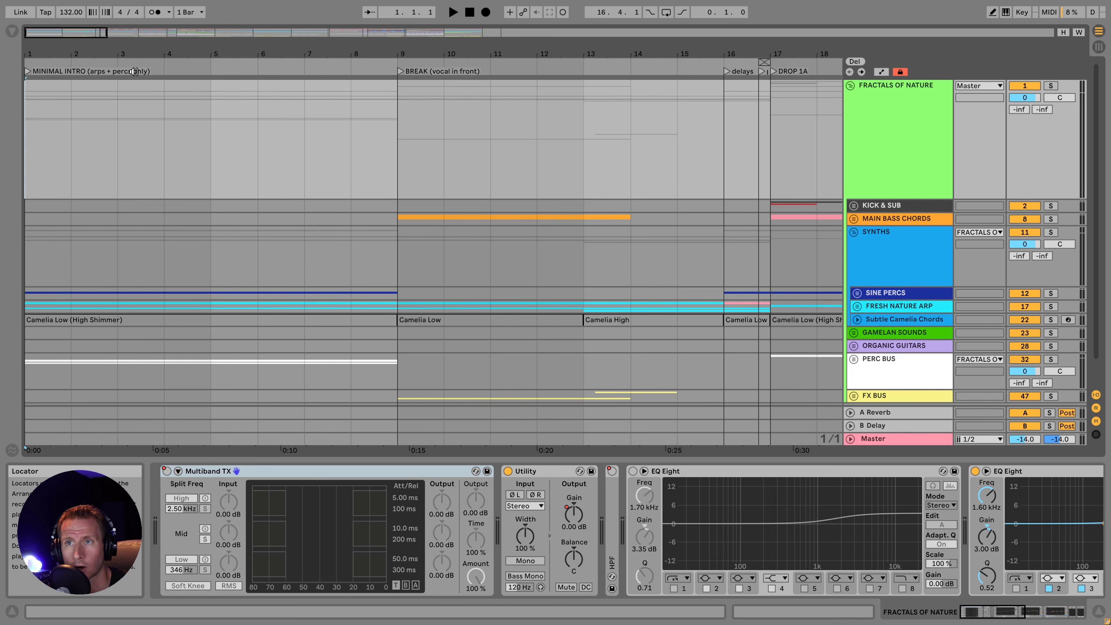
# - Play the intro from bar 1 and add an info text note to the MINIMAL INTRO locator
pyautogui.press('space')
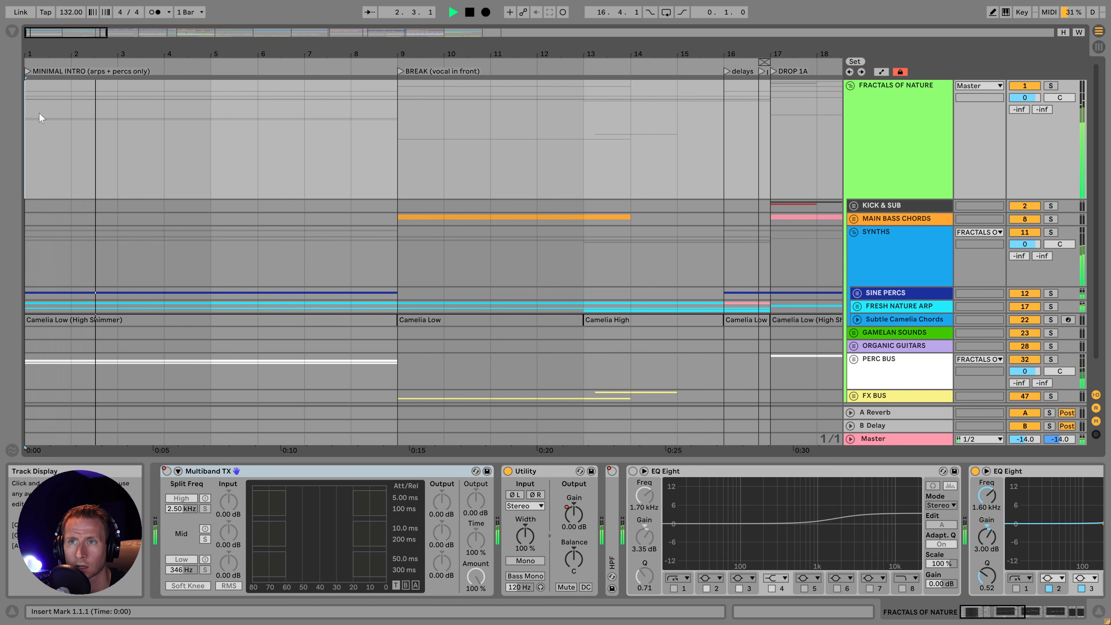
pyautogui.press('space')
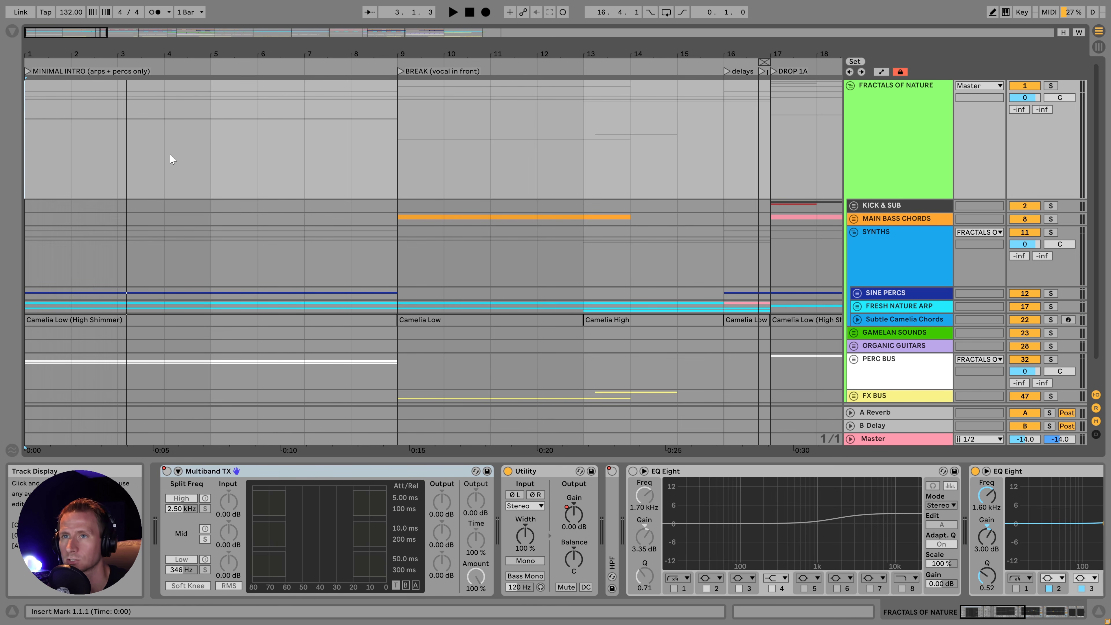
pyautogui.rightClick(28, 70)
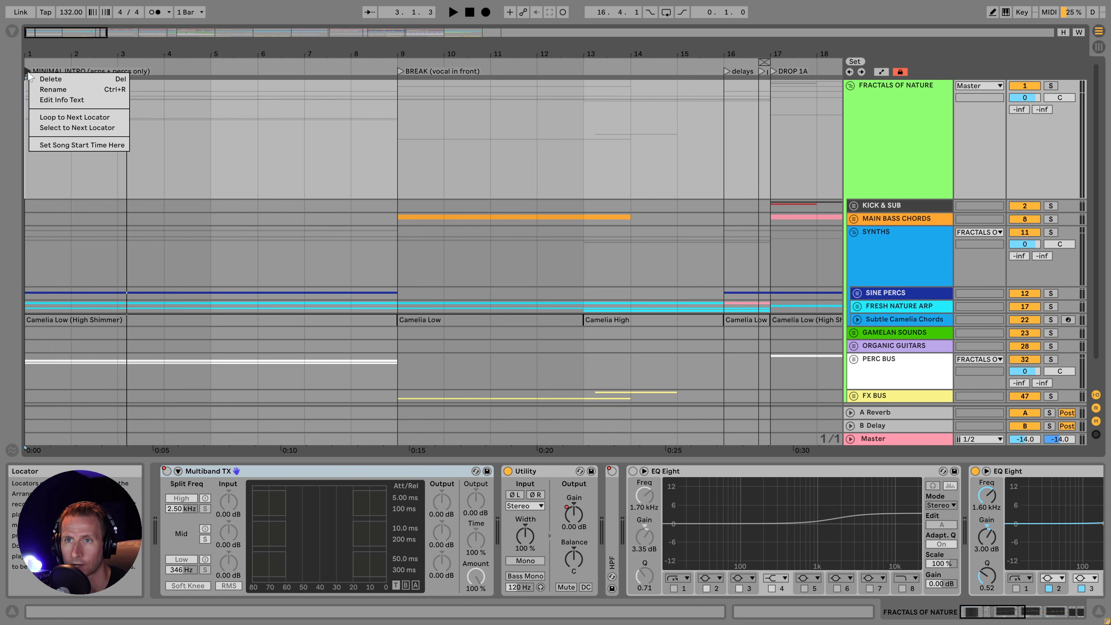
pyautogui.click(62, 106)
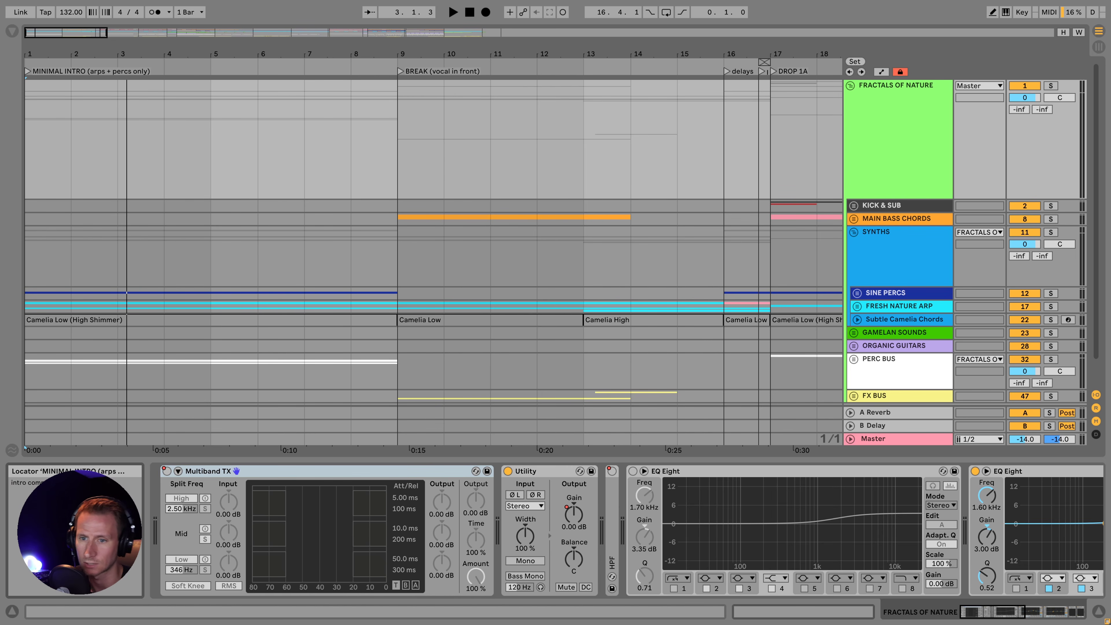
pyautogui.click(275, 219)
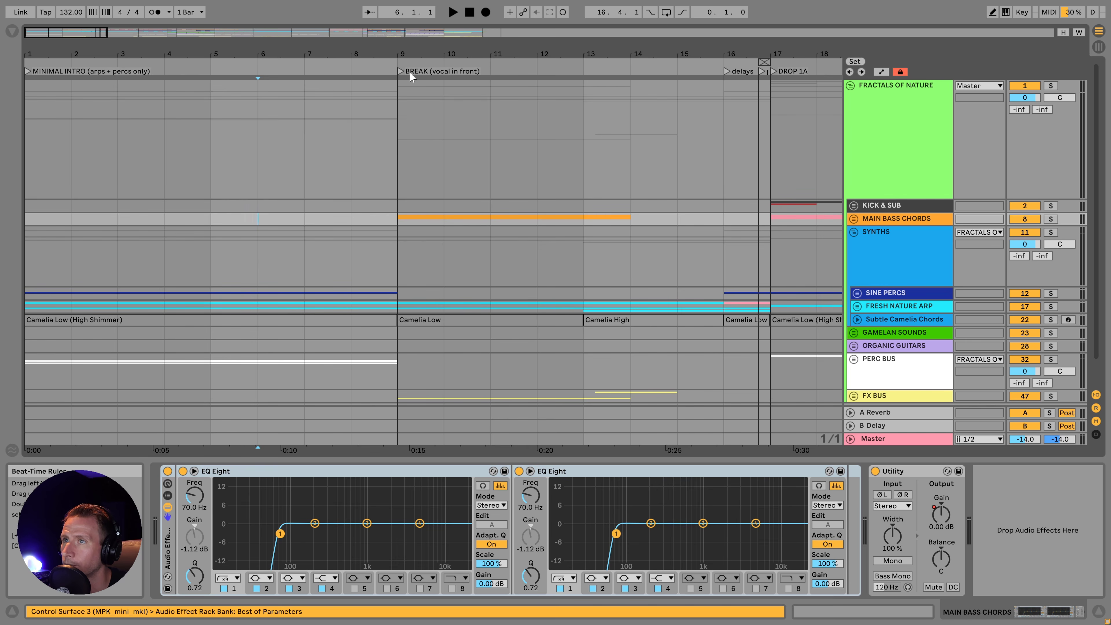
# - Play the passage from bar 13, place a locator there and give it an info text starting with "add extra"
pyautogui.click(585, 125)
pyautogui.press('space')
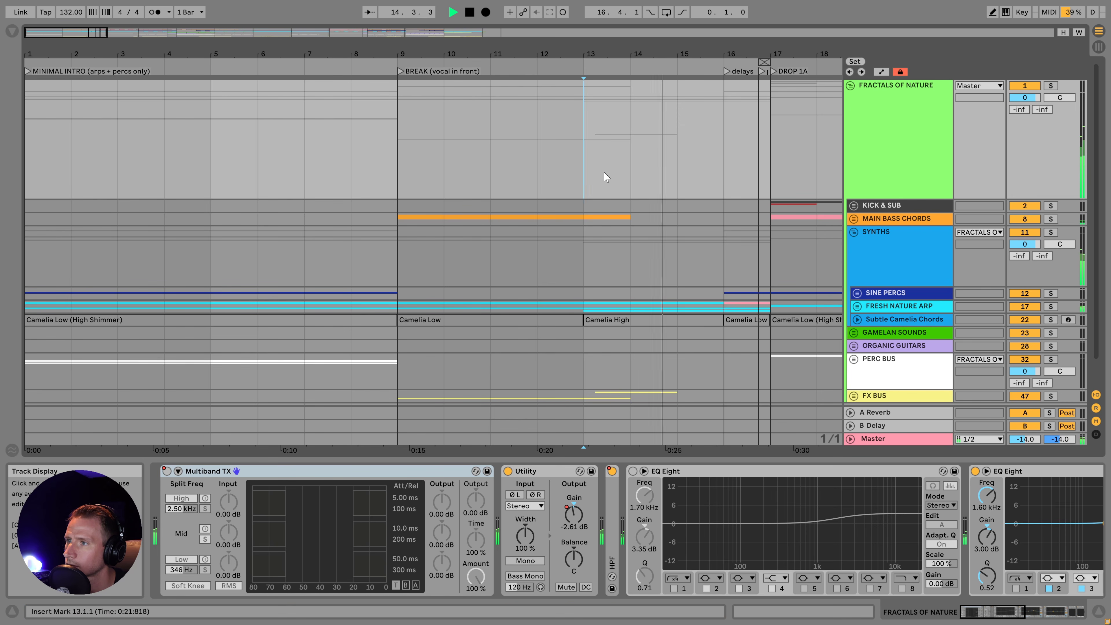
pyautogui.press('space')
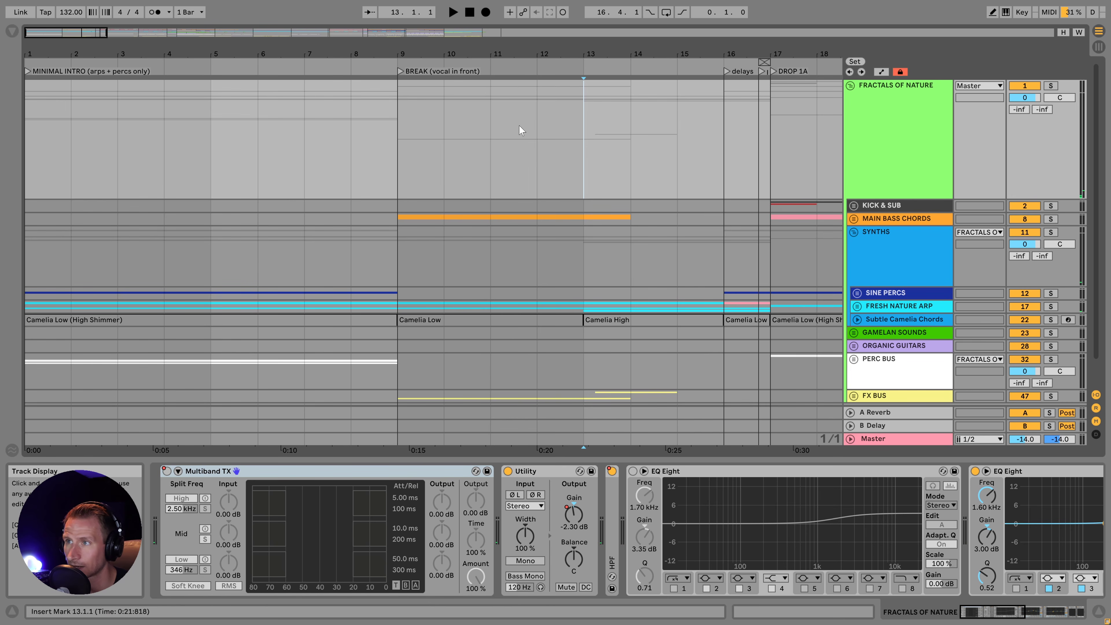
pyautogui.click(855, 62)
pyautogui.rightClick(583, 65)
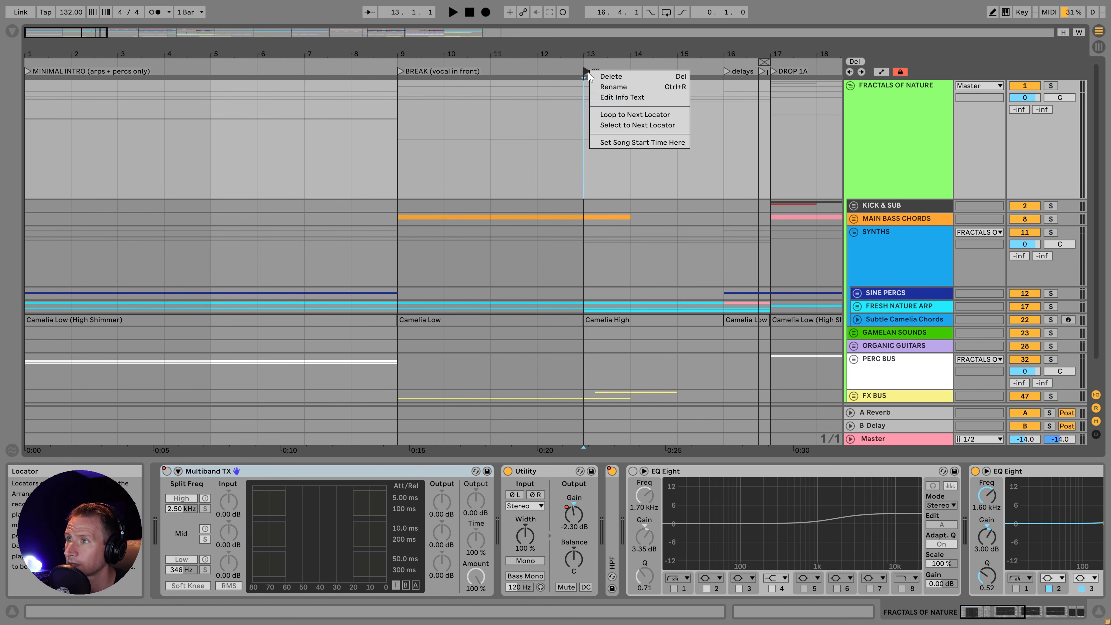
pyautogui.click(613, 95)
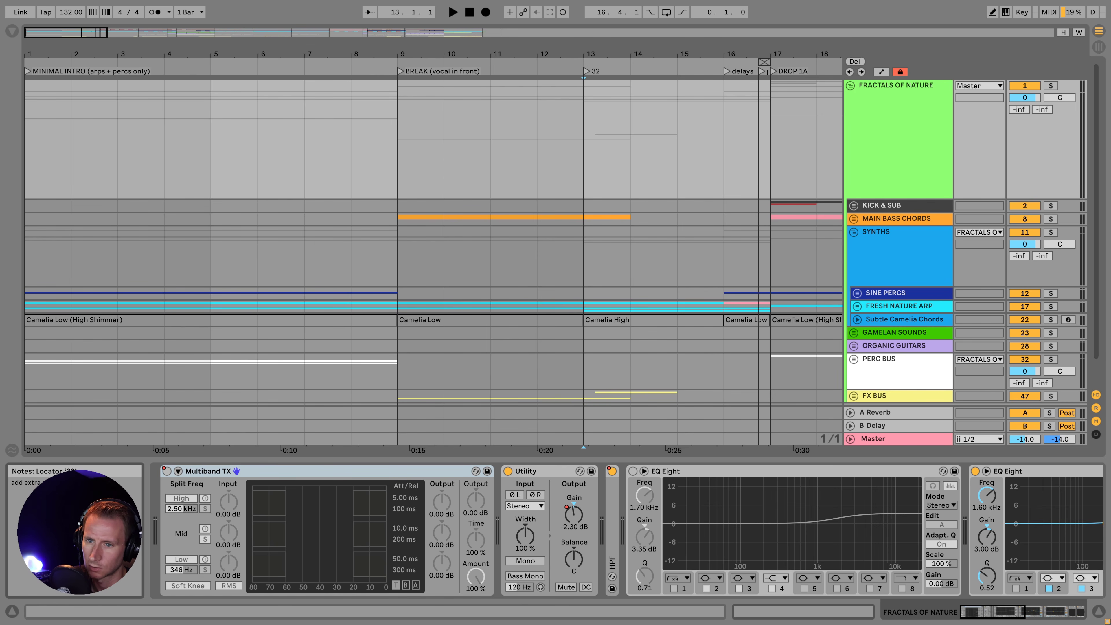
pyautogui.click(488, 185)
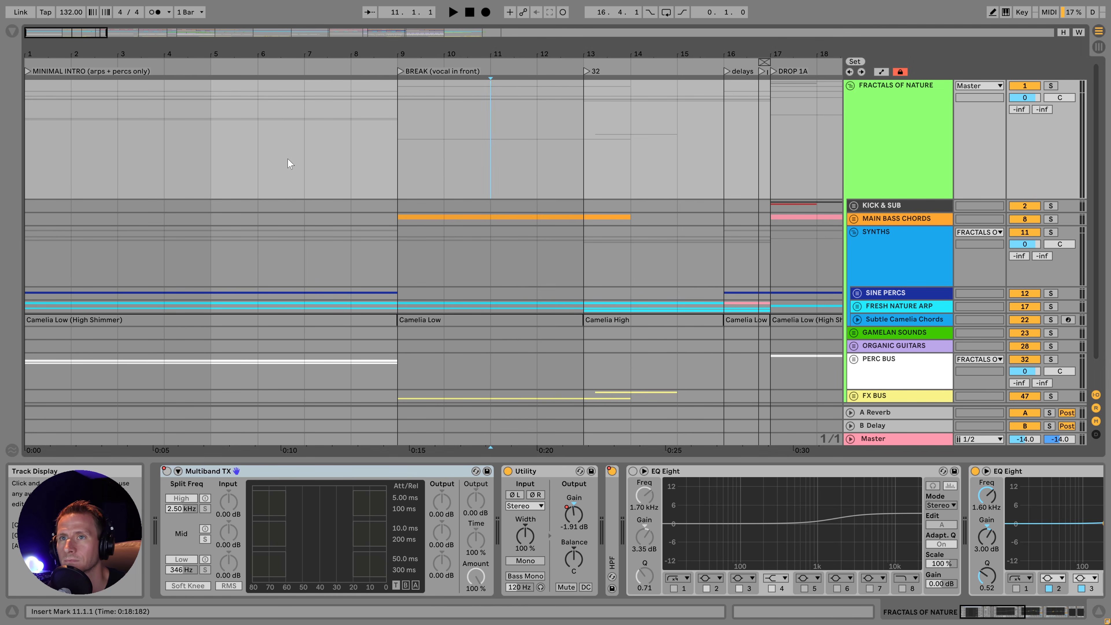
# - Play the NATUREY DROP section from its locator at bar 33
pyautogui.press('-')
pyautogui.press('-')
pyautogui.click(370, 117)
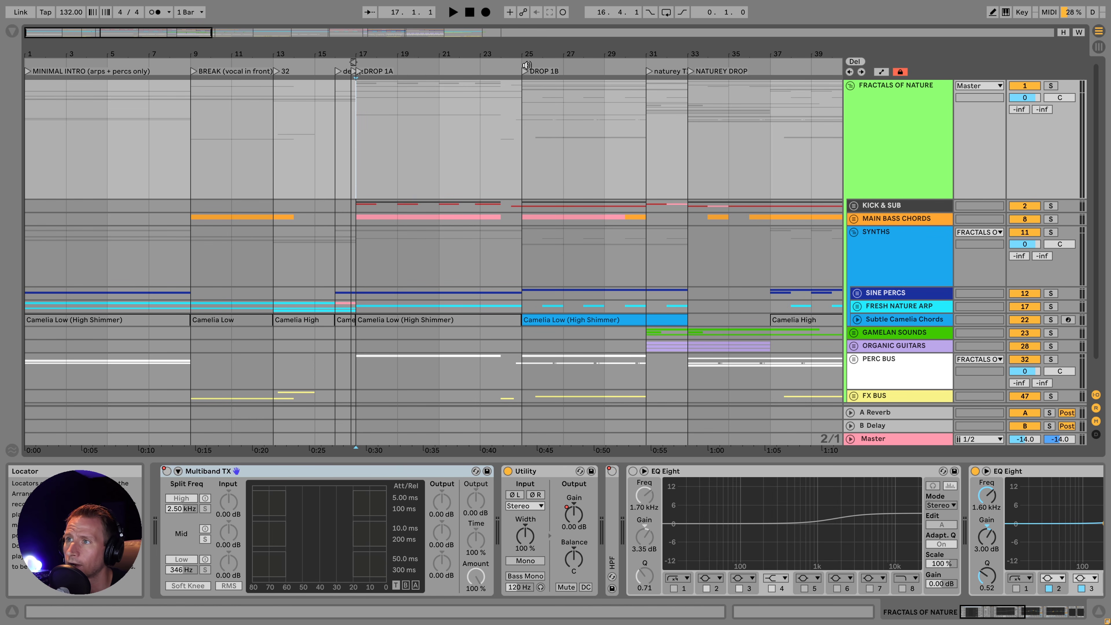
pyautogui.click(689, 101)
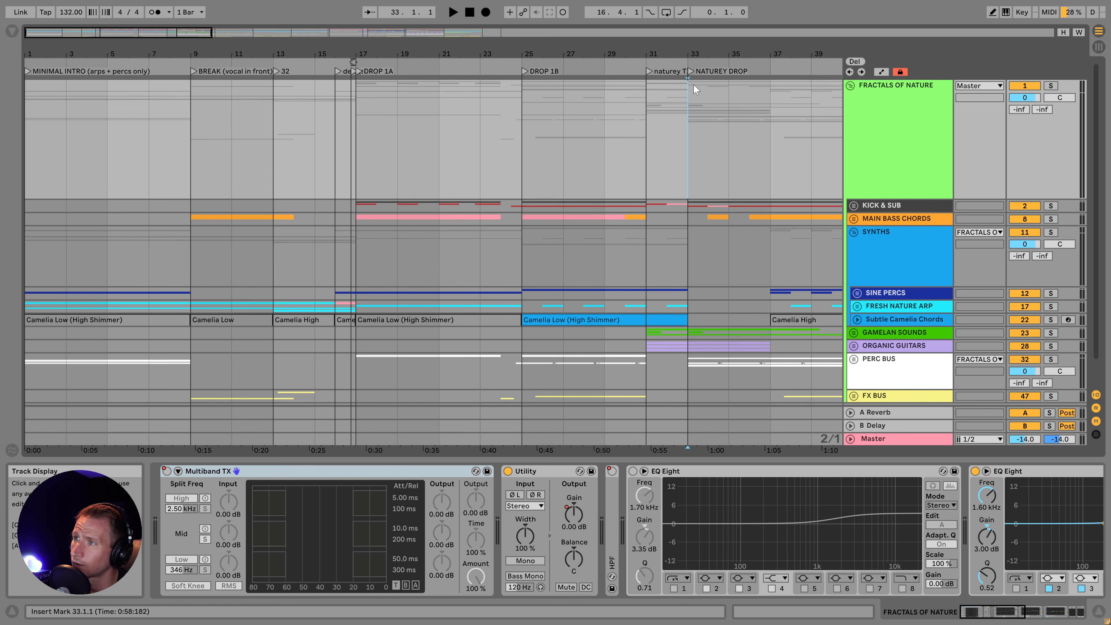
pyautogui.click(705, 84)
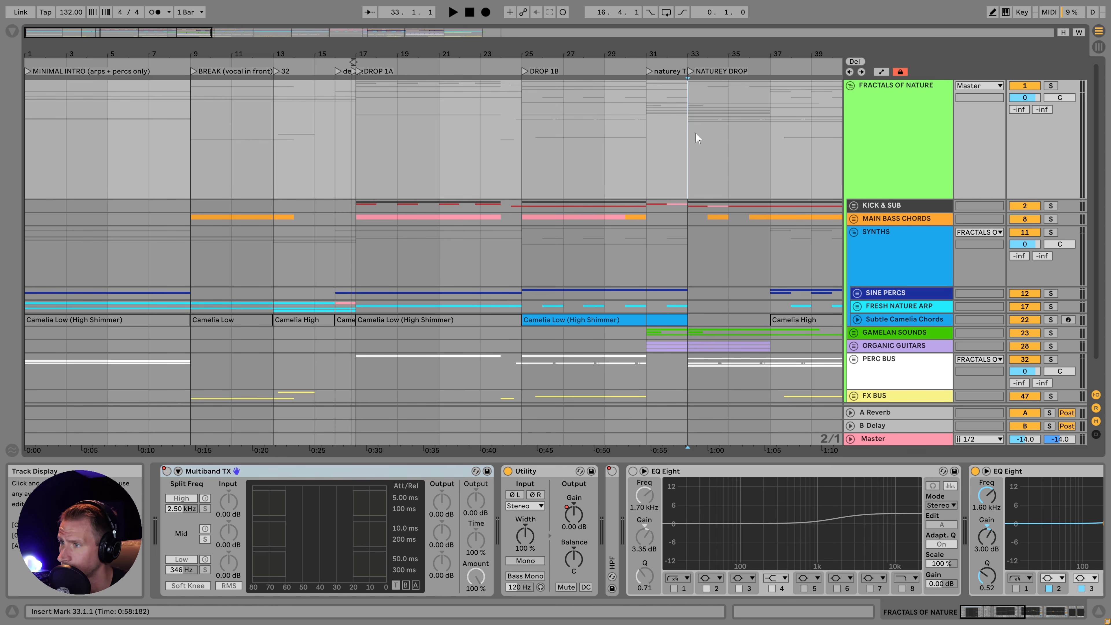
pyautogui.press('space')
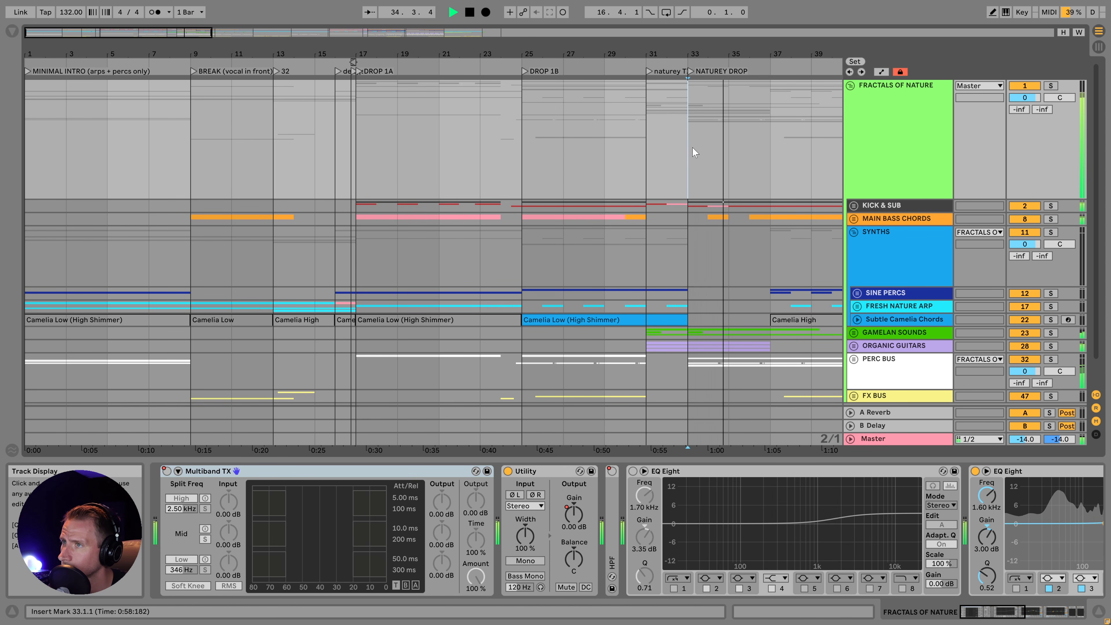
pyautogui.press('space')
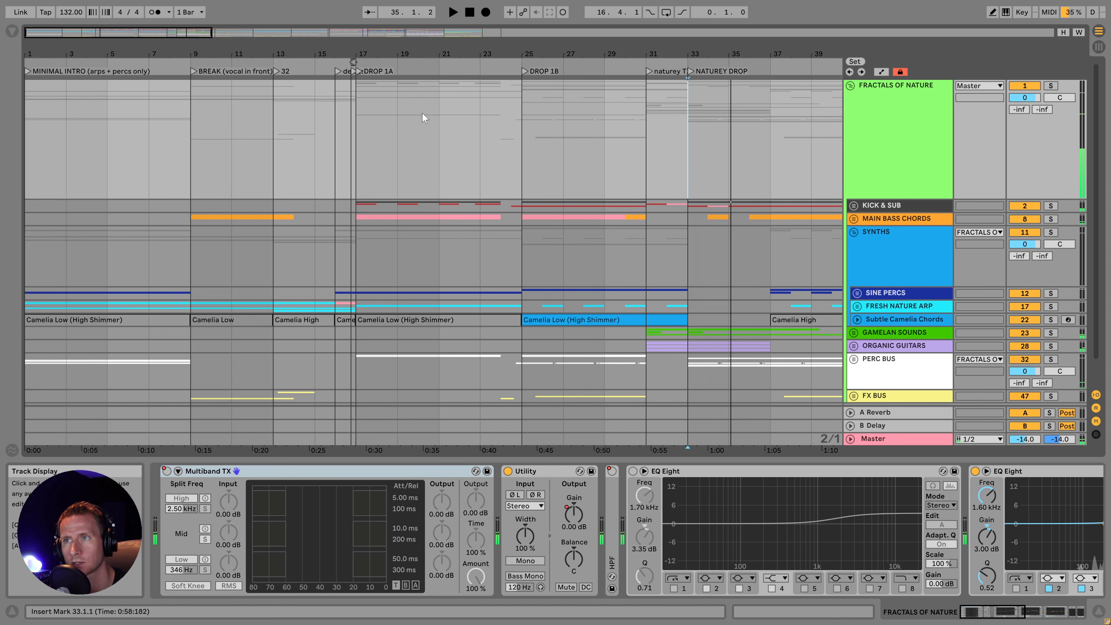
# - Examine the locators around DROP 1A and the short pre drop section just before bar 17
pyautogui.click(360, 114)
pyautogui.press('-')
pyautogui.press('-')
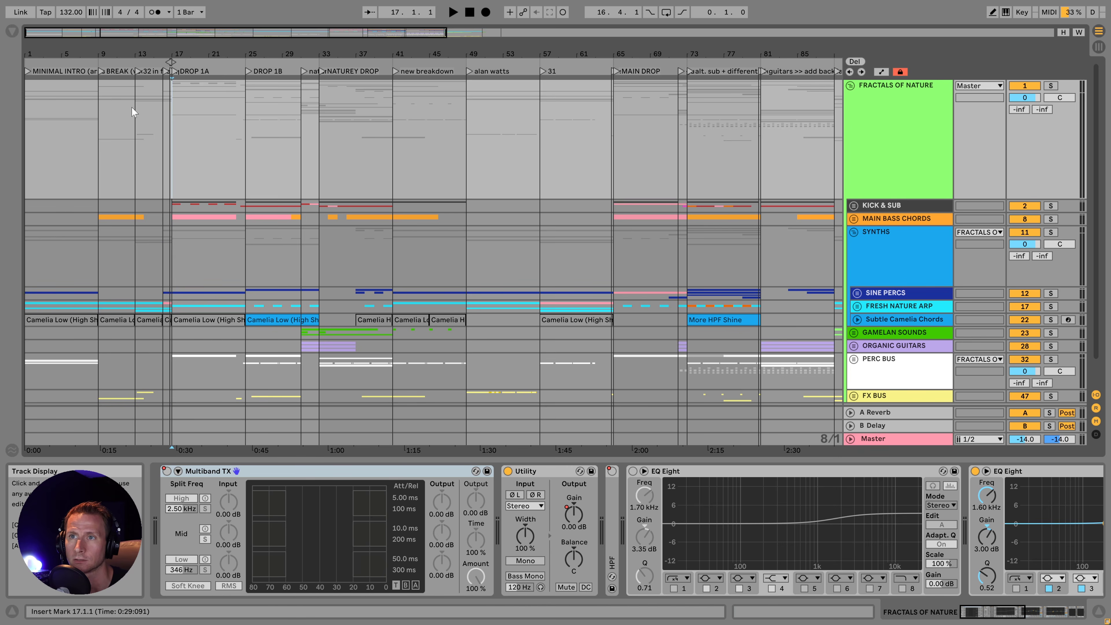
pyautogui.press('+')
pyautogui.press('+')
pyautogui.rightClick(215, 83)
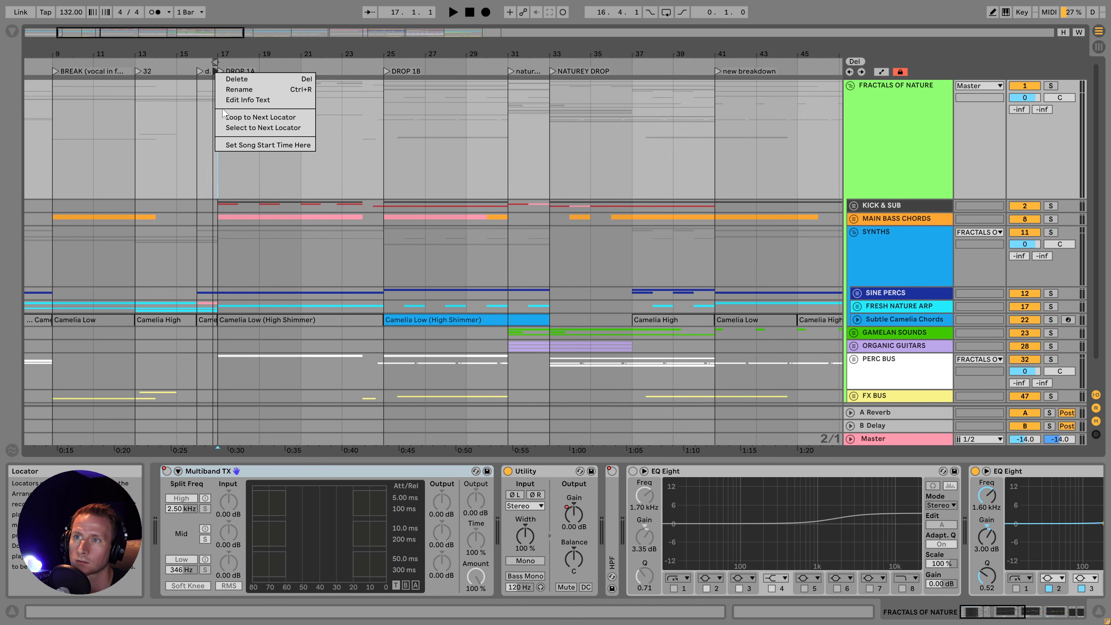
pyautogui.click(231, 78)
pyautogui.press('+')
pyautogui.press('+')
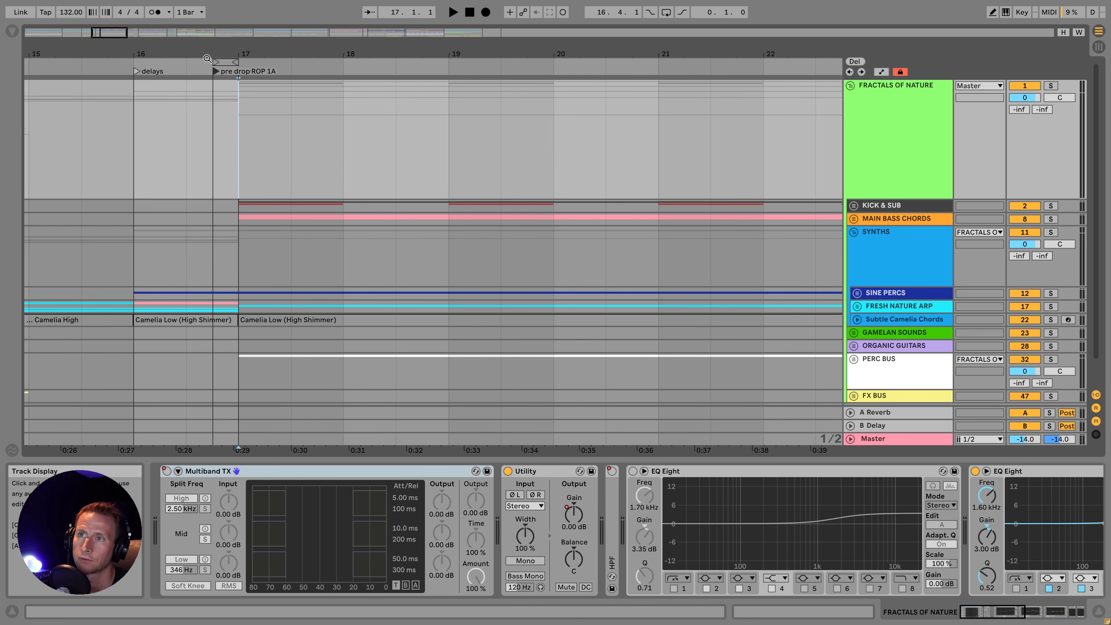
pyautogui.click(222, 120)
pyautogui.press('space')
pyautogui.hotkey('ctrl', 'l')
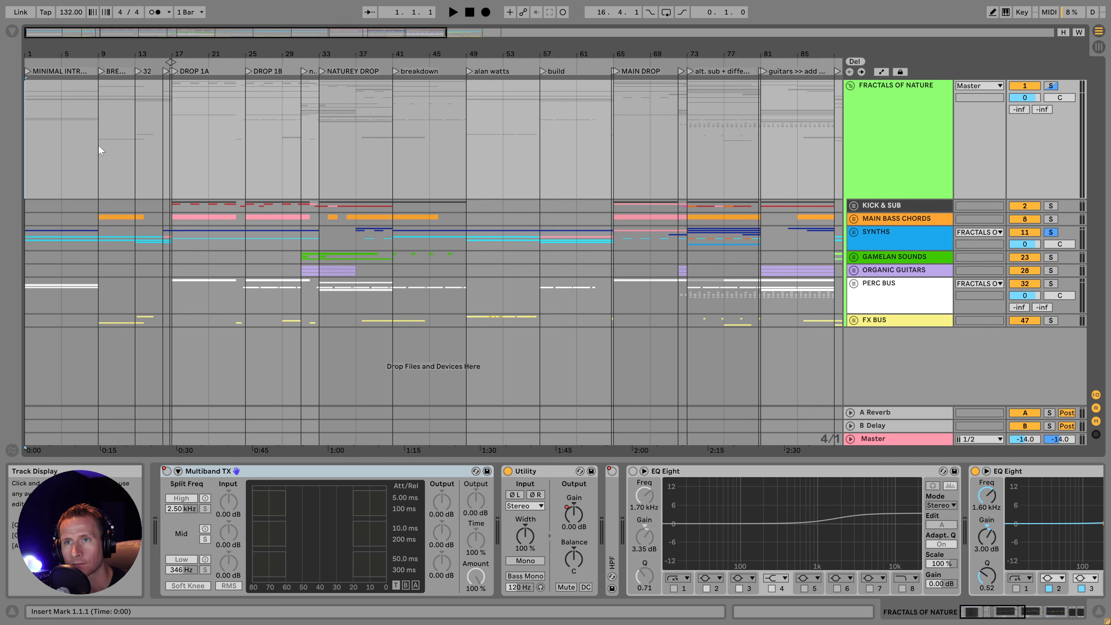
# - Select bars 1 to 9 of the FRACTALS OF NATURE group and insert that length of silence eight times before the intro
pyautogui.click(98, 110)
pyautogui.moveTo(79, 117); pyautogui.dragTo(27, 117)
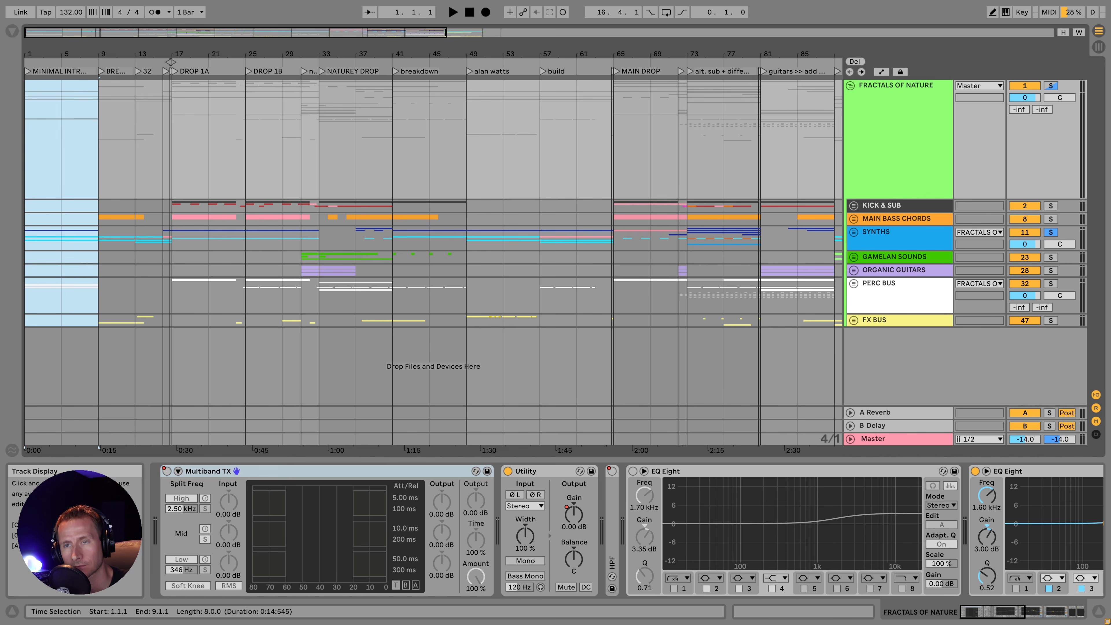
pyautogui.press('super+i')
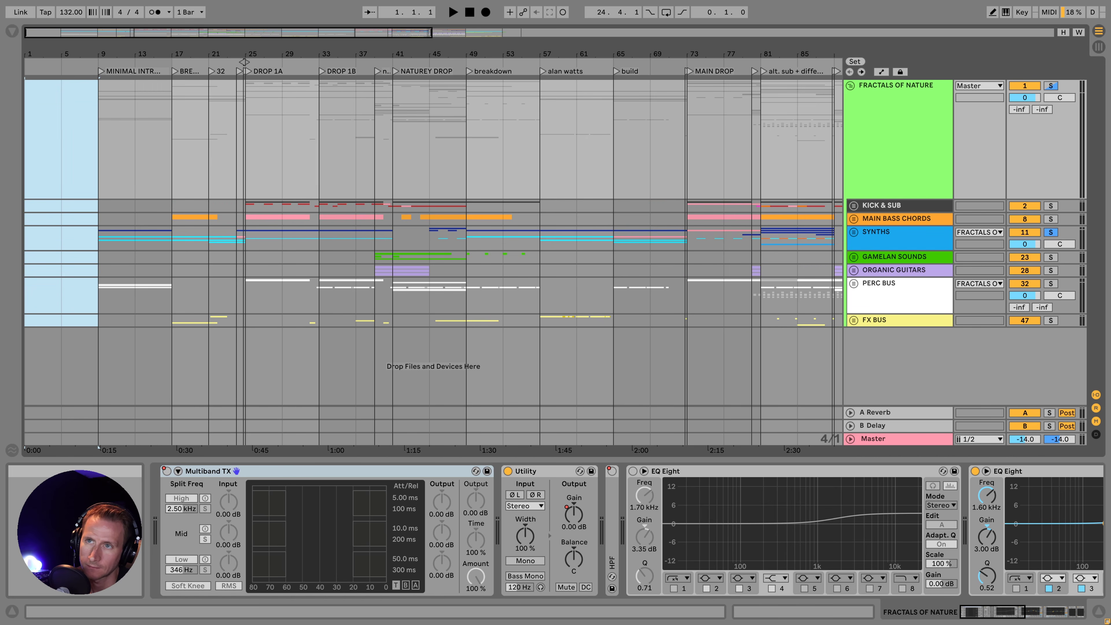
pyautogui.press('super+i')
pyautogui.press('super+i')
pyautogui.press('super+i')
pyautogui.press('super+i')
pyautogui.press('super+i')
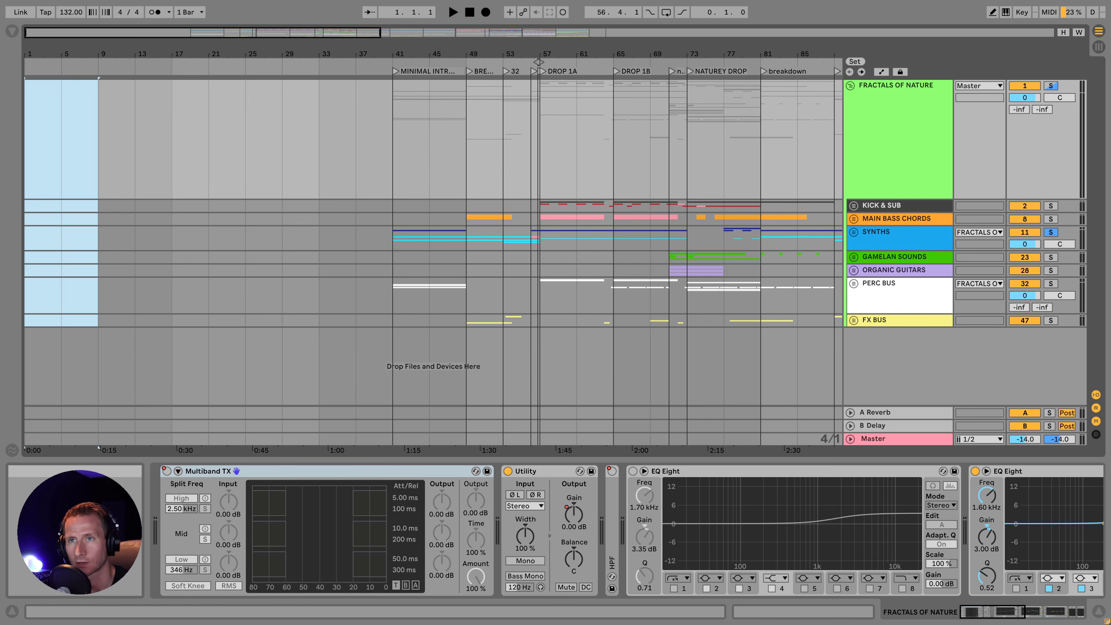
pyautogui.press('super+i')
pyautogui.press('super+i')
# - Add a locator at bar 1, at the start of the empty space before the song
pyautogui.click(312, 118)
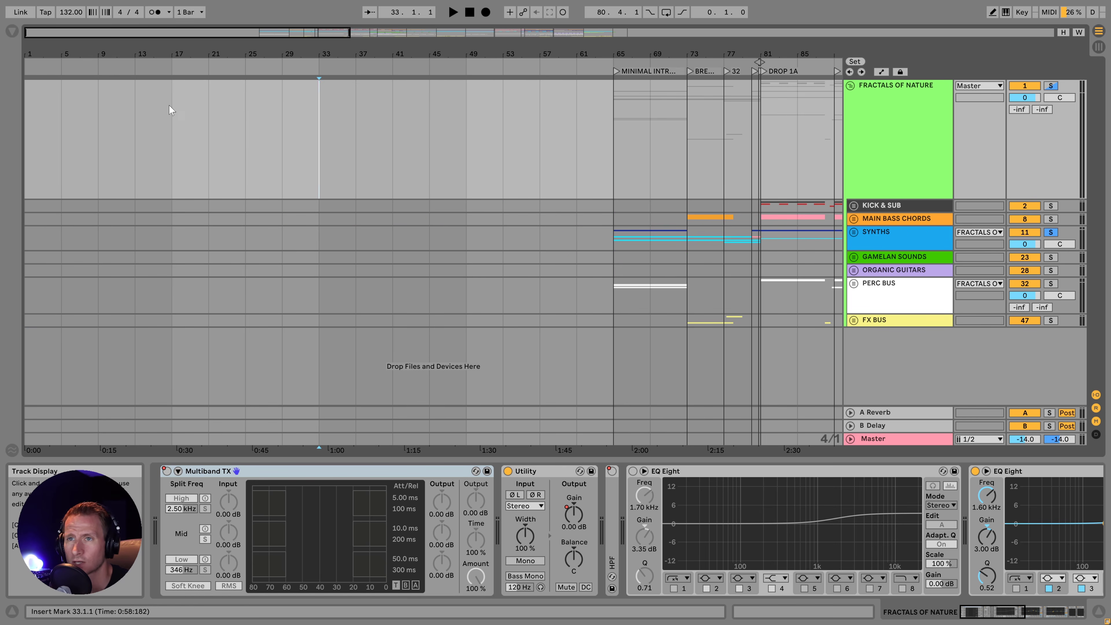
pyautogui.press('-')
pyautogui.press('-')
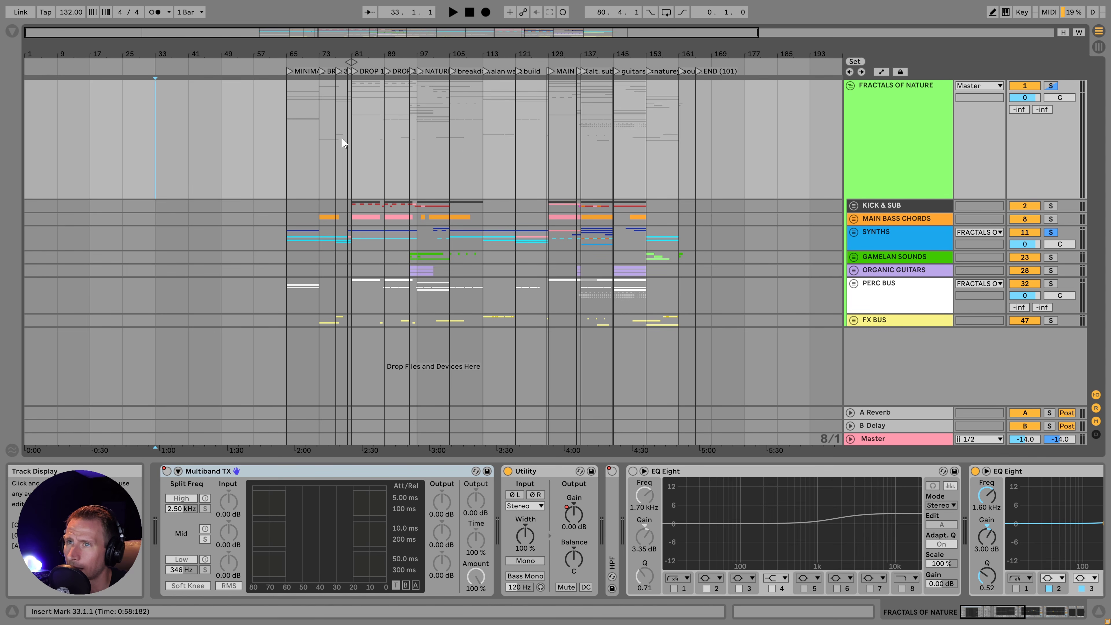
pyautogui.click(33, 110)
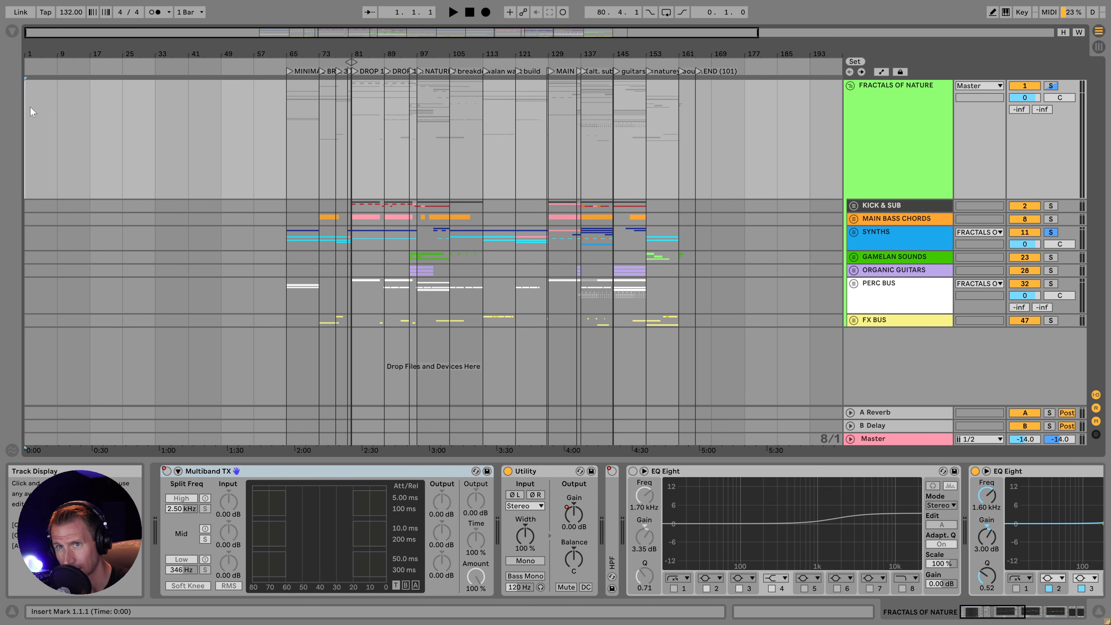
pyautogui.click(852, 62)
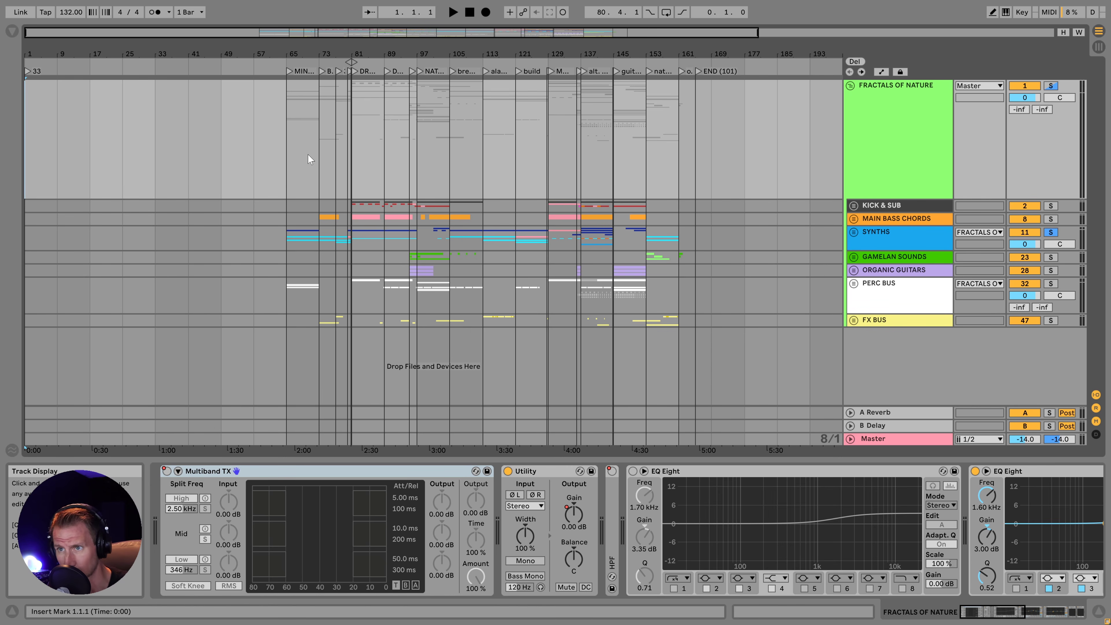
# - Copy the SYNTHS clips from the intro section at bars 65 to 73 into the empty space before the song
pyautogui.moveTo(285, 166); pyautogui.dragTo(321, 157)
pyautogui.moveTo(285, 245); pyautogui.dragTo(315, 238)
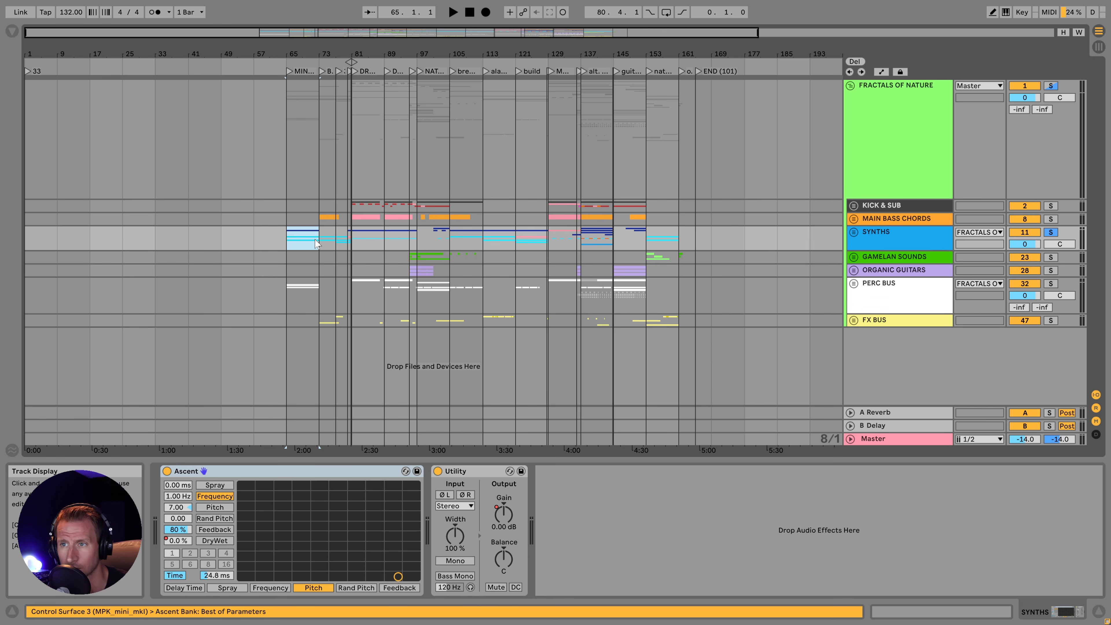
pyautogui.click(36, 246)
pyautogui.hotkey('ctrl', 'v')
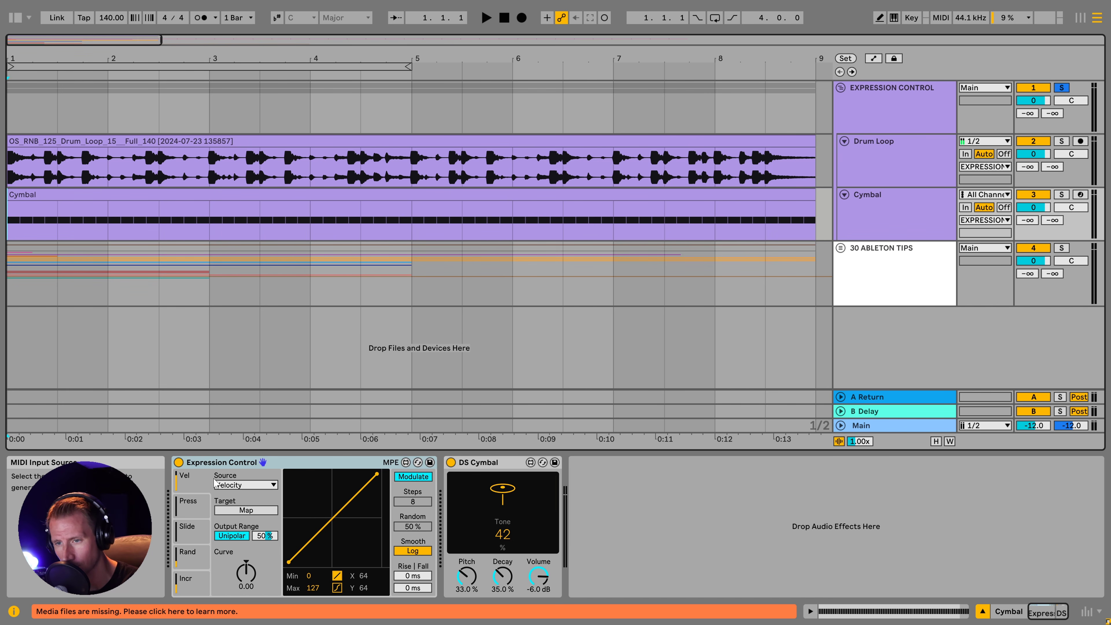
# - Set the Expression Control source to Random and map it to the DS Cymbal's Volume
pyautogui.click(232, 486)
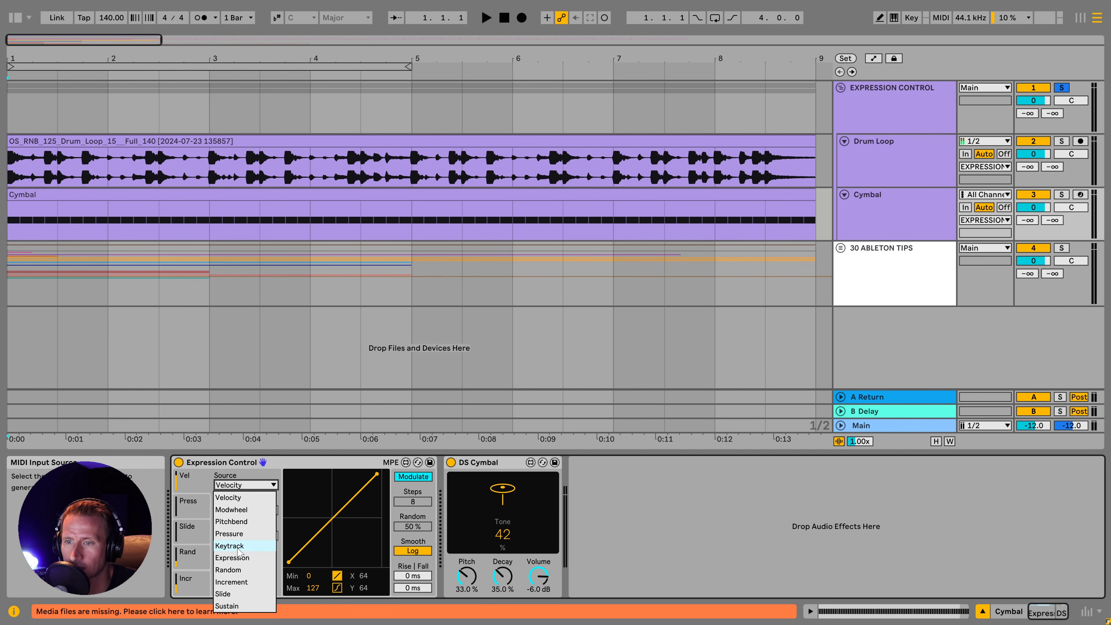
pyautogui.click(227, 570)
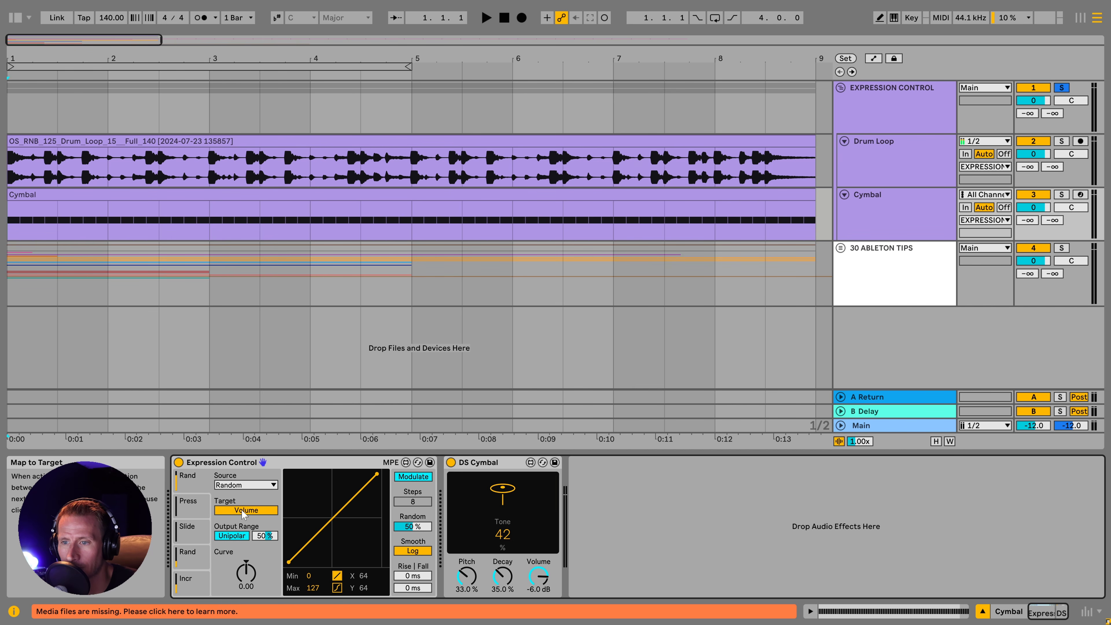
pyautogui.click(539, 575)
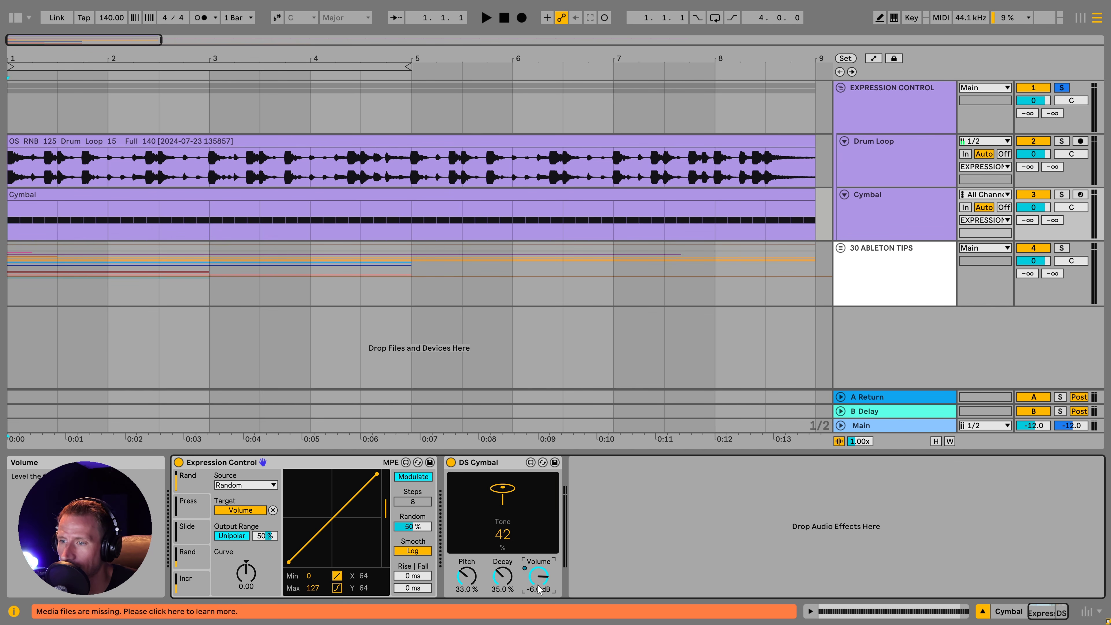
# - Solo the Cymbal track and play it briefly with Expression Control switched off
pyautogui.click(1061, 195)
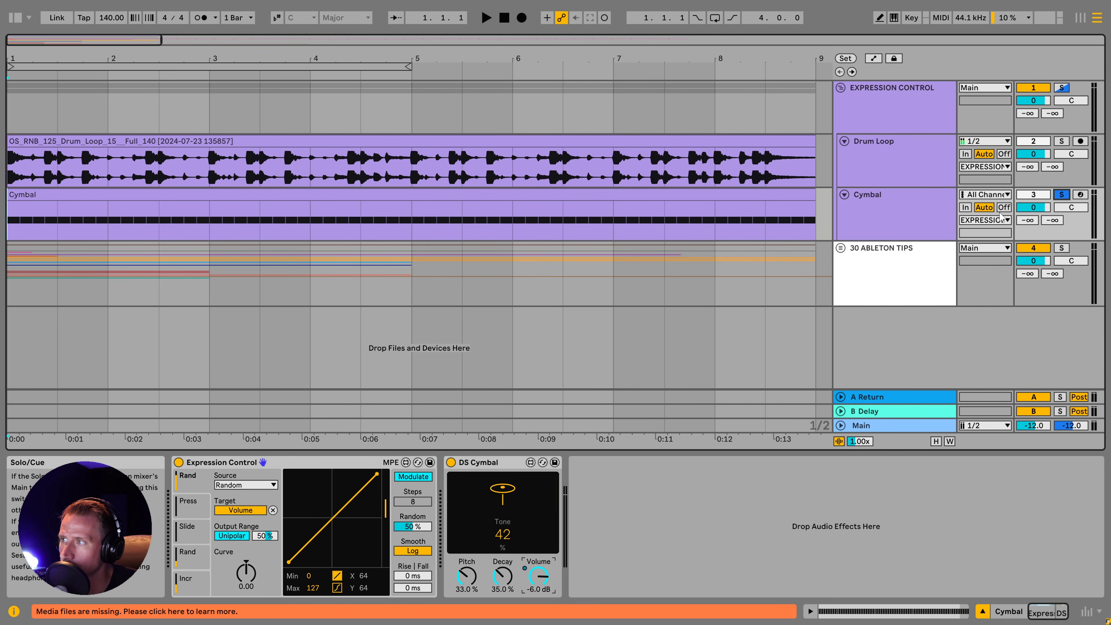
pyautogui.click(179, 462)
pyautogui.press('space')
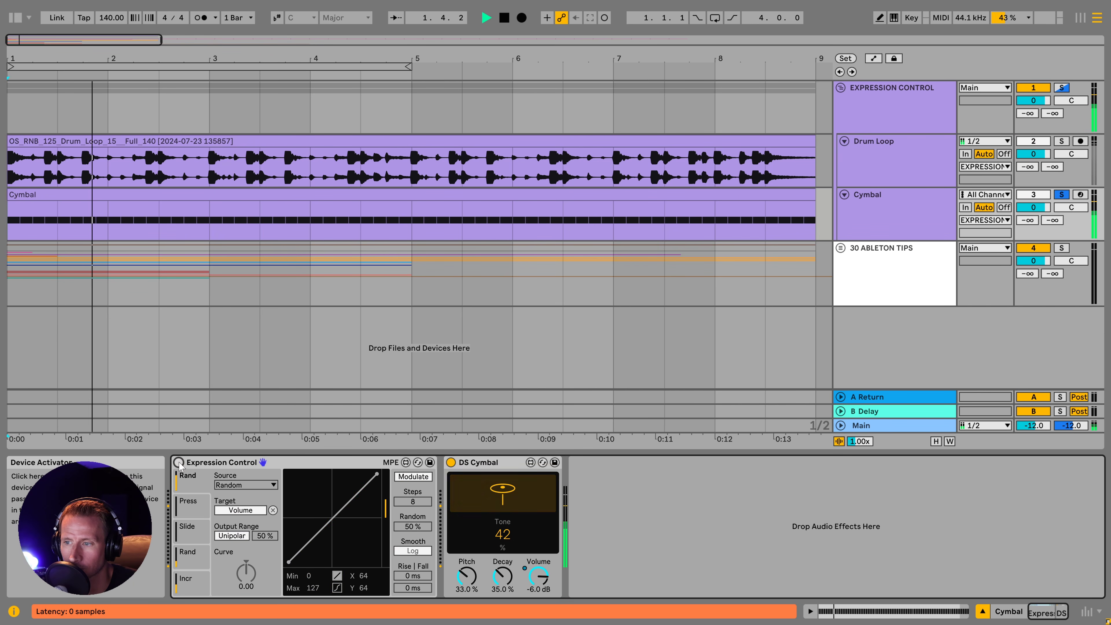
pyautogui.press('space')
# - Try Expression Control switched on with its output range at 15 % and 22 % during playback, and undo these changes
pyautogui.click(178, 462)
pyautogui.moveTo(265, 535); pyautogui.dragTo(264, 550)
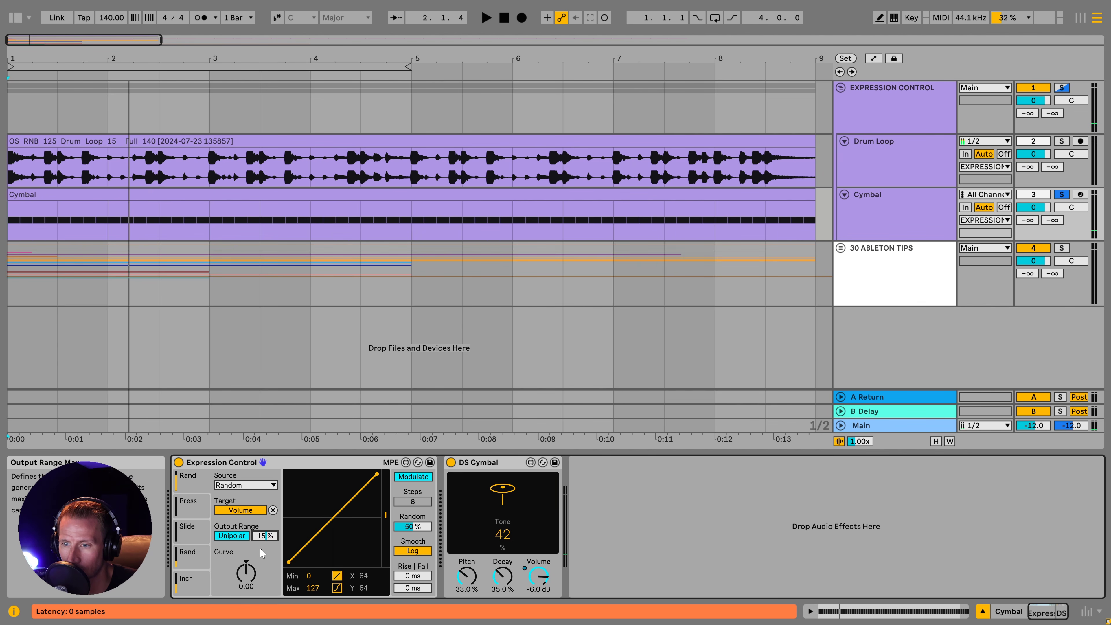
pyautogui.press('space')
pyautogui.moveTo(265, 535); pyautogui.dragTo(265, 530)
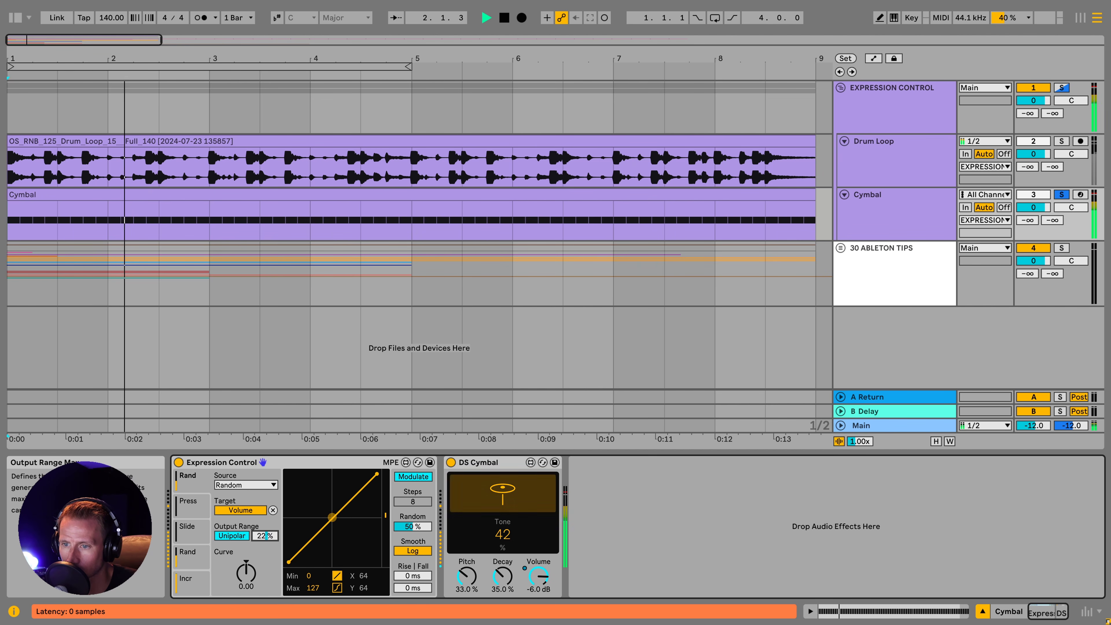
pyautogui.press('space')
pyautogui.hotkey('ctrl', 'z')
pyautogui.hotkey('ctrl', 'z')
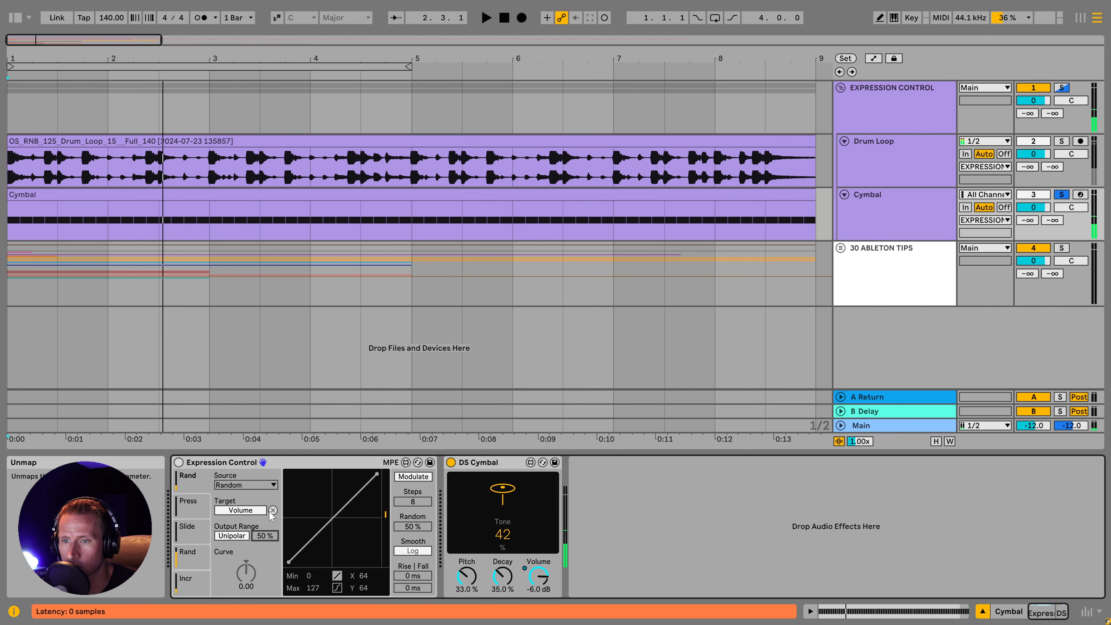
# - Switch Expression Control on and set its source to Velocity
pyautogui.click(179, 462)
pyautogui.click(231, 484)
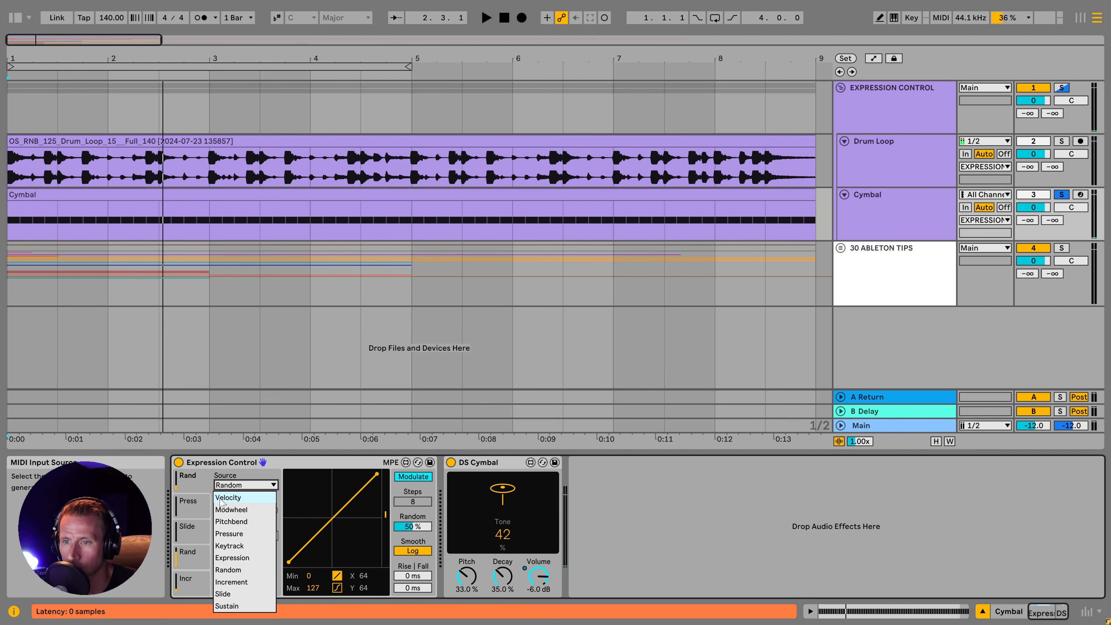
pyautogui.click(234, 498)
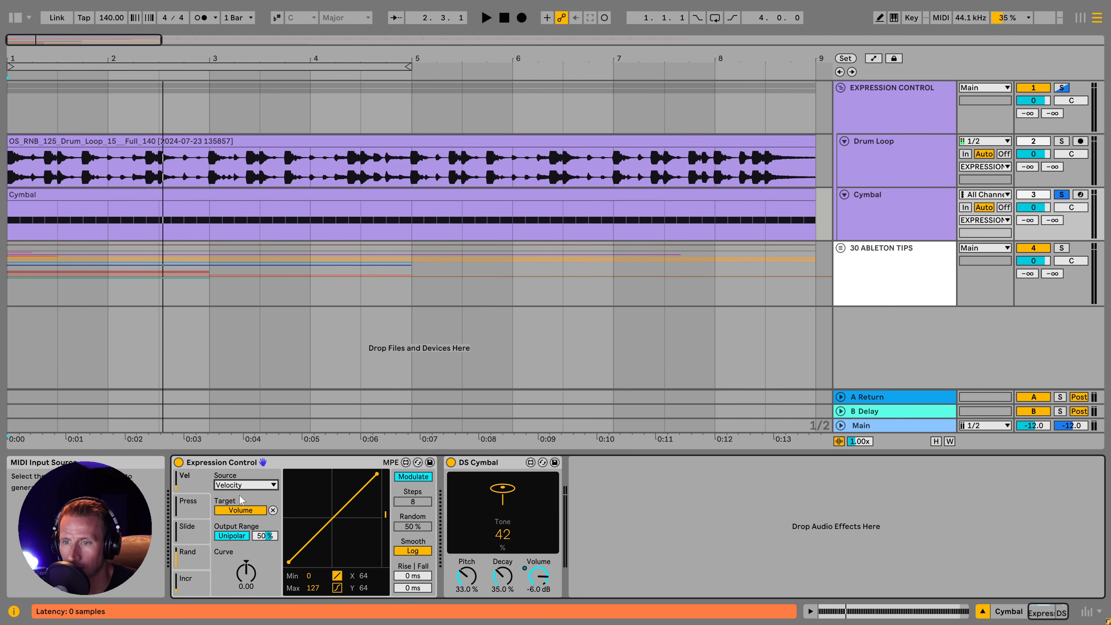
# - Randomize the velocities of all notes in the Cymbal clip and return to the track's devices
pyautogui.doubleClick(94, 196)
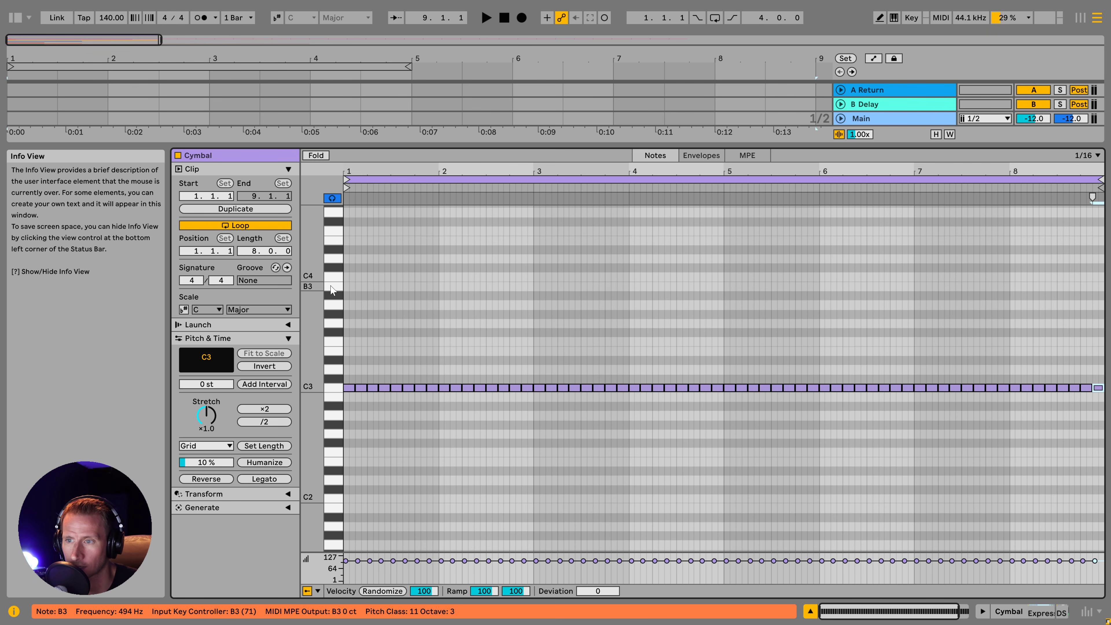
pyautogui.click(380, 590)
pyautogui.click(445, 331)
pyautogui.hotkey('ctrl', 'a')
pyautogui.click(382, 591)
pyautogui.click(499, 488)
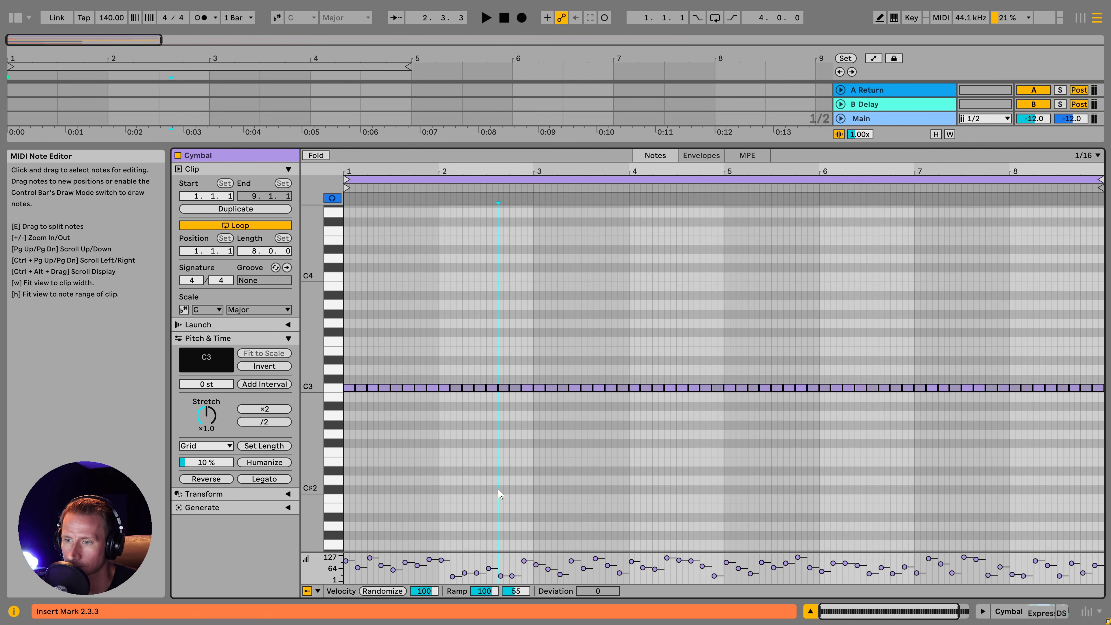
pyautogui.hotkey('shift', 'Tab')
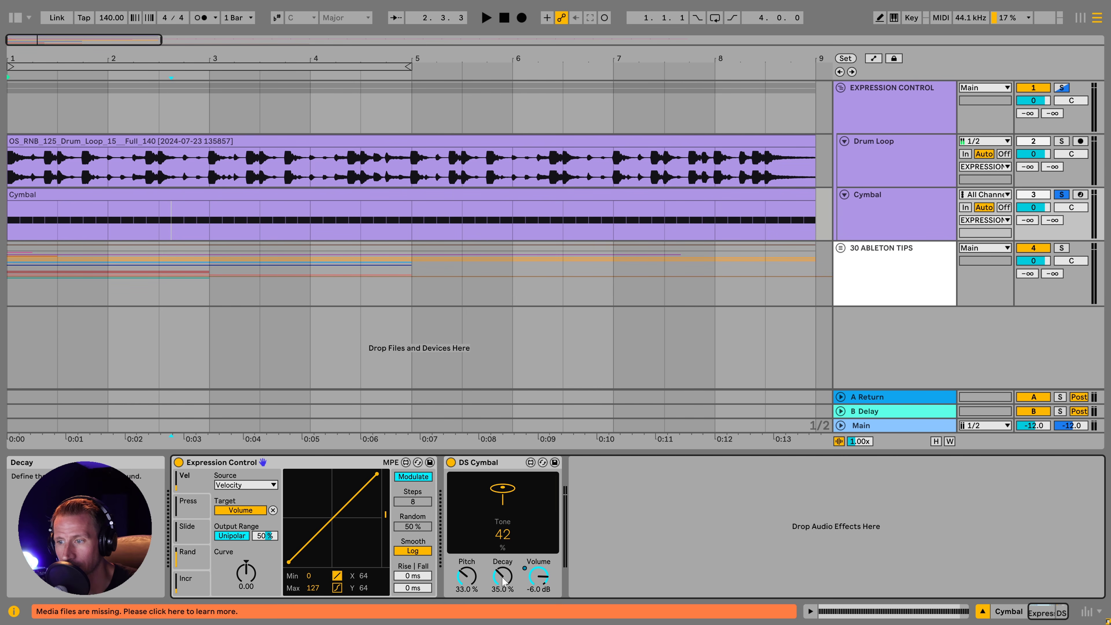
# - Unmap the velocity modulation from Volume and map it to the DS Cymbal's Decay
pyautogui.click(272, 511)
pyautogui.click(246, 510)
pyautogui.click(500, 577)
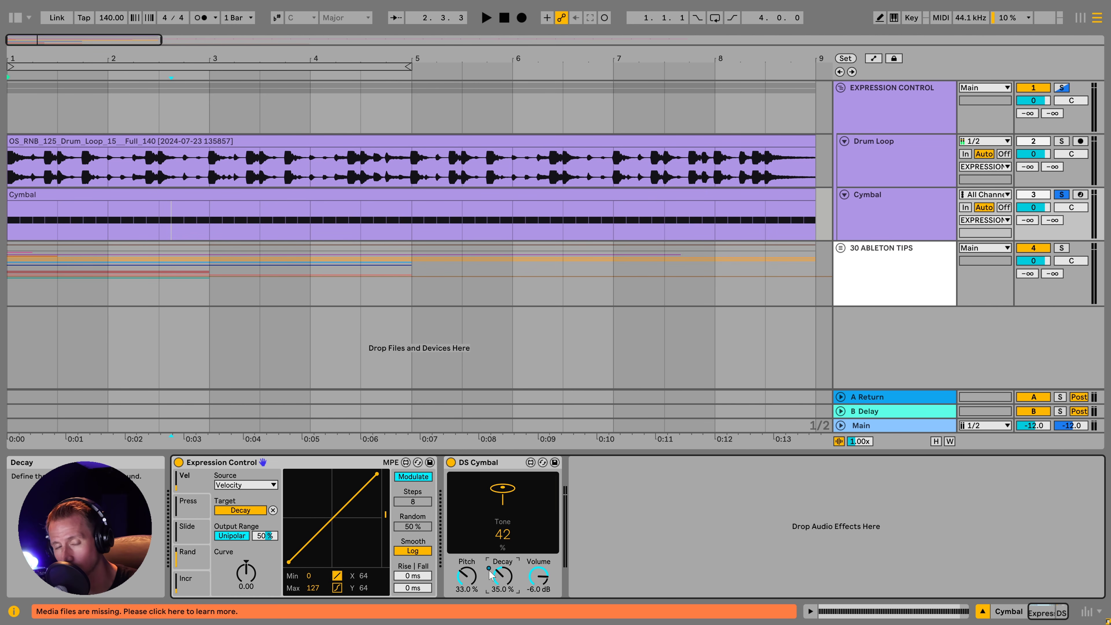
# - Play the Cymbal clip, lower the Decay modulation's output range to 30 %, and solo the Drum Loop alongside it
pyautogui.click(87, 194)
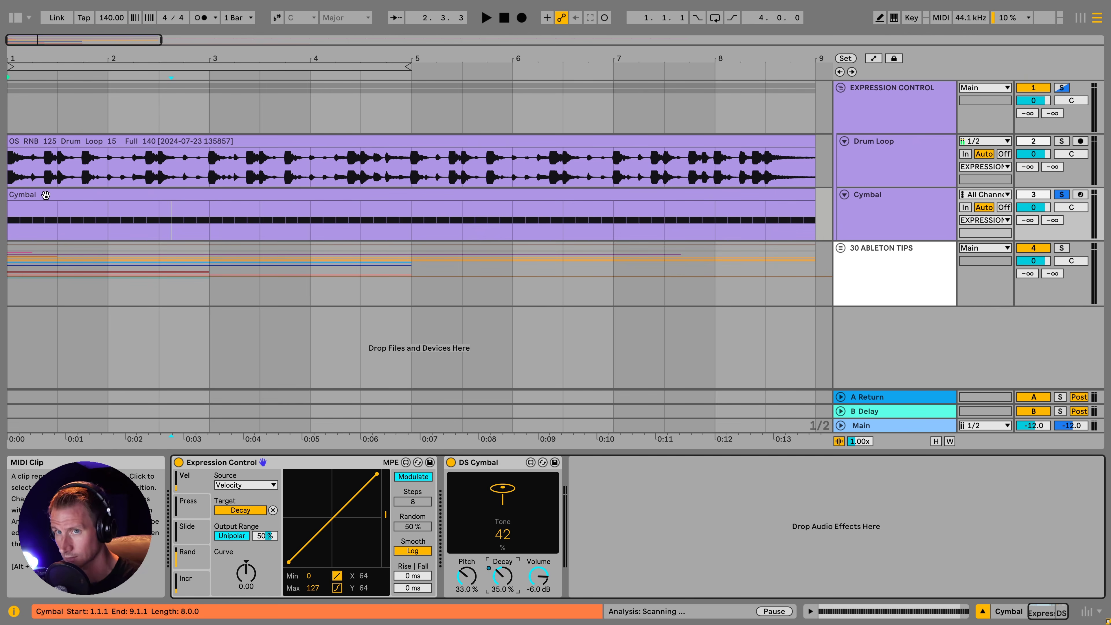
pyautogui.press('space')
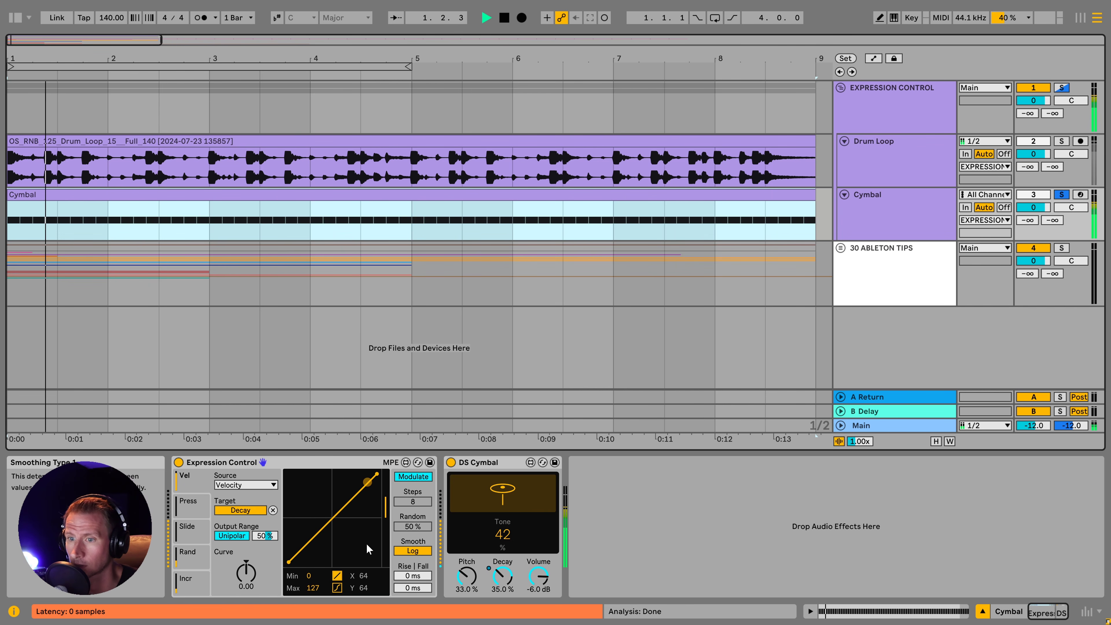
pyautogui.moveTo(271, 539); pyautogui.dragTo(271, 556)
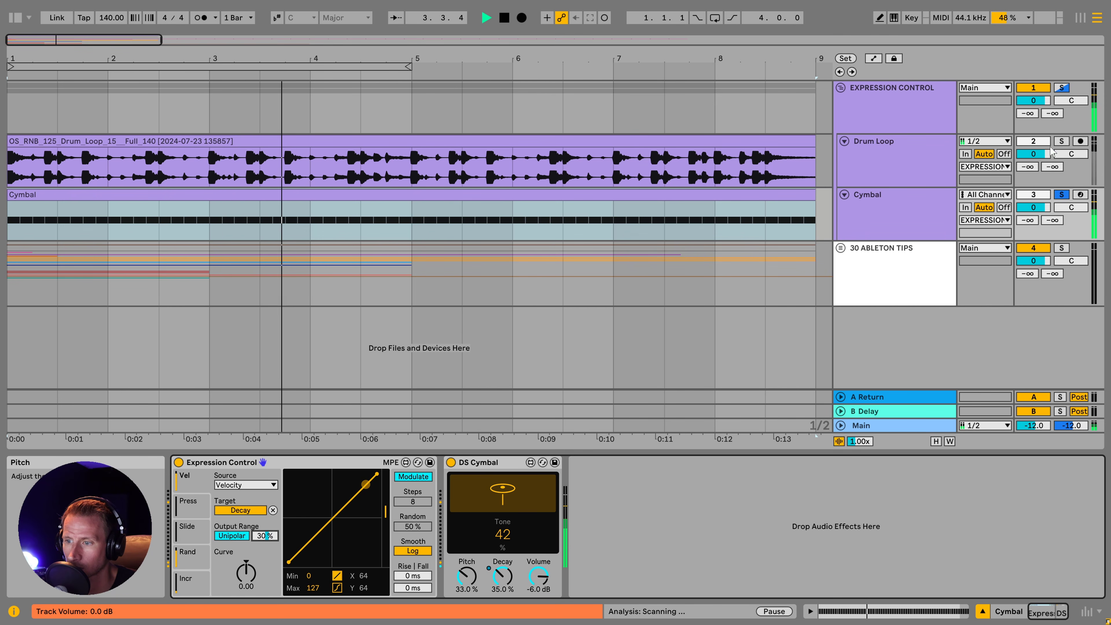
pyautogui.click(1062, 141)
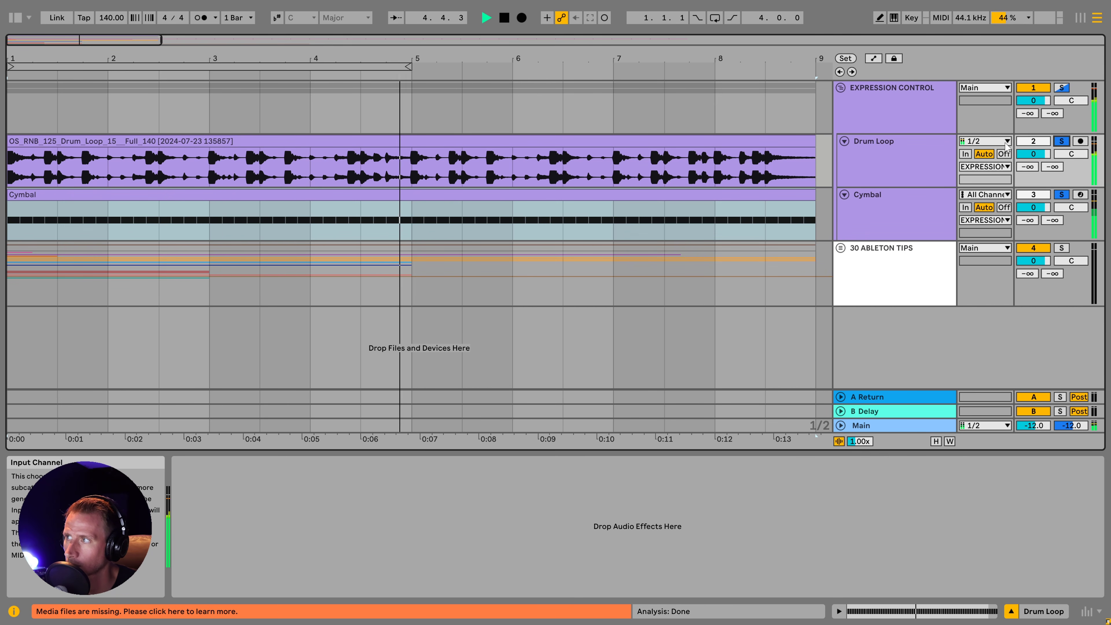
# - Add an EQ Eight after DS Cymbal on the Cymbal track
pyautogui.click(782, 209)
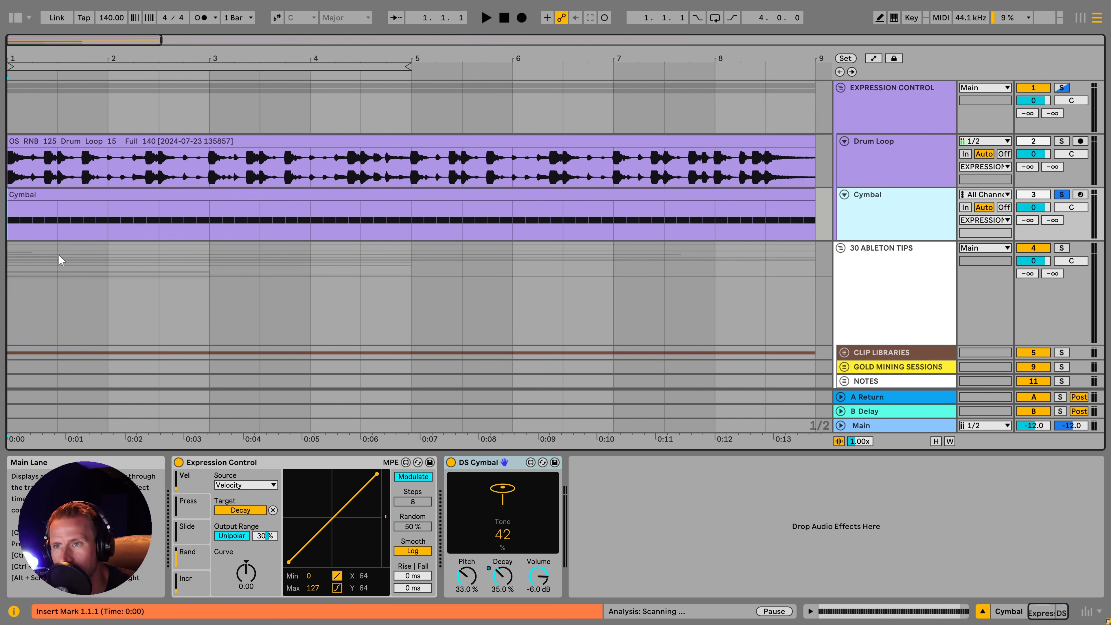
pyautogui.click(70, 209)
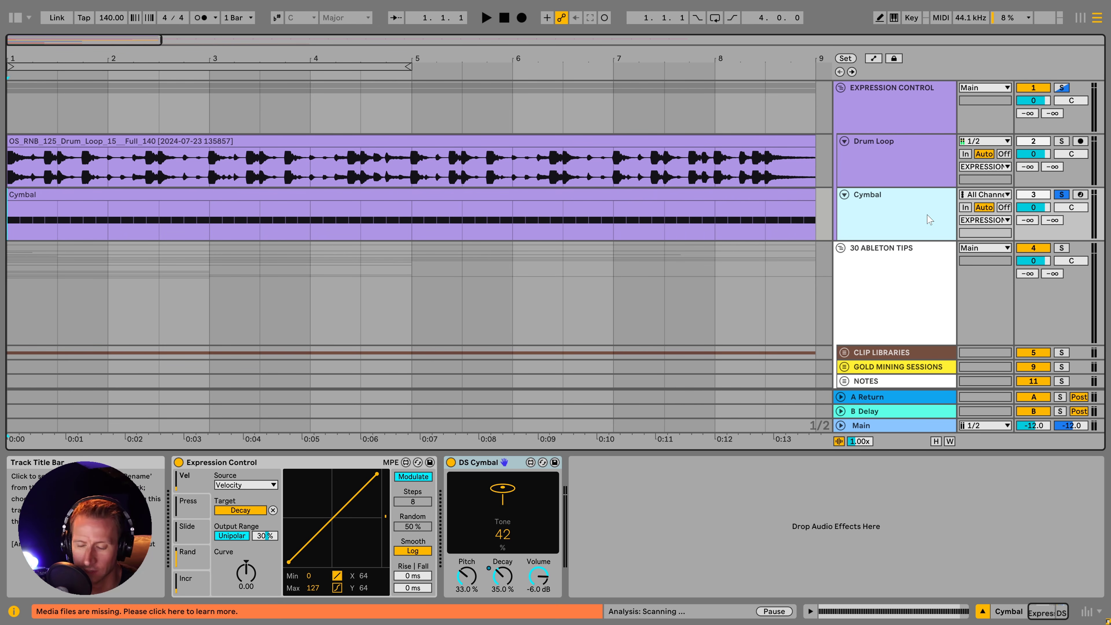
pyautogui.hotkey('ctrl', 'f')
pyautogui.write('eq')
pyautogui.moveTo(199, 240); pyautogui.dragTo(660, 523)
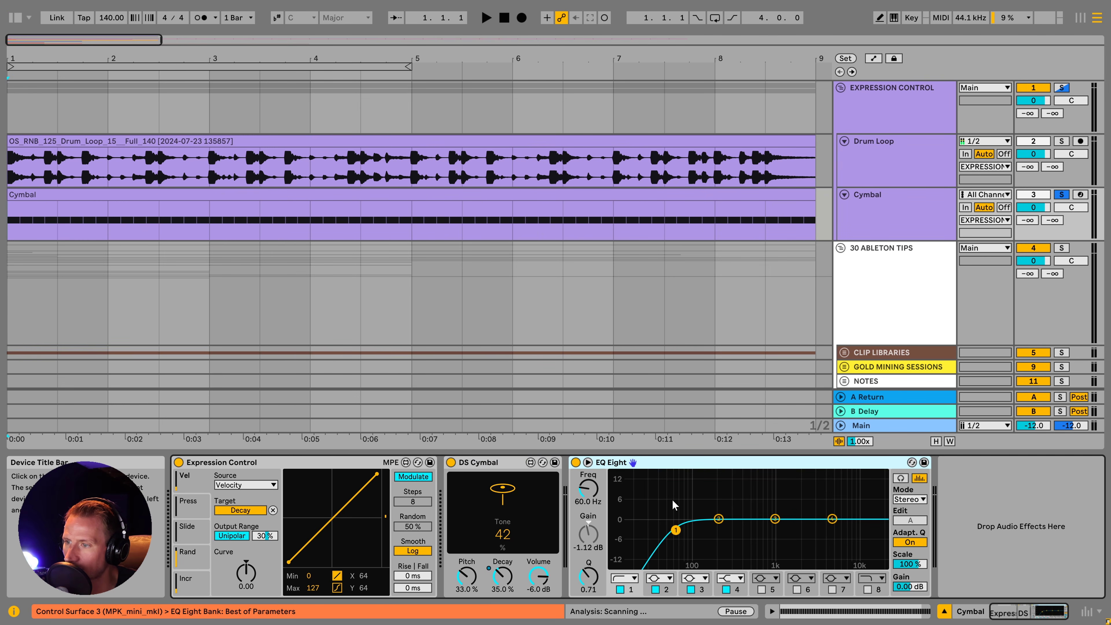
# - Name the Cymbal track's EQ Eight "Samson Sound Cymbal EQ" and save it as a preset in the User Library
pyautogui.click(616, 465)
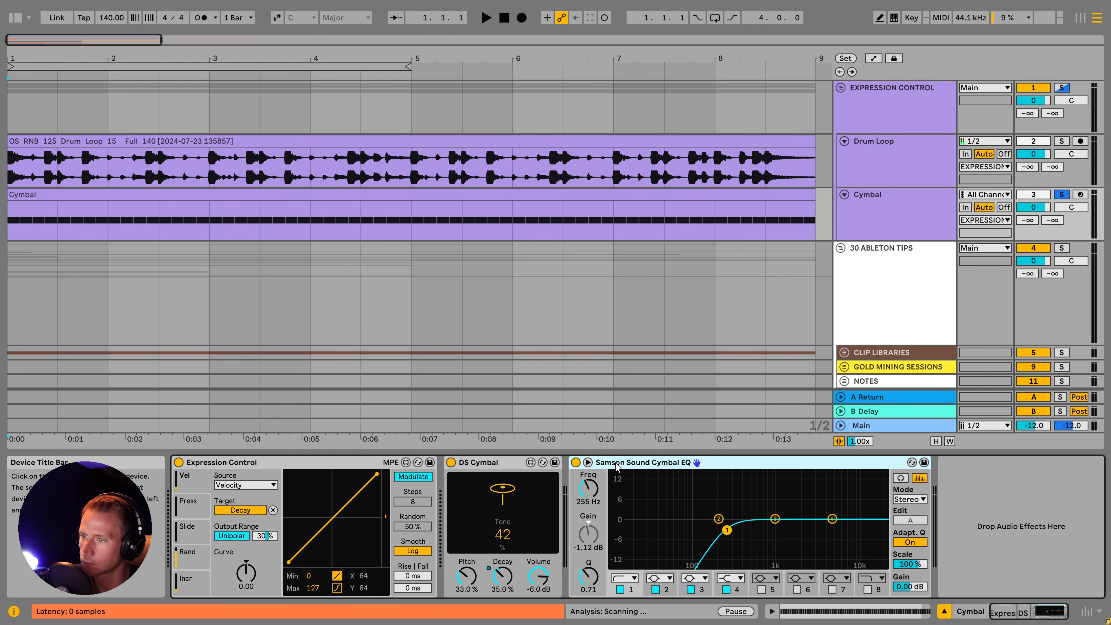
pyautogui.hotkey('ctrl', 'alt', 'b')
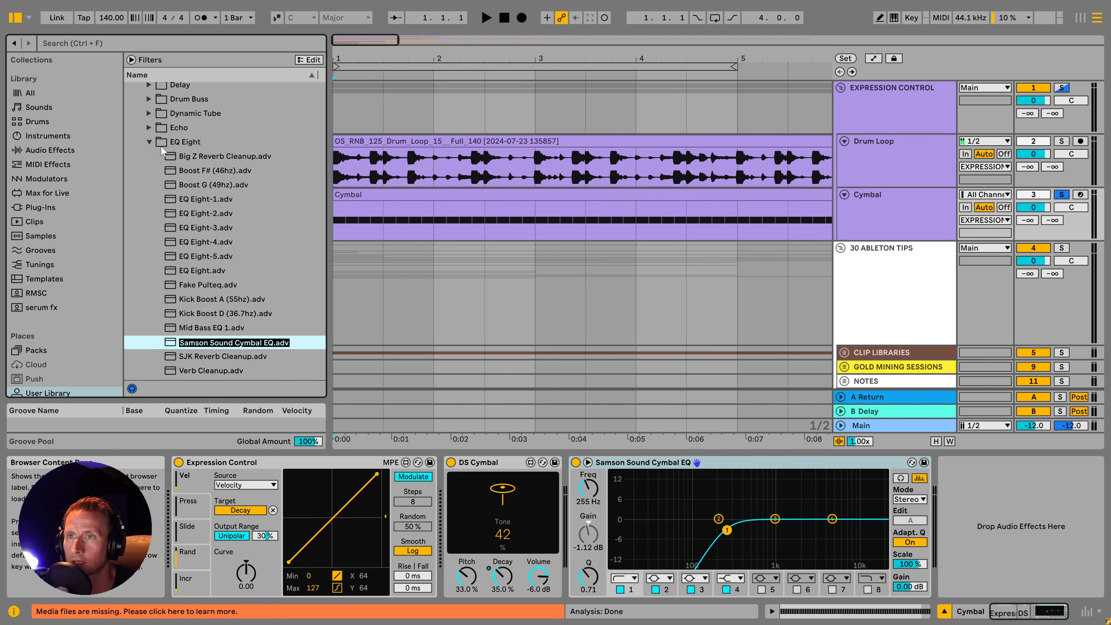
pyautogui.press('Return')
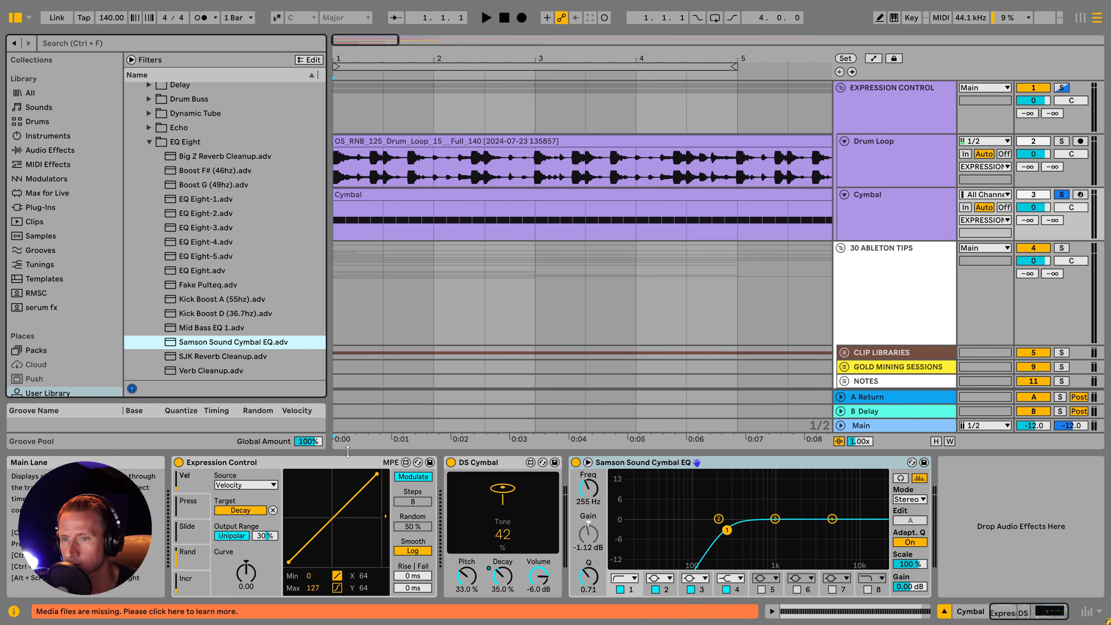
# - Group Expression Control, DS Cymbal and the cymbal EQ into an Instrument Rack and rename the rack with SAMSON'S
pyautogui.click(308, 463)
pyautogui.keyDown('shift'); pyautogui.click(658, 463); pyautogui.keyUp('shift')
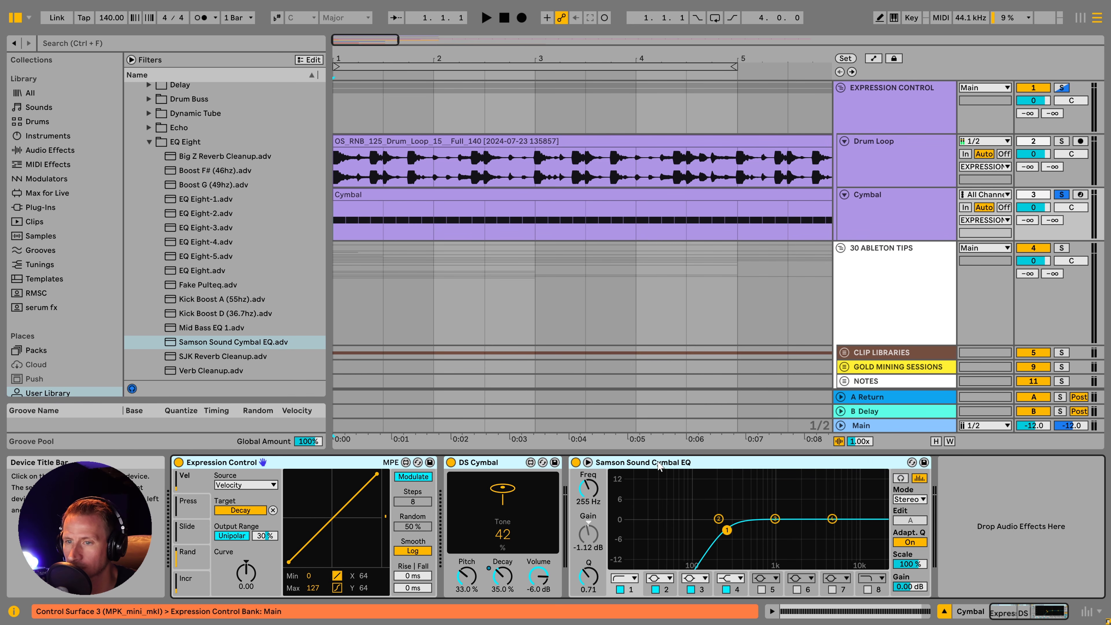
pyautogui.hotkey('ctrl', 'g')
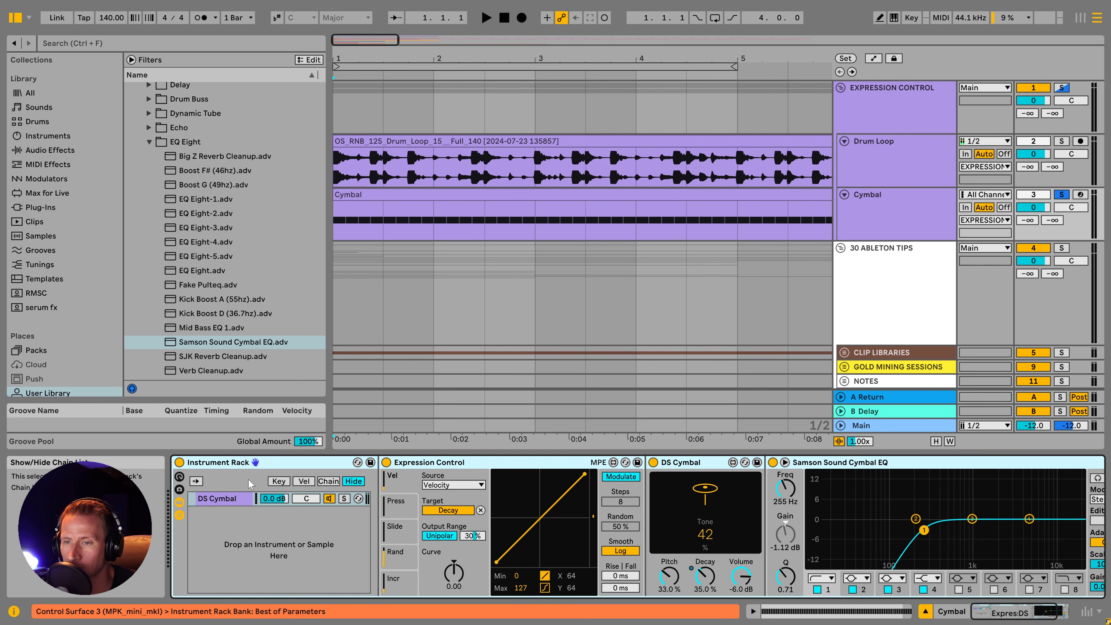
pyautogui.hotkey('ctrl', 'r')
pyautogui.press('capslock')
pyautogui.write("SAMSON'S")
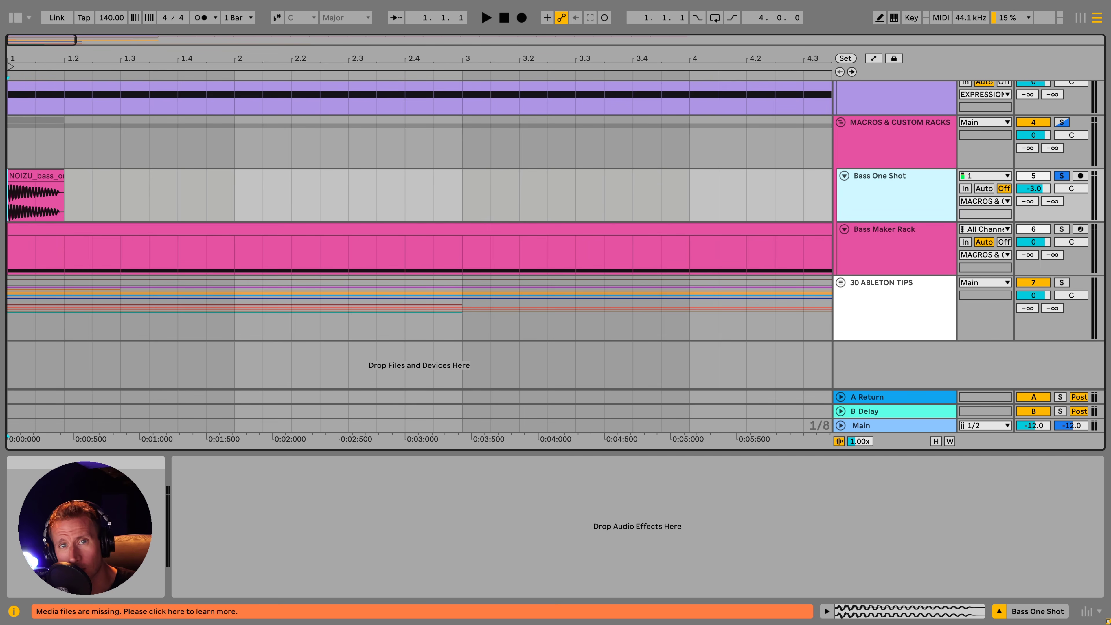
# - Play the NOIZU bass clip on the Bass One Shot track from bar 1
pyautogui.click(12, 181)
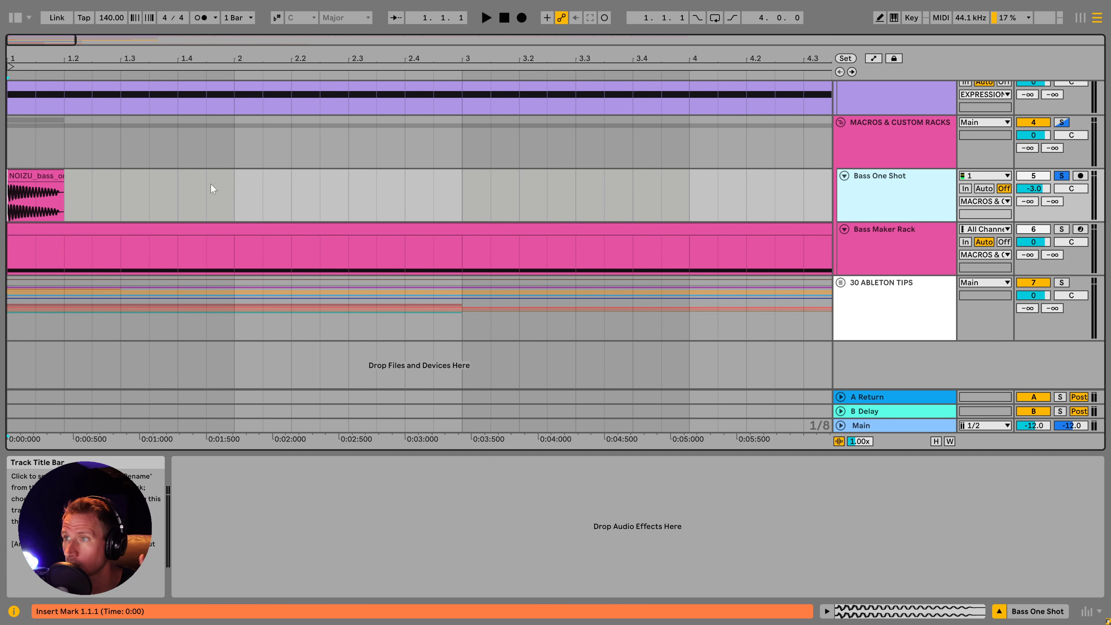
pyautogui.click(38, 174)
pyautogui.press('space')
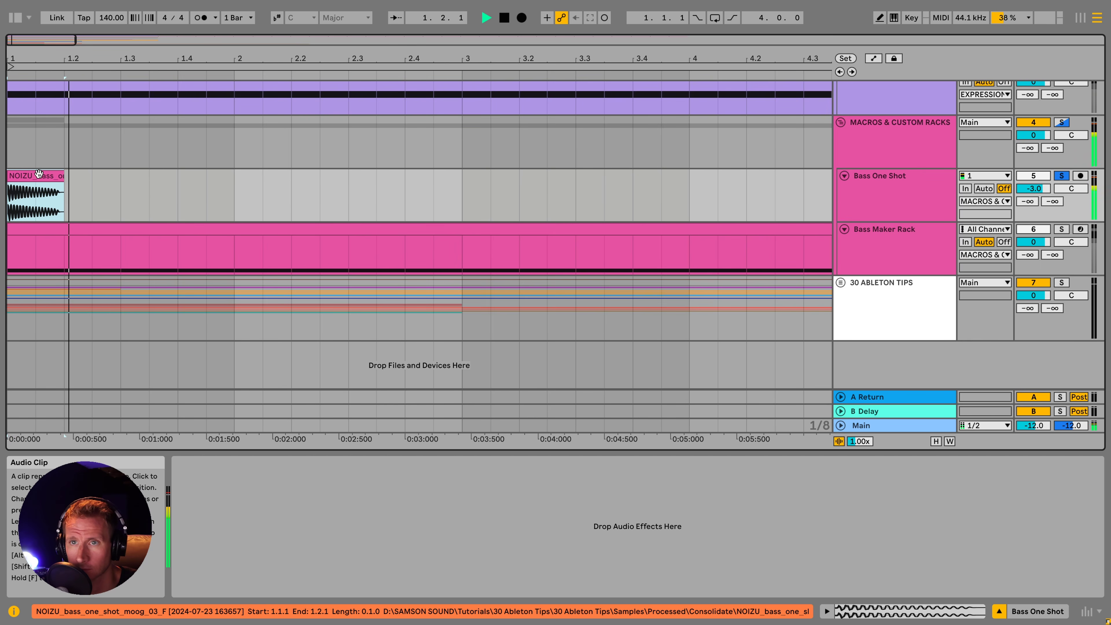
# - Find EQ Eight in the browser, add it to the Bass One Shot track, and hide the browser
pyautogui.click(861, 202)
pyautogui.hotkey('ctrl', 'f')
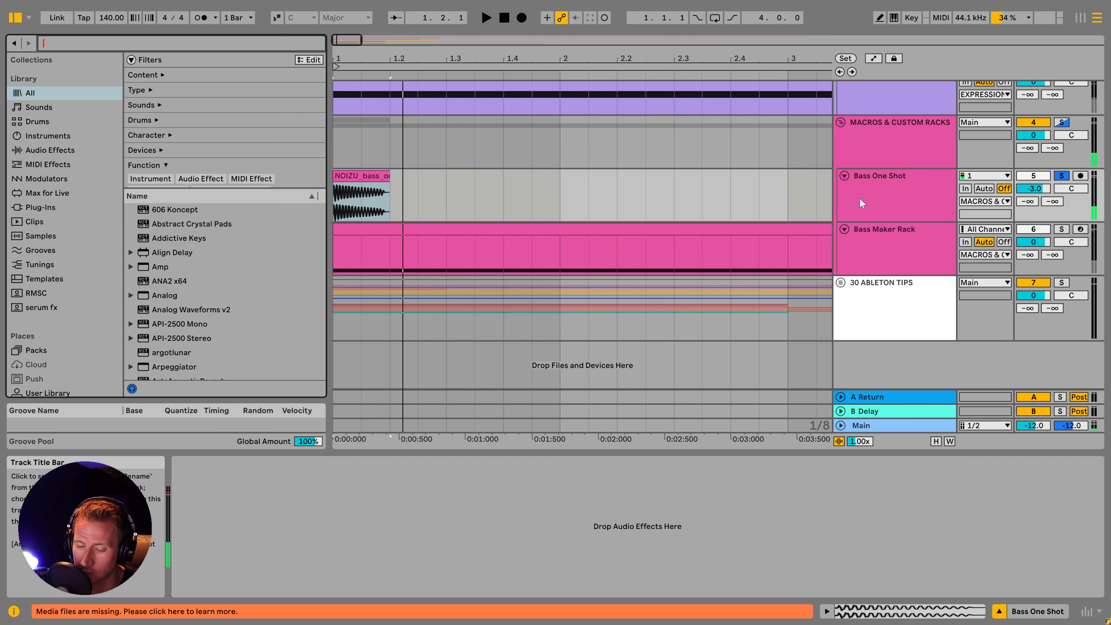
pyautogui.write('EQ')
pyautogui.moveTo(169, 238); pyautogui.dragTo(150, 237)
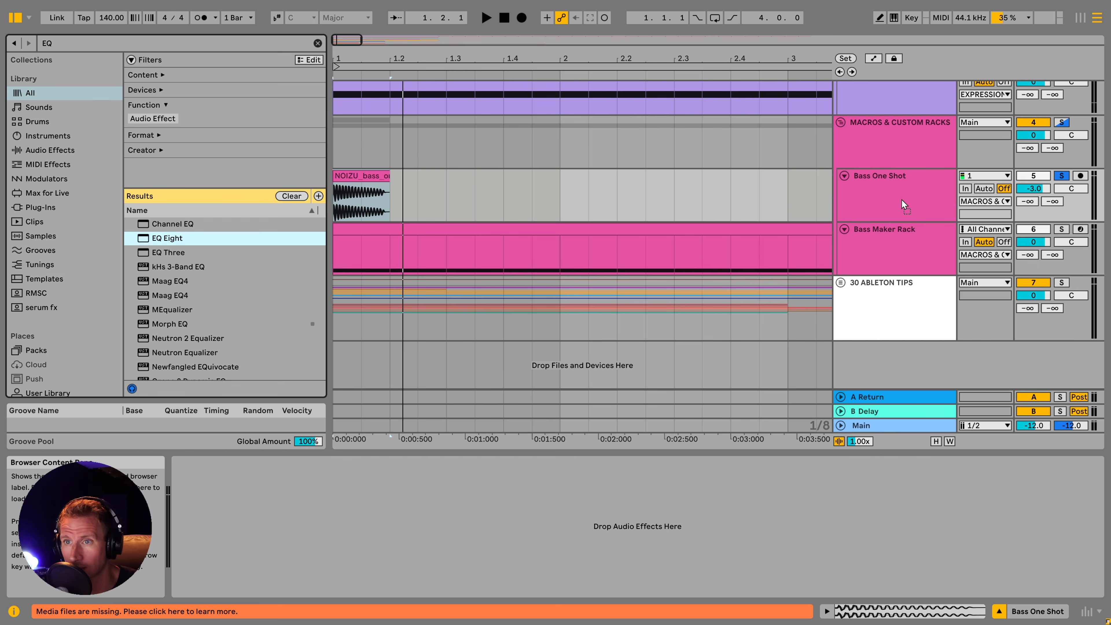
pyautogui.moveTo(820, 190); pyautogui.dragTo(811, 199)
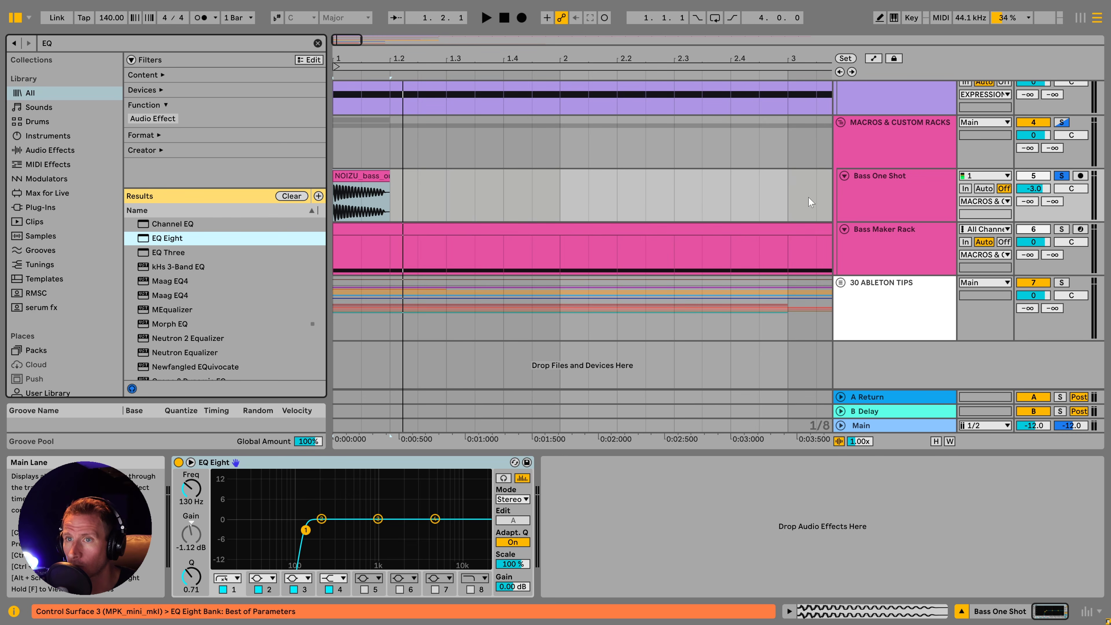
pyautogui.hotkey('ctrl', 'alt', 'b')
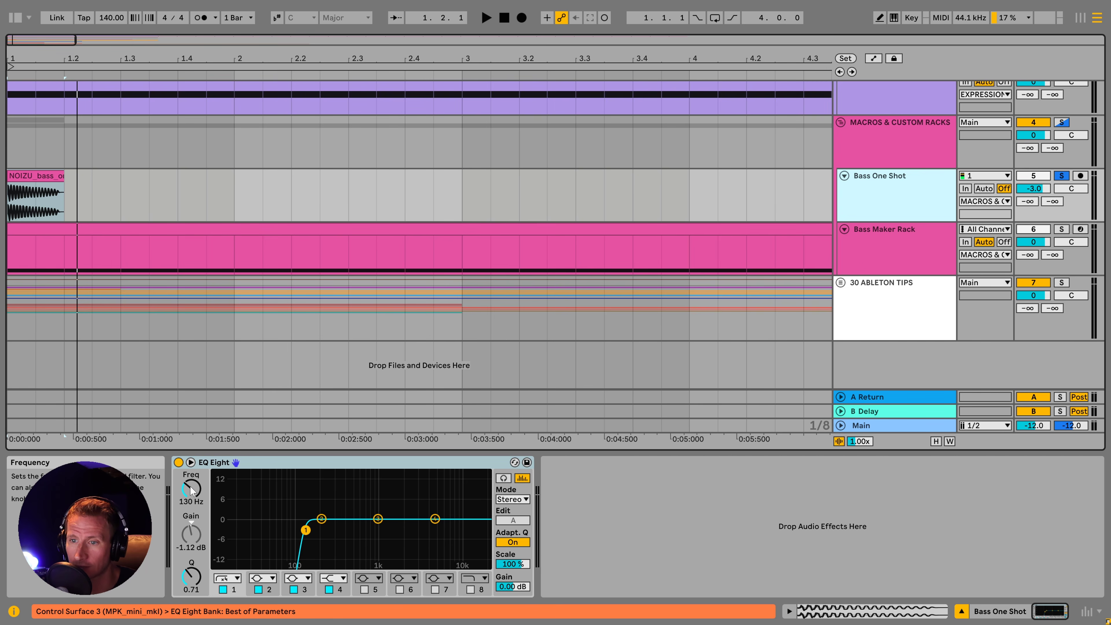
# - Duplicate the EQ Eight on the Bass One Shot track, and play the bass clip before and after duplicating
pyautogui.click(247, 465)
pyautogui.press('space')
pyautogui.press('space')
pyautogui.press('space')
pyautogui.press('space')
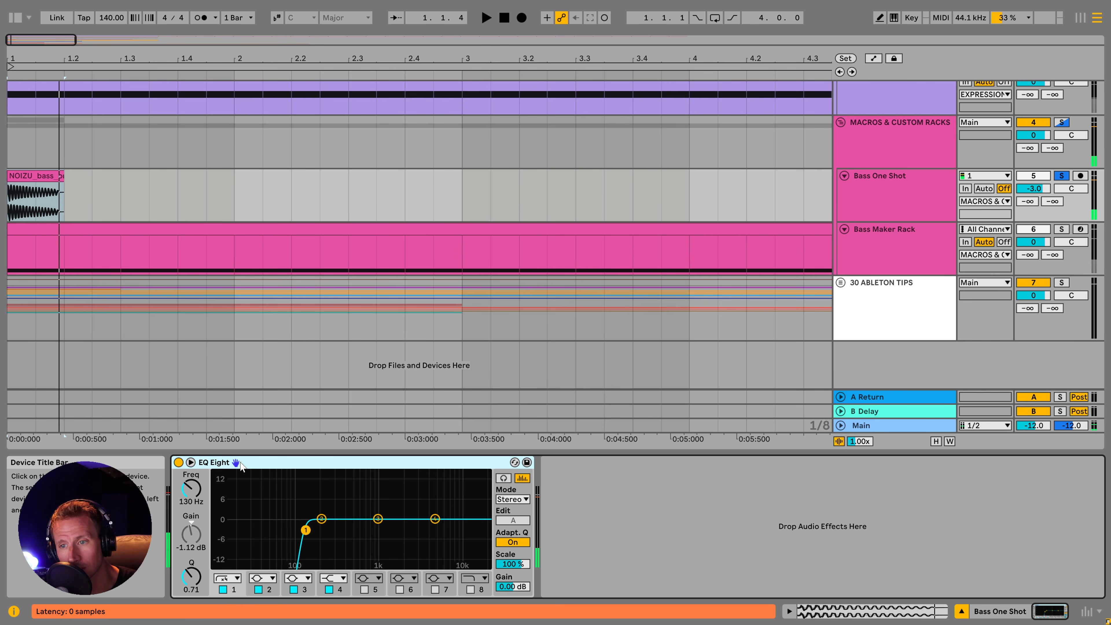
pyautogui.hotkey('ctrl', 'd')
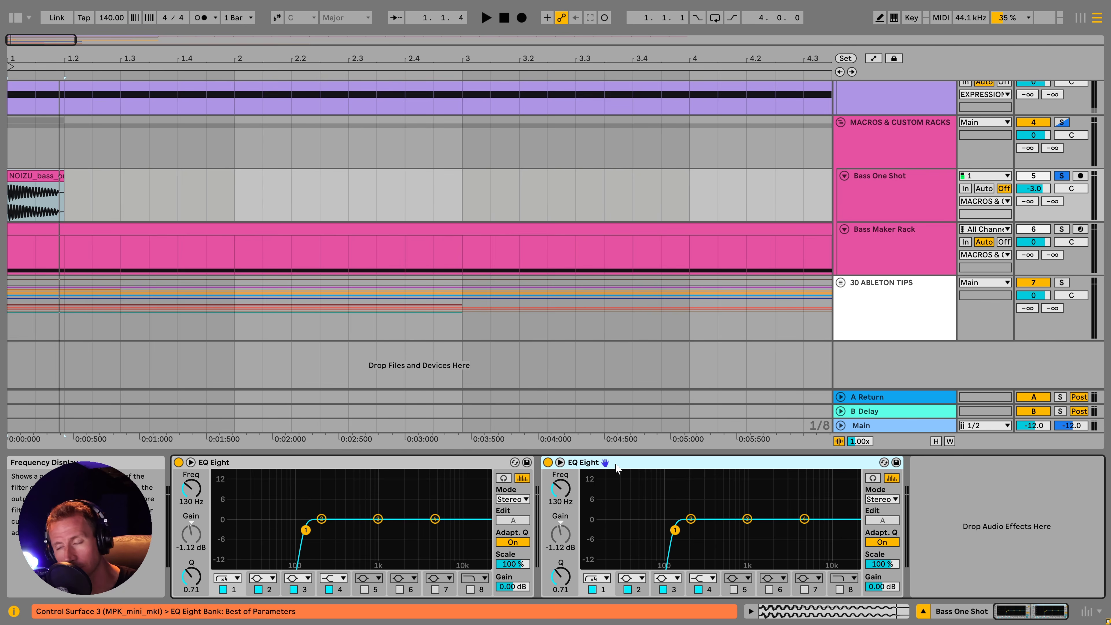
pyautogui.press('space')
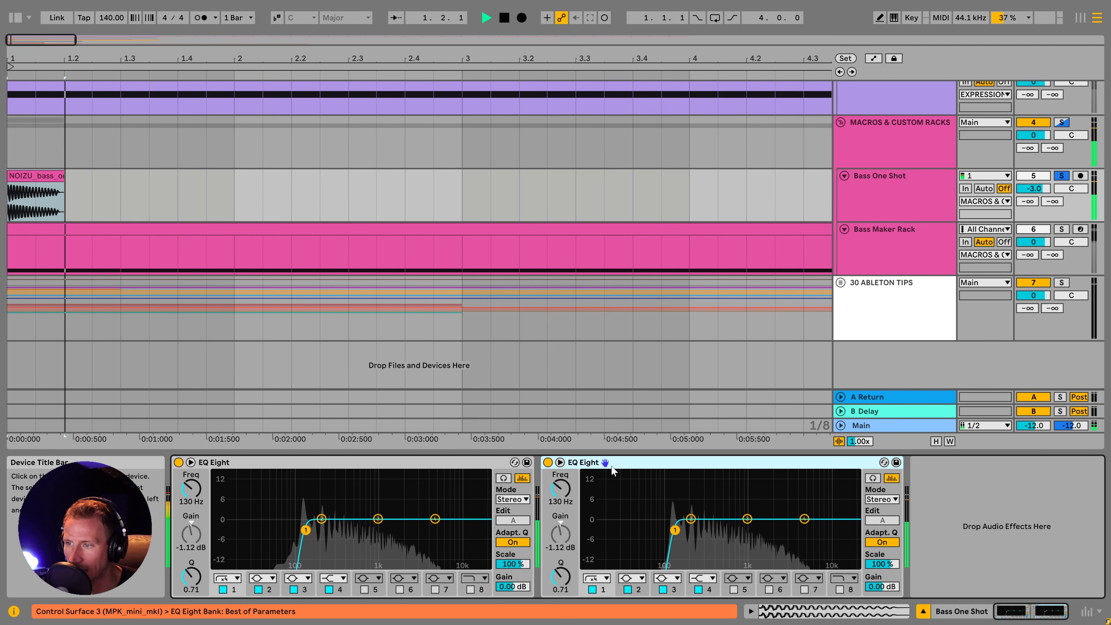
pyautogui.press('space')
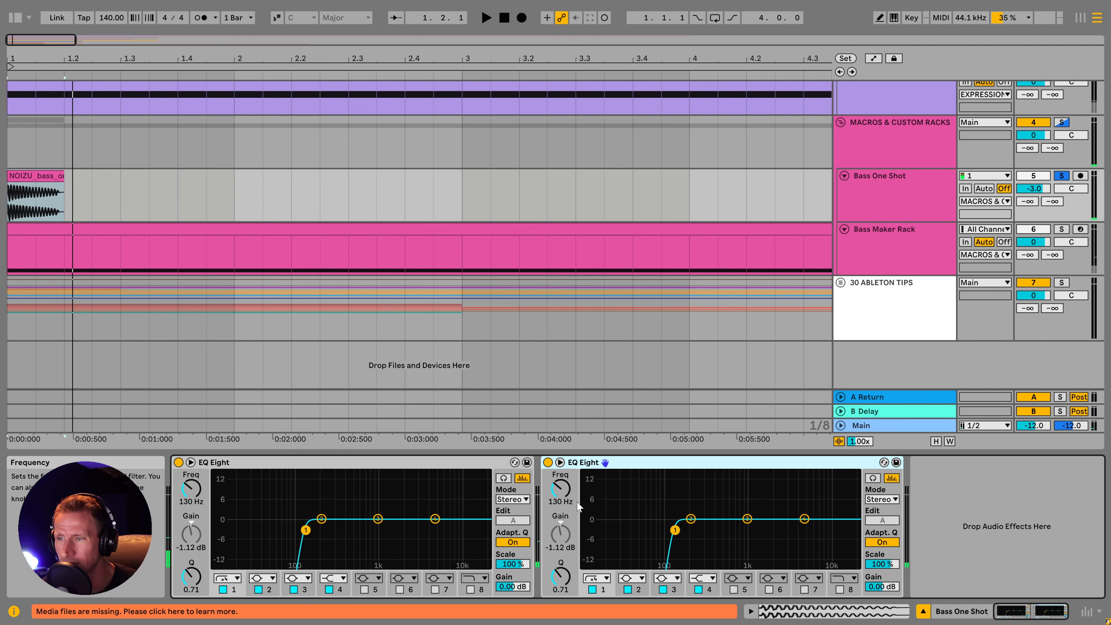
# - Try lowering the cut frequency on each EQ Eight separately, the second to about 79.8 Hz, and undo both changes
pyautogui.moveTo(559, 488); pyautogui.dragTo(559, 503)
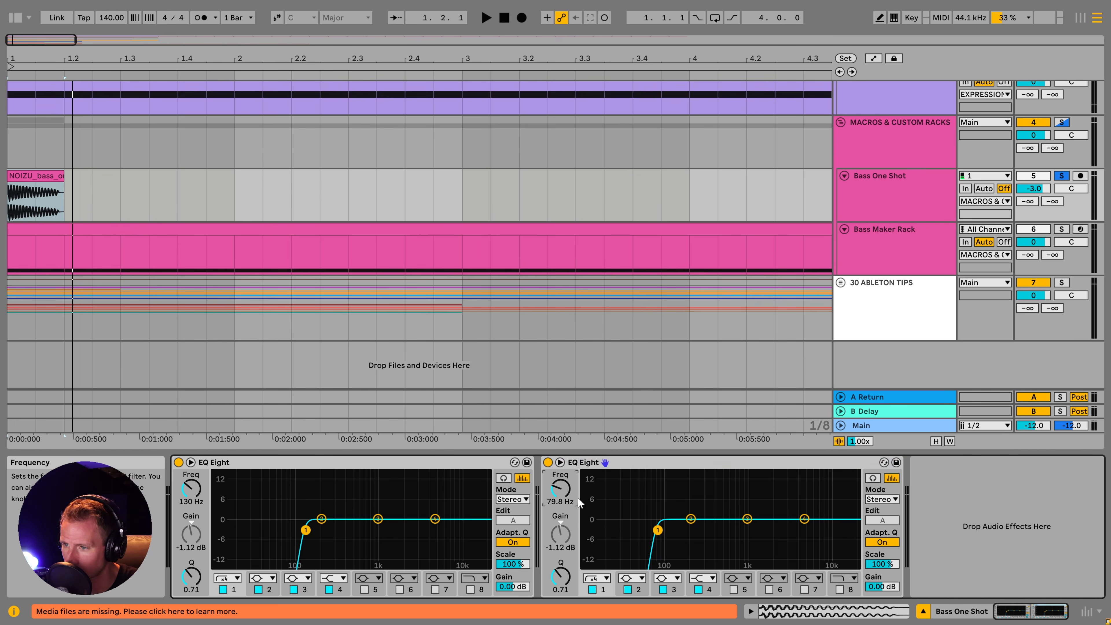
pyautogui.moveTo(191, 488); pyautogui.dragTo(191, 504)
pyautogui.hotkey('ctrl', 'z')
pyautogui.hotkey('ctrl', 'z')
# - Group the two EQ Eight devices on the Bass One Shot track into an Audio Effect Rack
pyautogui.click(365, 464)
pyautogui.keyDown('shift'); pyautogui.click(640, 466); pyautogui.keyUp('shift')
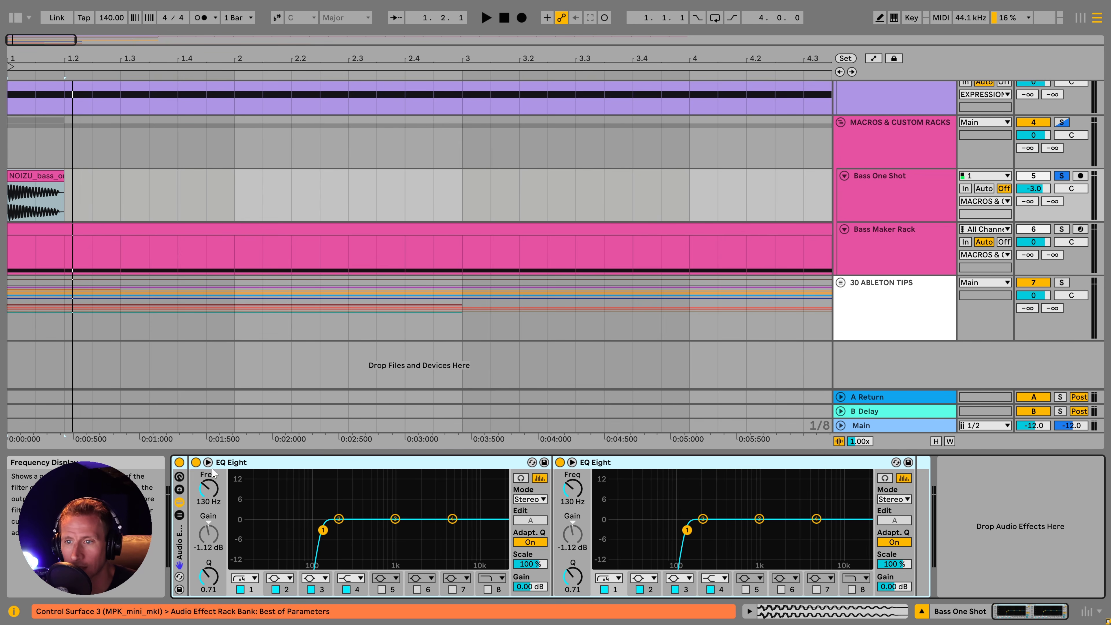
pyautogui.hotkey('ctrl', 'g')
# - Map the Freq controls of both EQ Eights to Macro 1 of the Audio Effect Rack
pyautogui.click(373, 462)
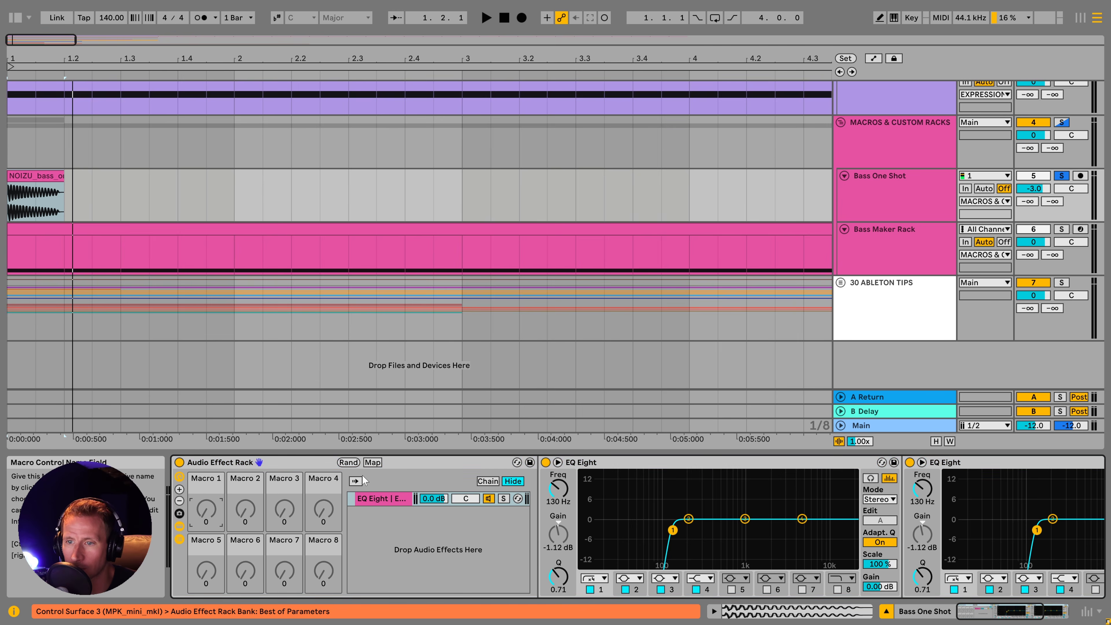
pyautogui.click(558, 488)
pyautogui.click(205, 523)
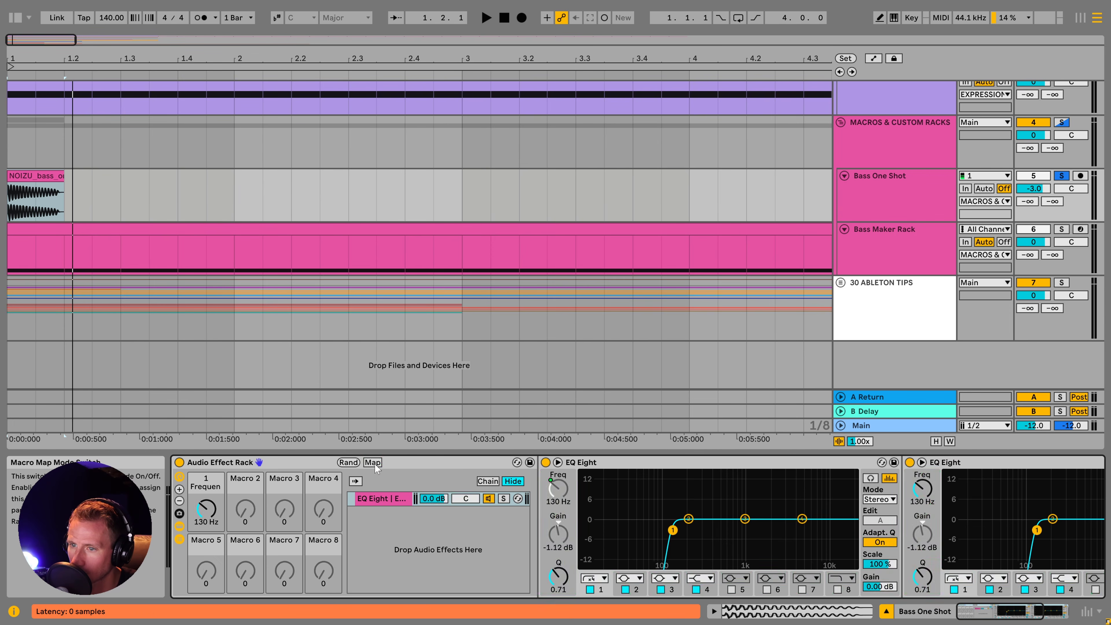
pyautogui.click(921, 488)
pyautogui.click(212, 525)
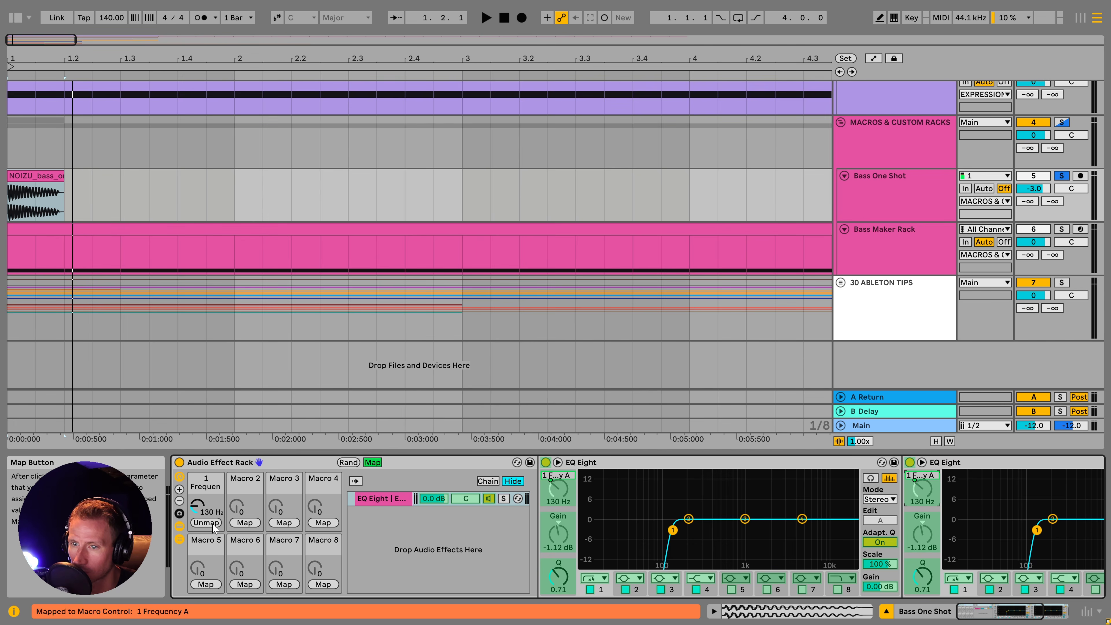
pyautogui.click(372, 462)
# - Rename the first macro LOW CUT and set it to 100 Hz
pyautogui.moveTo(210, 508); pyautogui.dragTo(210, 505)
pyautogui.click(218, 487)
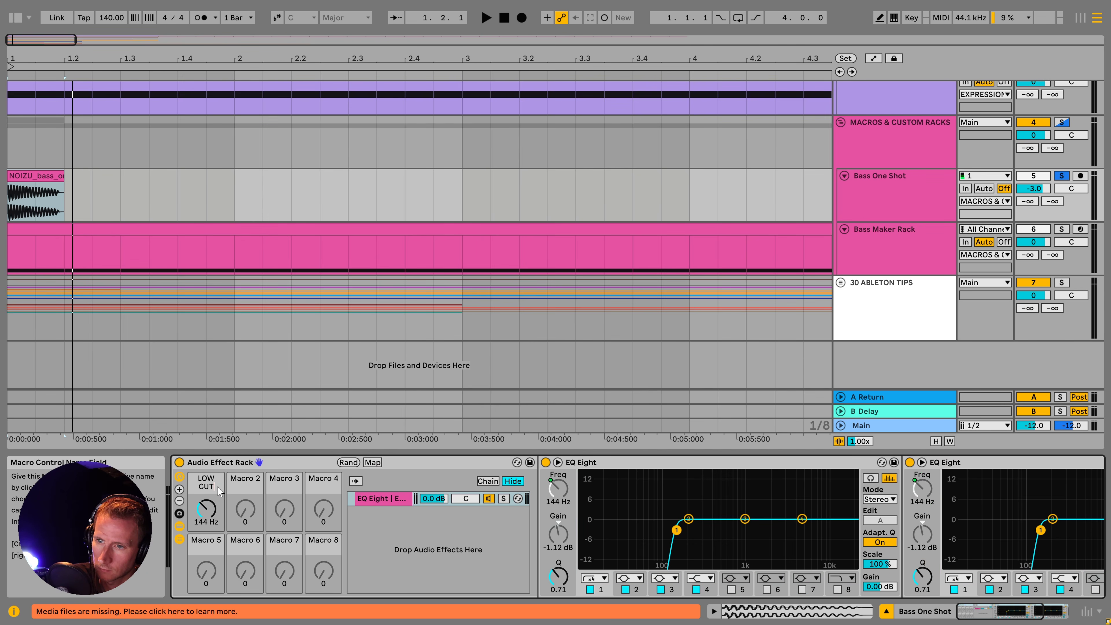
pyautogui.moveTo(208, 509)
pyautogui.mouseDown()
pyautogui.moveTo(208, 535)
pyautogui.moveTo(208, 503)
pyautogui.moveTo(210, 518)
pyautogui.mouseUp()
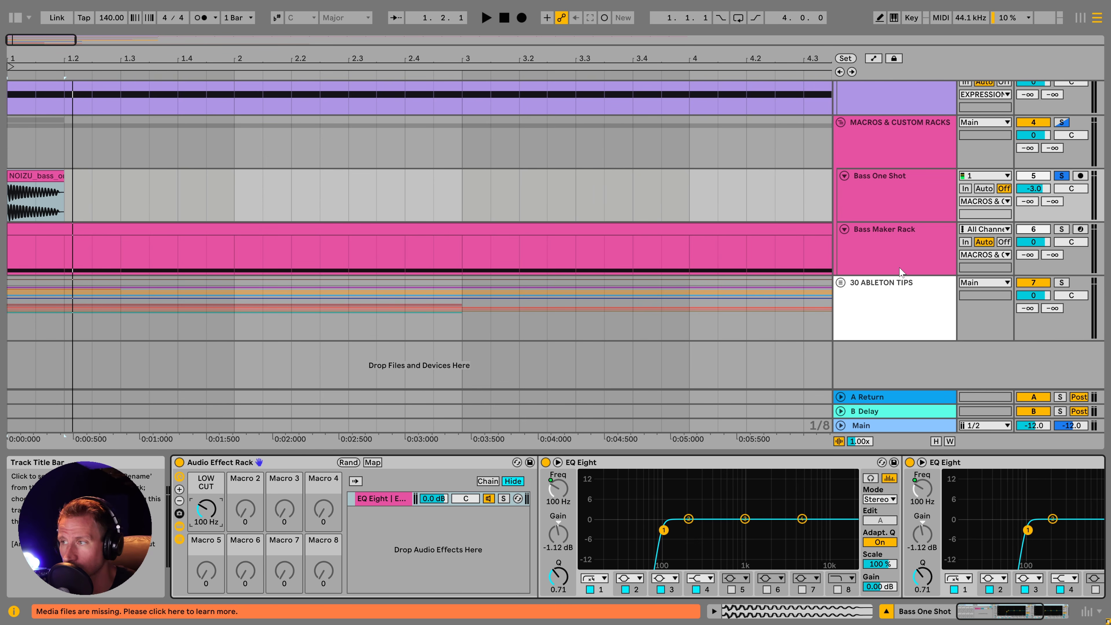
# - Load the NOIZU bass clip from the Bass One Shot track into the Bass Maker Rack's Sampler
pyautogui.click(896, 247)
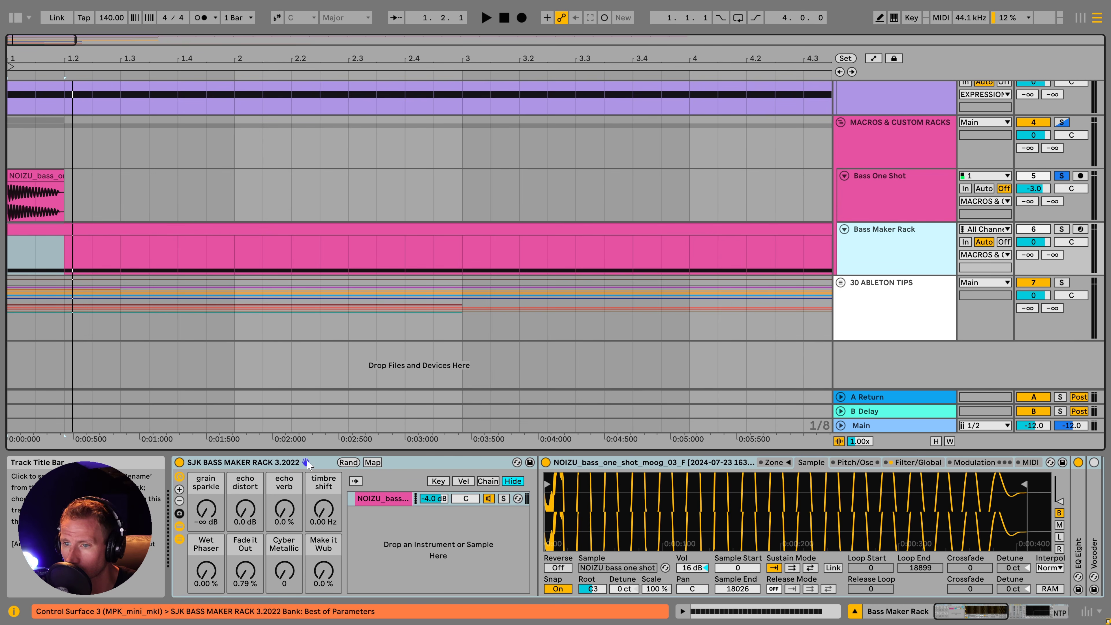
pyautogui.click(39, 202)
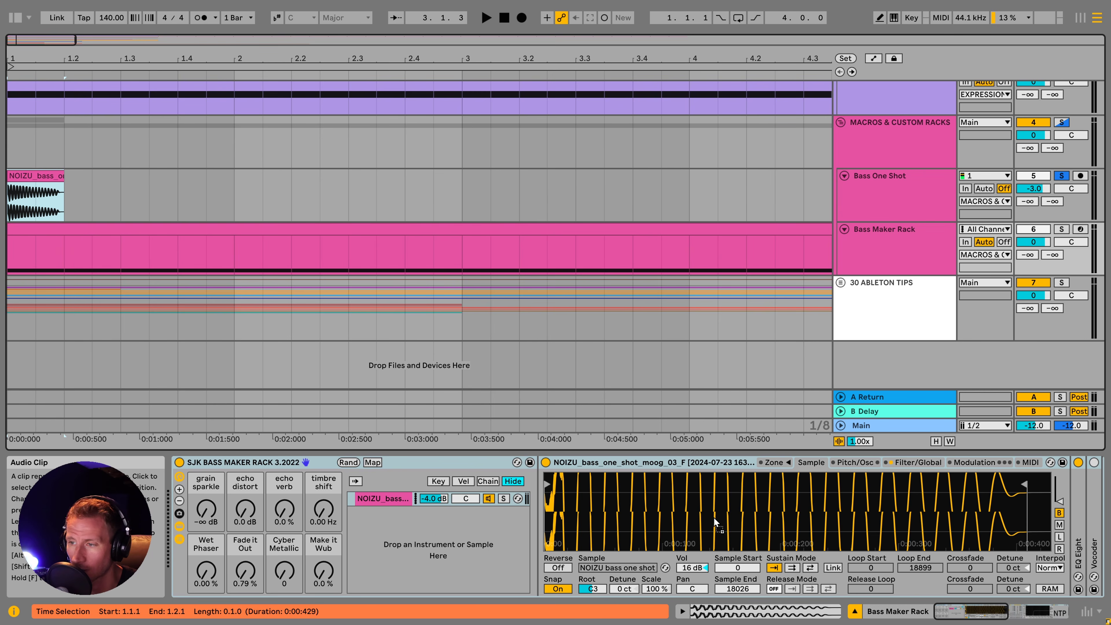
pyautogui.moveTo(691, 514); pyautogui.dragTo(731, 522)
# - Solo the Bass Maker Rack track and play it while raising the Sampler volume to 16 dB
pyautogui.click(1061, 230)
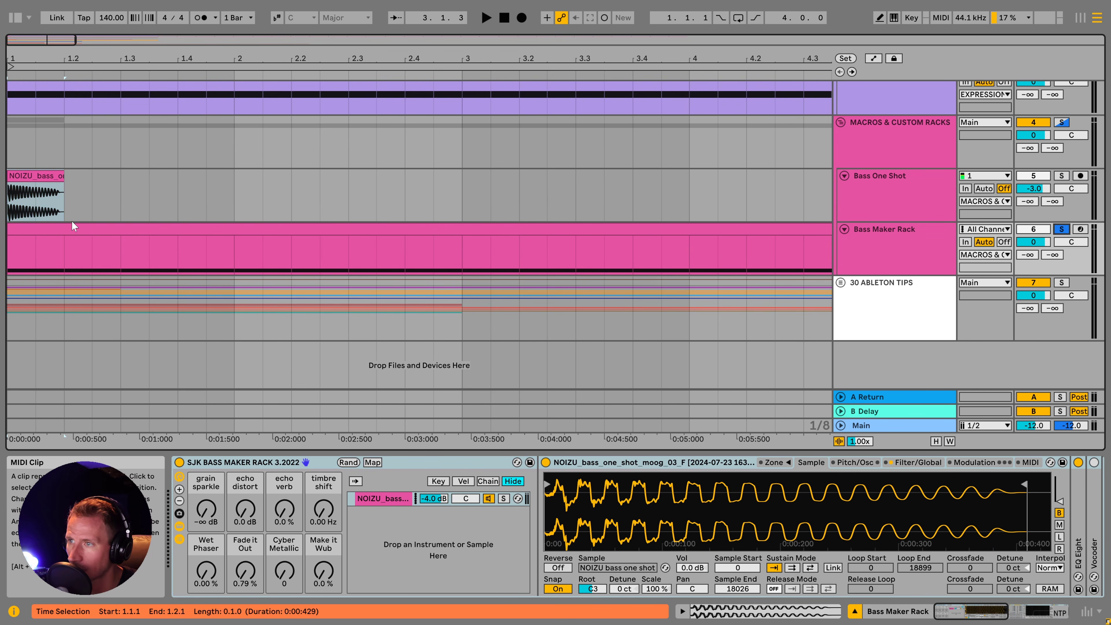
pyautogui.click(61, 228)
pyautogui.press('space')
pyautogui.moveTo(691, 567); pyautogui.dragTo(692, 531)
pyautogui.press('space')
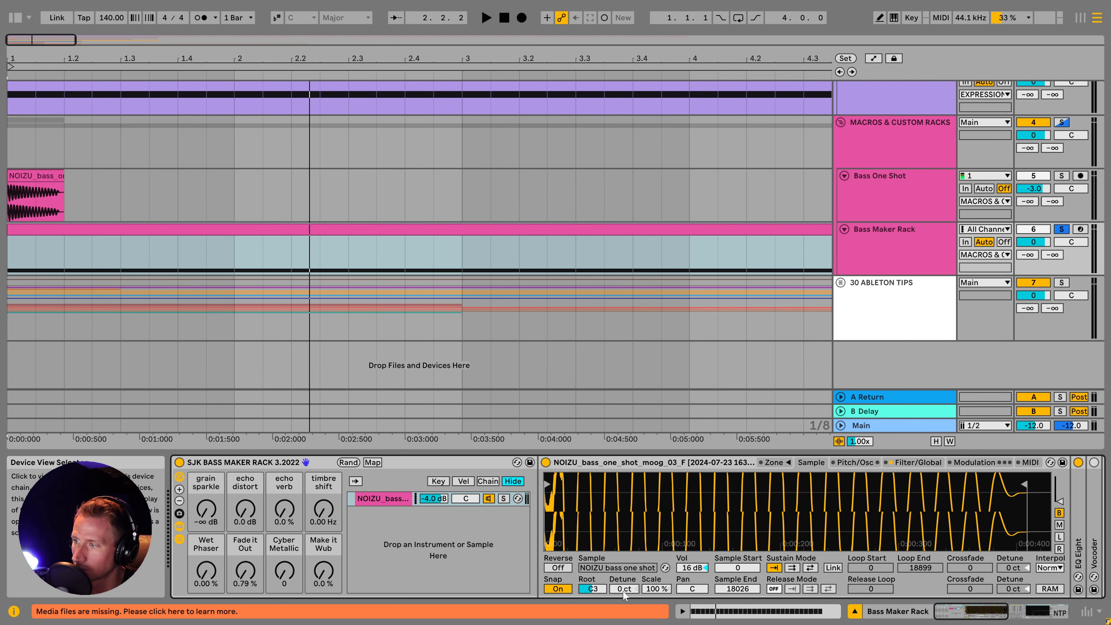
# - Audition the bass rack with the echo verb macro at 31 % and the echo distort macro at 7.2 dB
pyautogui.moveTo(284, 510); pyautogui.dragTo(284, 496)
pyautogui.press('space')
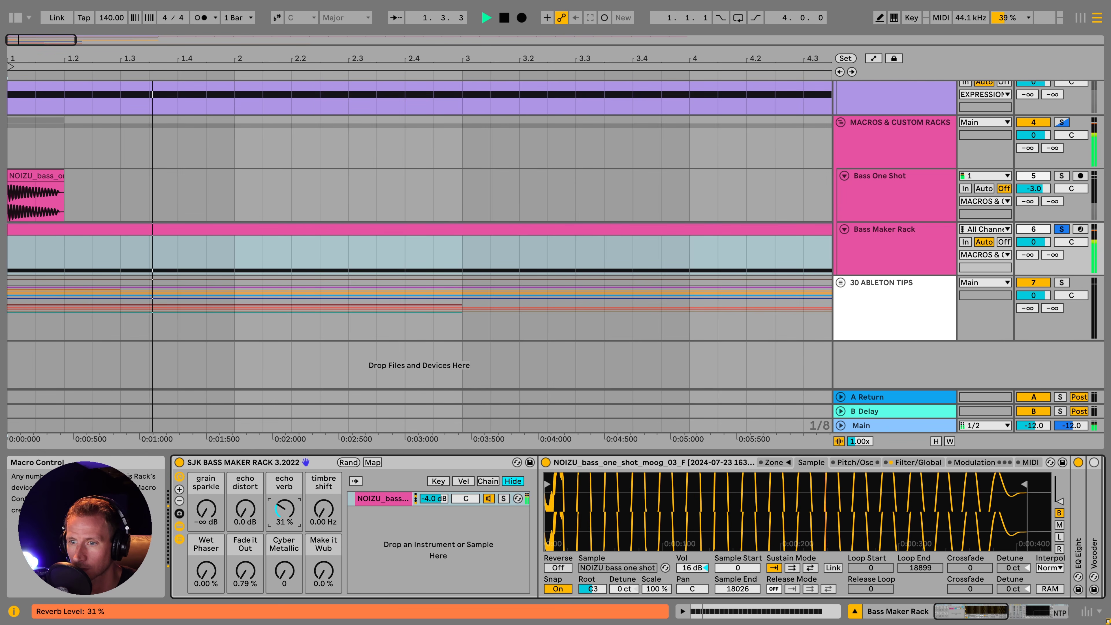
pyautogui.press('space')
pyautogui.moveTo(245, 509); pyautogui.dragTo(244, 510)
pyautogui.press('space')
pyautogui.press('space')
# - Set Wet Phaser to 46.5 %, echo verb to 22 %, Cyber Metallic to 24 and Fade it Out to 56.7 %, and play the result
pyautogui.moveTo(206, 571); pyautogui.dragTo(206, 550)
pyautogui.moveTo(284, 509); pyautogui.dragTo(284, 513)
pyautogui.moveTo(284, 570); pyautogui.dragTo(244, 541)
pyautogui.press('space')
pyautogui.click(245, 571)
pyautogui.press('space')
pyautogui.press('space')
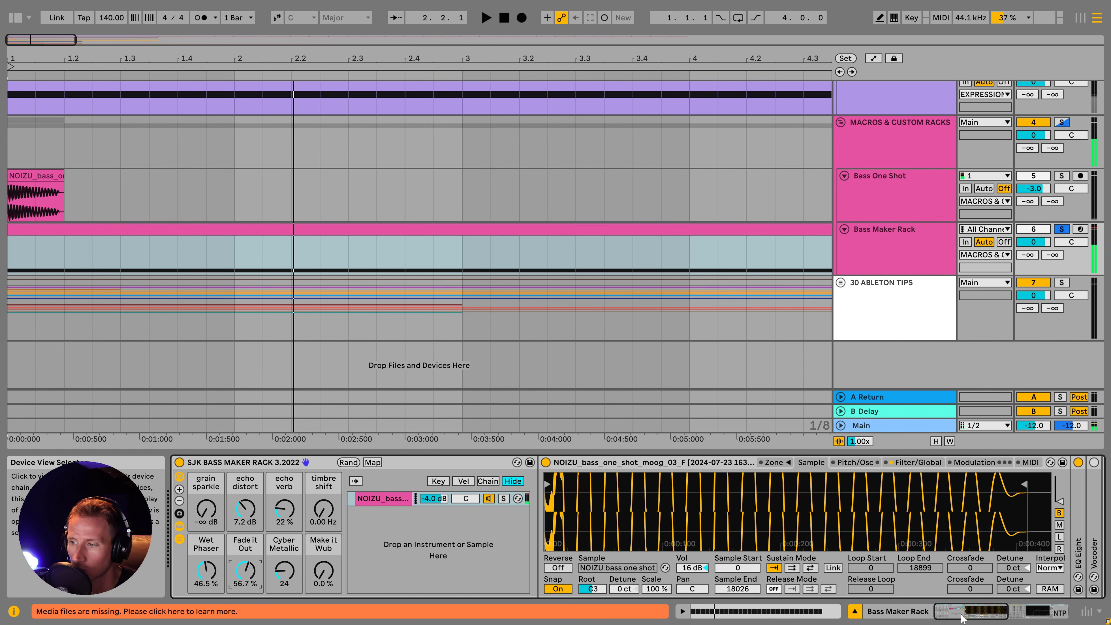
pyautogui.hscroll(5, 772, 529)
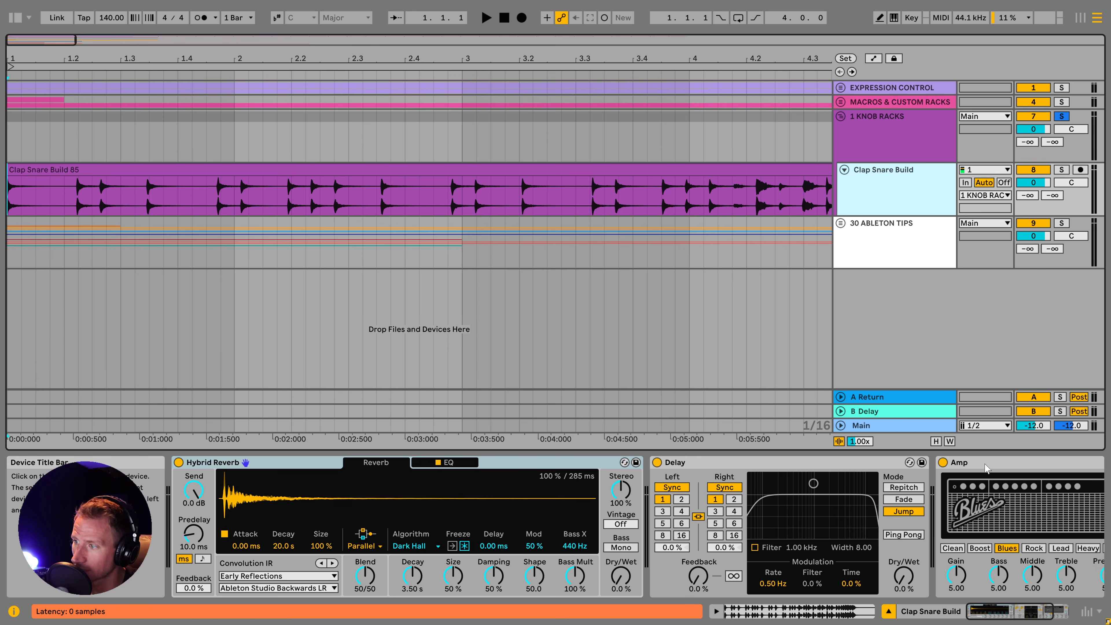
# - Play the Clap Snare Build 85 clip from bar 1
pyautogui.click(134, 168)
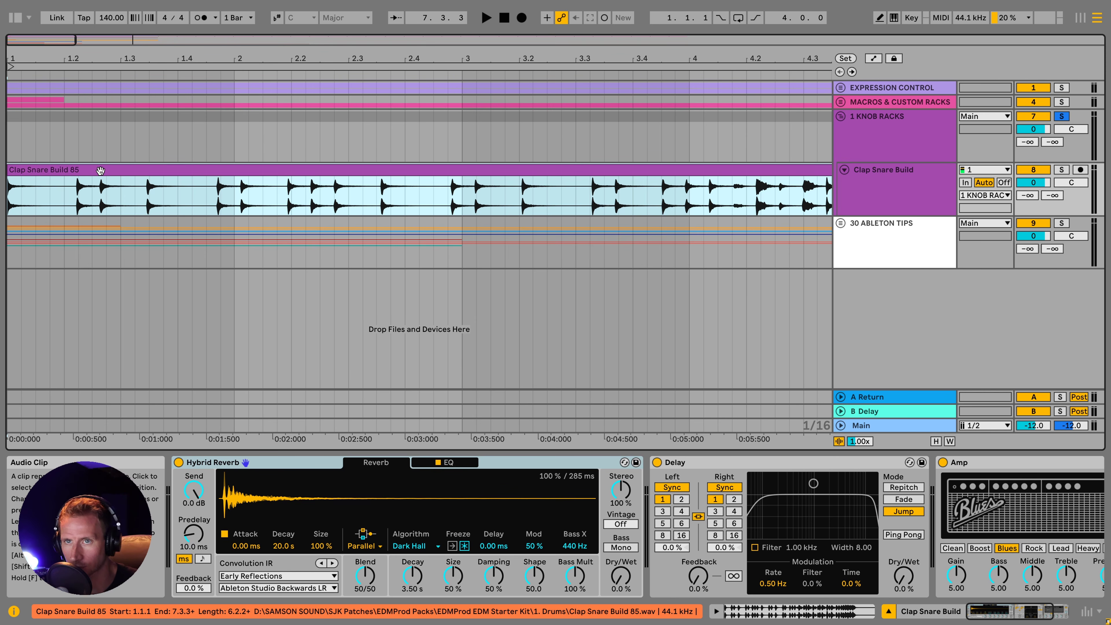
pyautogui.press('space')
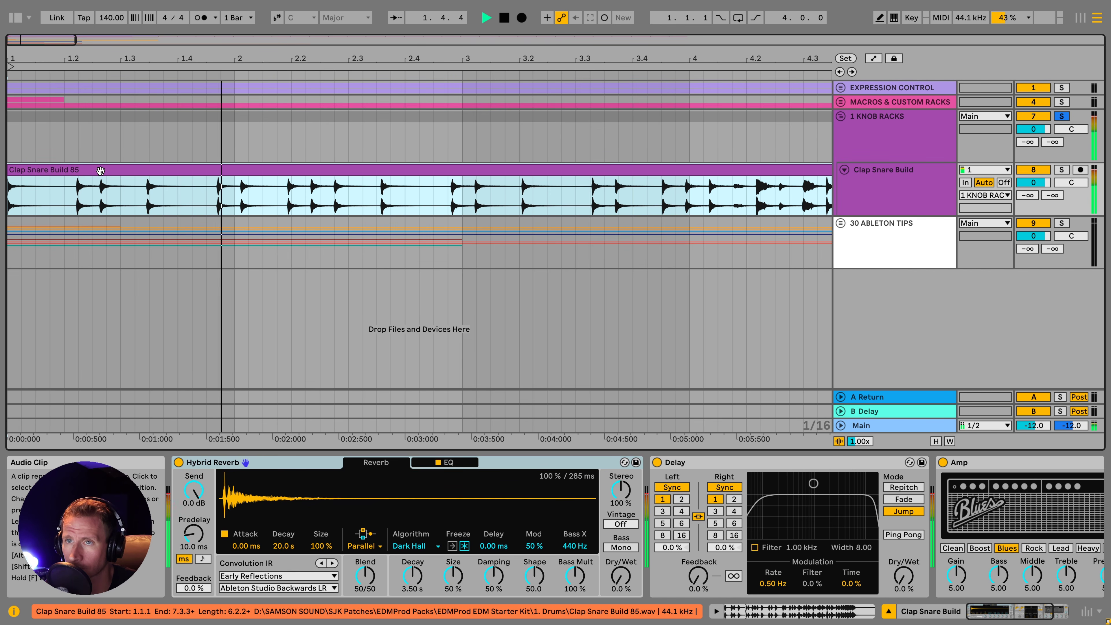
pyautogui.press('space')
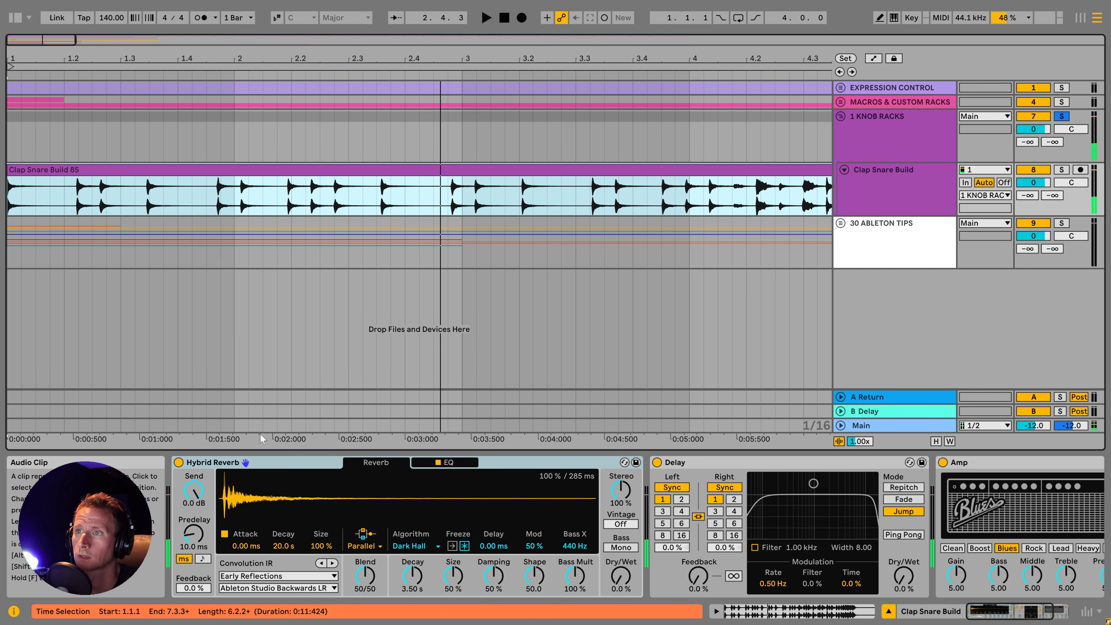
# - Group Hybrid Reverb, Delay and Amp on the Clap Snare Build track into an Audio Effect Rack and show its macro controls
pyautogui.click(258, 464)
pyautogui.keyDown('shift'); pyautogui.click(983, 466); pyautogui.keyUp('shift')
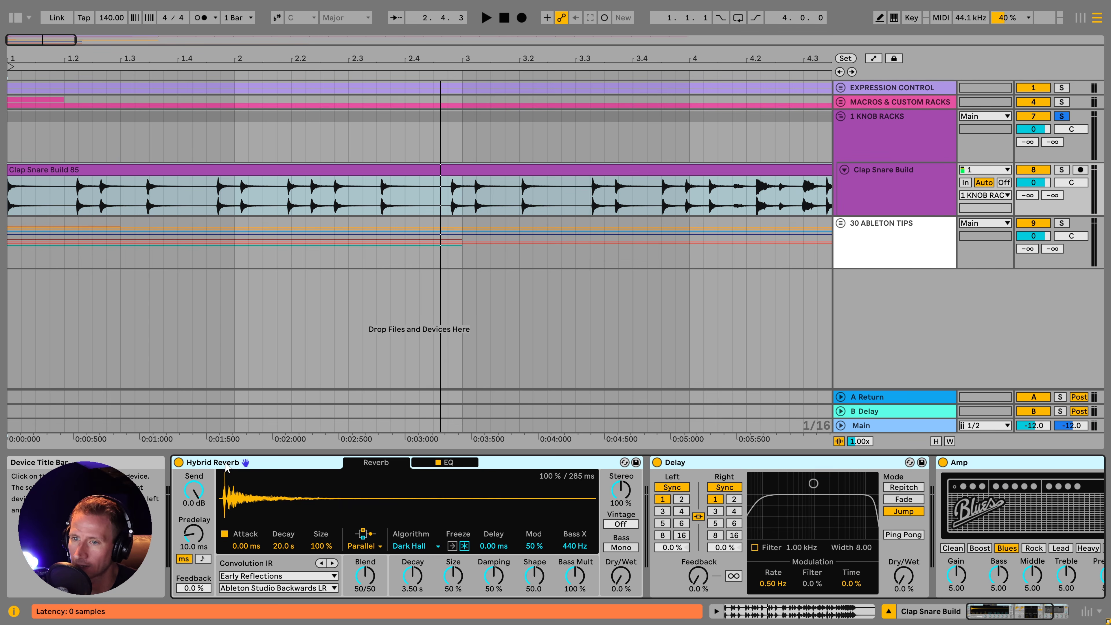
pyautogui.hotkey('ctrl', 'g')
pyautogui.click(180, 515)
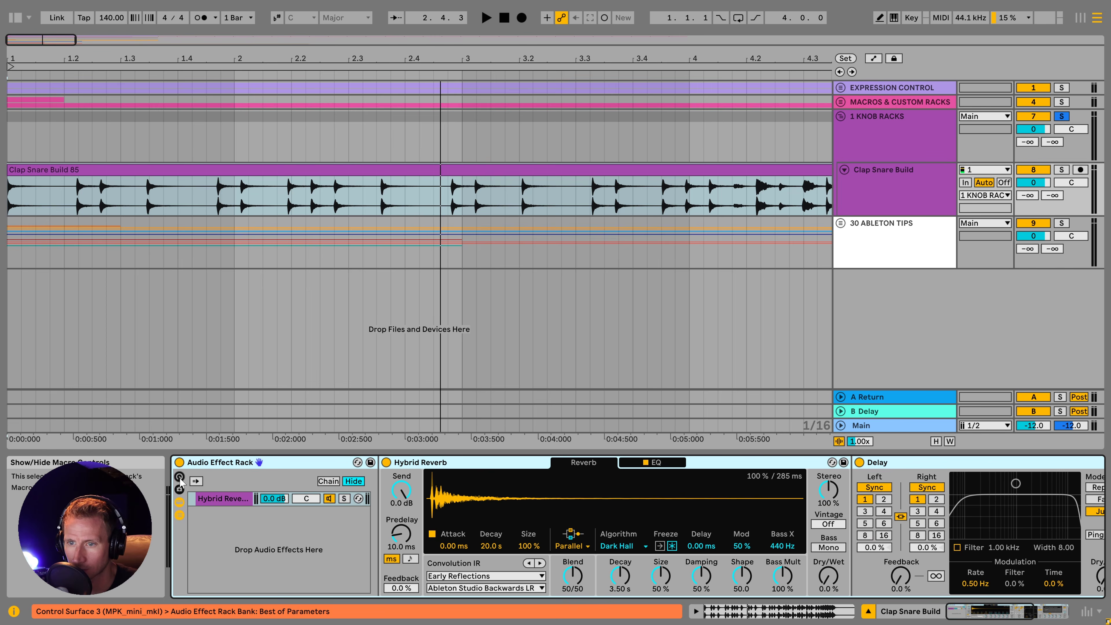
pyautogui.click(179, 476)
# - Rename Macro 1 of the Clap Snare Build rack to 1 KNOB!
pyautogui.click(205, 478)
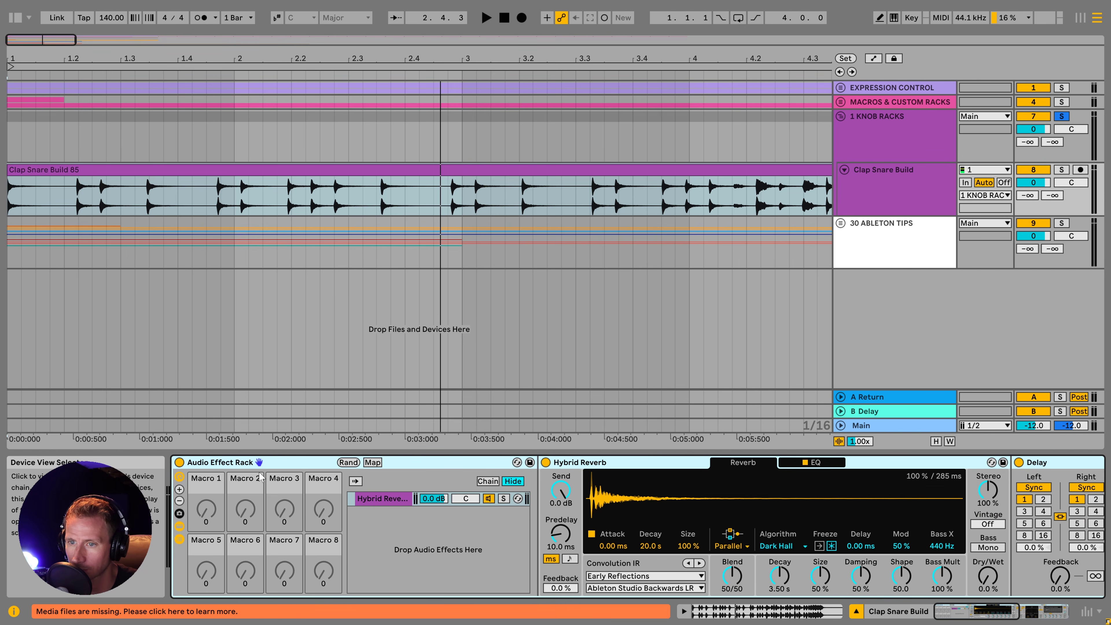
pyautogui.hotkey('ctrl', 'r')
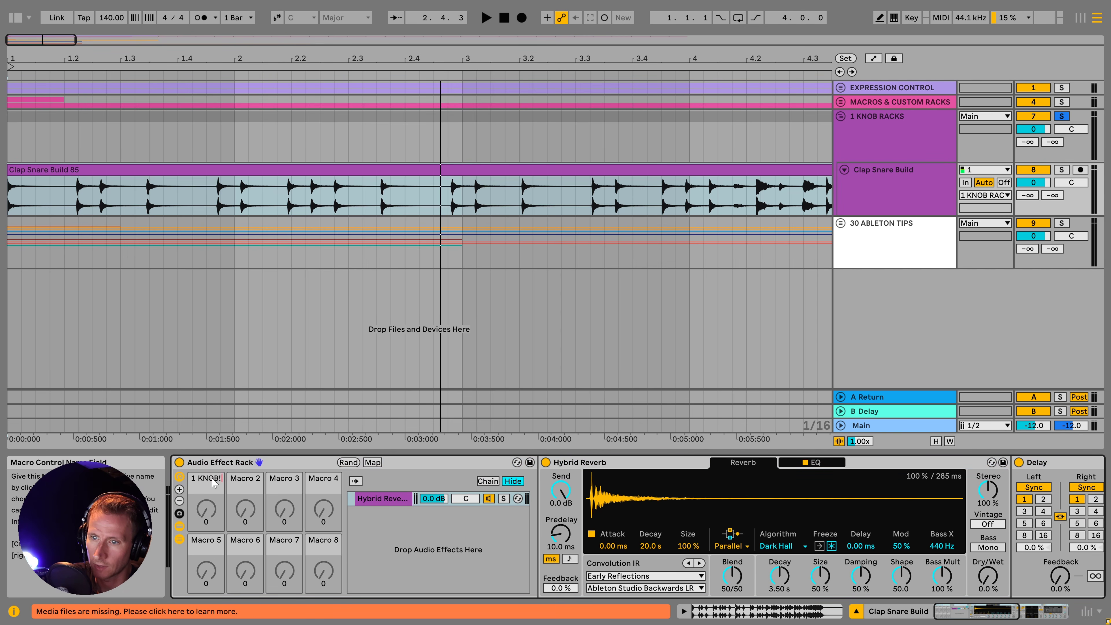
pyautogui.write('1 KNOB!')
# - Map the Dry/Wet controls of Hybrid Reverb, Delay and Amp to the 1 KNOB! macro
pyautogui.click(372, 462)
pyautogui.click(984, 577)
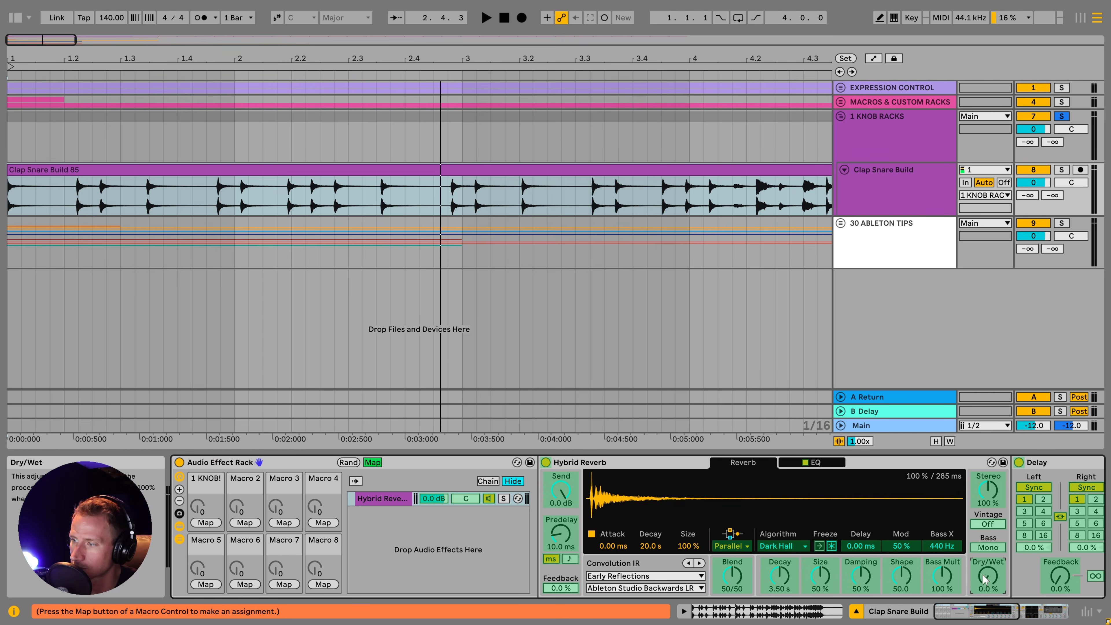
pyautogui.click(207, 523)
pyautogui.moveTo(1001, 612); pyautogui.dragTo(969, 610)
pyautogui.click(1065, 582)
pyautogui.click(217, 523)
pyautogui.click(987, 573)
pyautogui.click(207, 523)
pyautogui.click(383, 462)
pyautogui.click(376, 463)
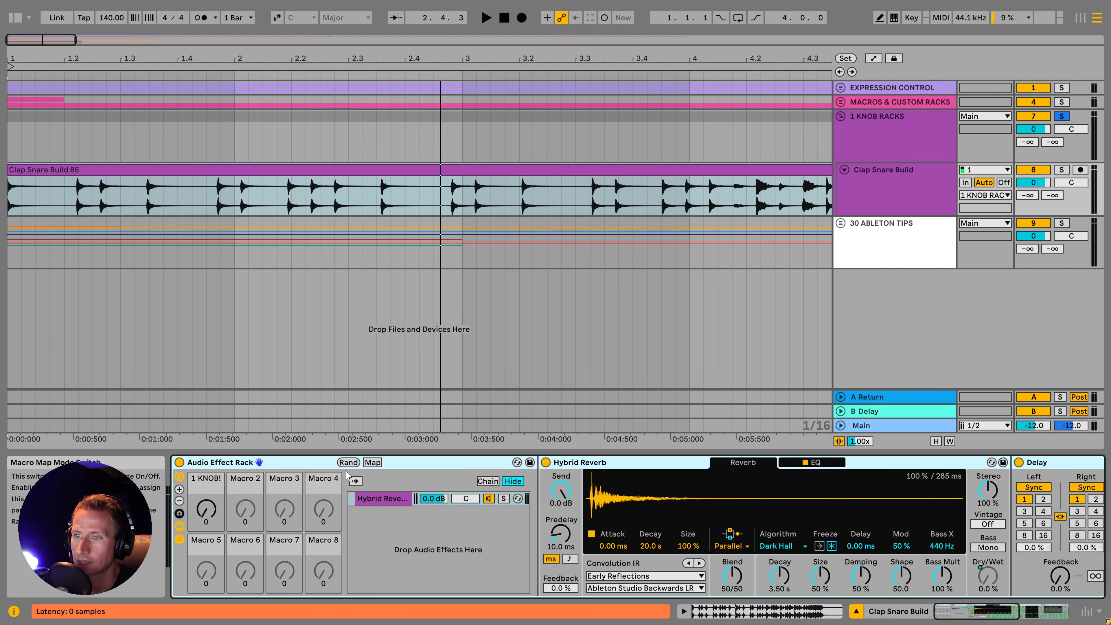
# - Turn the 1 KNOB! macro up to 58 and check the Dry/Wet controls along the device chain
pyautogui.moveTo(194, 512); pyautogui.dragTo(194, 486)
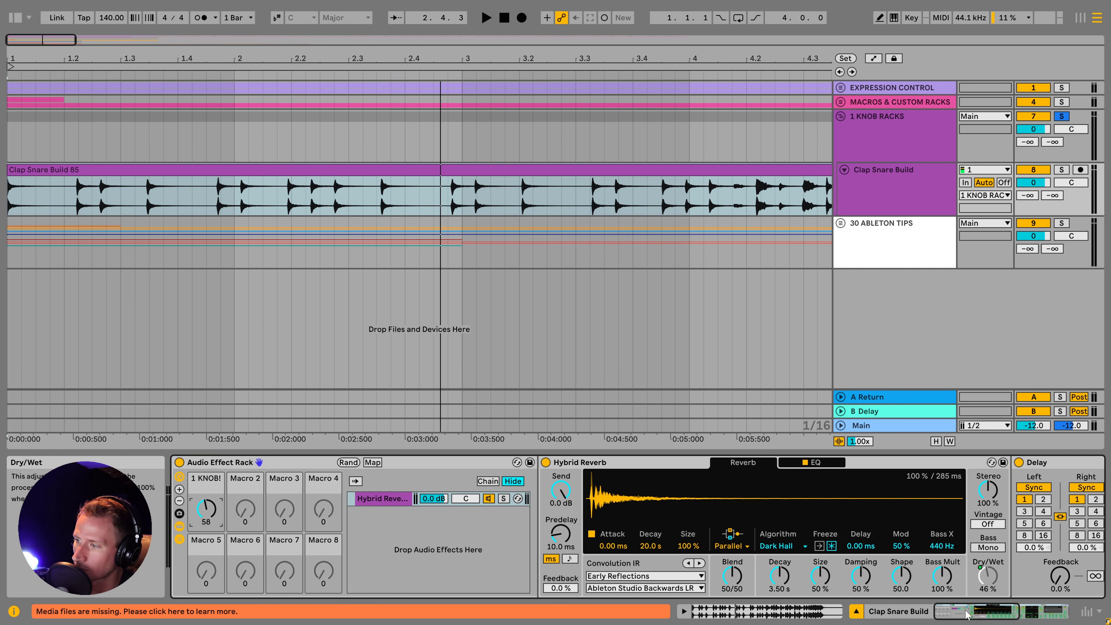
pyautogui.moveTo(990, 611); pyautogui.dragTo(1026, 612)
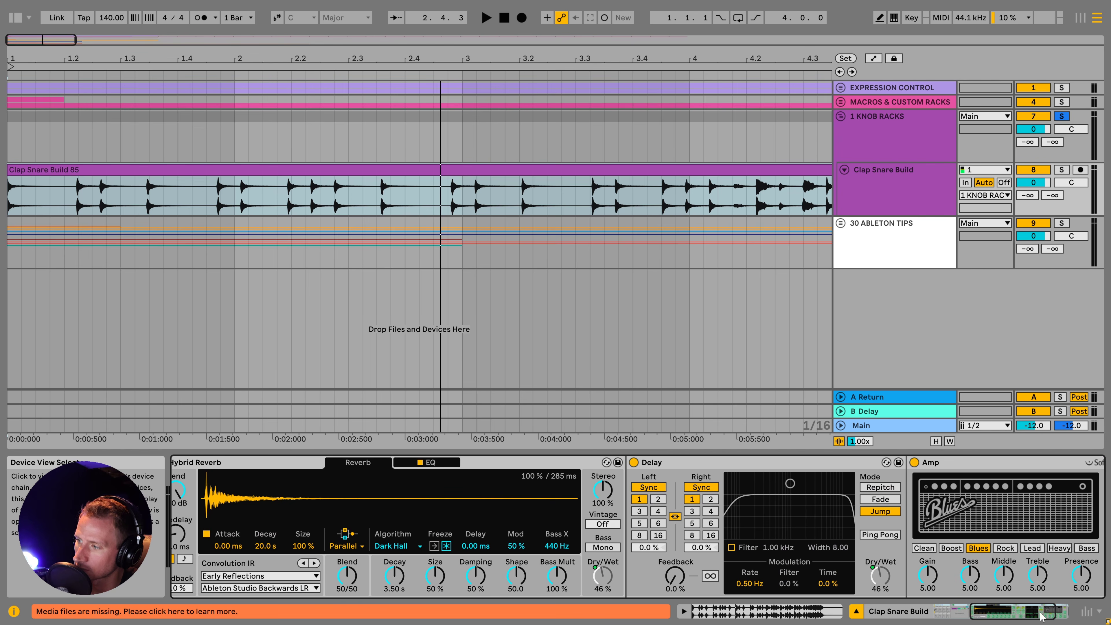
pyautogui.hscroll(-4, 274, 472)
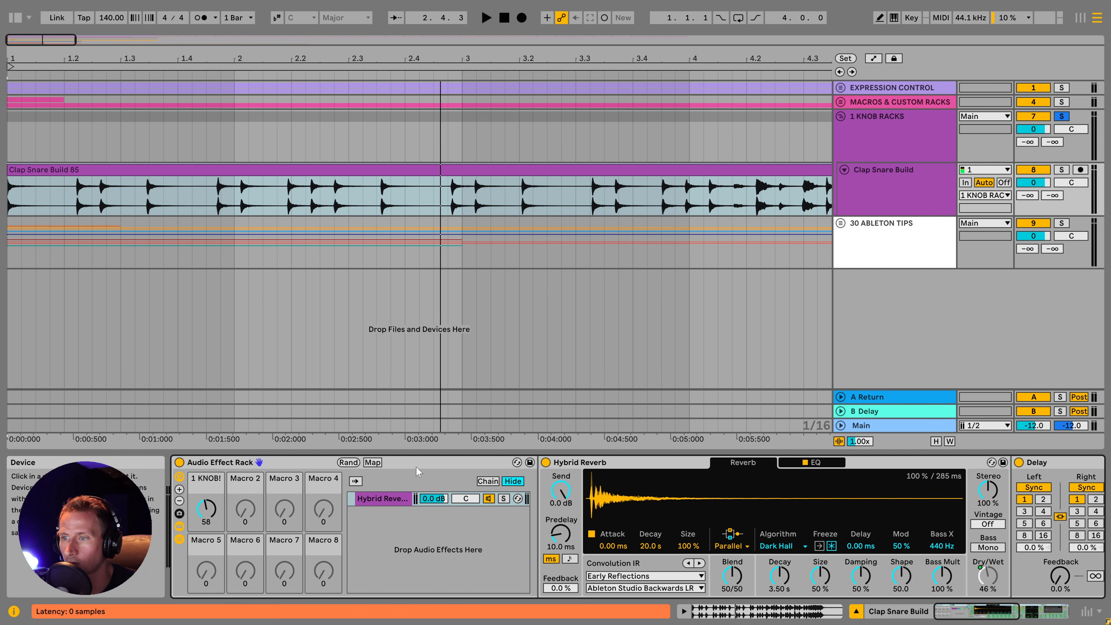
# - Limit the 1 KNOB! mapping maximum to 40 % for the Delay and Amp Dry/Wet, hide the mappings and select the Clap Snare Build clip
pyautogui.click(476, 466)
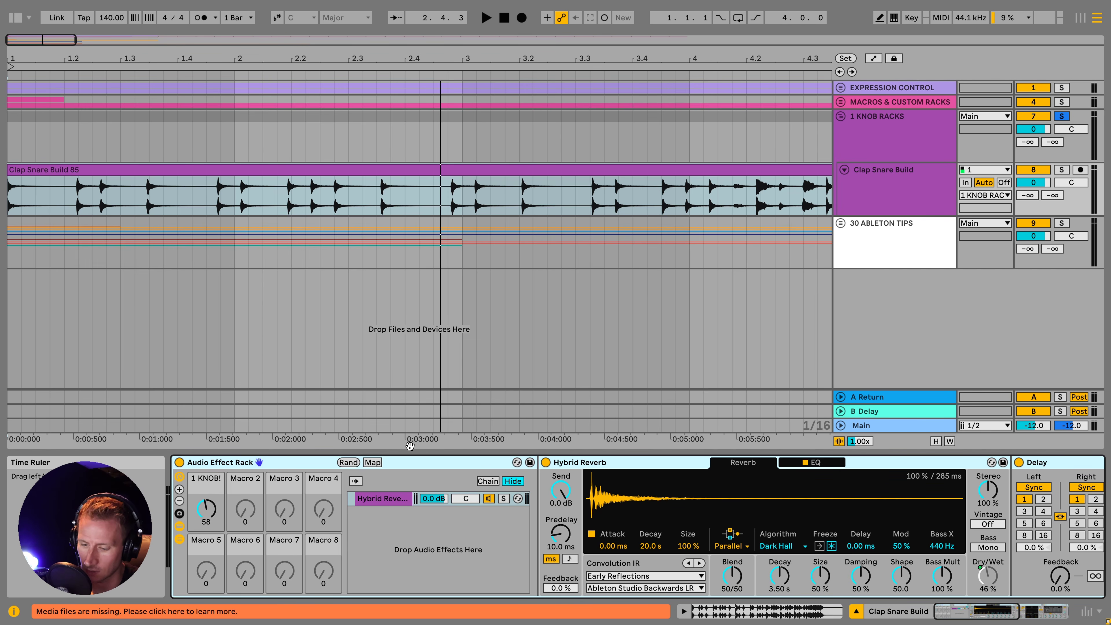
pyautogui.click(373, 462)
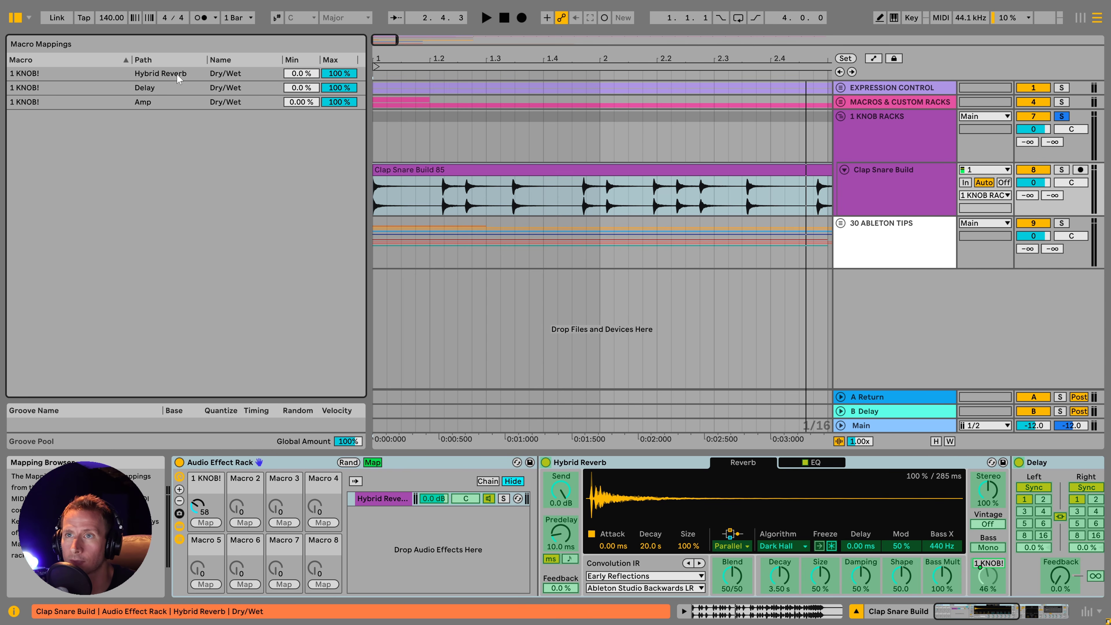
pyautogui.moveTo(339, 88); pyautogui.dragTo(339, 96)
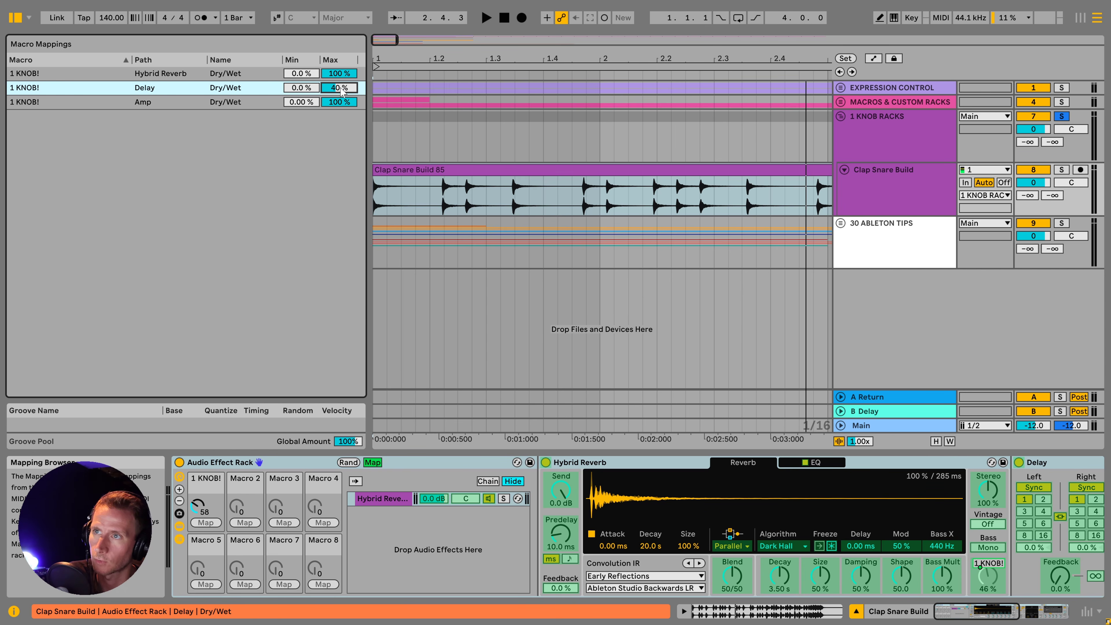
pyautogui.click(345, 105)
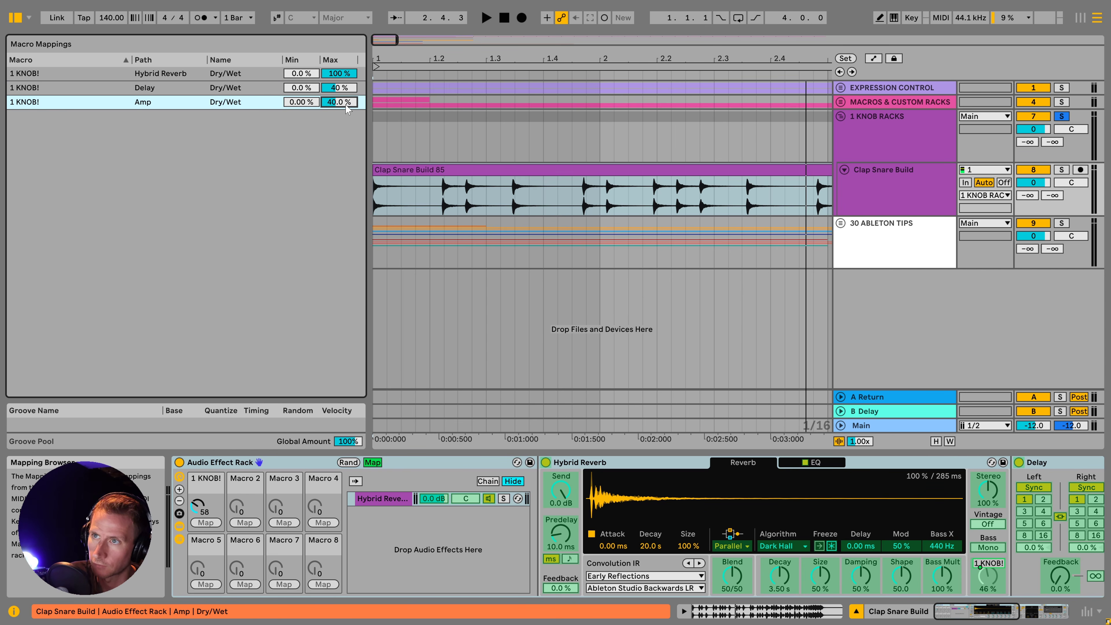
pyautogui.hotkey('ctrl', 'alt', 'b')
pyautogui.click(214, 172)
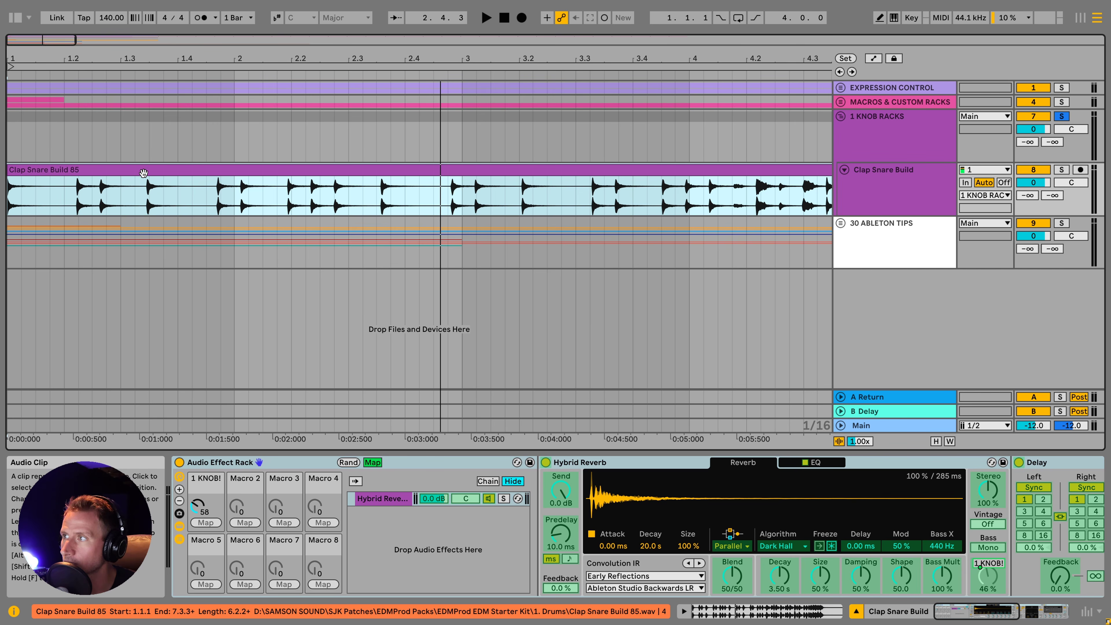
# - Play the Clap Snare Build clip and set the 1 KNOB! macro to 0
pyautogui.press('space')
pyautogui.press('space')
pyautogui.click(198, 506)
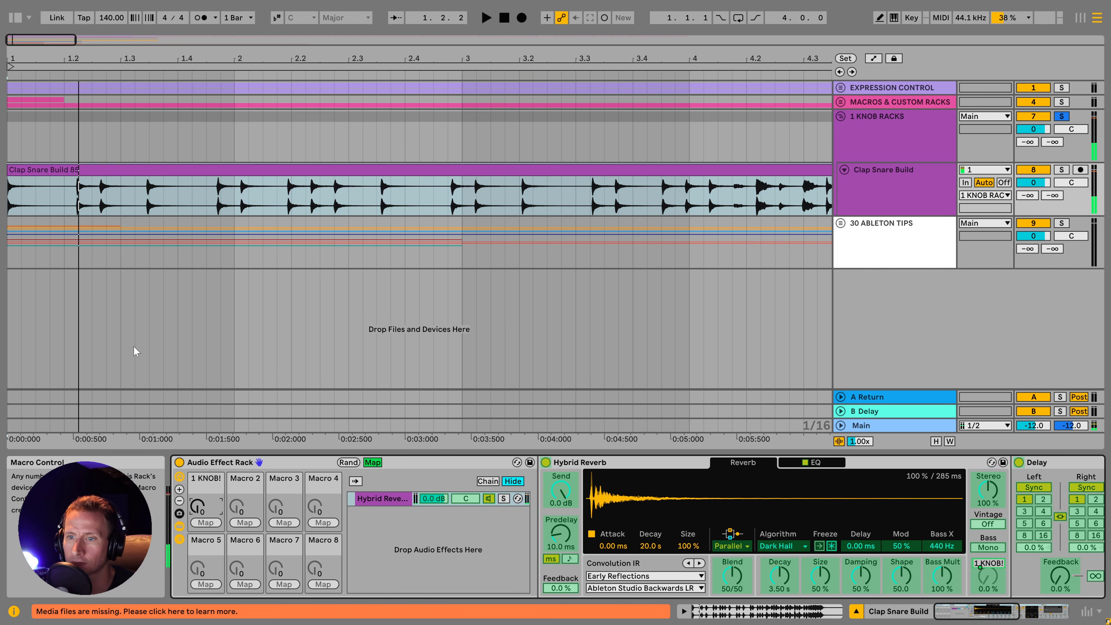
# - Draw 1 KNOB! automation rising from 0 at the start of the Clap Snare Build clip to near maximum at its last hits, and play it
pyautogui.press('a')
pyautogui.click(9, 212)
pyautogui.scroll(-5, 11, 212)
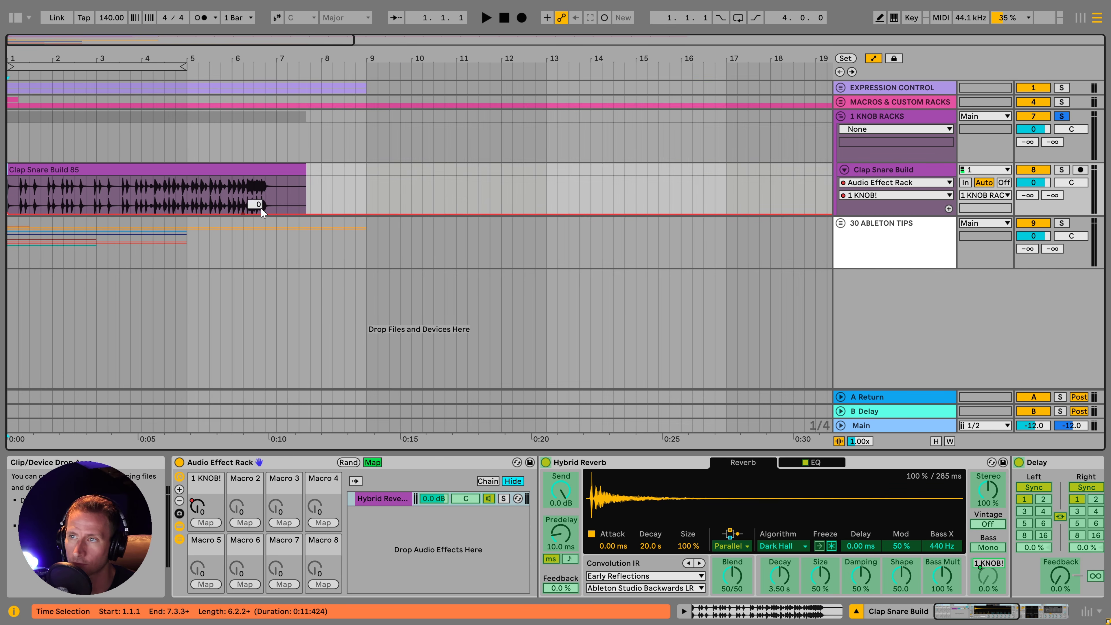
pyautogui.moveTo(262, 209); pyautogui.dragTo(265, 176)
pyautogui.press('space')
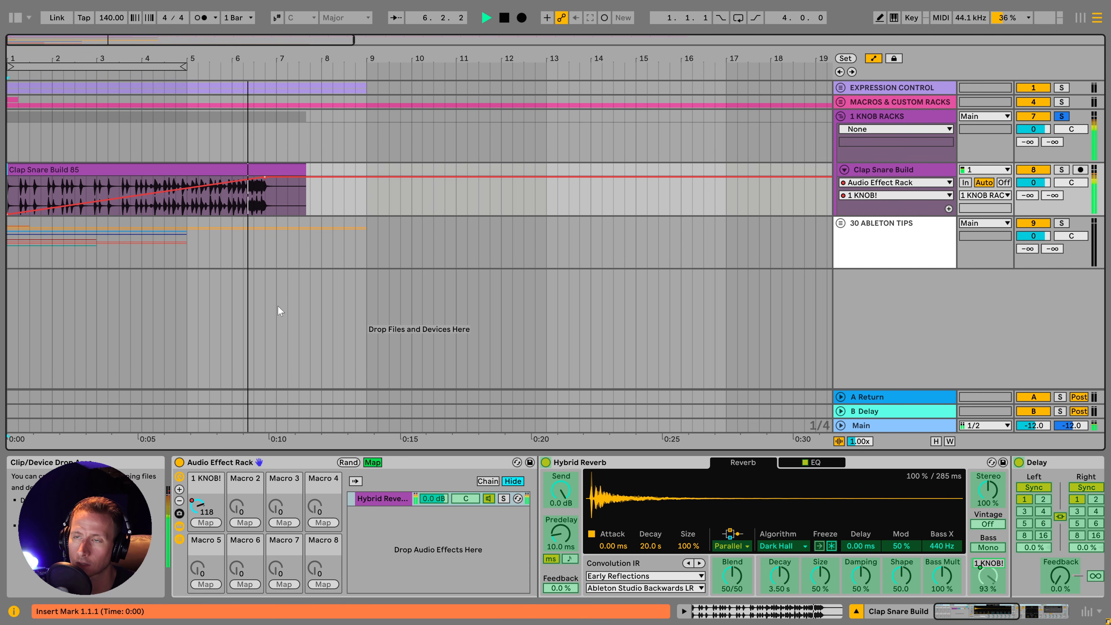
pyautogui.press('space')
# - Compare the Clap Snare Build playback with its Audio Effect Rack switched off and on
pyautogui.click(882, 136)
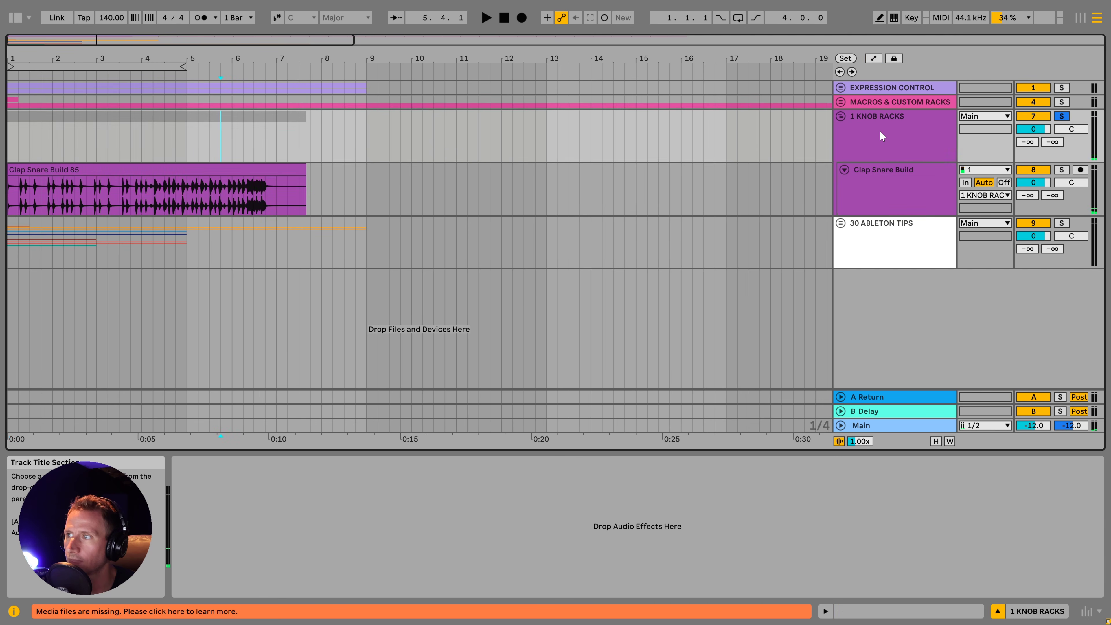
pyautogui.click(878, 188)
pyautogui.click(180, 463)
pyautogui.press('space')
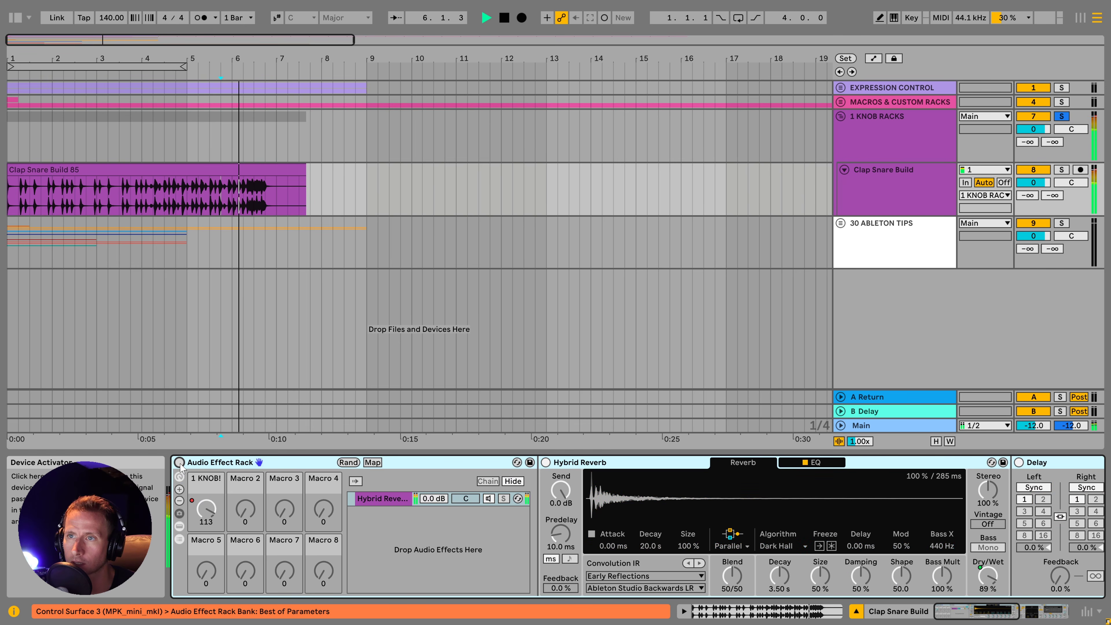
pyautogui.click(180, 462)
pyautogui.press('space')
pyautogui.press('space')
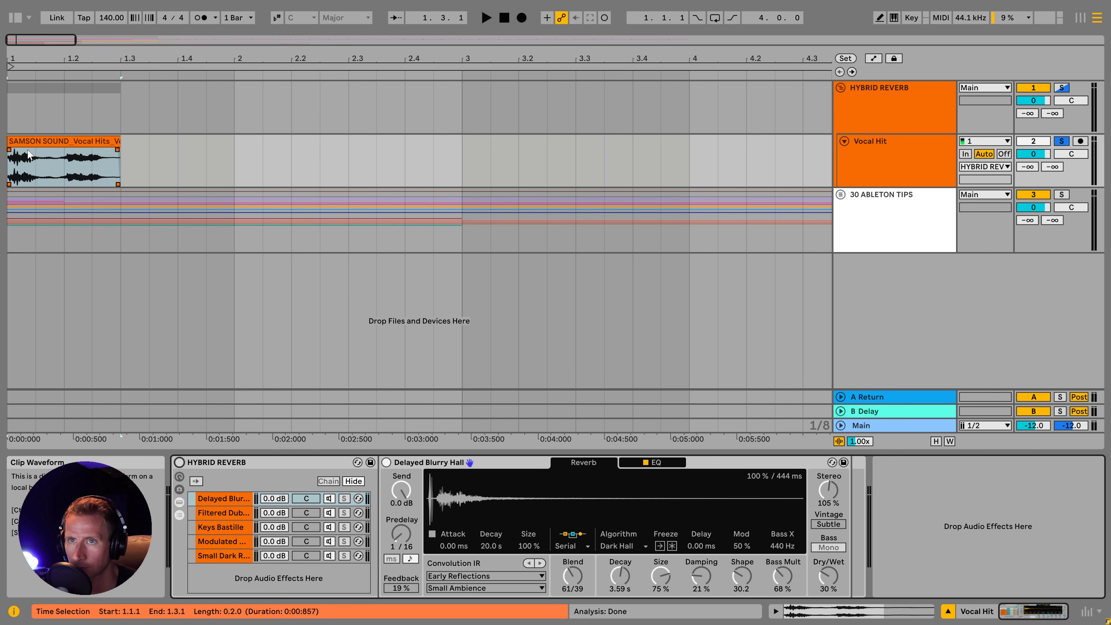
# - Play the Vocal Hit clip without reverb, and switch on the HYBRID REVERB rack
pyautogui.click(24, 141)
pyautogui.press('space')
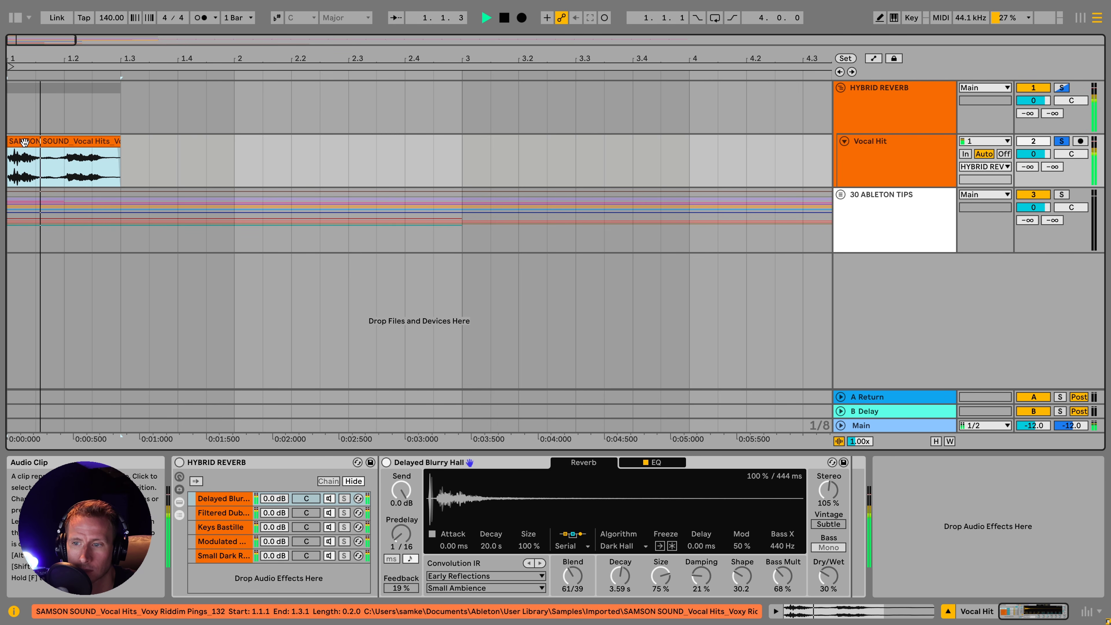
pyautogui.press('space')
pyautogui.click(180, 463)
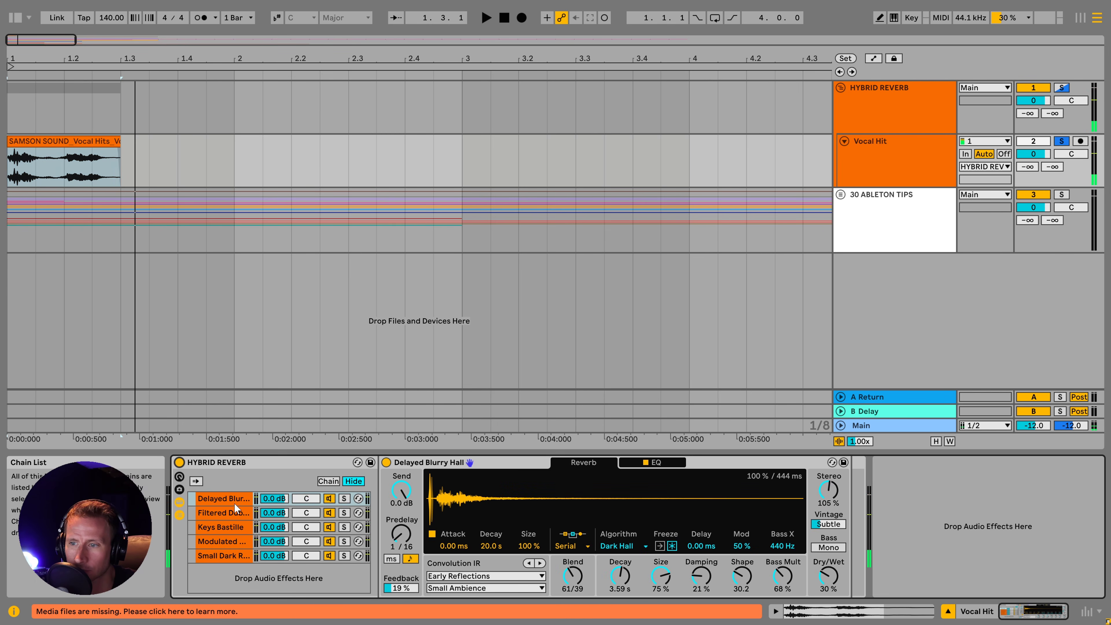
# - Audition the Delayed Blurry Hall, Filtered Dub Tech and Keys Bastille chains one by one in solo
pyautogui.click(235, 501)
pyautogui.click(344, 498)
pyautogui.press('space')
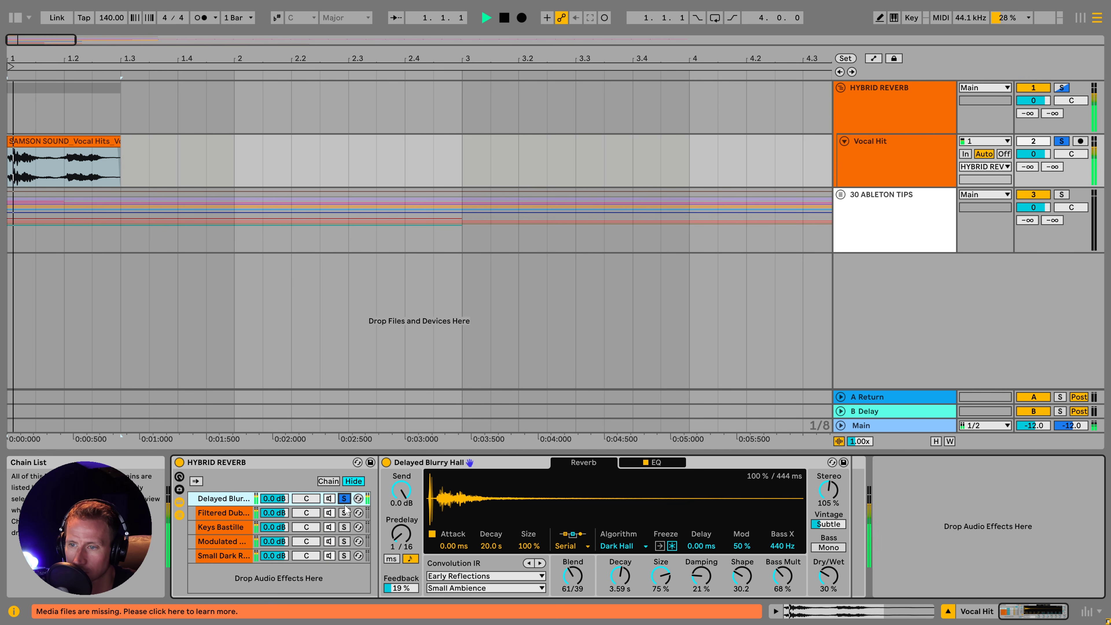
pyautogui.click(344, 513)
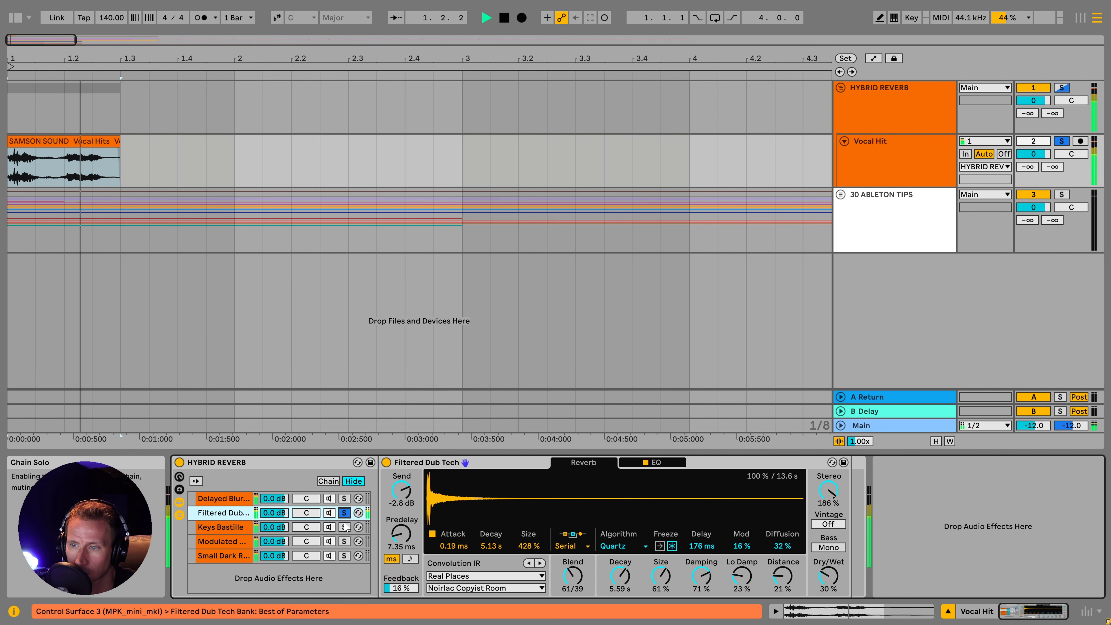
pyautogui.click(344, 526)
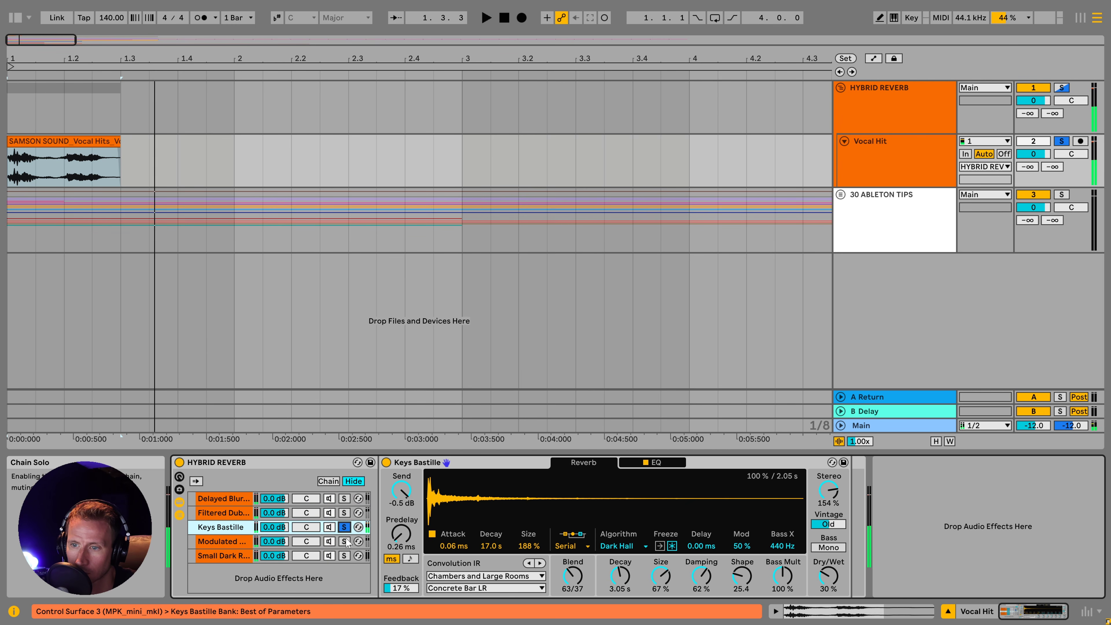
pyautogui.click(344, 527)
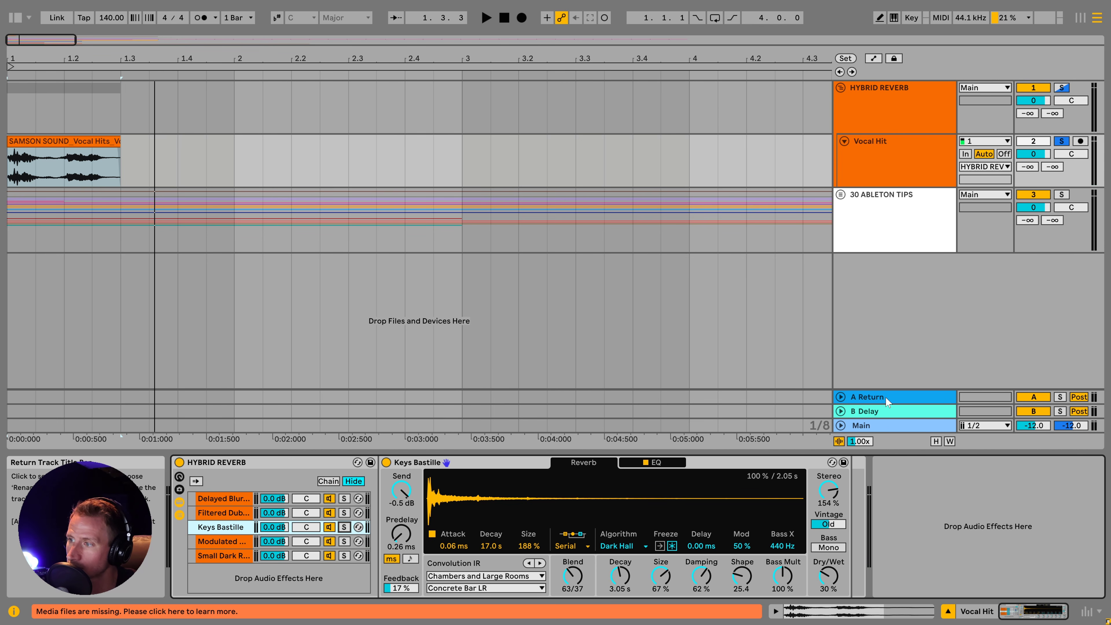
# - Set the Decay of the Delayed Blurry Hall reverb to 2.54 s and rename its chain Medium Verb
pyautogui.click(233, 499)
pyautogui.click(343, 498)
pyautogui.press('space')
pyautogui.moveTo(620, 575); pyautogui.dragTo(620, 586)
pyautogui.click(219, 498)
pyautogui.hotkey('ctrl', 'r')
pyautogui.write('Med')
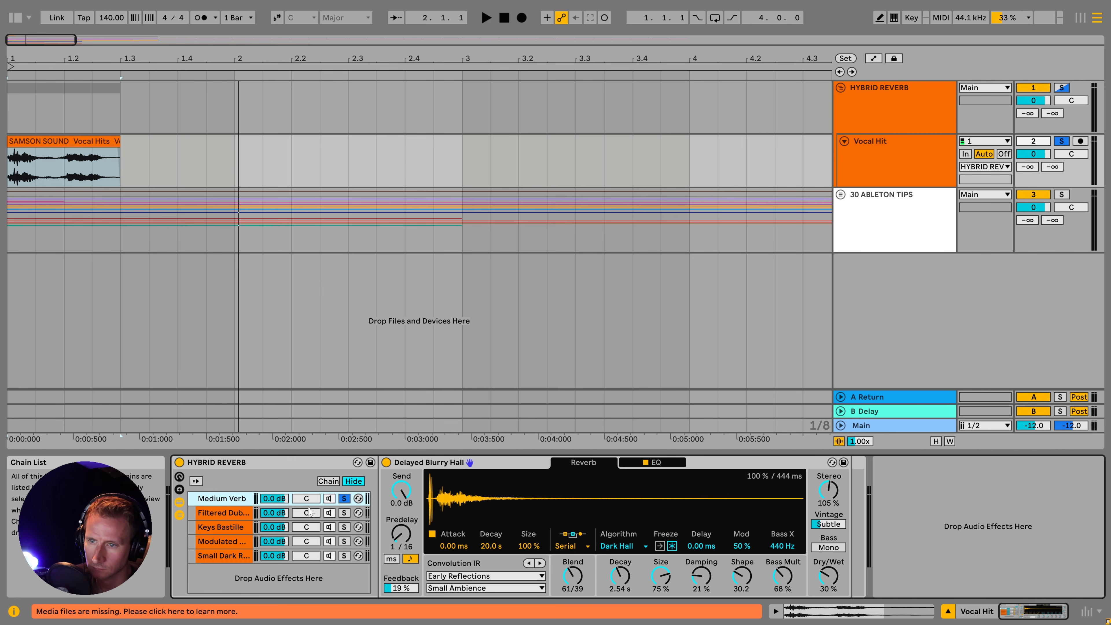
# - Solo and play the Filtered Dub Tech chain, and rename it Long FX Verb
pyautogui.click(261, 509)
pyautogui.click(344, 514)
pyautogui.press('space')
pyautogui.press('space')
pyautogui.click(221, 512)
pyautogui.hotkey('ctrl', 'r')
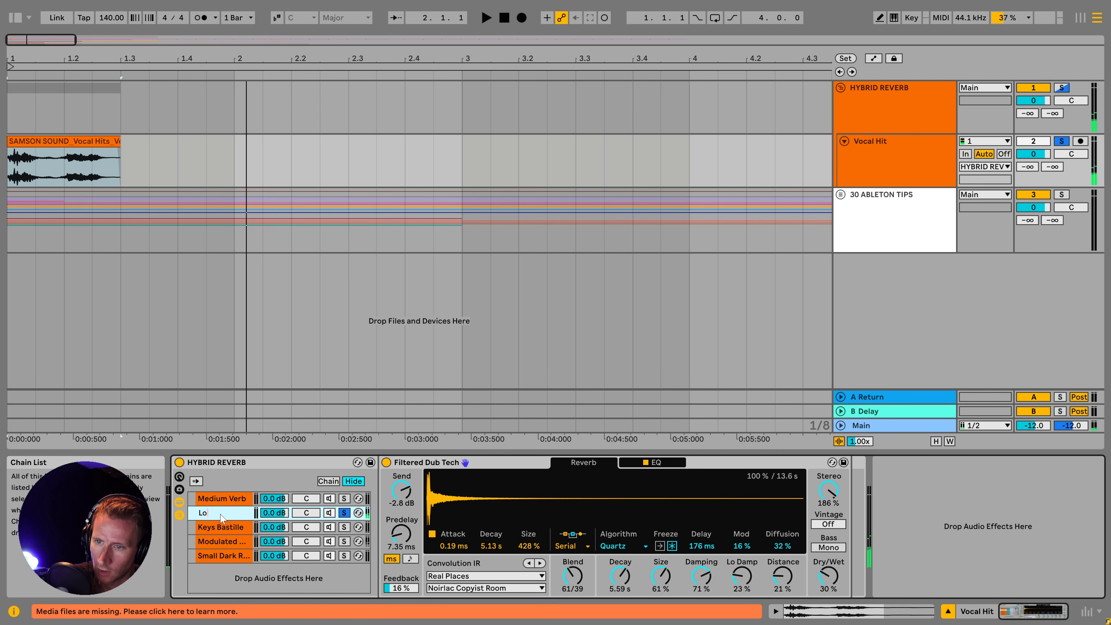
# - Play the Small Dark Room chain and rename it Short Verb
pyautogui.click(219, 554)
pyautogui.press('space')
pyautogui.hotkey('ctrl', 'r')
pyautogui.write('Short V')
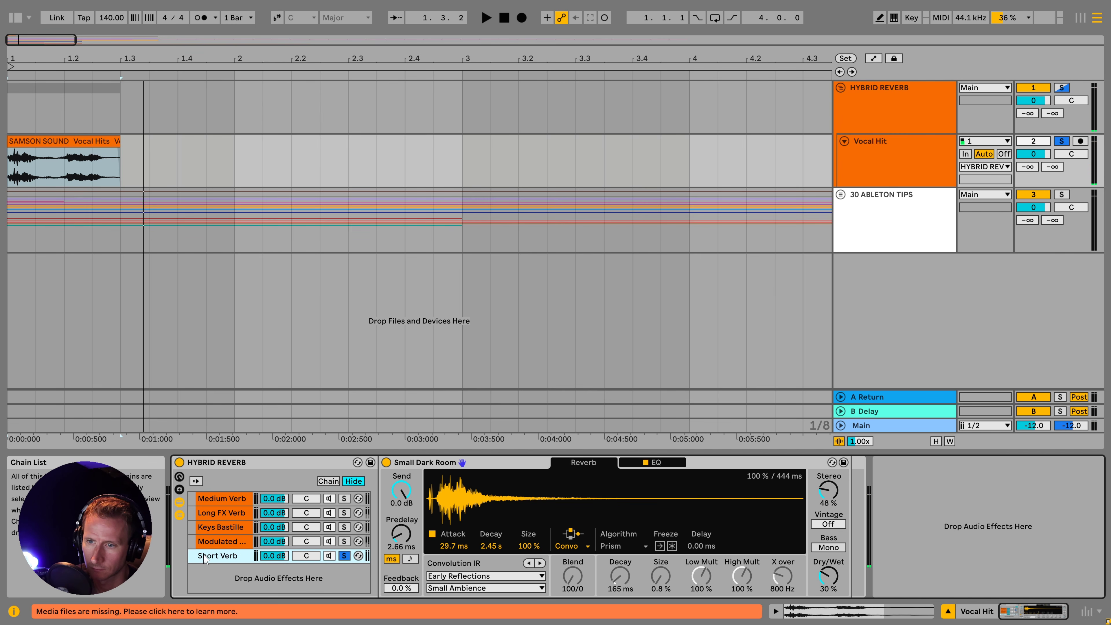
# - Delete the Keys Bastille and Modulated Cinematic Space chains, and move the Short Verb chain above Medium Verb
pyautogui.click(214, 541)
pyautogui.keyDown('shift'); pyautogui.click(223, 531); pyautogui.keyUp('shift')
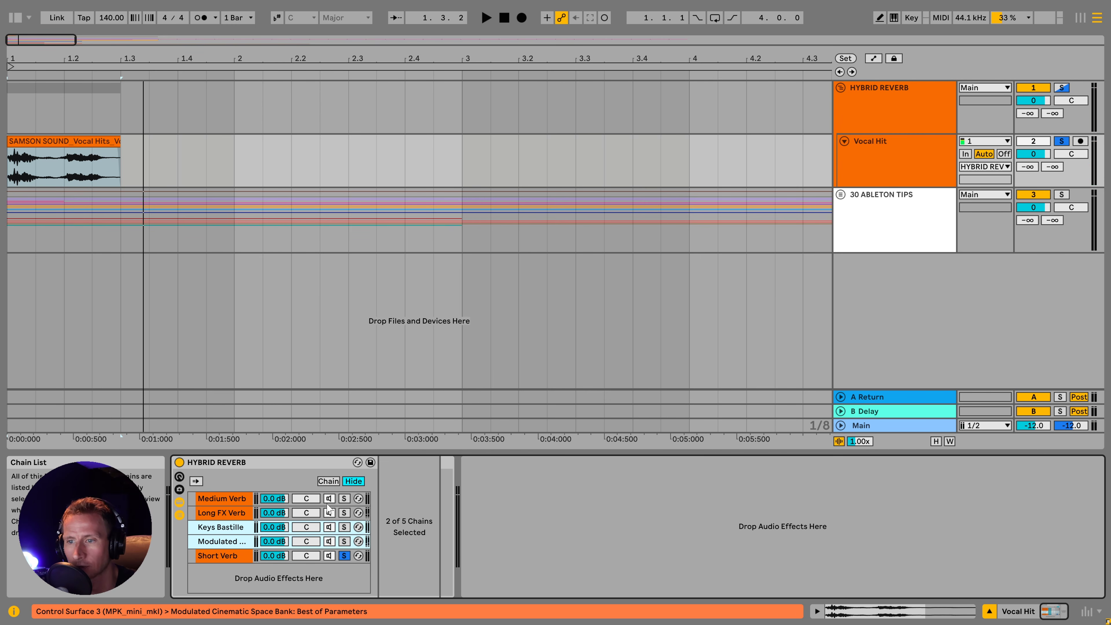
pyautogui.press('Delete')
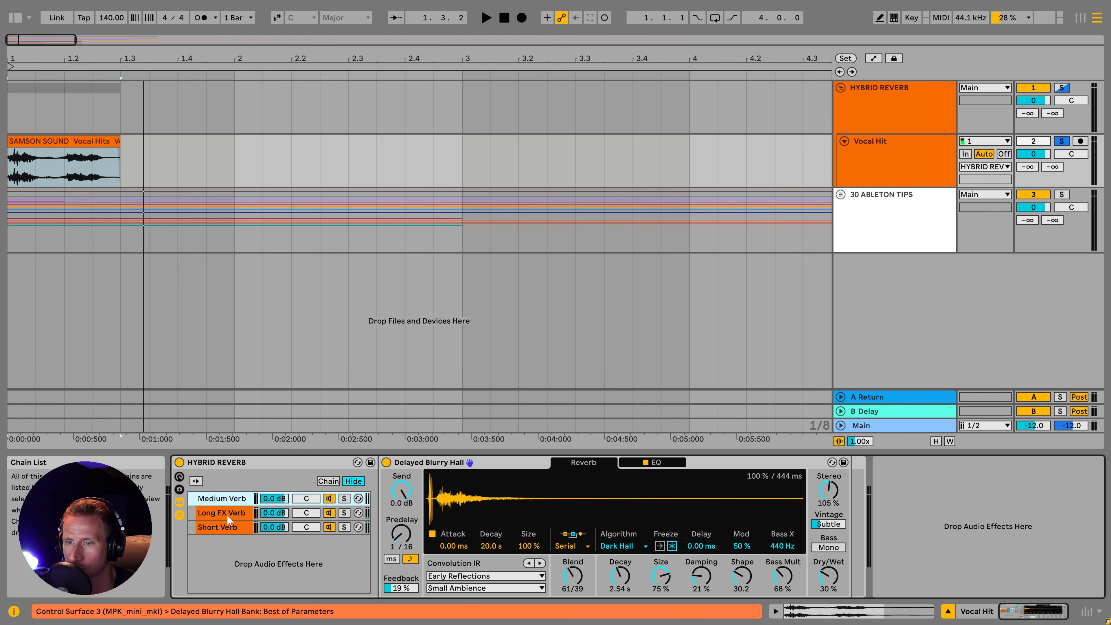
pyautogui.click(222, 528)
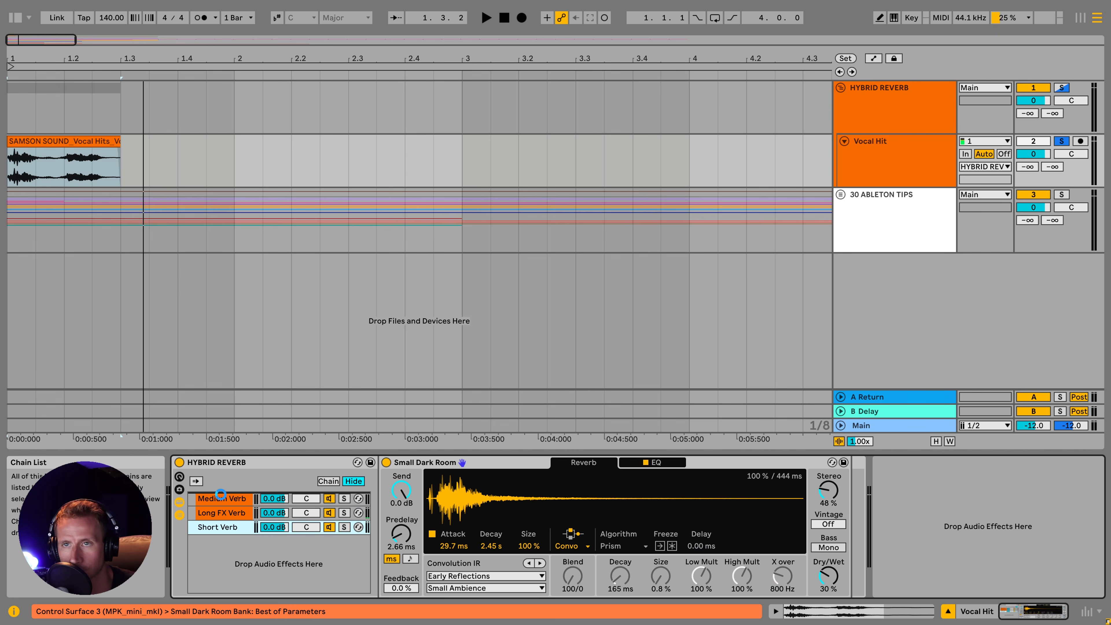
pyautogui.moveTo(220, 494); pyautogui.dragTo(224, 503)
# - Paste the Short Verb chain onto the A return track with Dry/Wet at 100 %, and rename the track short
pyautogui.click(889, 398)
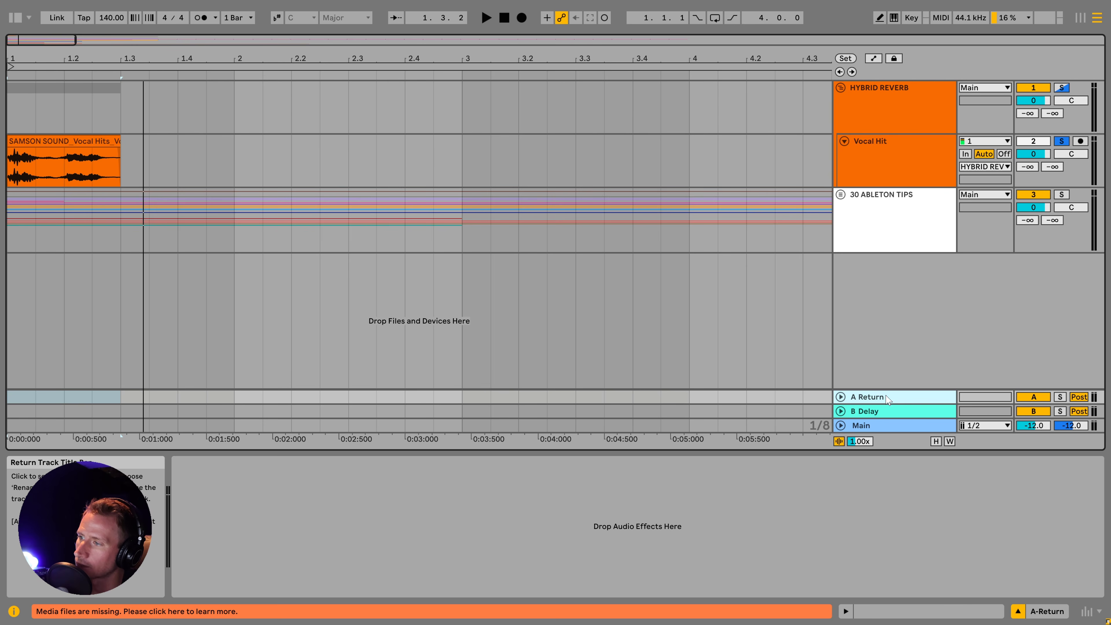
pyautogui.click(496, 516)
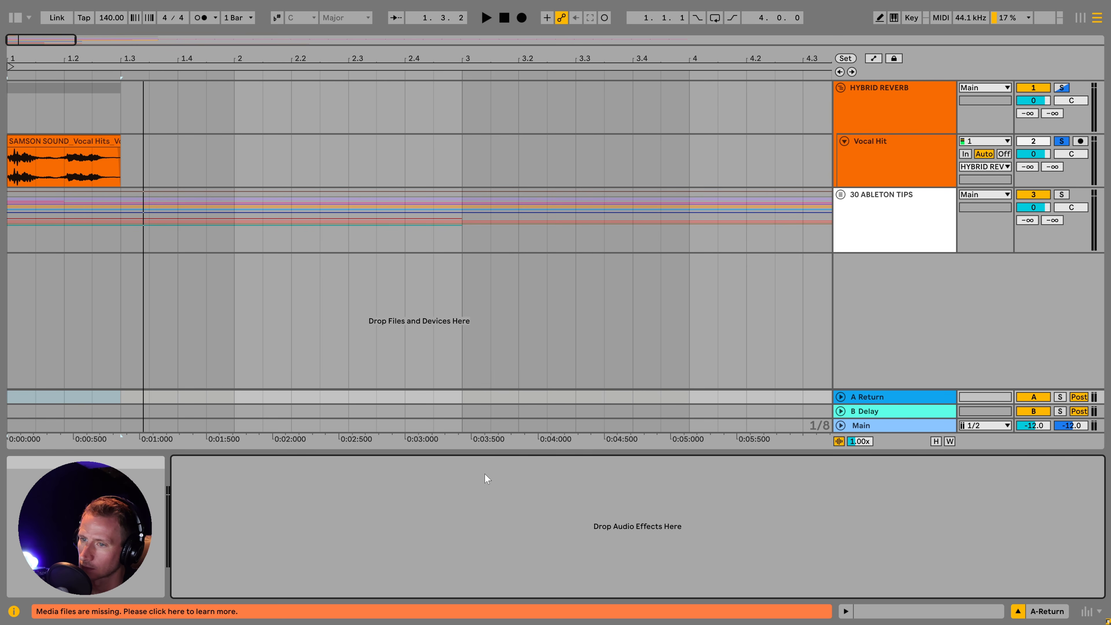
pyautogui.hotkey('ctrl', 'v')
pyautogui.moveTo(828, 576); pyautogui.dragTo(828, 547)
pyautogui.doubleClick(886, 398)
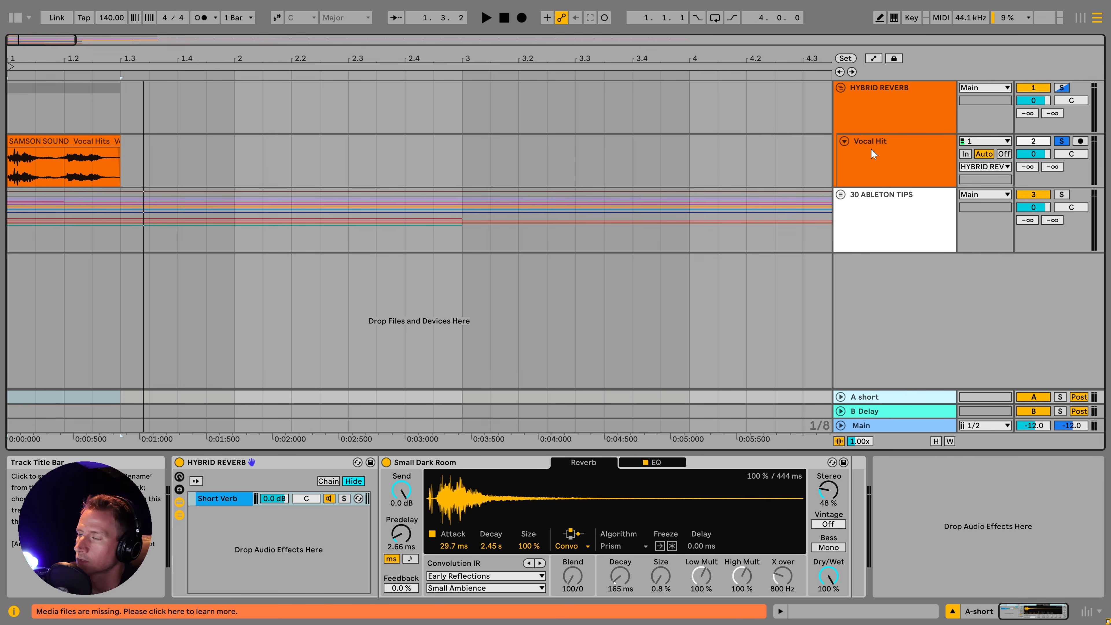
# - Duplicate the Vocal Hit track under the name Short and delete the HYBRID REVERB rack from the copy
pyautogui.click(919, 160)
pyautogui.click(900, 157)
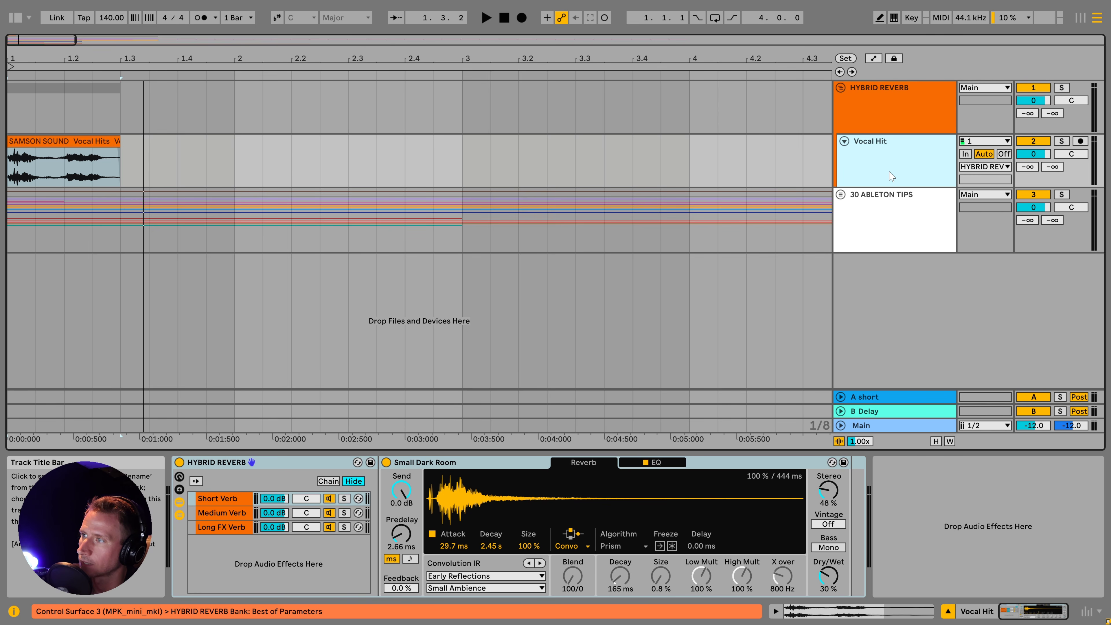
pyautogui.hotkey('ctrl', 'd')
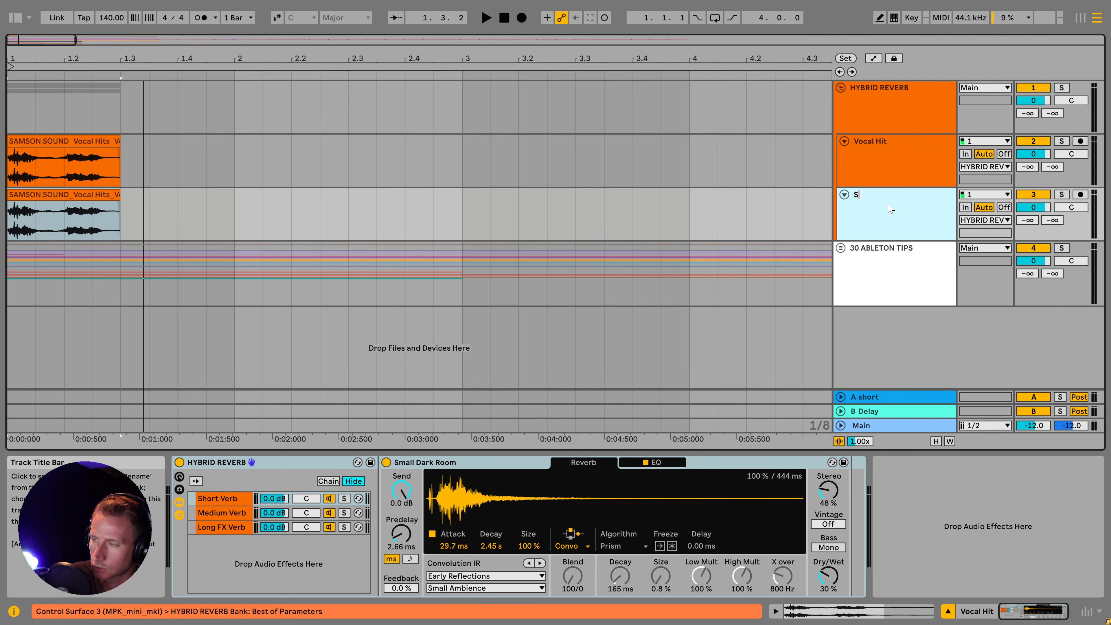
pyautogui.write('rt')
pyautogui.click(252, 468)
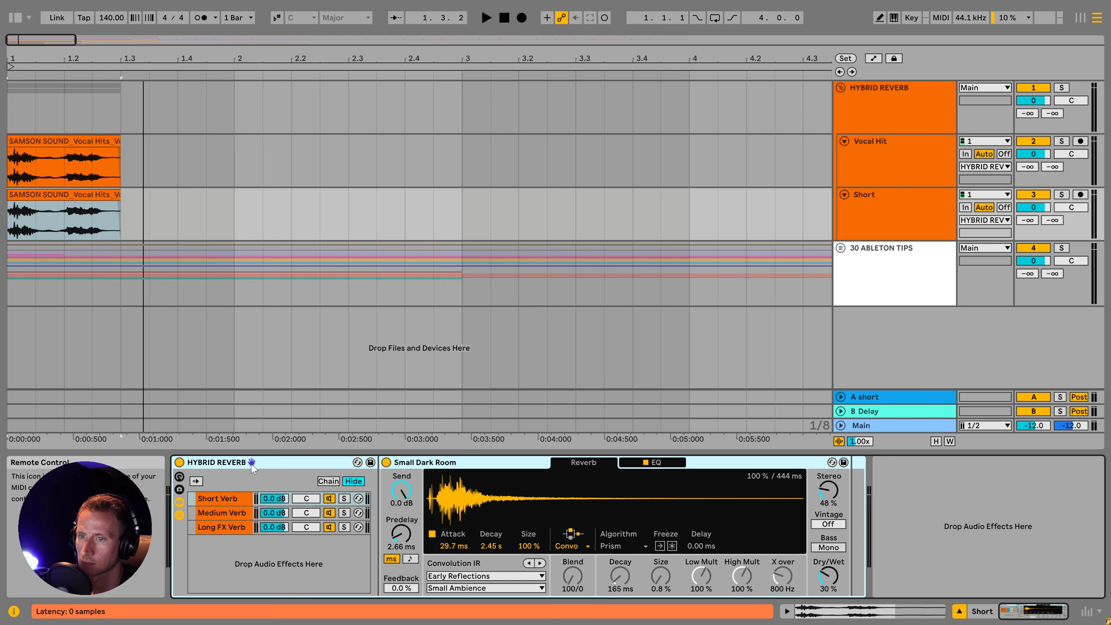
# - Solo the Short track and set its send to the A short return to -2.8 dB during playback
pyautogui.click(1066, 196)
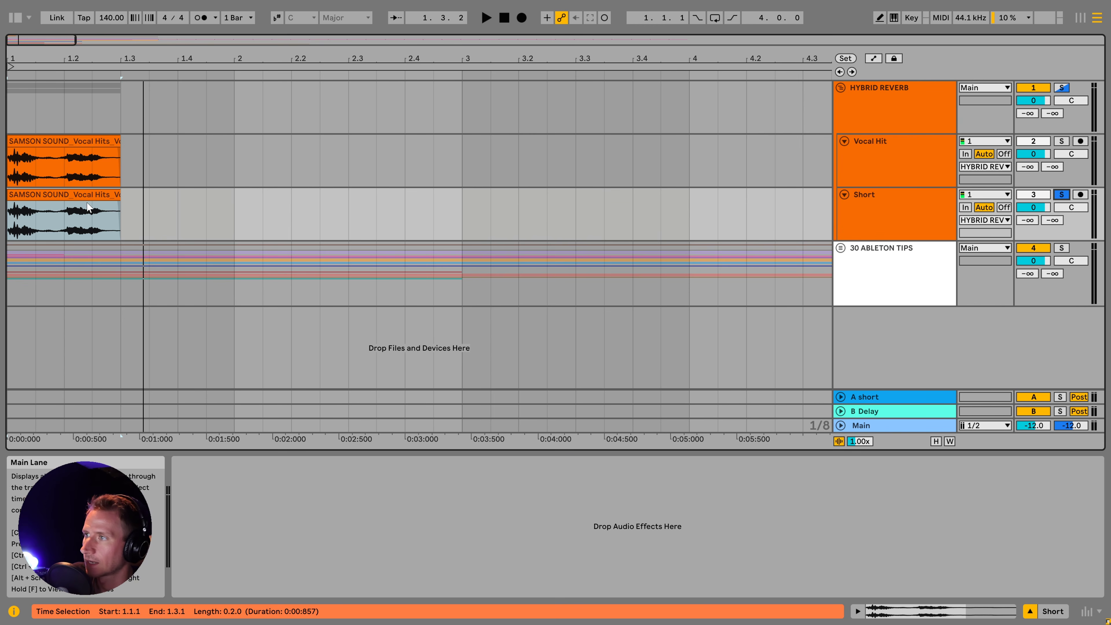
pyautogui.click(863, 198)
pyautogui.press('space')
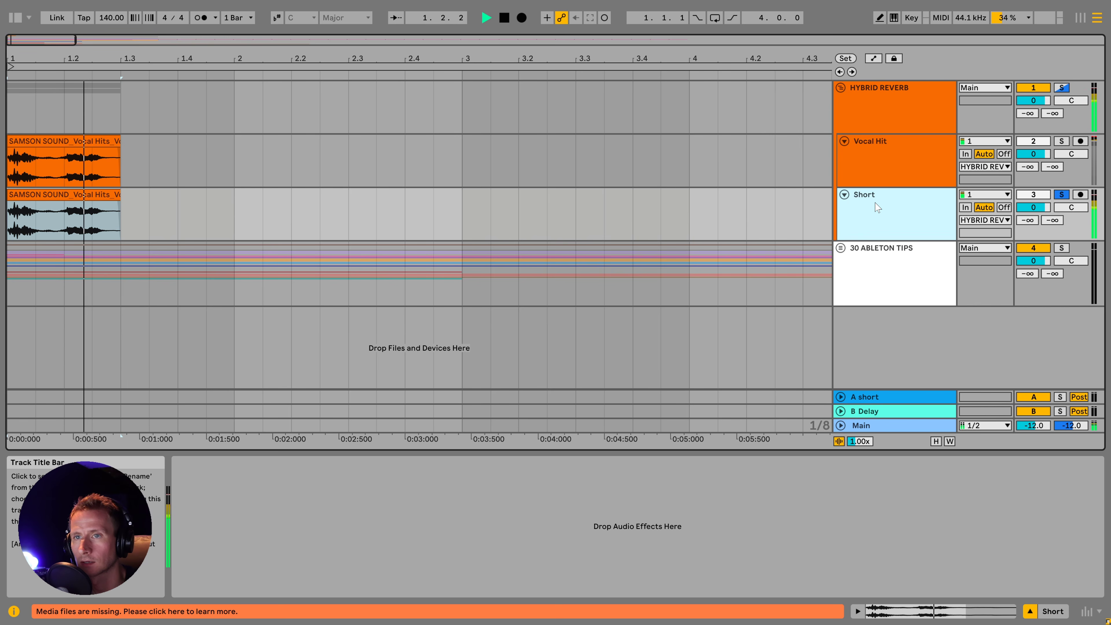
pyautogui.moveTo(1025, 222); pyautogui.dragTo(1026, 218)
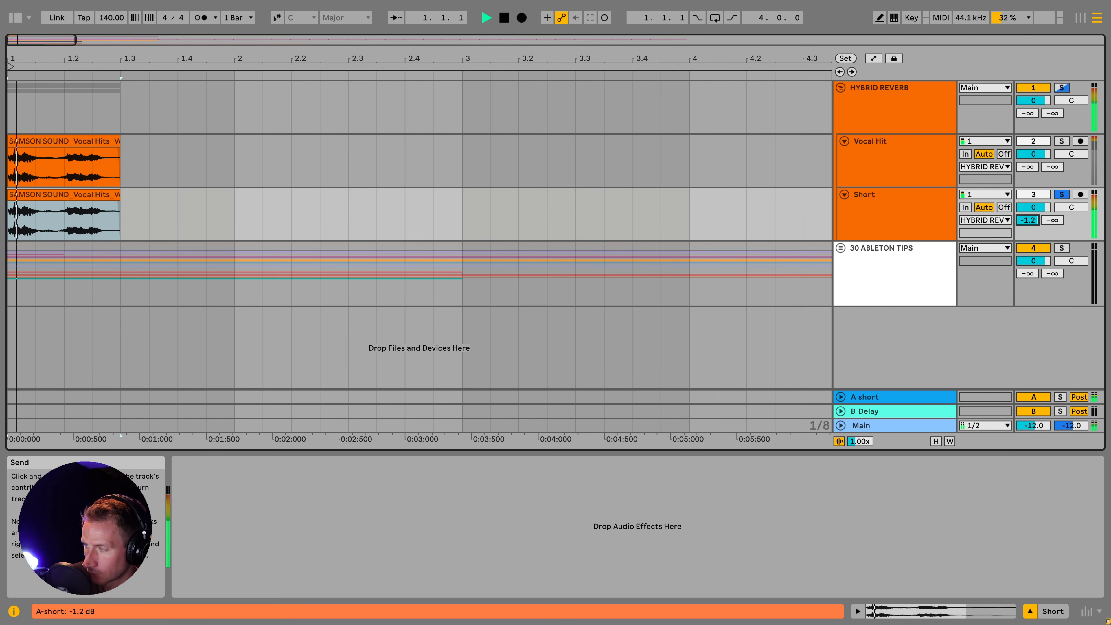
pyautogui.press('space')
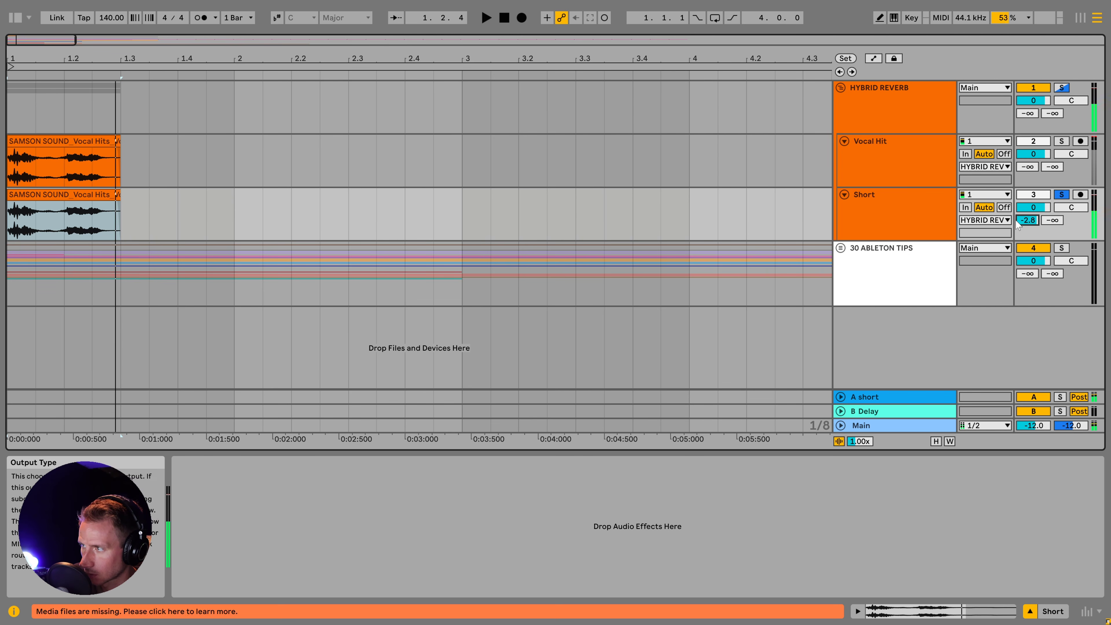
# - Unfold the 30 ABLETON TIPS group and its EXPRESSION CONTROL subgroup to reach the Drum Loop track
pyautogui.click(841, 249)
pyautogui.scroll(-3, 874, 309)
pyautogui.scroll(-2, 876, 311)
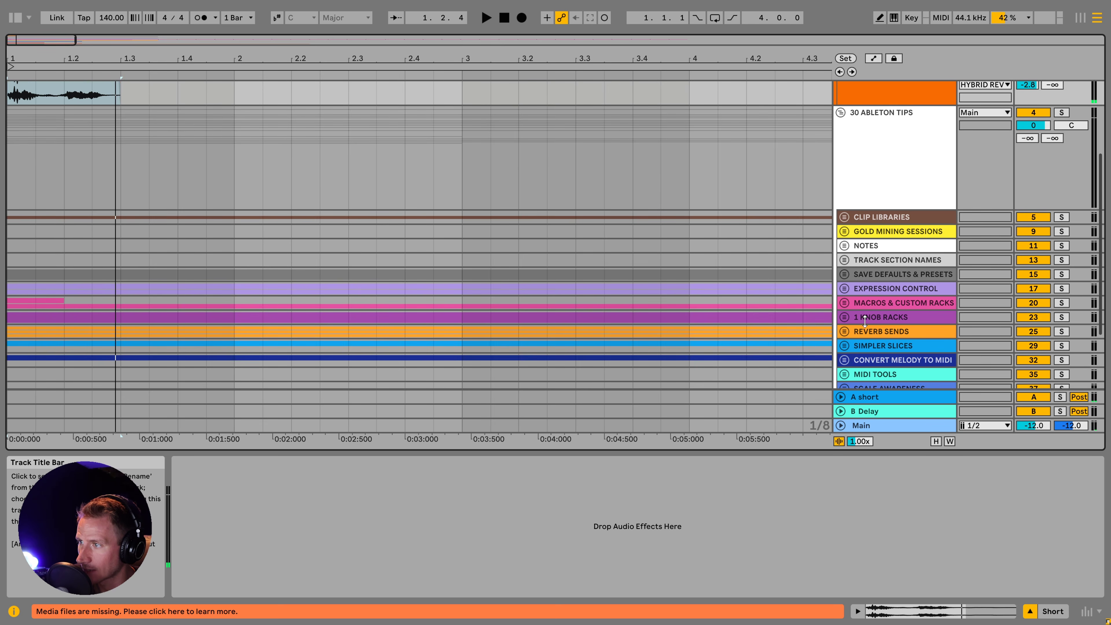
pyautogui.scroll(2, 853, 323)
pyautogui.click(843, 333)
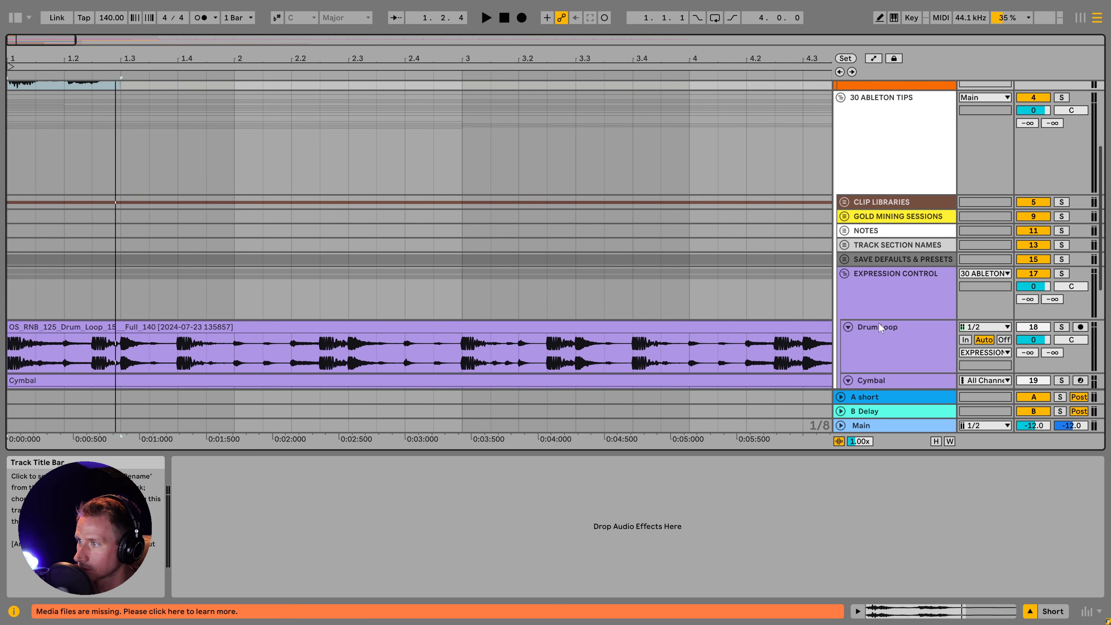
# - Solo the Drum Loop track and try out its send to the A short return during playback
pyautogui.click(1061, 327)
pyautogui.click(875, 352)
pyautogui.press('space')
pyautogui.moveTo(1026, 352); pyautogui.dragTo(1027, 320)
pyautogui.press('space')
pyautogui.press('space')
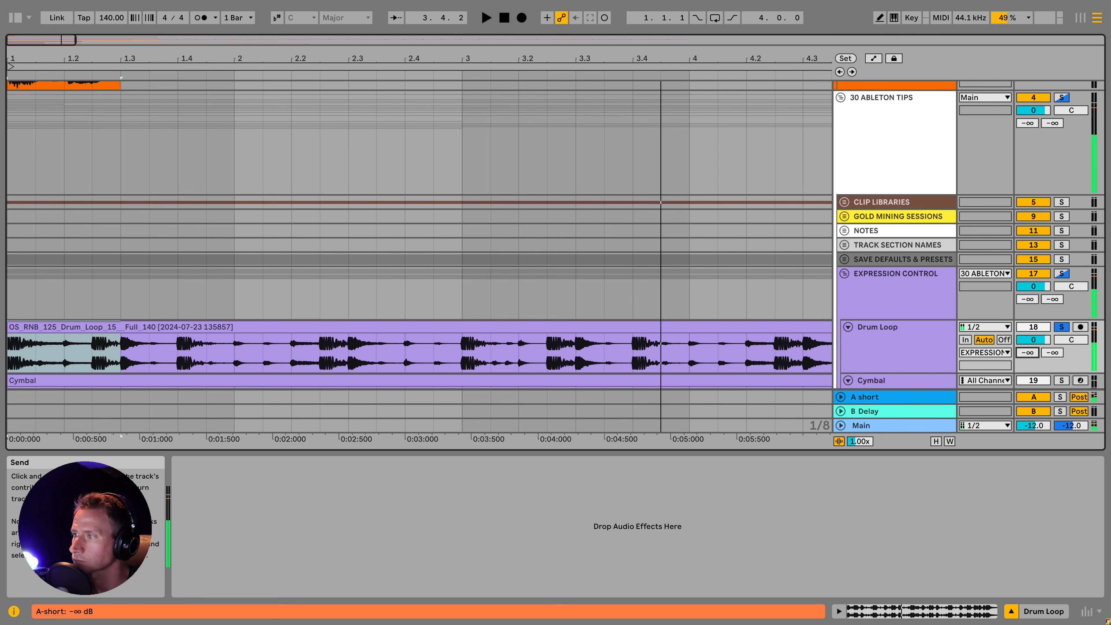
# - Duplicate the A short return track and rename the copy medium
pyautogui.scroll(4, 907, 254)
pyautogui.click(903, 214)
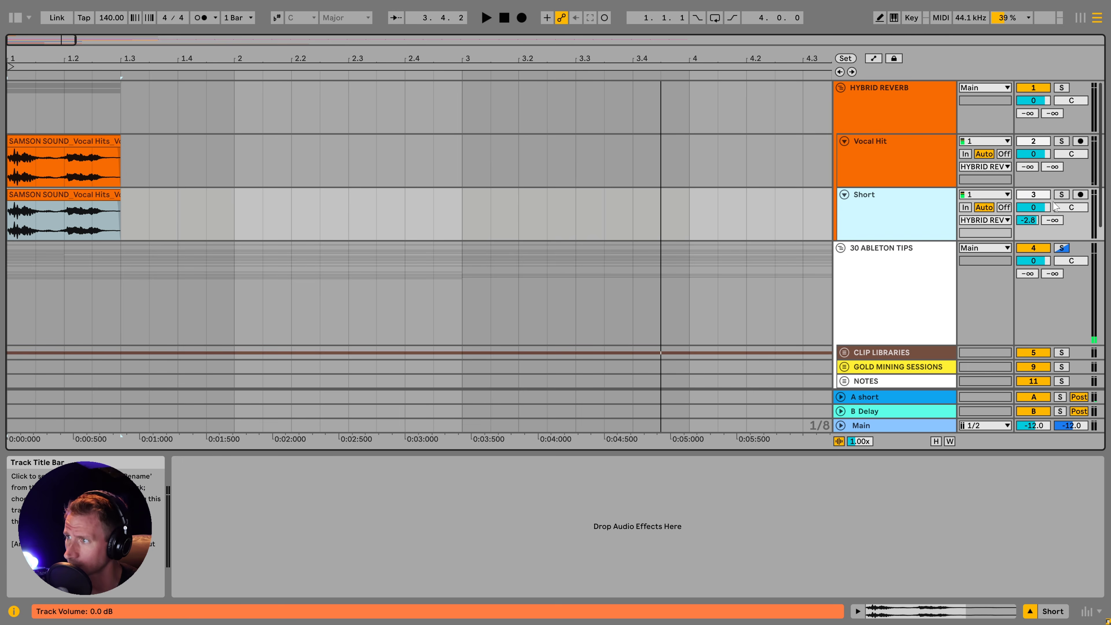
pyautogui.click(918, 162)
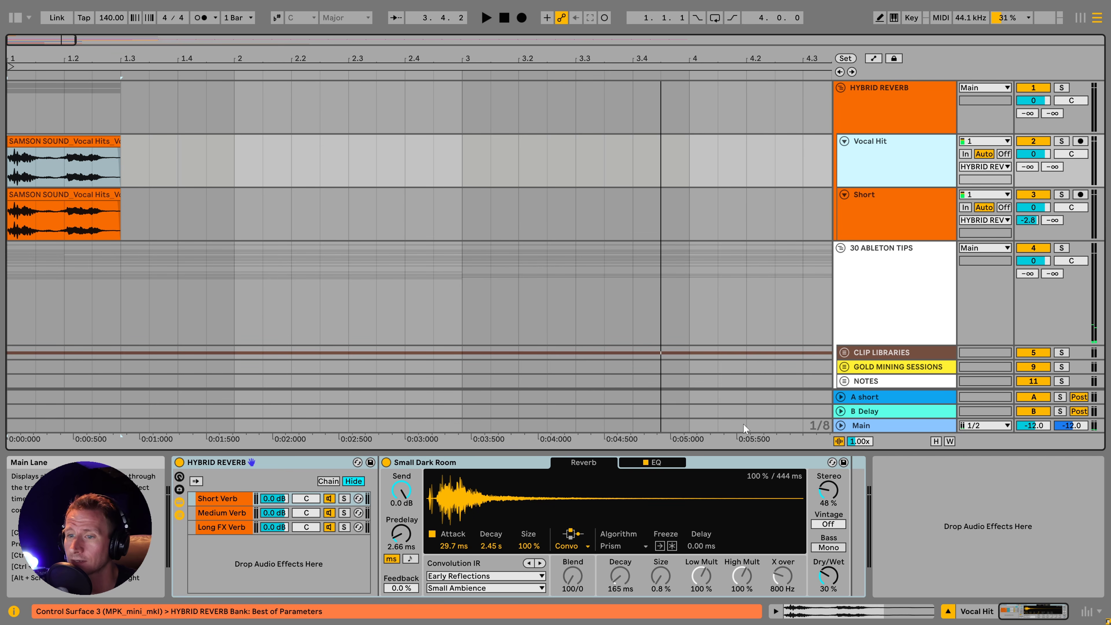
pyautogui.click(881, 401)
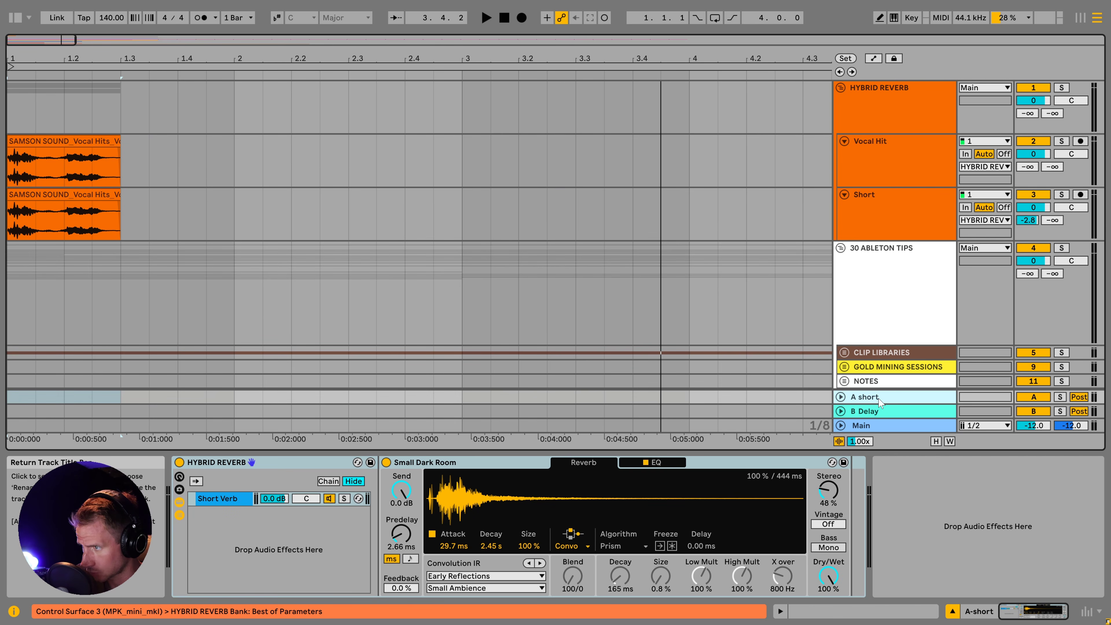
pyautogui.press('super+d')
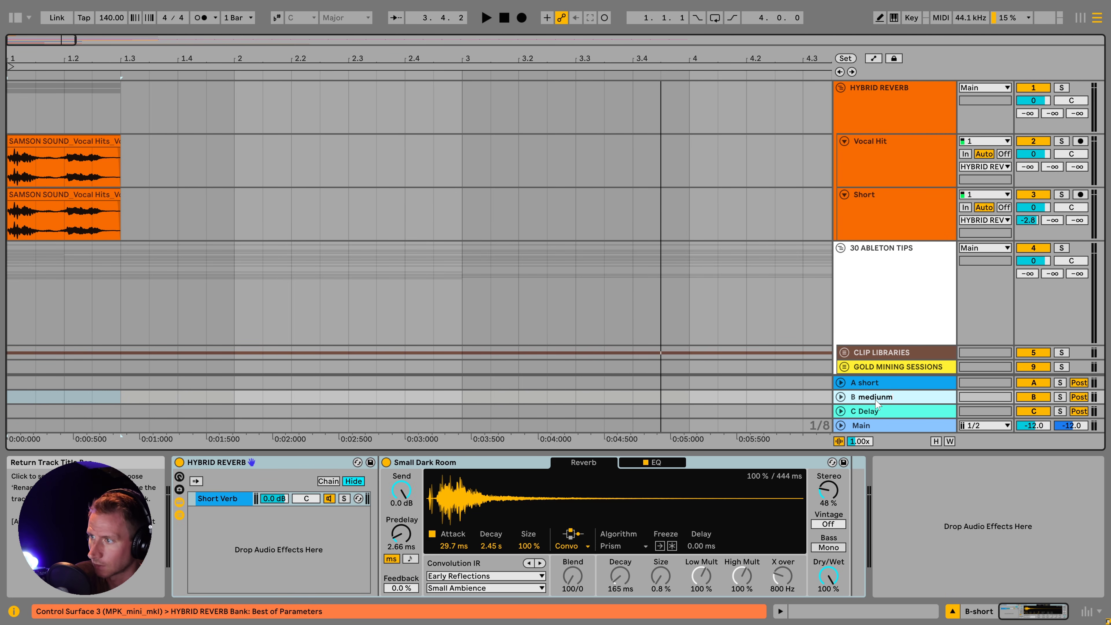
pyautogui.press('BackSpace')
pyautogui.press('BackSpace')
pyautogui.write('m')
pyautogui.press('Return')
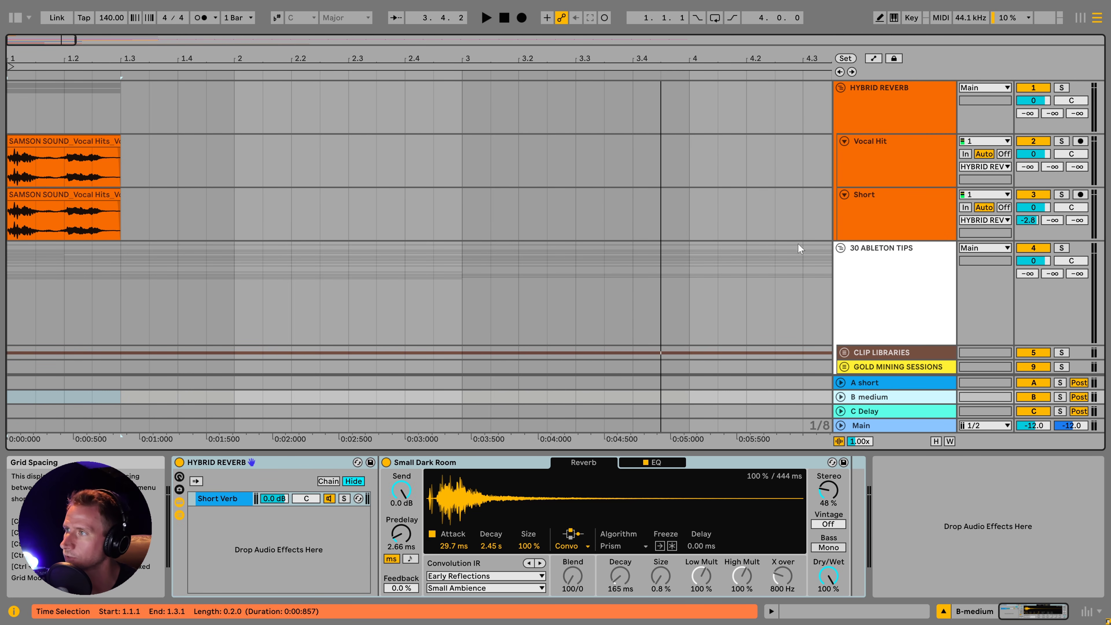
pyautogui.click(893, 165)
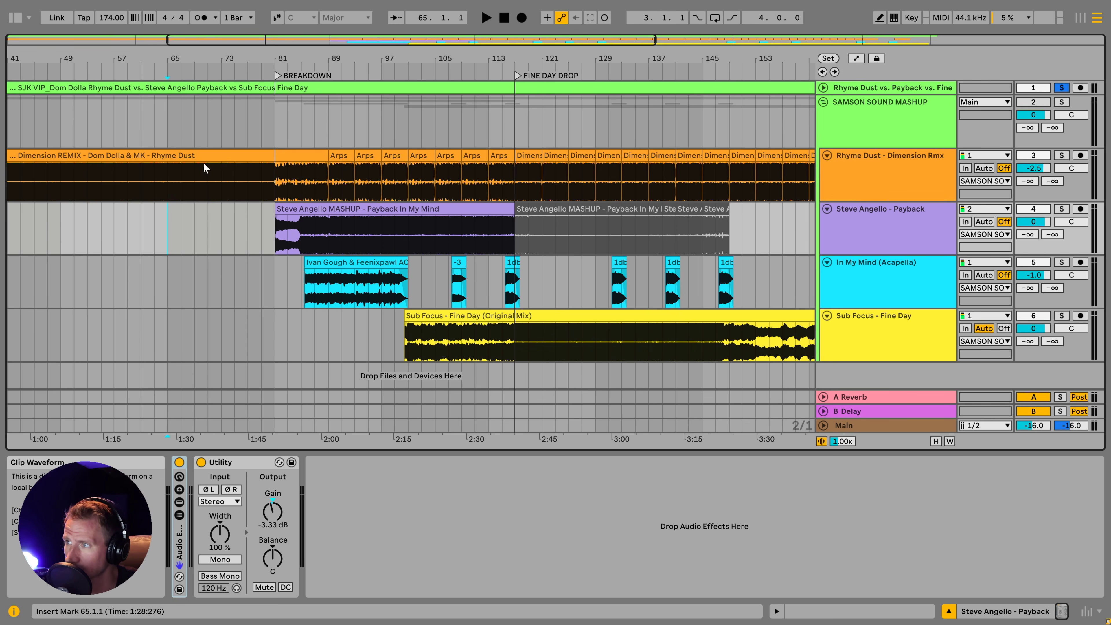
# - Play the mashup from bar 65 and from the start of the first In My Mind acapella clip
pyautogui.click(171, 122)
pyautogui.press('space')
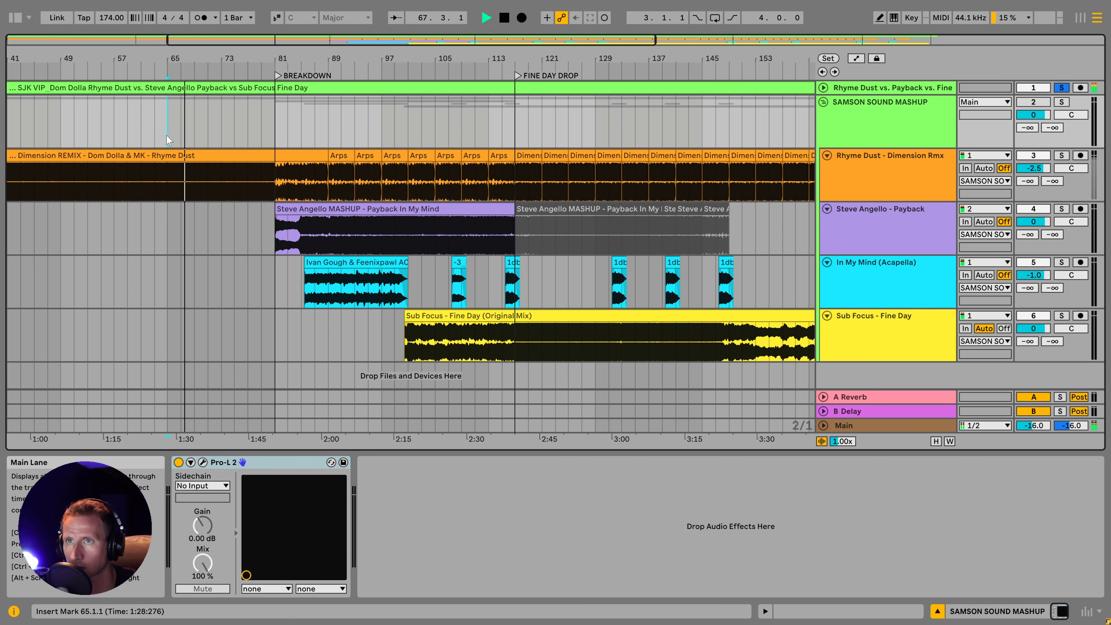
pyautogui.press('space')
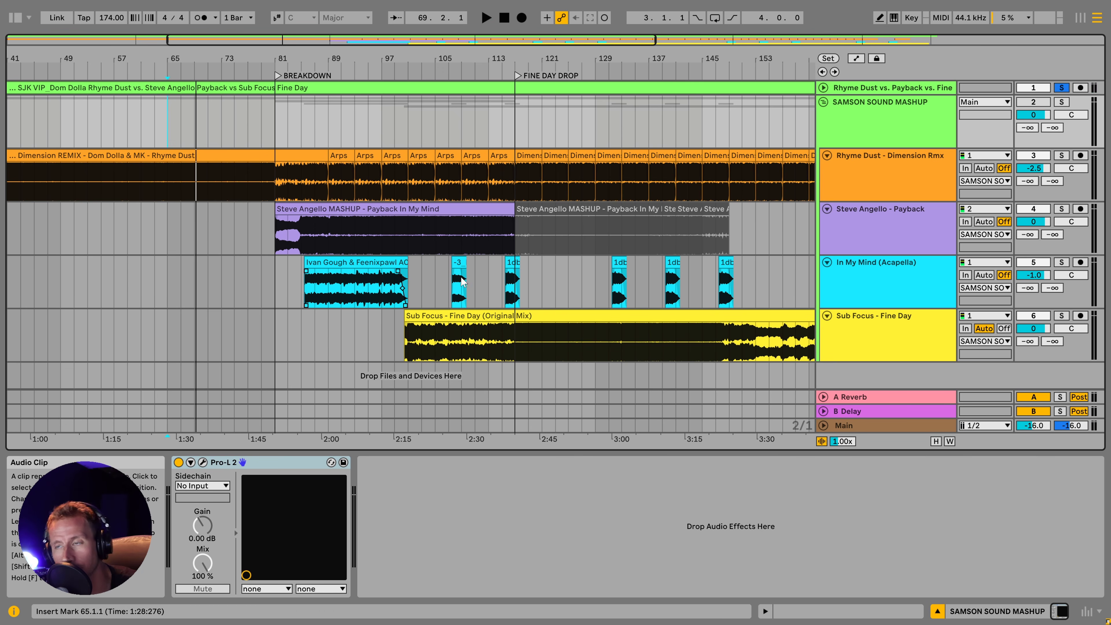
pyautogui.click(313, 263)
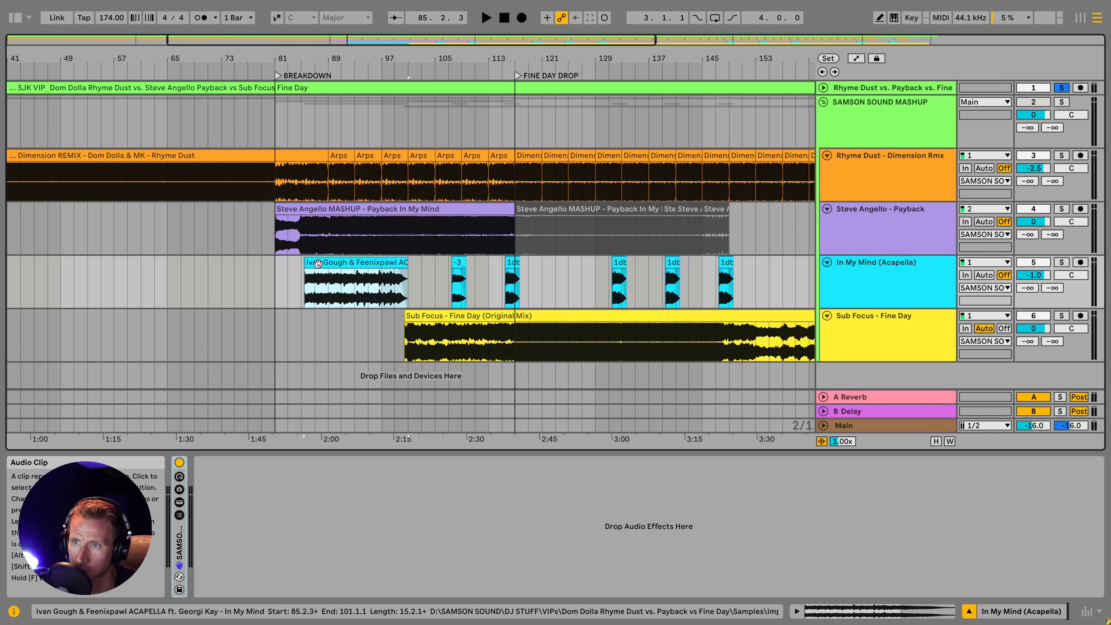
pyautogui.press('space')
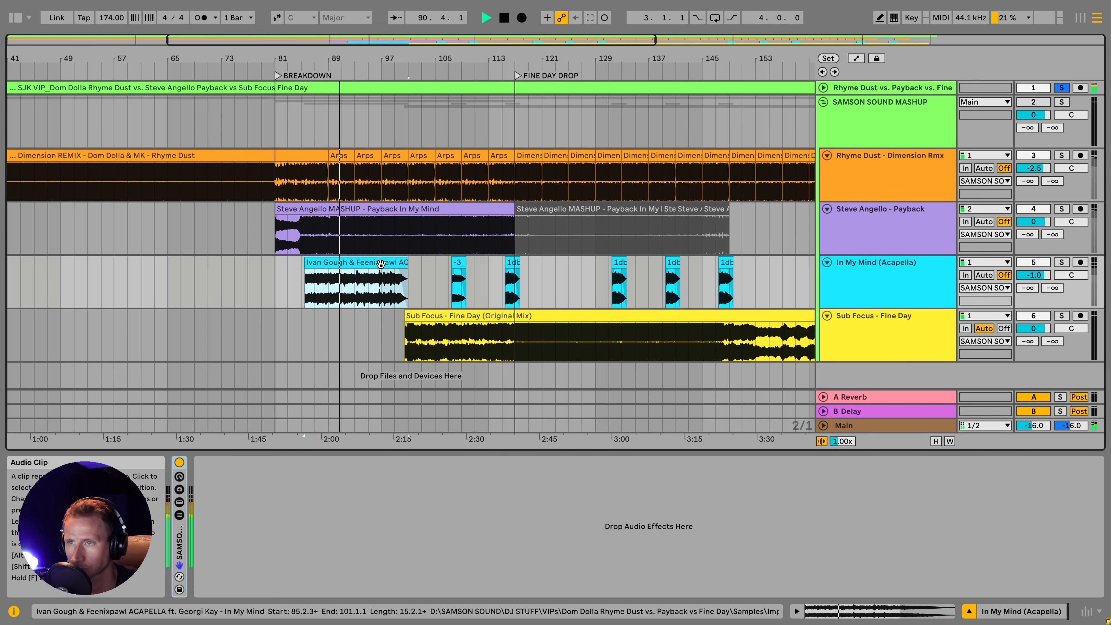
pyautogui.press('space')
# - Play the mashup from the acapella clip at the LAST DROP locator and from bar 189
pyautogui.scroll(-3, 220, 267)
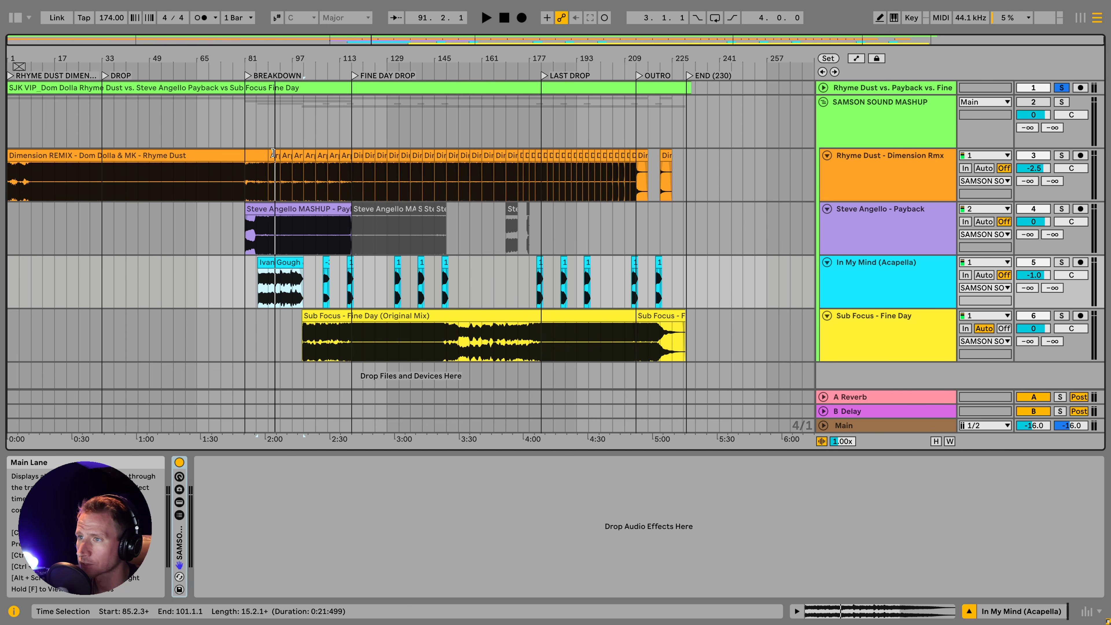
pyautogui.click(539, 261)
pyautogui.press('space')
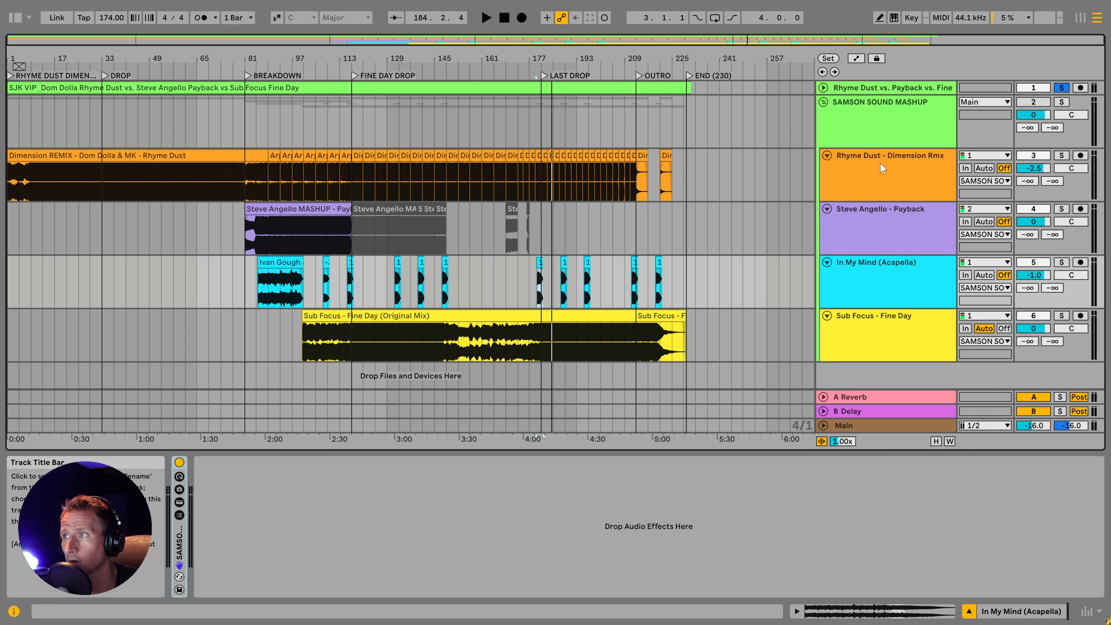
pyautogui.click(587, 175)
pyautogui.press('space')
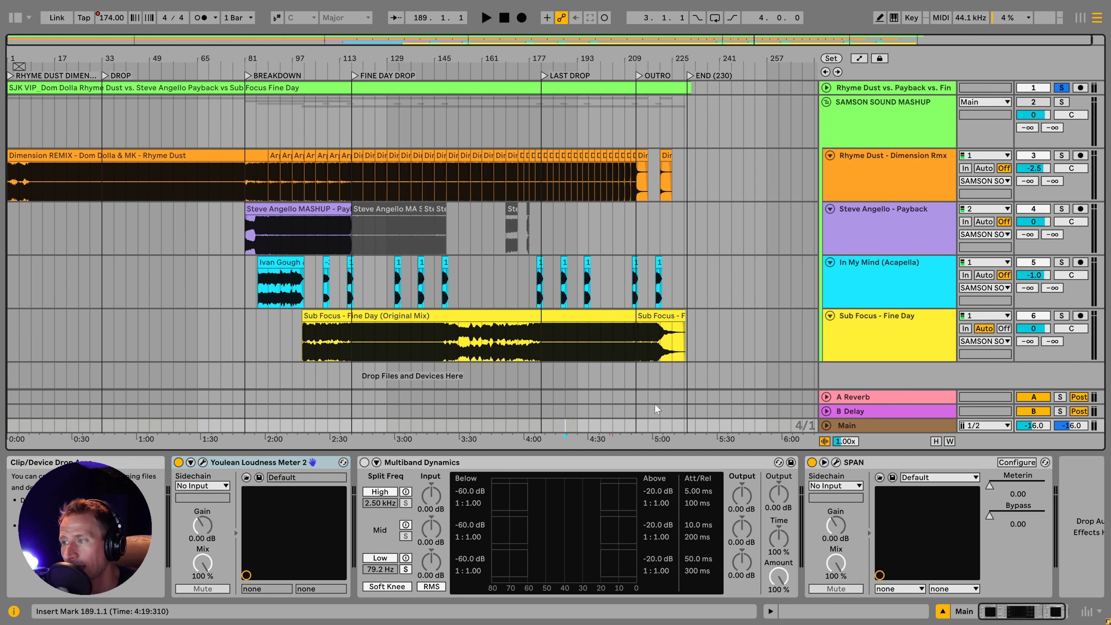
# - Unfold the Main track and show its Mixer Song Tempo automation
pyautogui.click(866, 423)
pyautogui.click(827, 425)
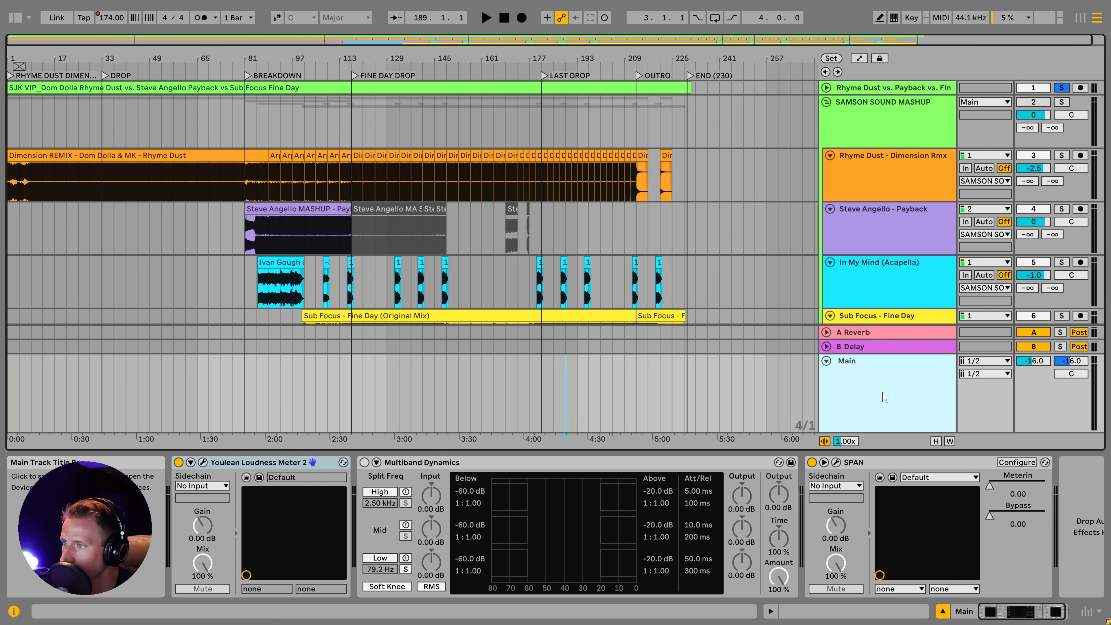
pyautogui.press('a')
pyautogui.click(879, 373)
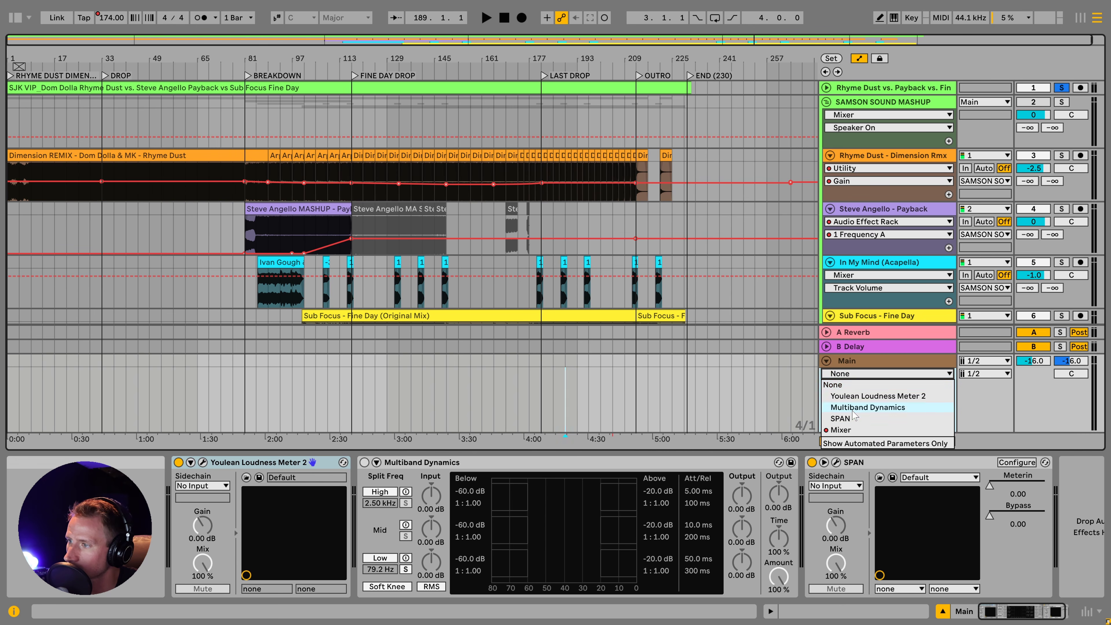
pyautogui.click(849, 430)
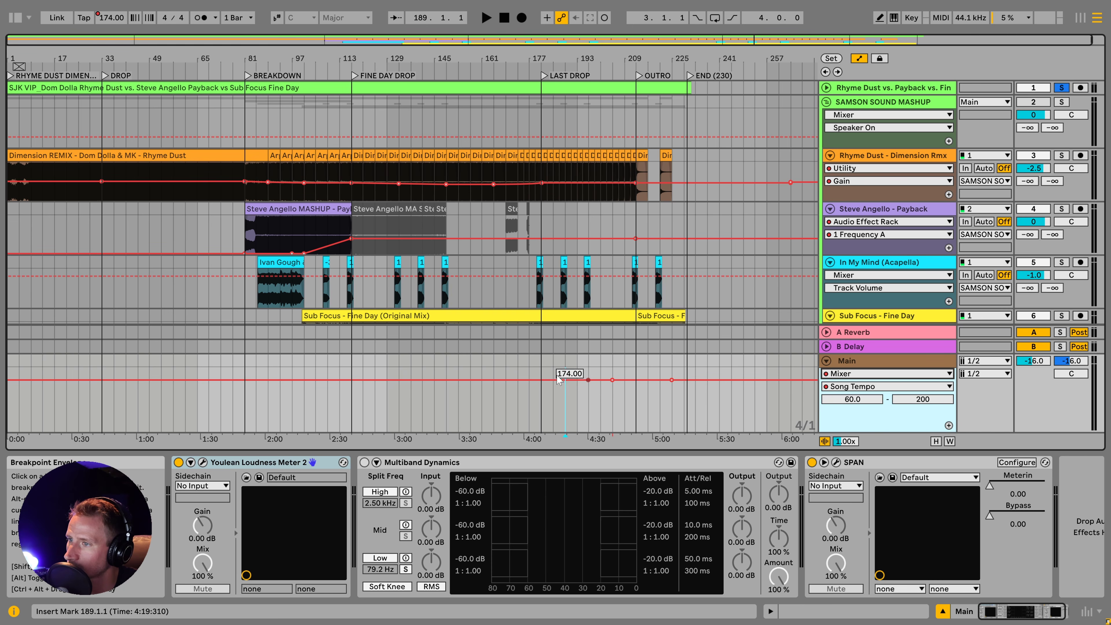
# - Add breakpoints along the Song Tempo envelope, raising the tempo around the OUTRO and lowering it past the END locator
pyautogui.click(470, 380)
pyautogui.click(125, 380)
pyautogui.click(850, 386)
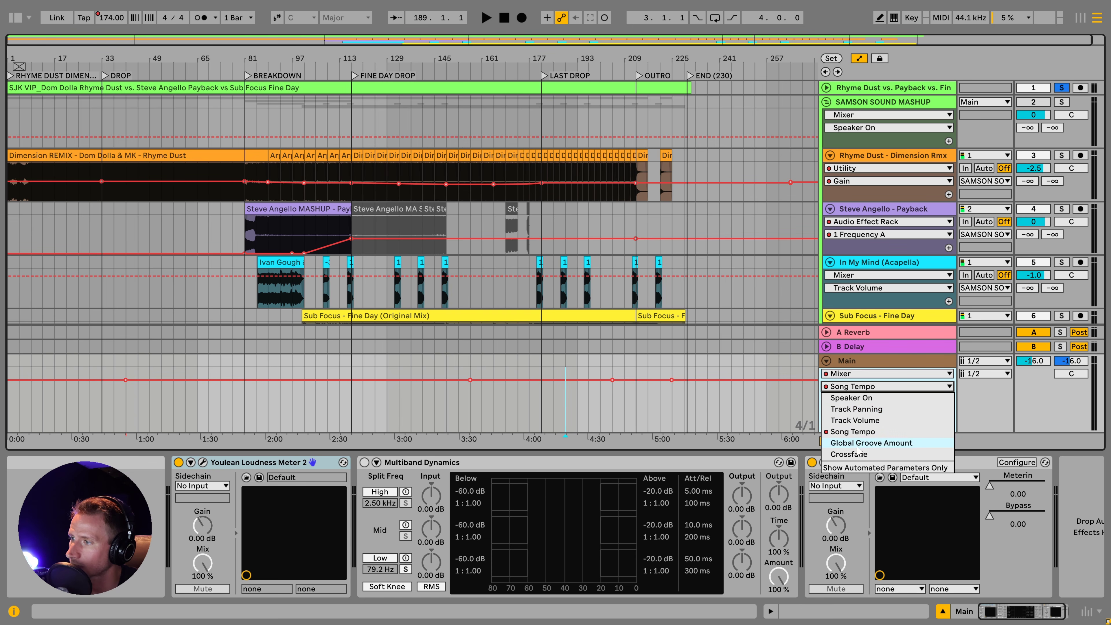
pyautogui.click(852, 384)
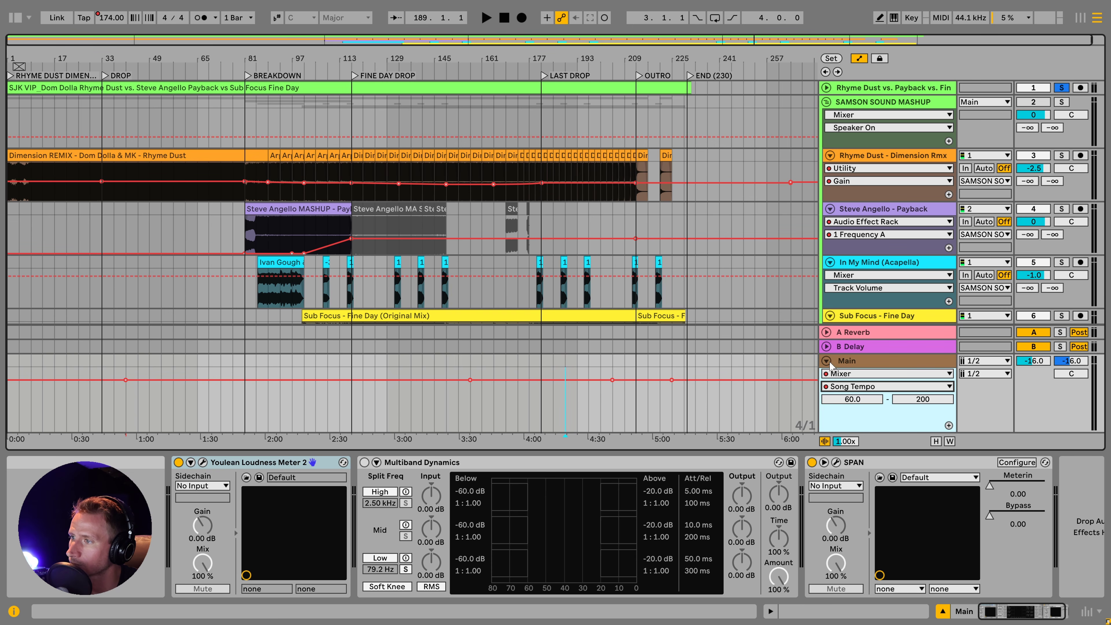
pyautogui.click(588, 381)
pyautogui.moveTo(801, 380); pyautogui.dragTo(802, 400)
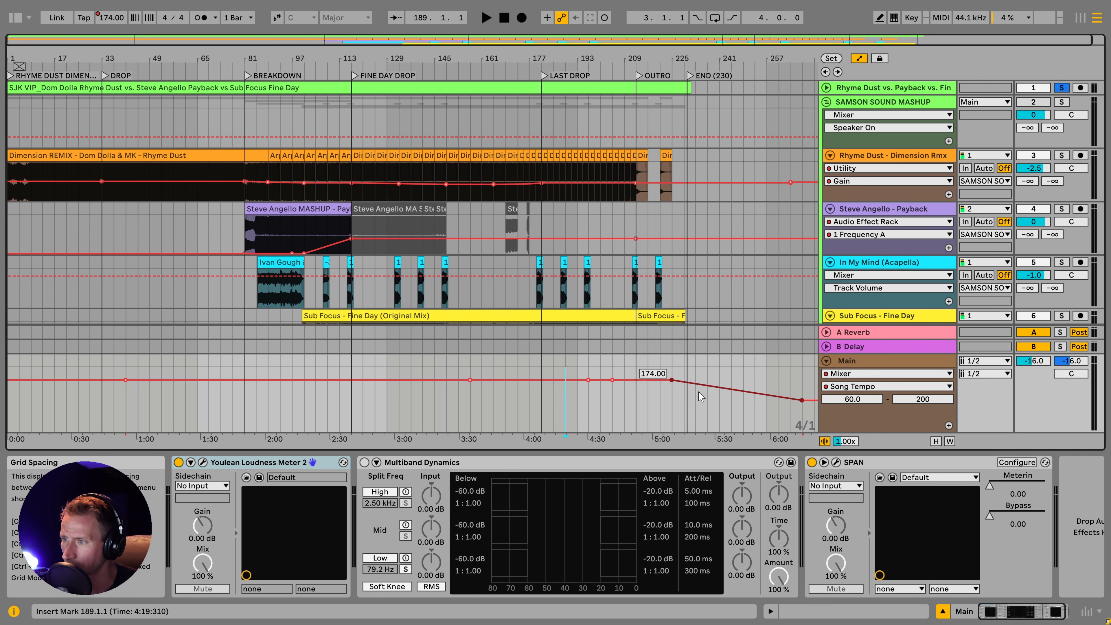
pyautogui.moveTo(671, 380); pyautogui.dragTo(676, 375)
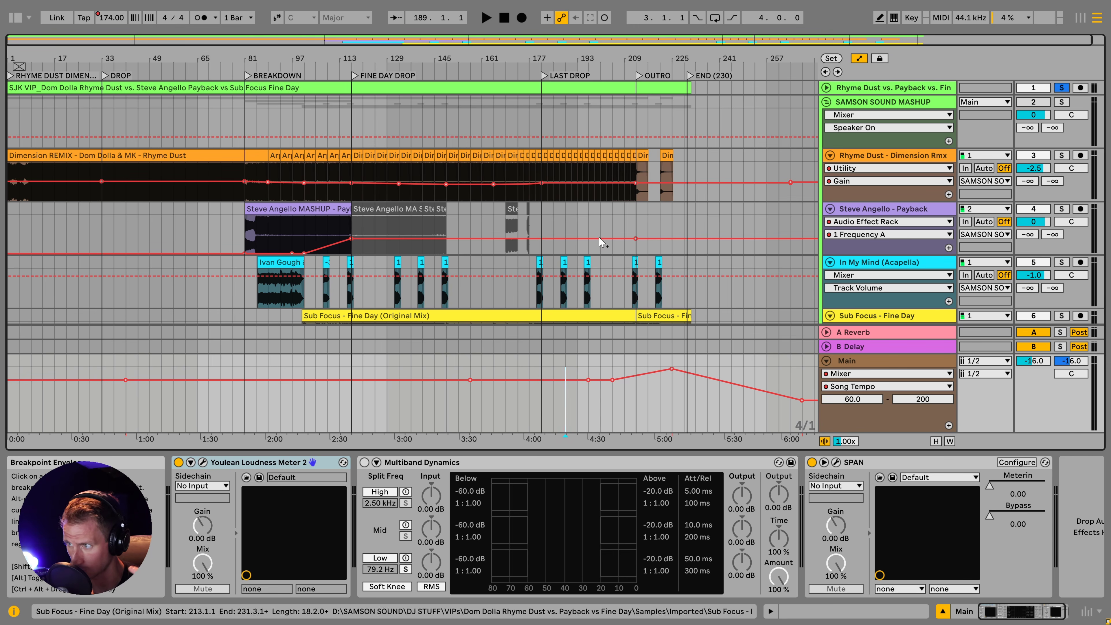
# - Hide the automation, select a short section of the Rhyme Dust - Dimension Rmx track near the OUTRO and duplicate it repeatedly
pyautogui.press('a')
pyautogui.click(632, 155)
pyautogui.scroll(4, 606, 155)
pyautogui.click(563, 153)
pyautogui.scroll(10, 565, 155)
pyautogui.click(678, 156)
pyautogui.moveTo(716, 155); pyautogui.dragTo(639, 153)
pyautogui.hotkey('ctrl', 'd')
pyautogui.moveTo(716, 154)
pyautogui.mouseDown()
pyautogui.moveTo(658, 155)
pyautogui.moveTo(698, 156)
pyautogui.mouseUp()
pyautogui.click(667, 162)
pyautogui.hotkey('ctrl', 'z')
pyautogui.hotkey('ctrl', 'd')
pyautogui.hotkey('ctrl', 'd')
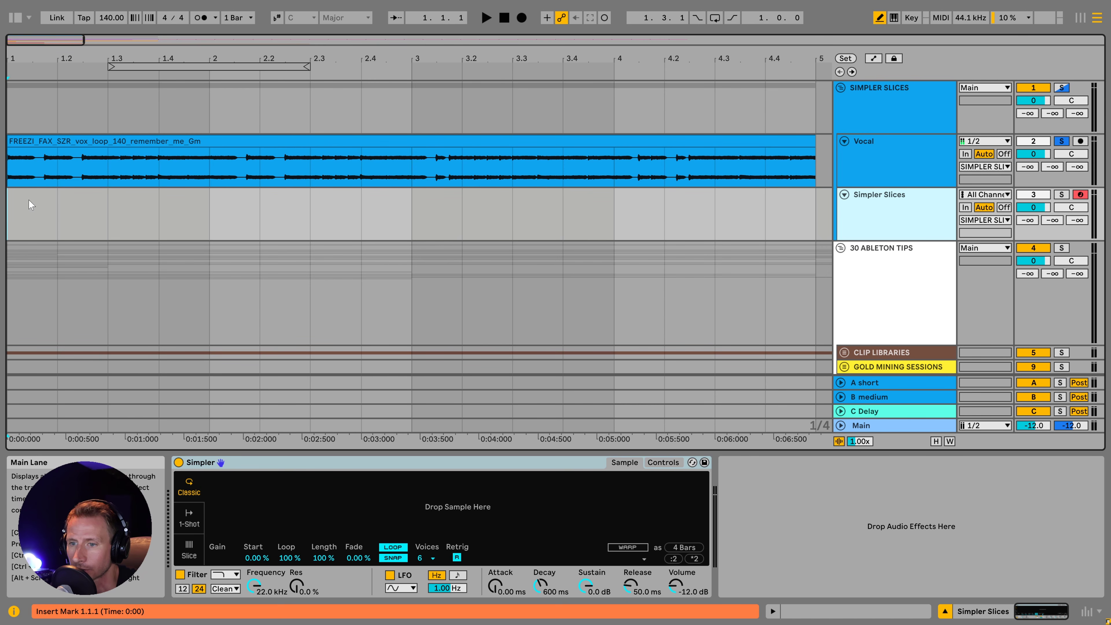
# - Play the vocal loop on the Vocal track and load it into Simpler on the Simpler Slices track
pyautogui.click(28, 142)
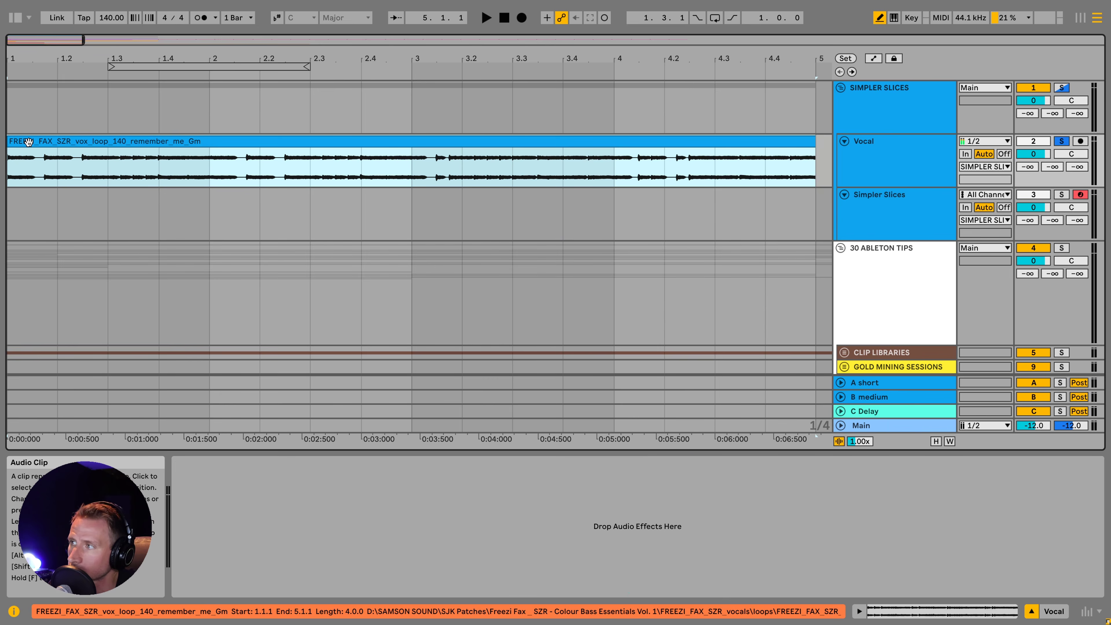
pyautogui.press('space')
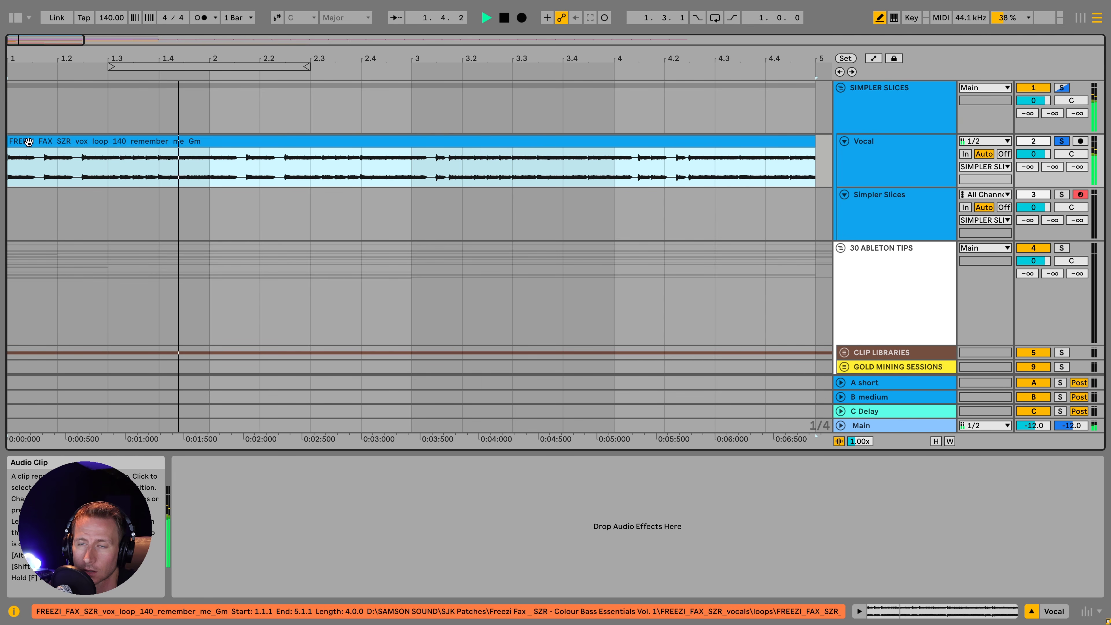
pyautogui.press('space')
pyautogui.click(897, 211)
pyautogui.moveTo(242, 146); pyautogui.dragTo(314, 491)
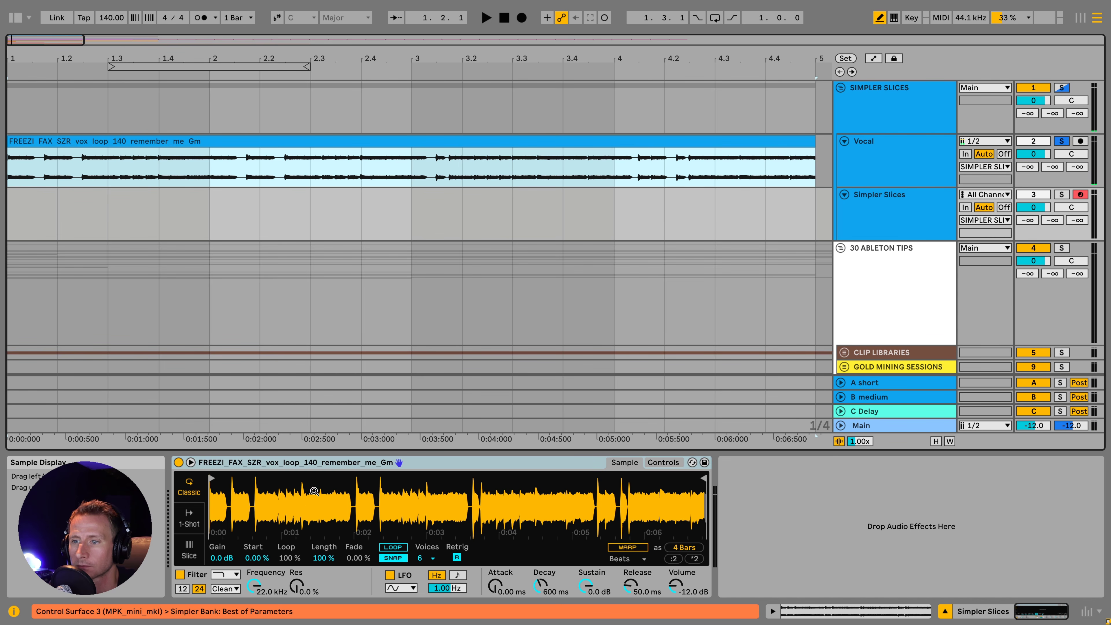
# - Switch Simpler to Slice mode and slice the vocal by Beat with a 1/16 division
pyautogui.click(189, 552)
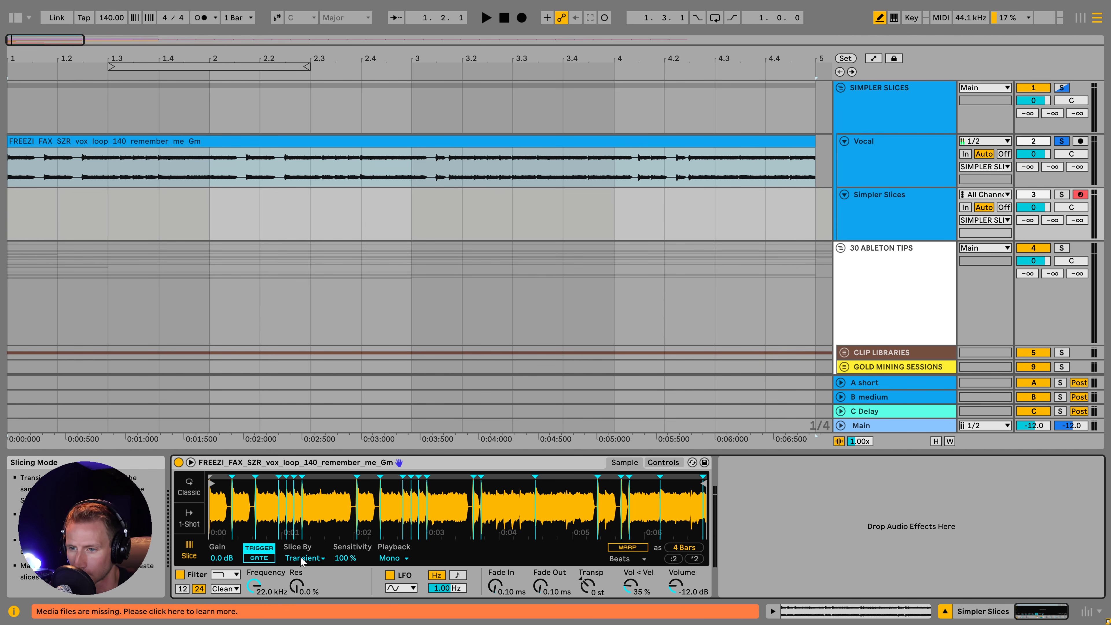
pyautogui.click(313, 557)
pyautogui.click(302, 576)
pyautogui.click(341, 558)
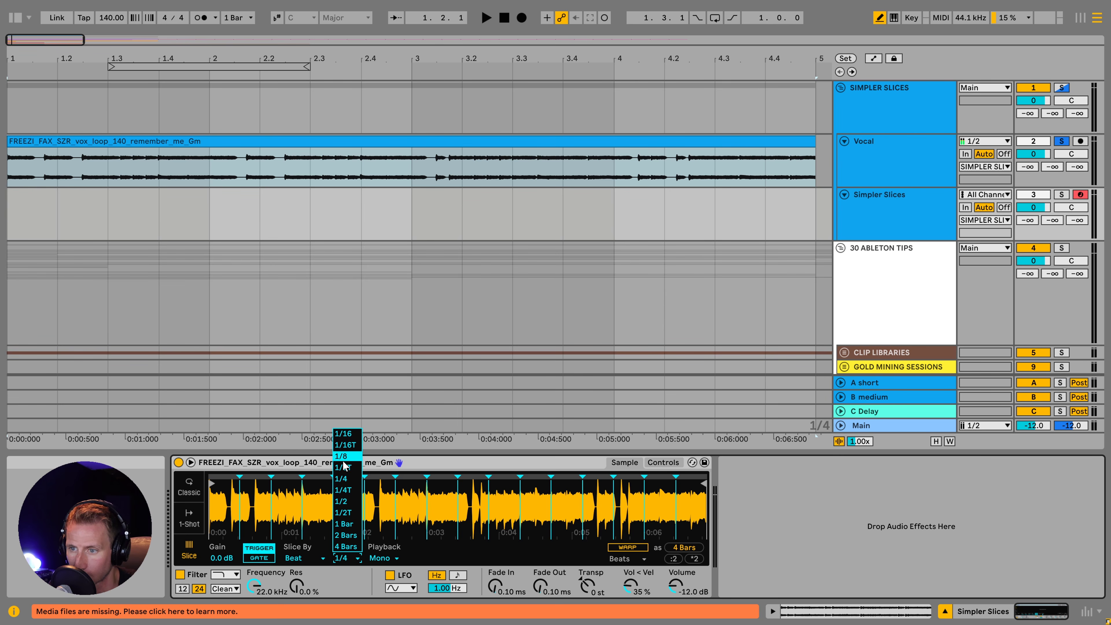
pyautogui.click(345, 436)
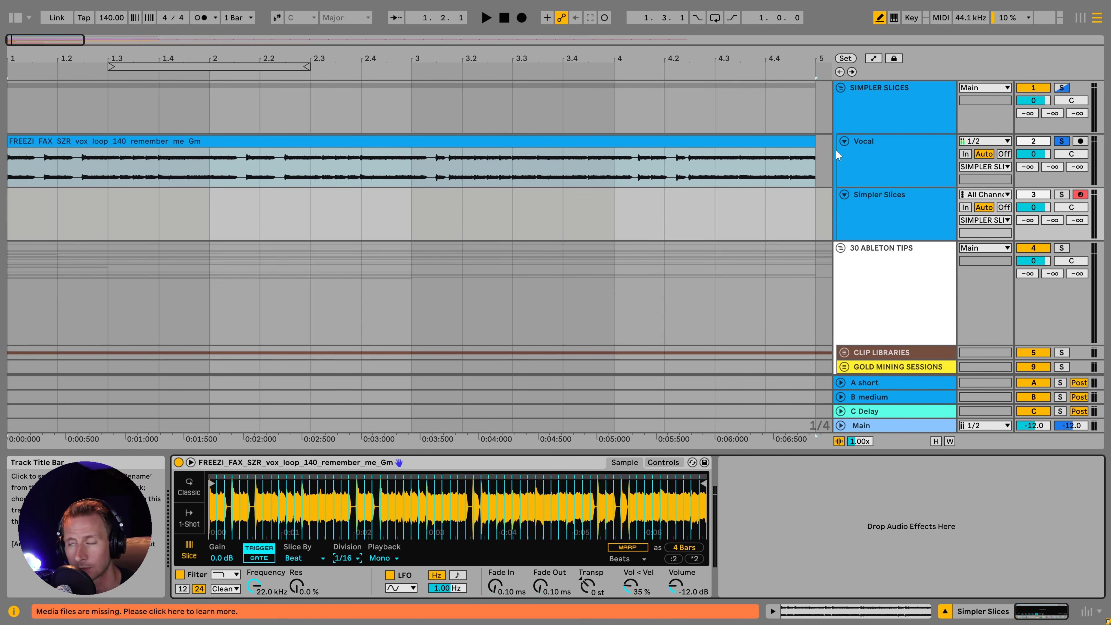
# - Solo the Simpler Slices track and create a four-bar MIDI clip on it from bar 1
pyautogui.click(808, 209)
pyautogui.click(1061, 194)
pyautogui.moveTo(791, 215); pyautogui.dragTo(10, 224)
pyautogui.hotkey('ctrl', 'shift', 'm')
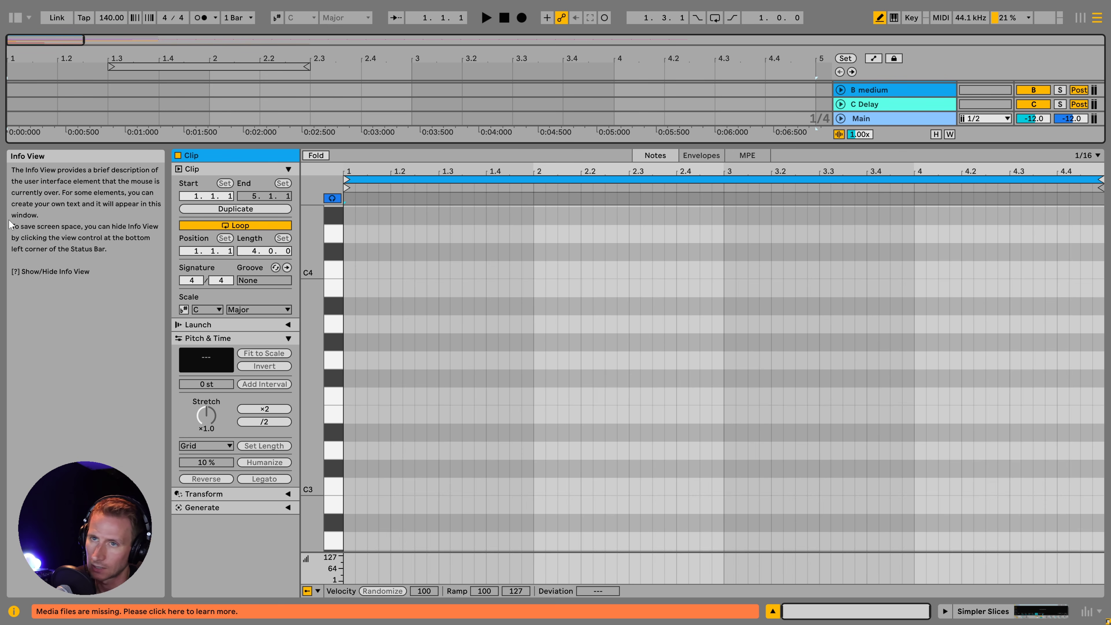
# - Draw a scattered pattern of 1/16 notes around C3 to C4 across bars 1 to 4 of the MIDI clip
pyautogui.moveTo(348, 486)
pyautogui.mouseDown()
pyautogui.moveTo(377, 485)
pyautogui.moveTo(431, 396)
pyautogui.mouseUp()
pyautogui.moveTo(432, 523); pyautogui.dragTo(443, 522)
pyautogui.click(479, 504)
pyautogui.click(491, 414)
pyautogui.click(504, 288)
pyautogui.click(551, 270)
pyautogui.click(539, 431)
pyautogui.click(539, 486)
pyautogui.moveTo(645, 522); pyautogui.dragTo(657, 523)
pyautogui.click(682, 432)
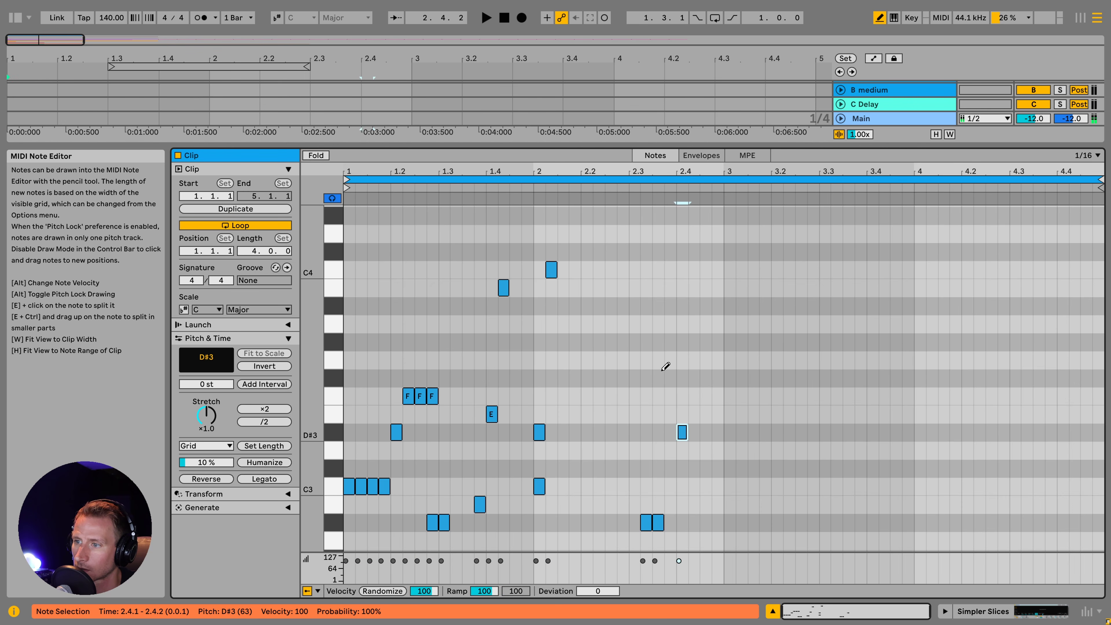
pyautogui.moveTo(670, 414); pyautogui.dragTo(657, 341)
pyautogui.moveTo(788, 323); pyautogui.dragTo(800, 341)
pyautogui.moveTo(812, 396); pyautogui.dragTo(824, 378)
pyautogui.moveTo(753, 504); pyautogui.dragTo(776, 540)
pyautogui.click(918, 502)
# - Play back the sliced vocal pattern and loop its first bar
pyautogui.hotkey('shift', 'Tab')
pyautogui.press('space')
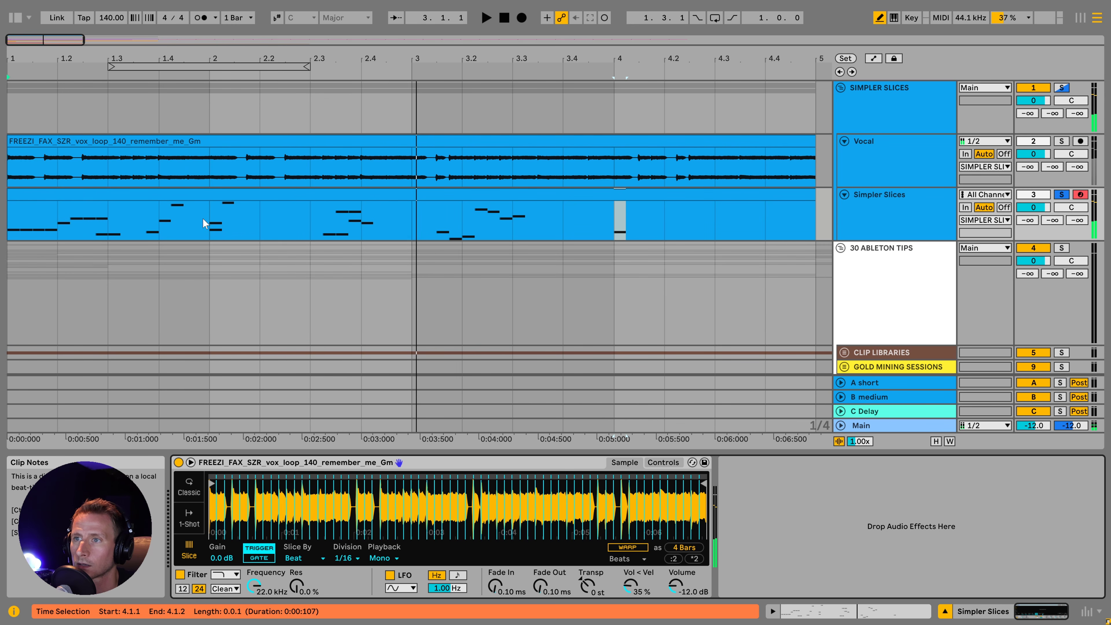
pyautogui.press('space')
pyautogui.moveTo(209, 223); pyautogui.dragTo(8, 222)
pyautogui.hotkey('ctrl', 'l')
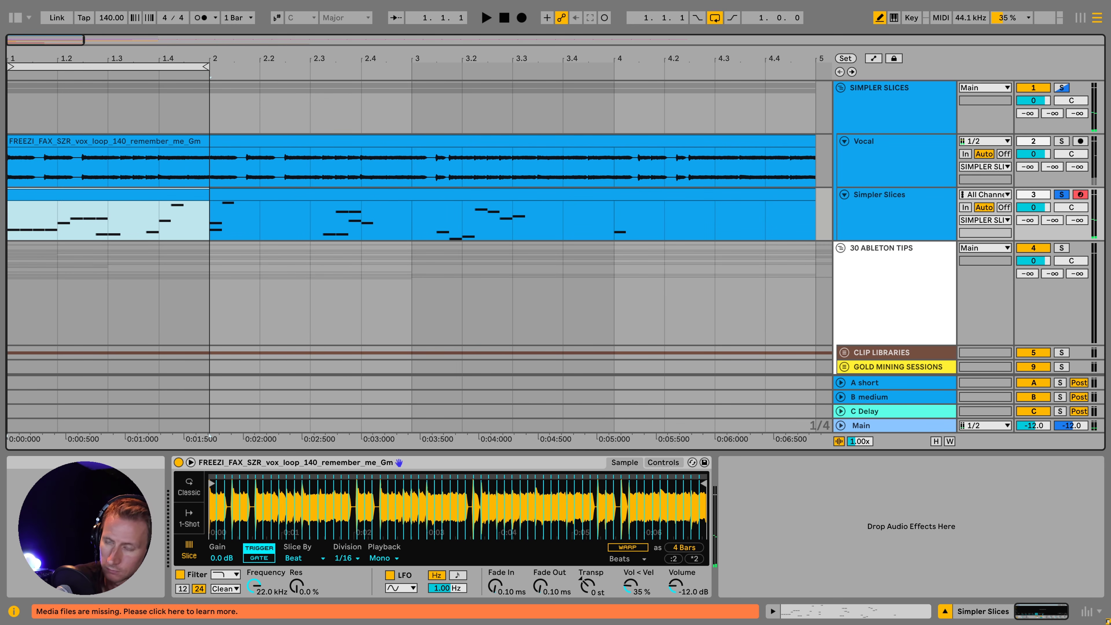
pyautogui.click(164, 193)
pyautogui.press('space')
pyautogui.press('space')
# - Search the browser for "serum fx" and add SerumFX_x64 after Simpler on the Simpler Slices track
pyautogui.click(903, 201)
pyautogui.hotkey('ctrl', 'f')
pyautogui.write('serum fx')
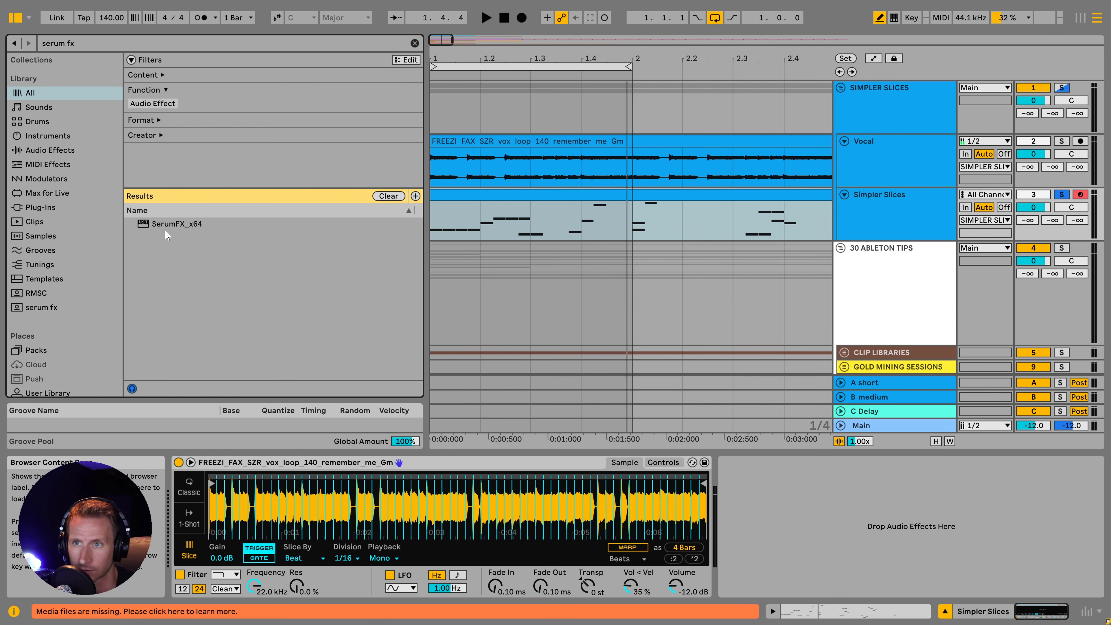
pyautogui.moveTo(166, 227); pyautogui.dragTo(836, 526)
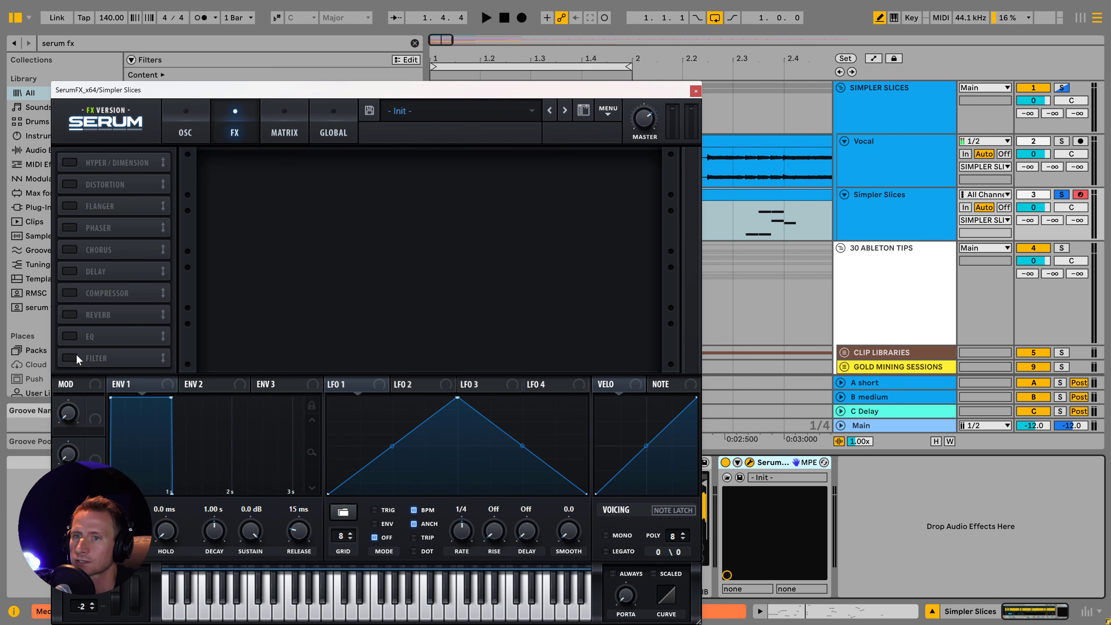
# - Enable the Filter effect in Serum FX and set its filter type to Combs
pyautogui.click(78, 359)
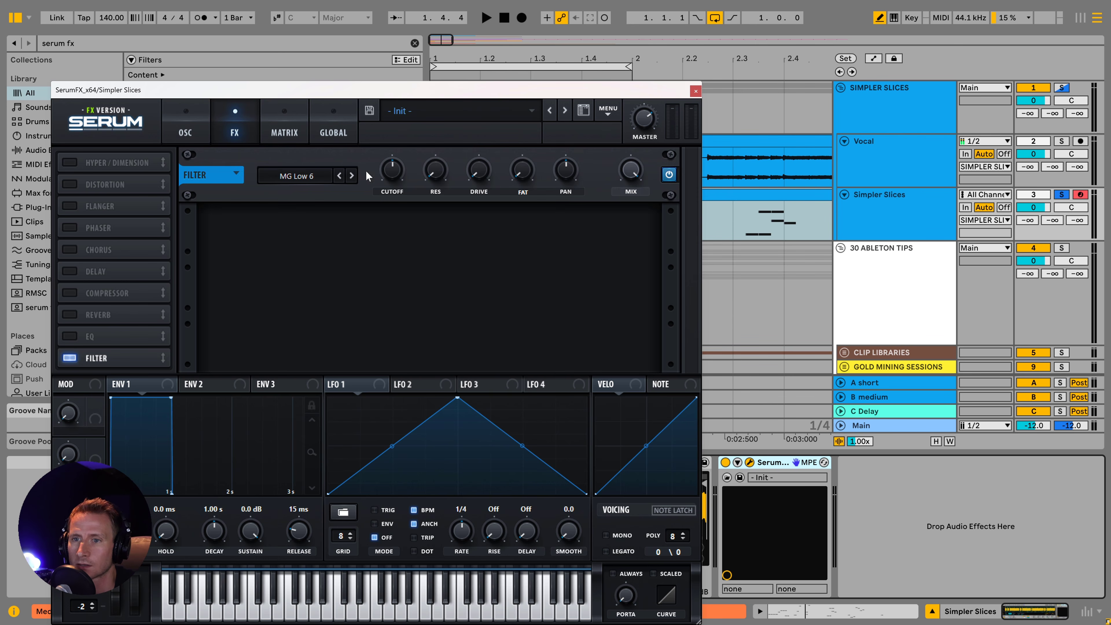
pyautogui.click(350, 176)
pyautogui.moveTo(306, 229)
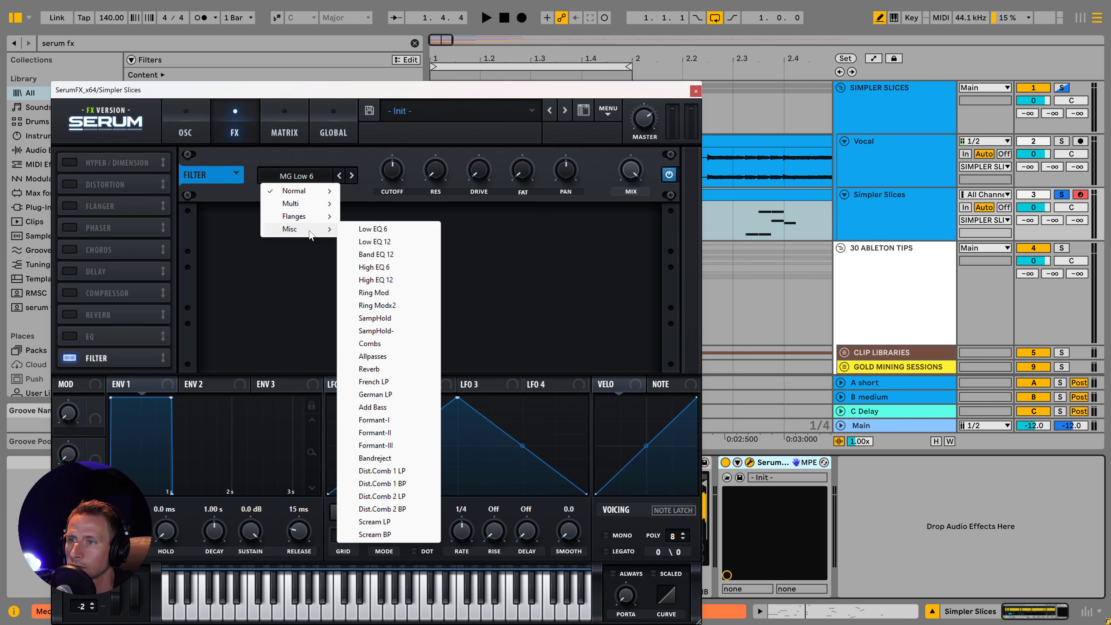
pyautogui.click(378, 344)
# - Adjust the comb filter's cutoff while the vocal slices play, and close the Serum FX window
pyautogui.moveTo(388, 169); pyautogui.dragTo(439, 97)
pyautogui.press('space')
pyautogui.moveTo(394, 164); pyautogui.dragTo(395, 170)
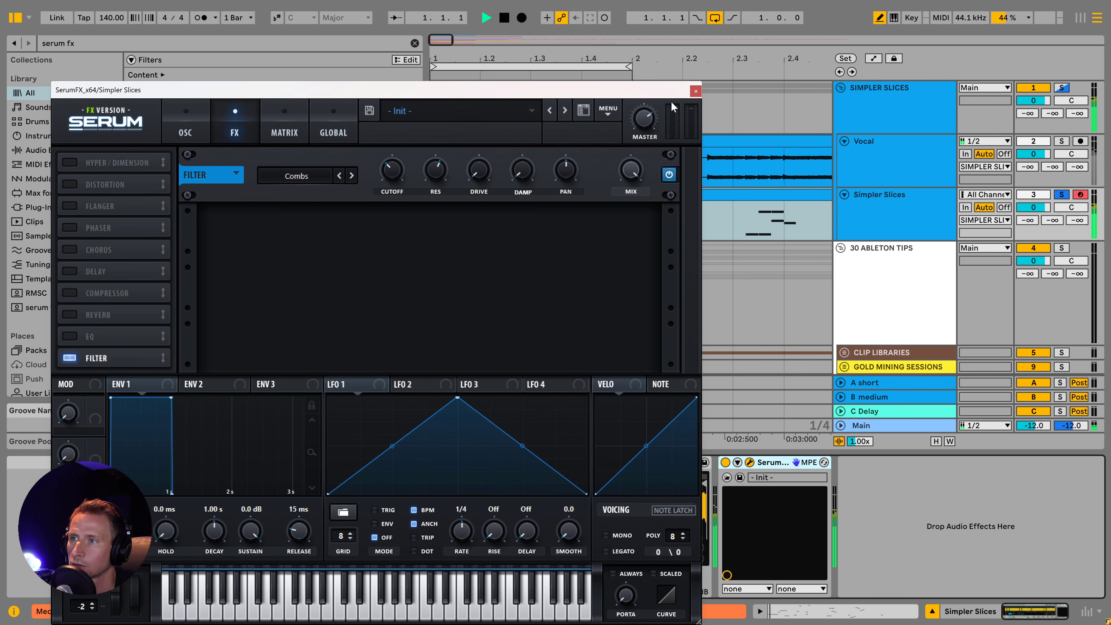
pyautogui.click(696, 91)
pyautogui.press('space')
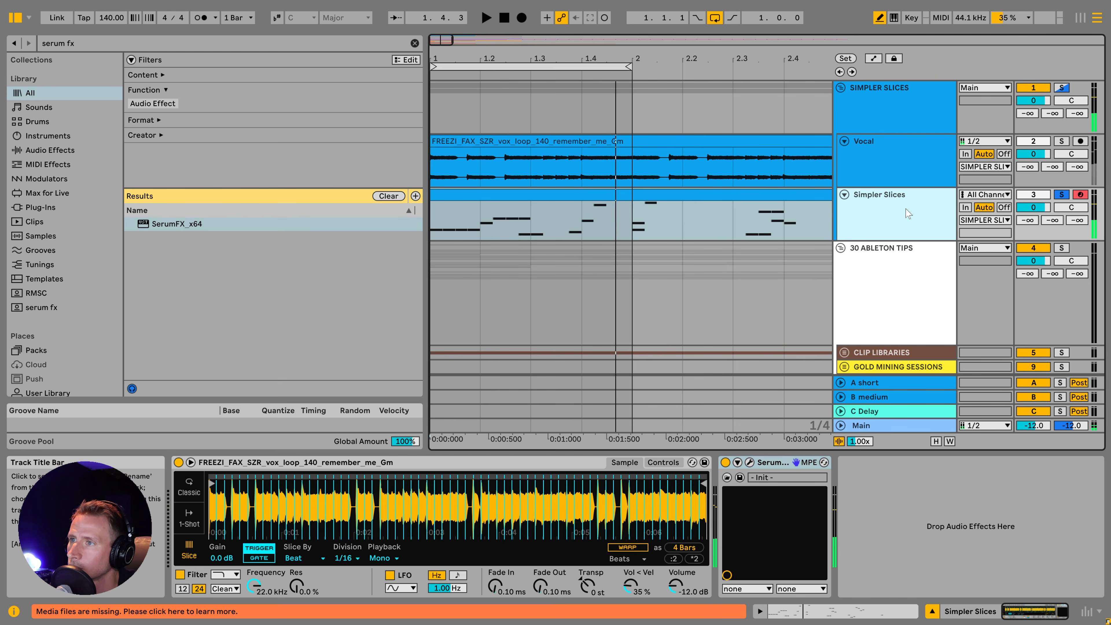
# - Rename the Simpler Slices track to "Fun Vocal Chop"
pyautogui.click(907, 212)
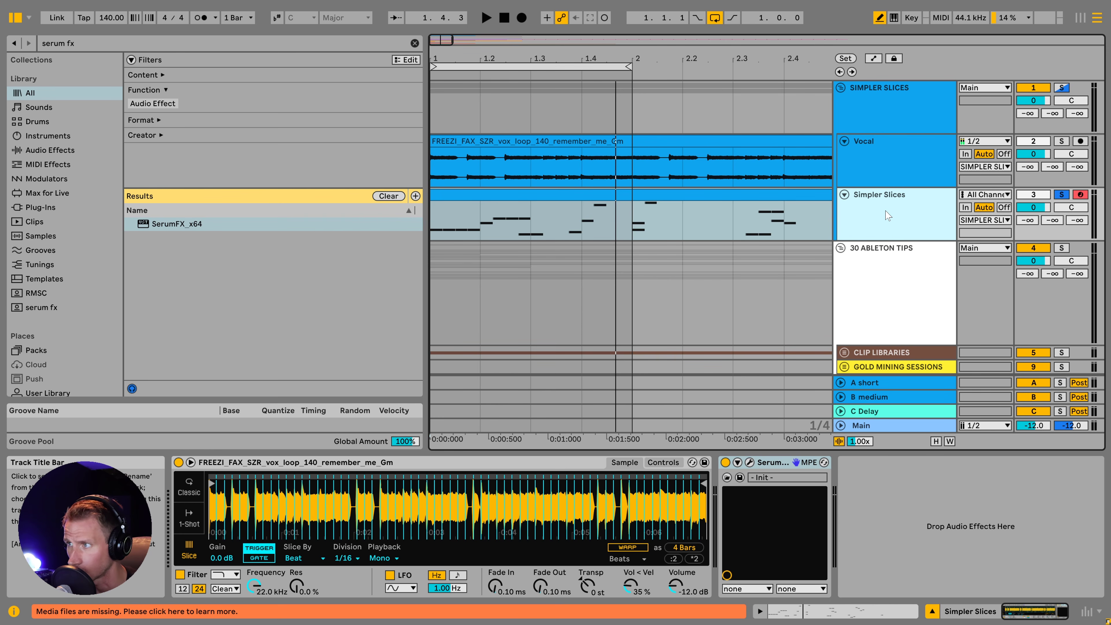
pyautogui.hotkey('ctrl', 'r')
pyautogui.write('F')
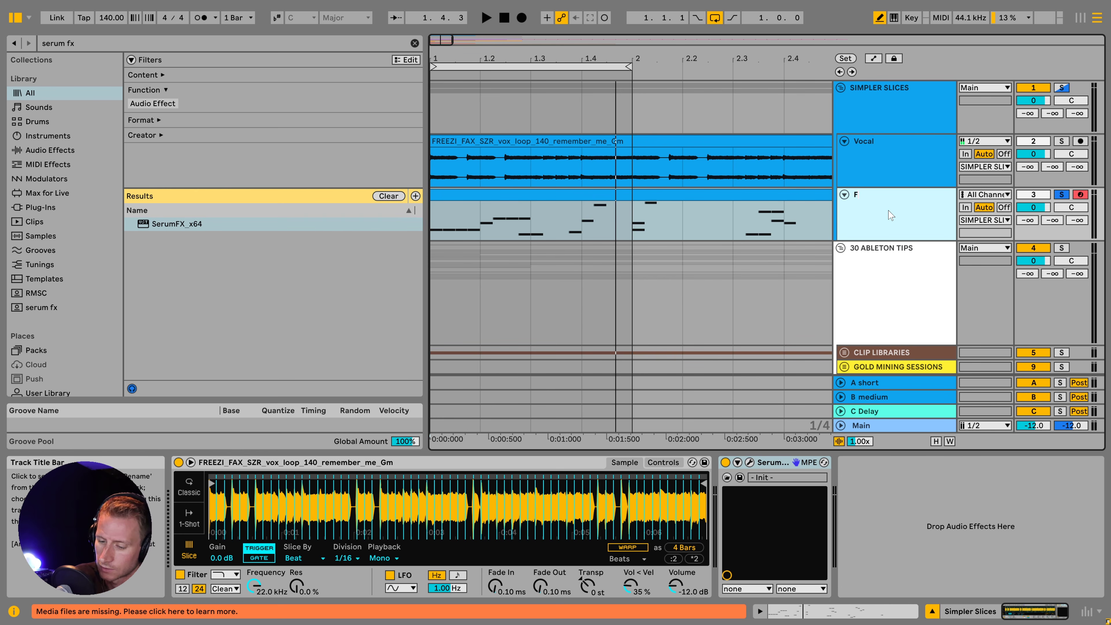
pyautogui.write('un Vocal Chop')
pyautogui.press('Return')
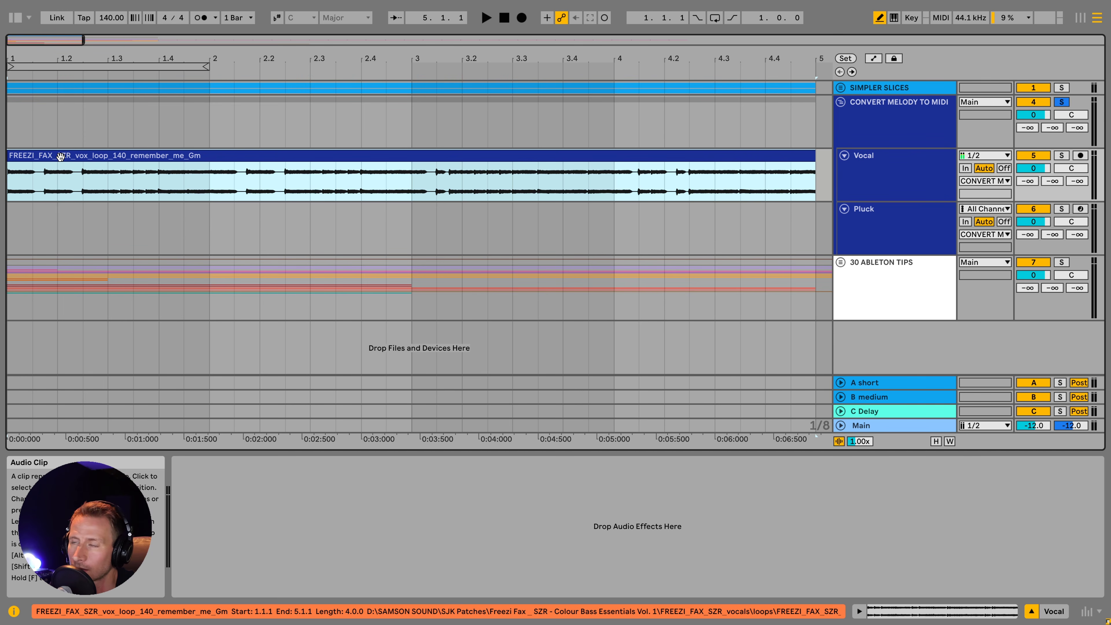
# - Convert the melody of the Vocal track's audio clip to a new MIDI track and unfold that track
pyautogui.rightClick(61, 157)
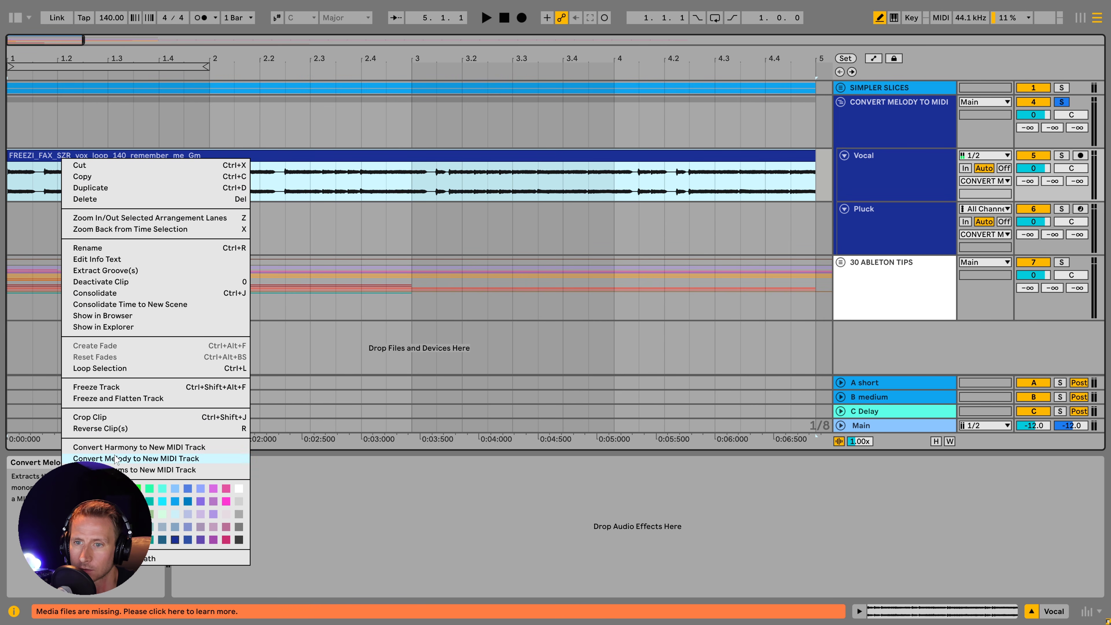
pyautogui.click(120, 460)
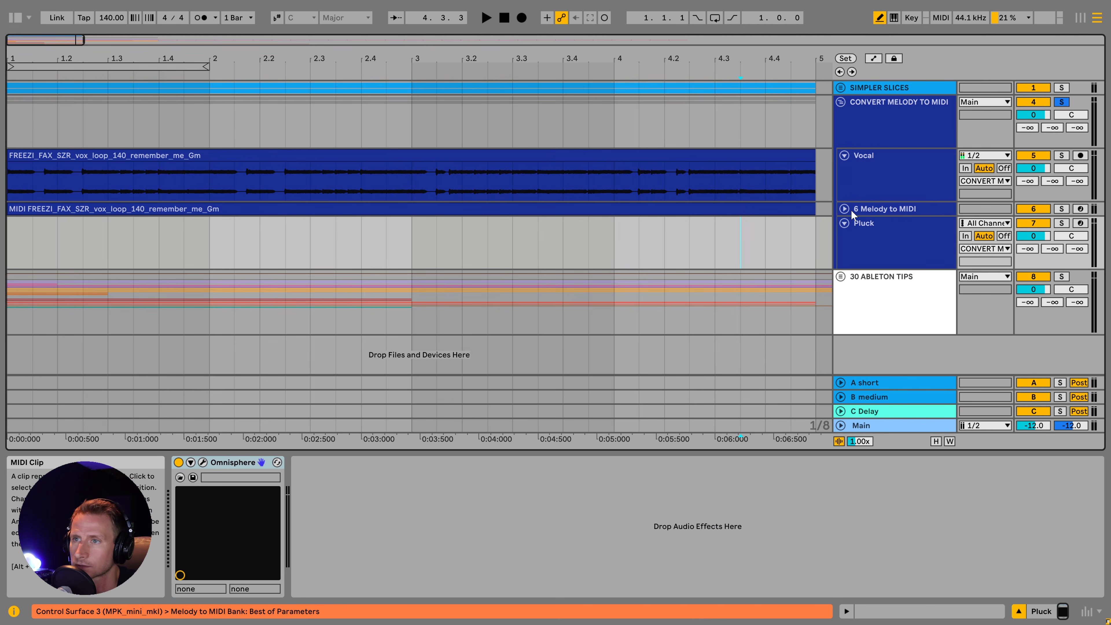
pyautogui.click(844, 209)
# - Play the converted melody track soloed, and solo the original Vocal track for comparison
pyautogui.click(1061, 209)
pyautogui.click(120, 209)
pyautogui.press('space')
pyautogui.press('space')
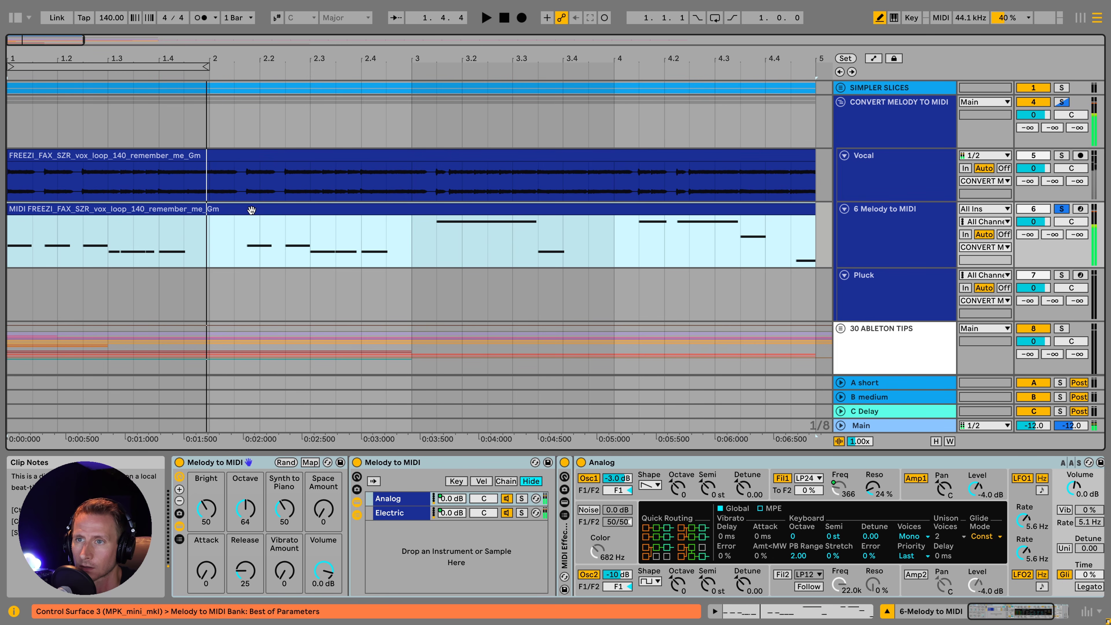
pyautogui.click(1063, 157)
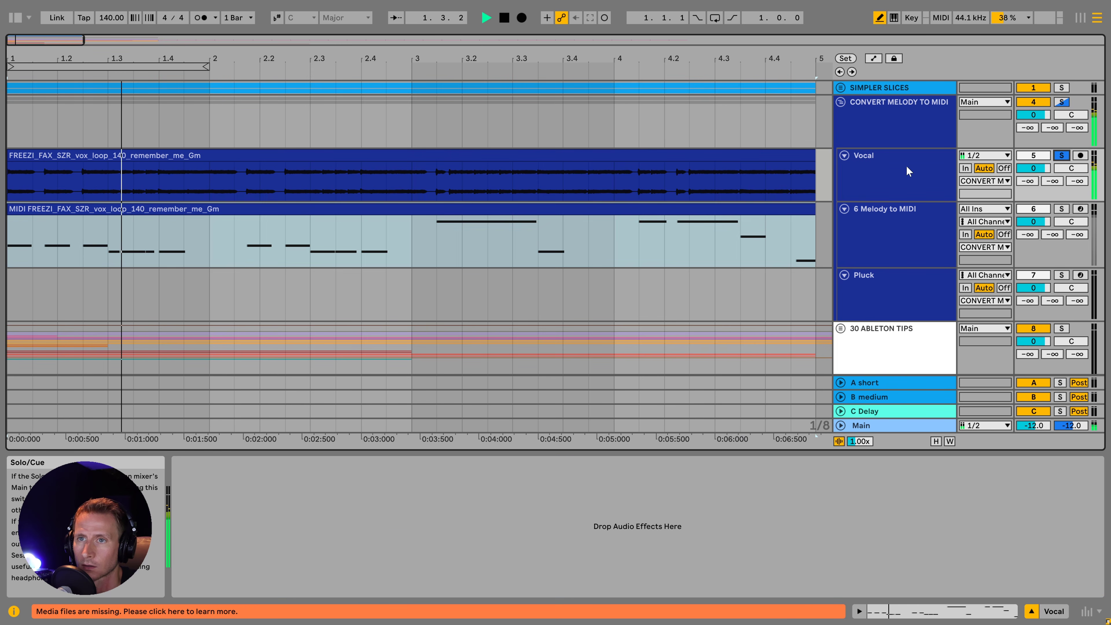
# - Copy the converted melody clip onto the Pluck track, and play that track soloed
pyautogui.moveTo(392, 208); pyautogui.dragTo(490, 273)
pyautogui.click(1061, 275)
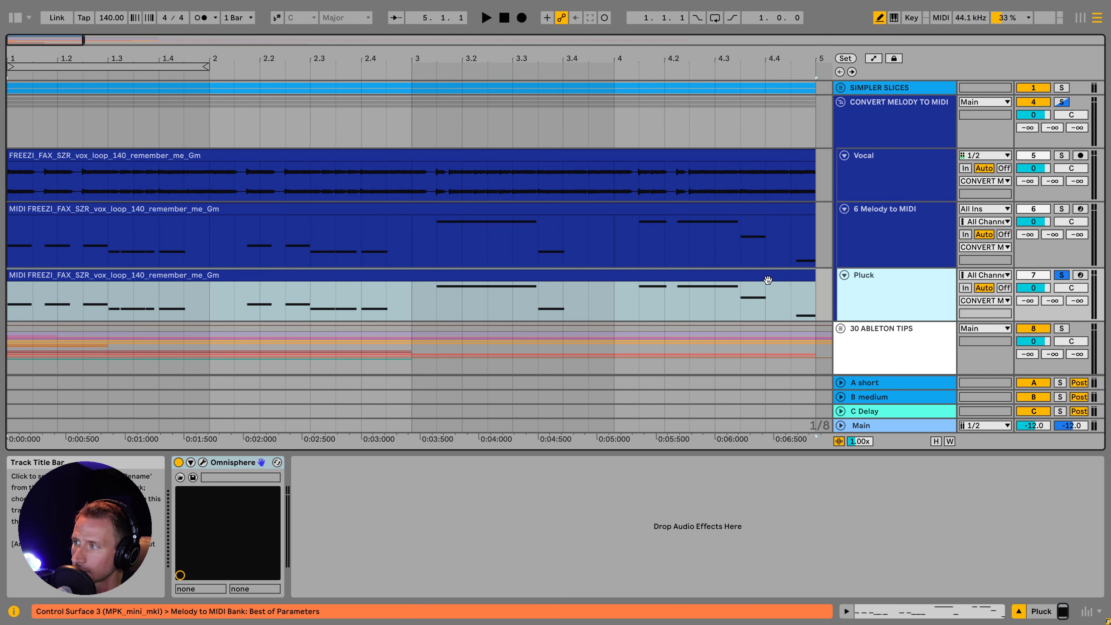
pyautogui.click(802, 277)
pyautogui.press('space')
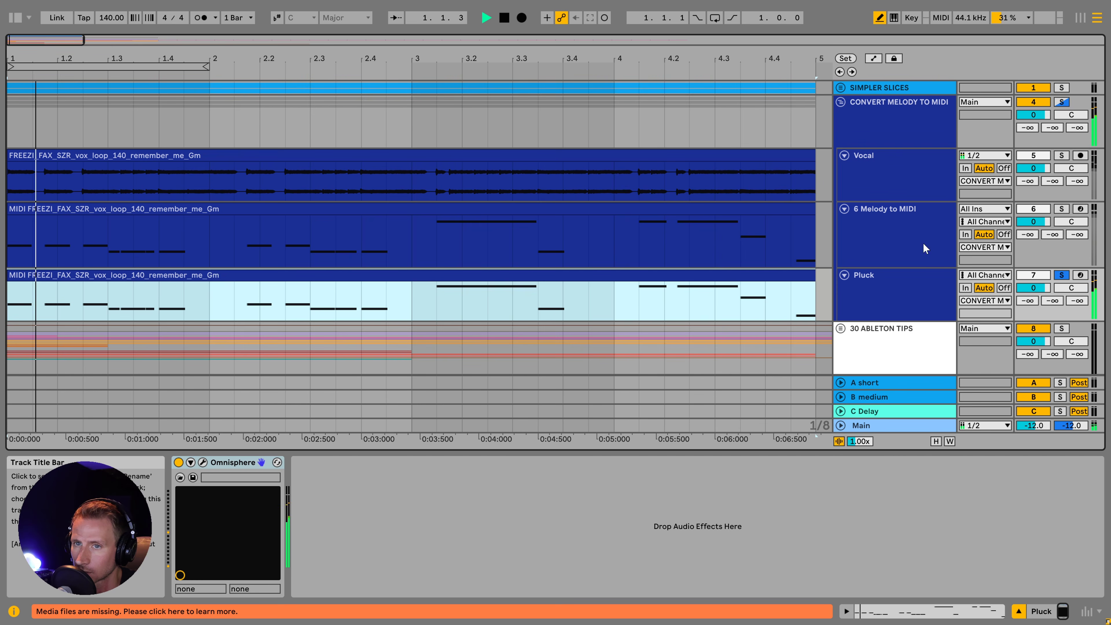
# - Listen to the Vocal track soloed together with the Pluck track
pyautogui.click(1061, 155)
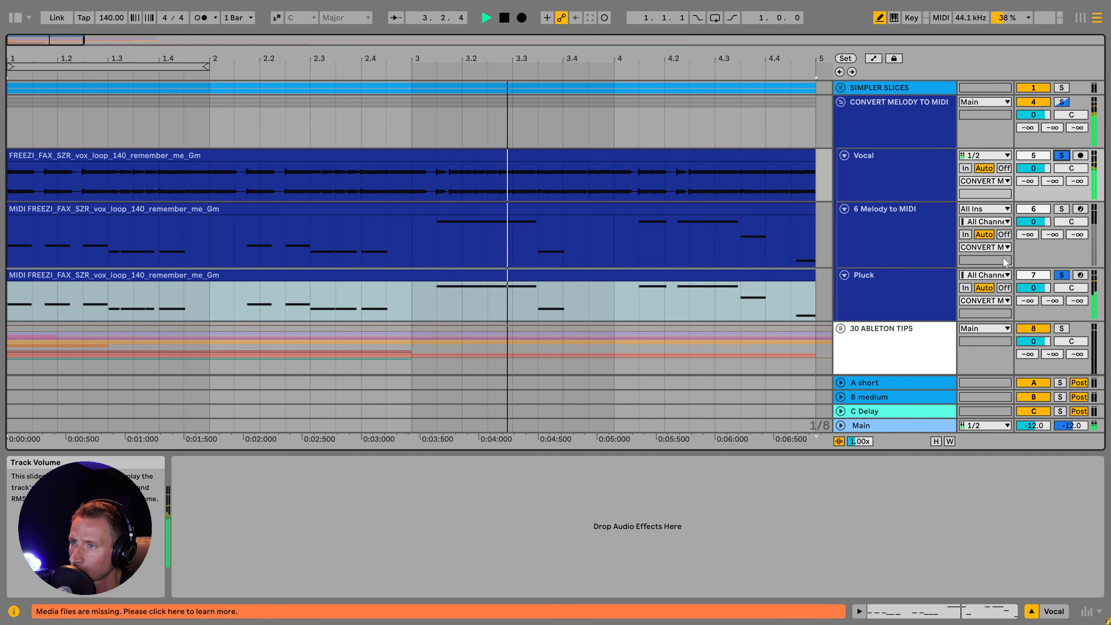
pyautogui.press('space')
pyautogui.click(1061, 155)
# - Bring up the Vocal clip's options for converting harmony, melody or drums to a new MIDI track
pyautogui.click(159, 151)
pyautogui.rightClick(158, 153)
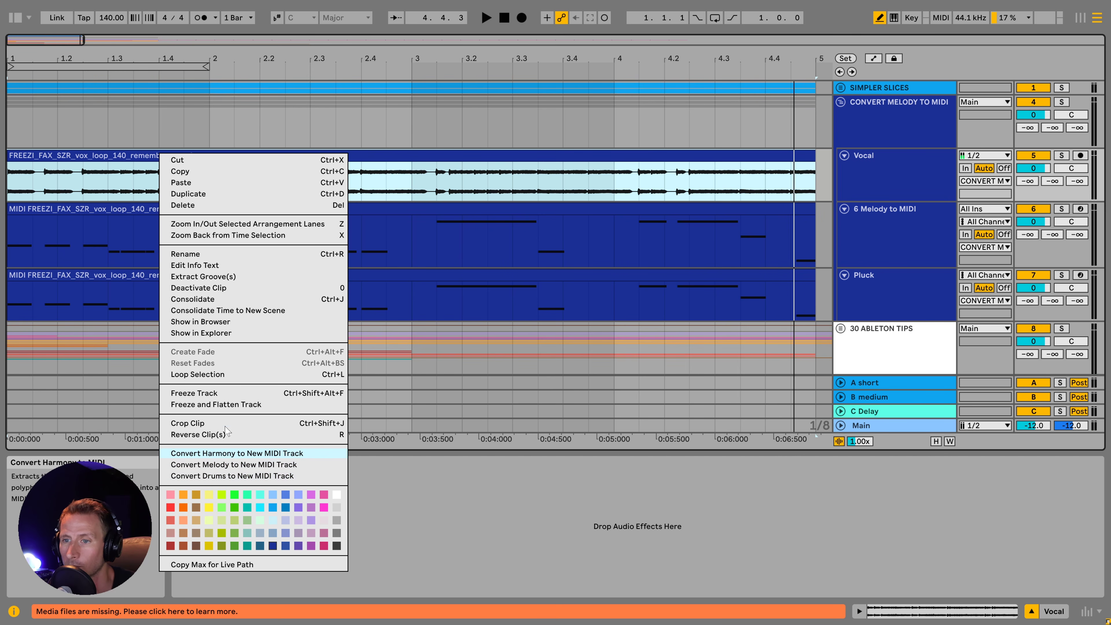
pyautogui.click(229, 463)
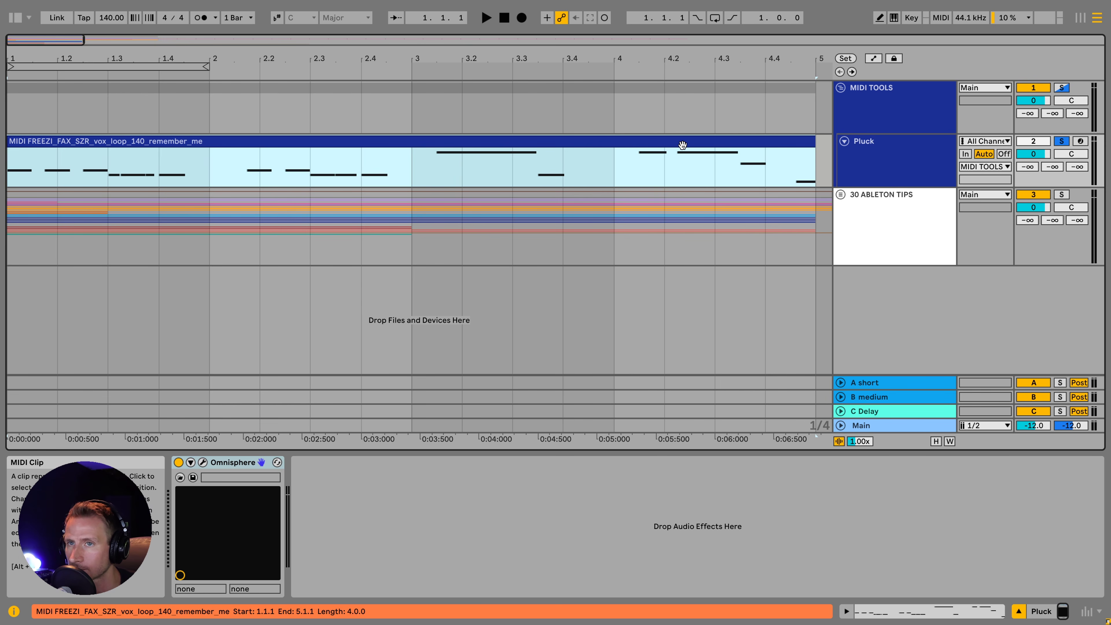
# - Open the Pluck track's MIDI clip in the note editor and set its scale to D#/Eb Minor
pyautogui.press('space')
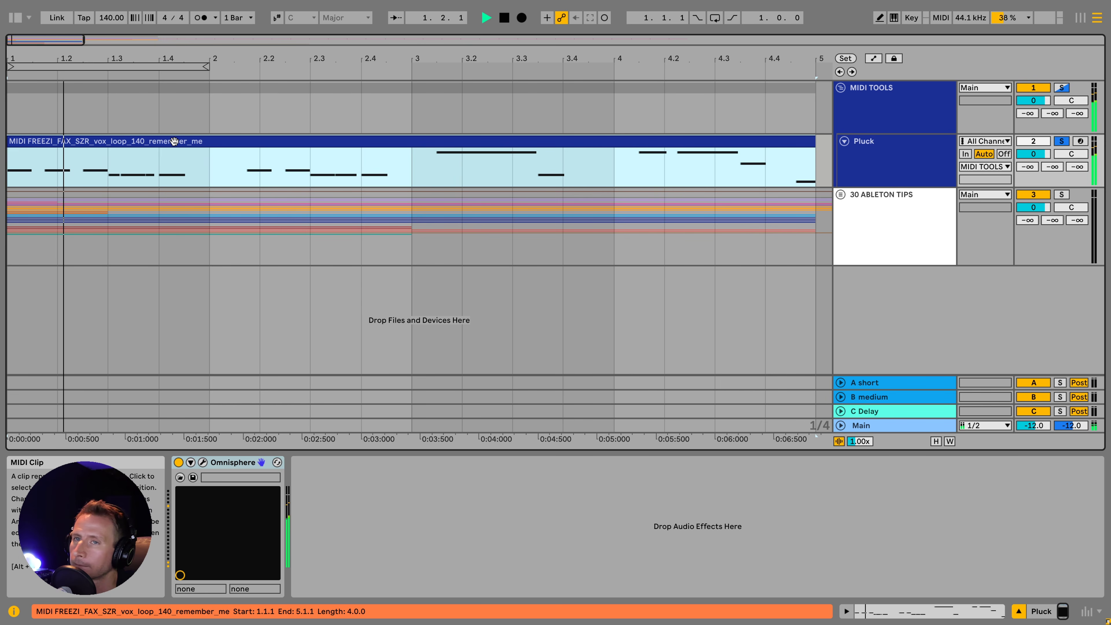
pyautogui.doubleClick(99, 140)
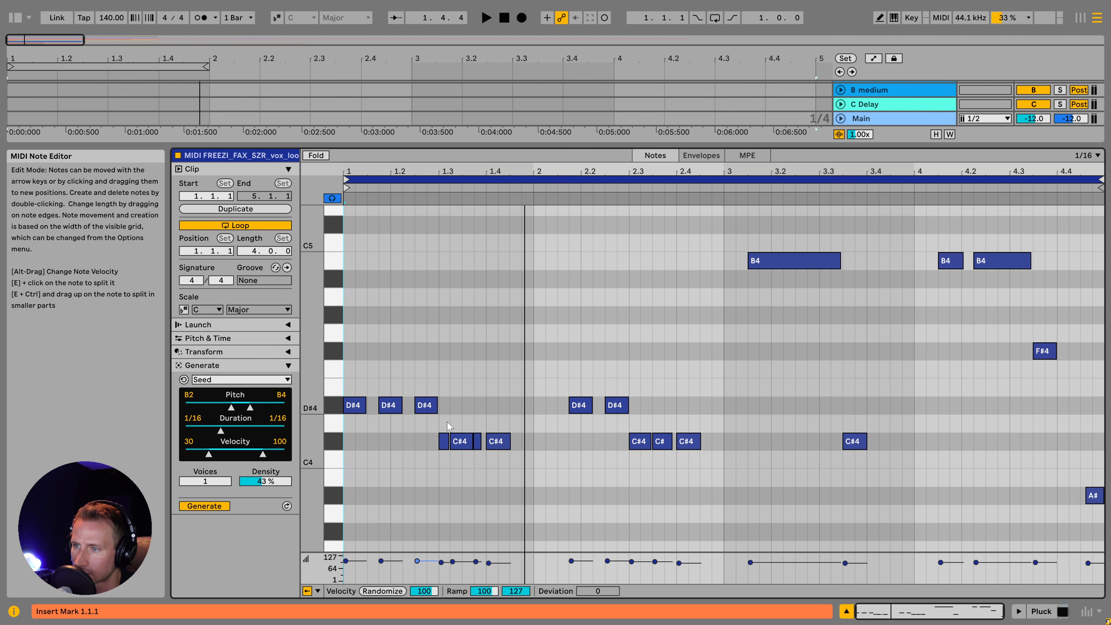
pyautogui.click(277, 18)
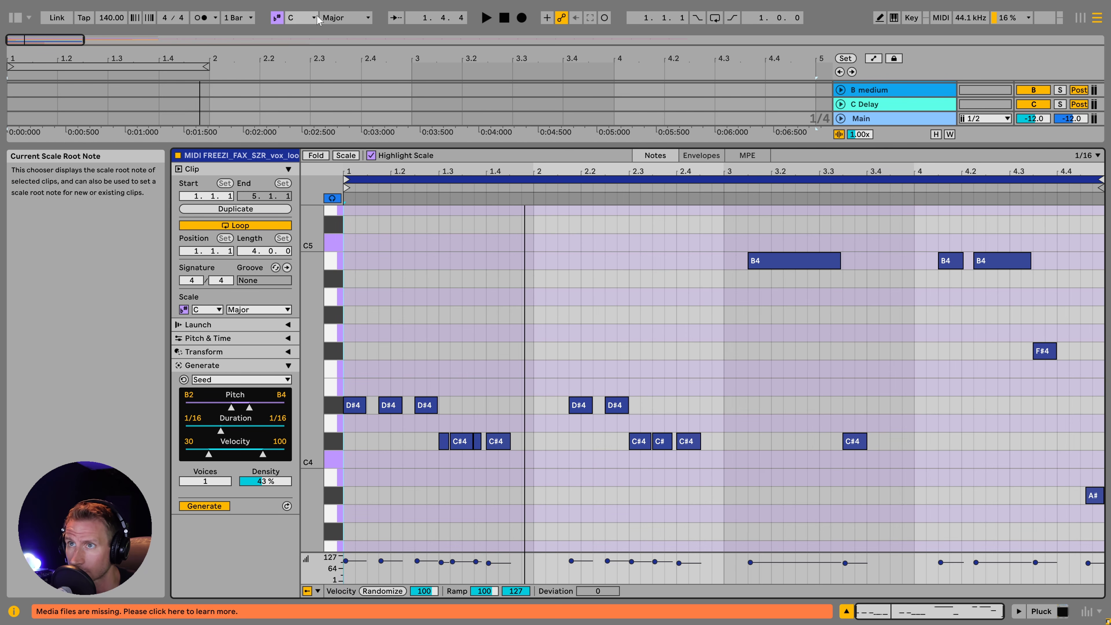
pyautogui.click(306, 18)
pyautogui.click(300, 68)
pyautogui.click(345, 18)
pyautogui.click(335, 42)
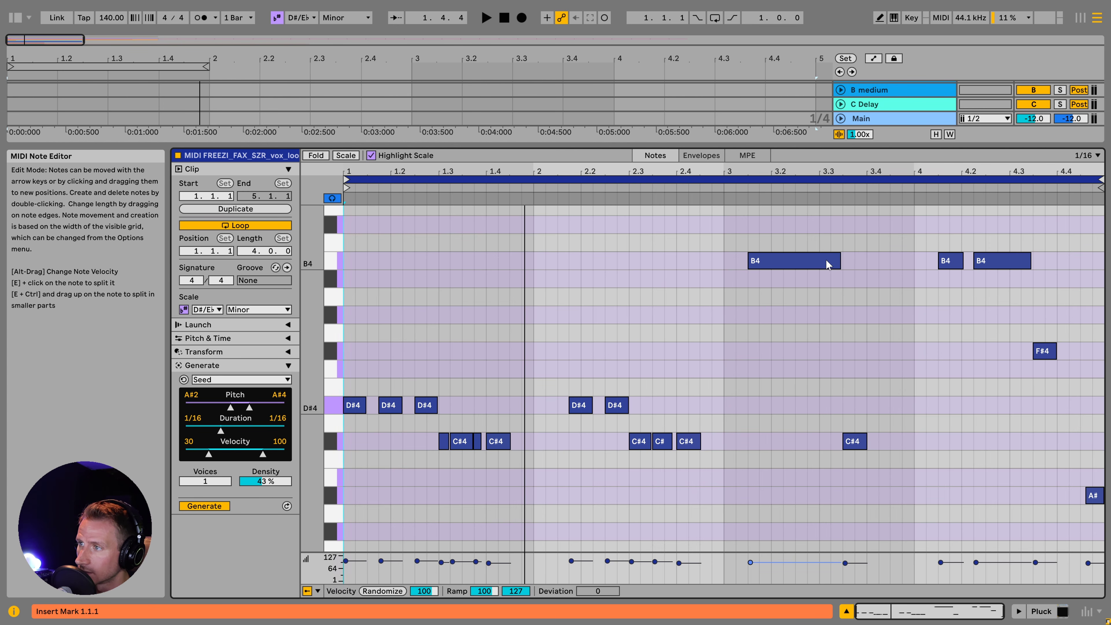
# - Return to the arrangement and rename the Pluck track to "Main Melody"
pyautogui.hotkey('shift', 'Tab')
pyautogui.click(846, 167)
pyautogui.hotkey('ctrl', 'r')
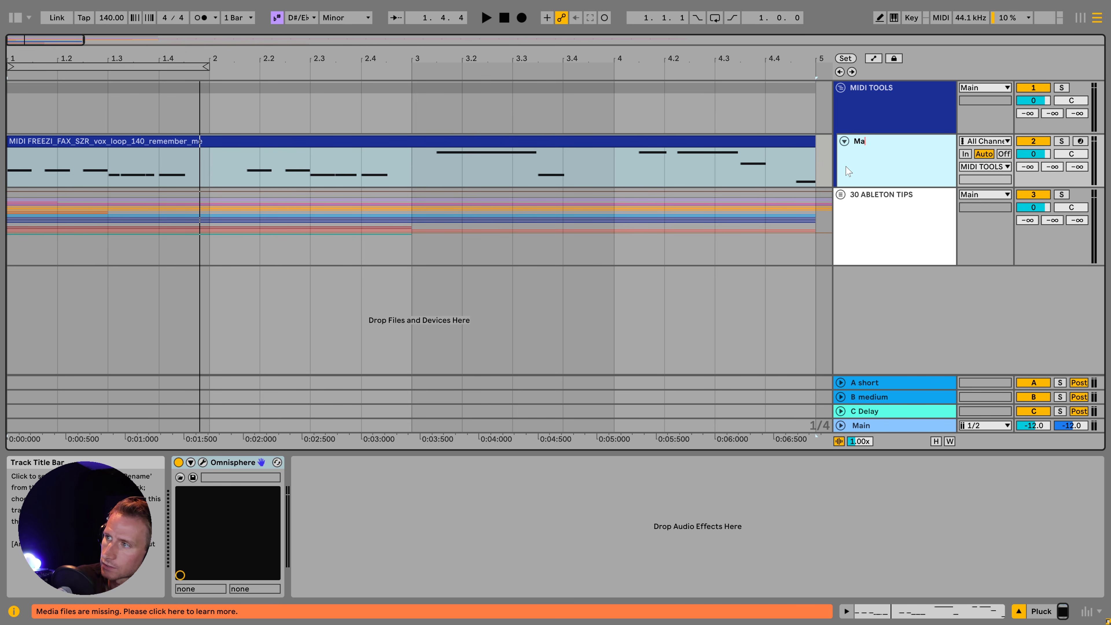
pyautogui.press('Return')
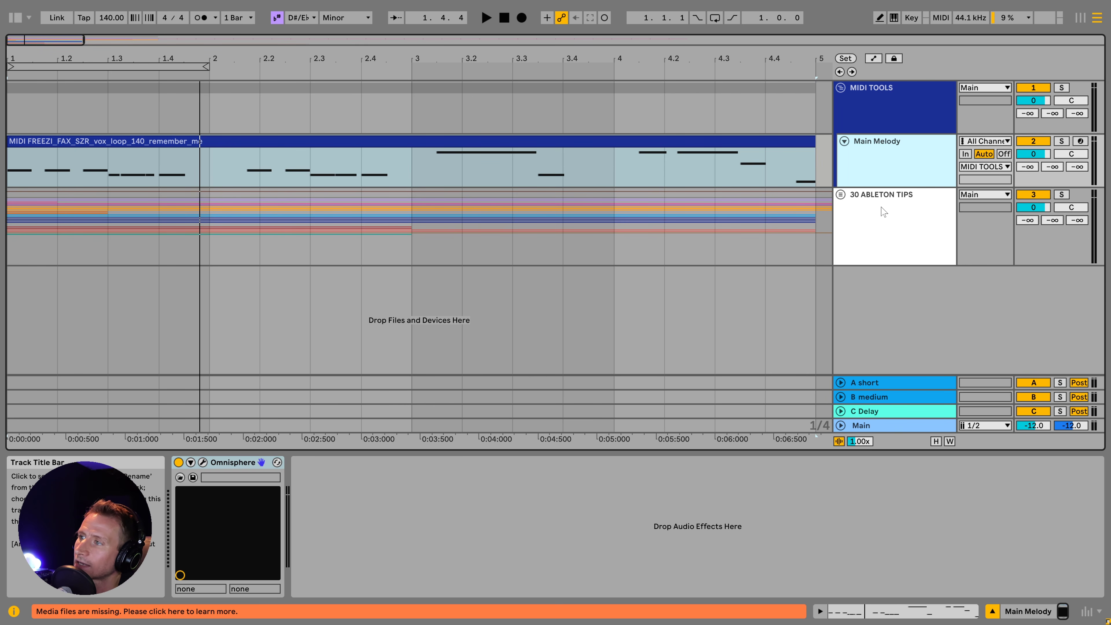
# - Duplicate the Main Melody track and name the copy "Counter Melody"
pyautogui.hotkey('ctrl', 'd')
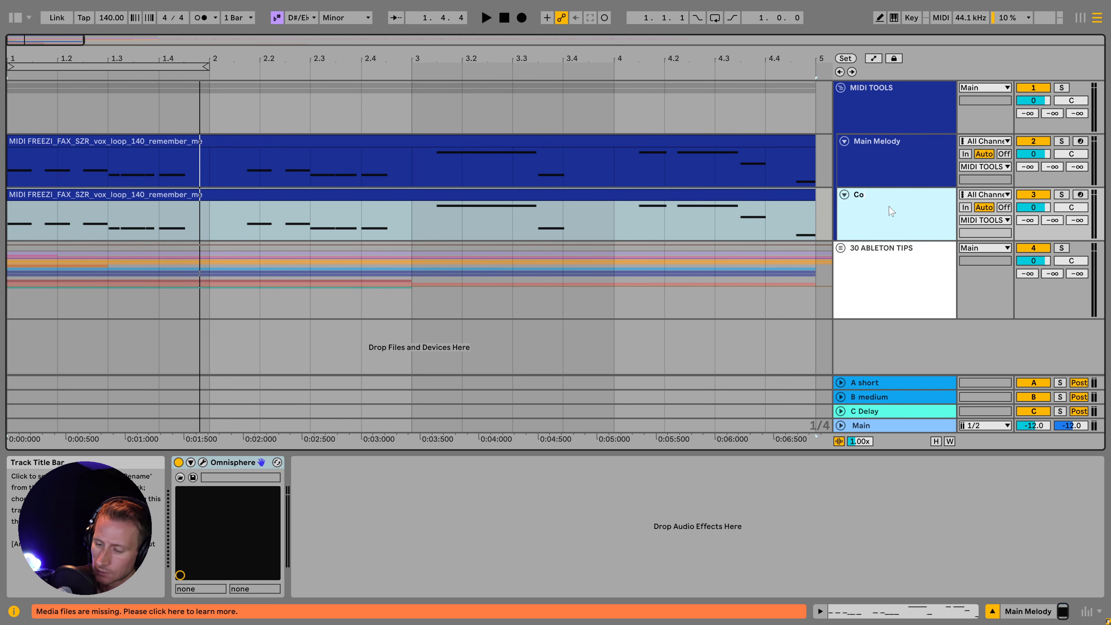
pyautogui.write('Counter Melody')
pyautogui.press('Return')
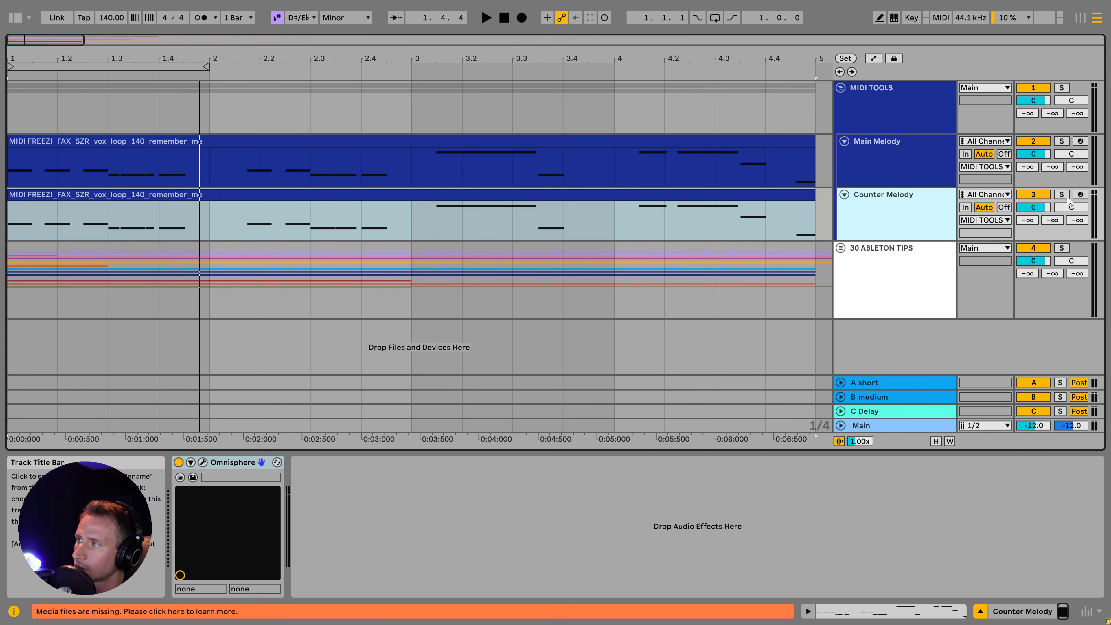
# - Open the Counter Melody track's MIDI clip and delete all of its notes
pyautogui.click(672, 194)
pyautogui.doubleClick(673, 195)
pyautogui.hotkey('ctrl', 'a')
pyautogui.press('Delete')
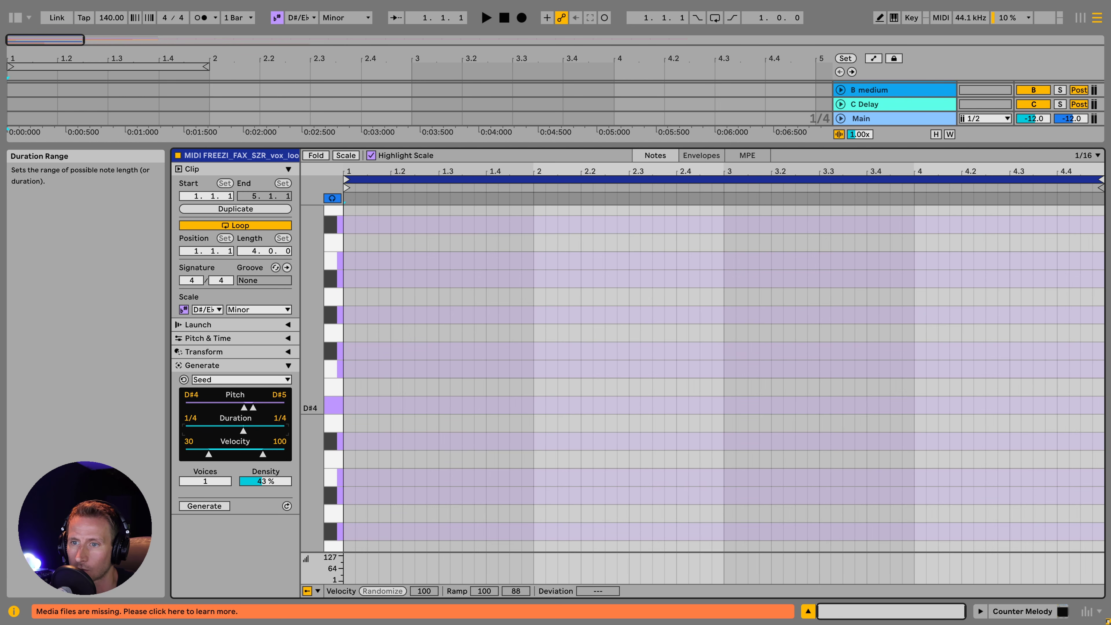
# - Generate notes with Seed in the D#4 to D#5 range at 1/8 duration, regenerating several times for different variations
pyautogui.click(204, 505)
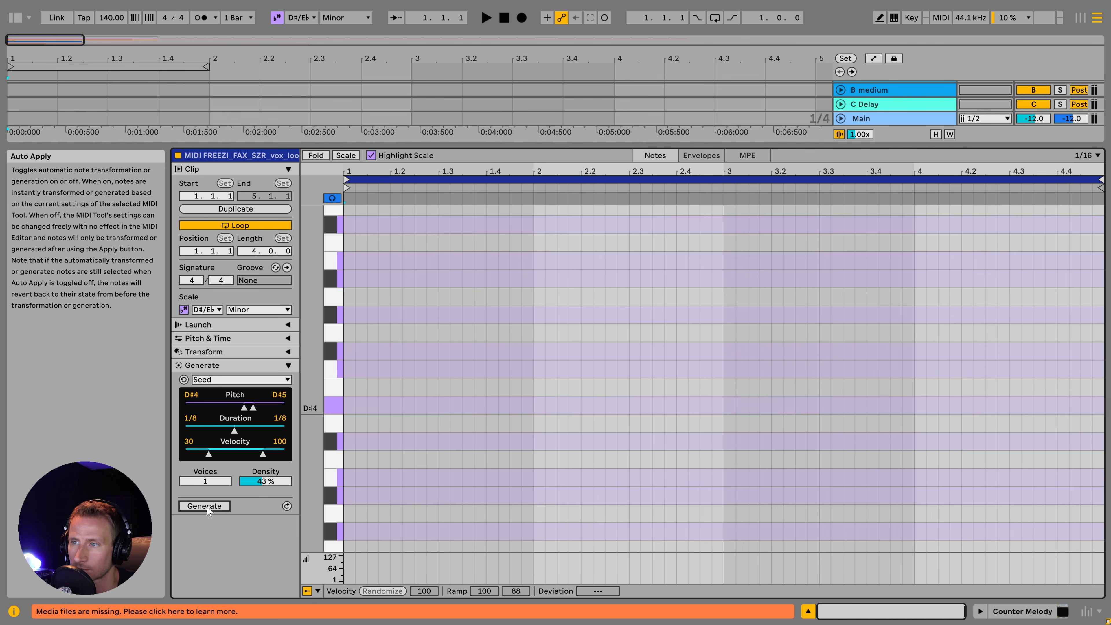
pyautogui.scroll(5, 528, 422)
pyautogui.click(530, 423)
pyautogui.click(213, 505)
pyautogui.click(213, 505)
pyautogui.click(213, 505)
pyautogui.click(214, 504)
pyautogui.click(213, 505)
pyautogui.click(213, 504)
pyautogui.click(214, 505)
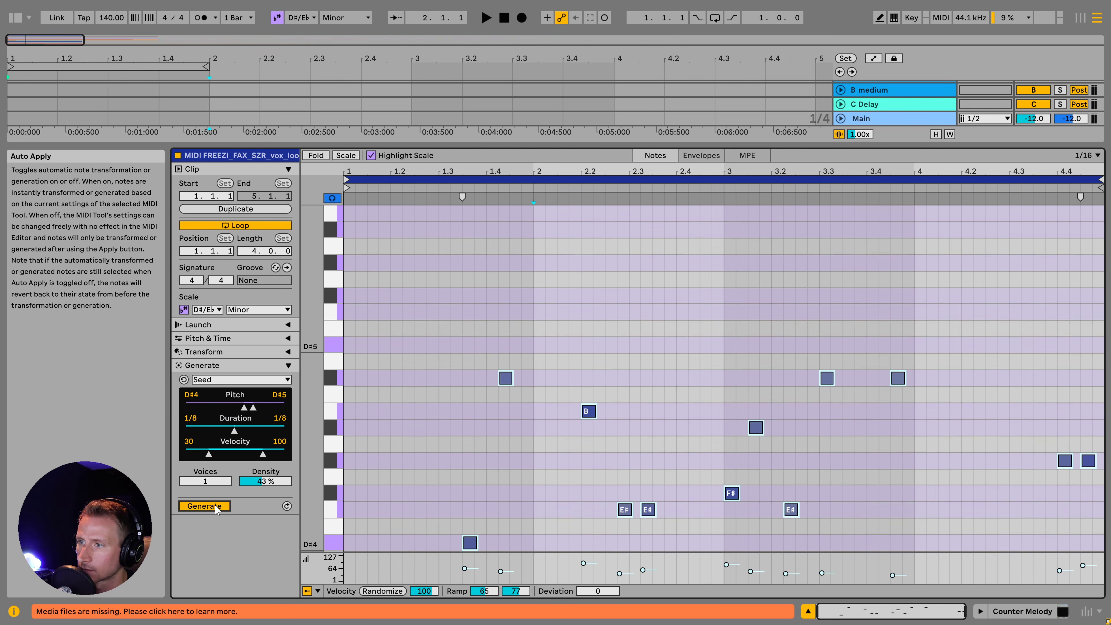
# - Raise the Seed generator's density to 73%
pyautogui.scroll(-3, 522, 449)
pyautogui.scroll(2, 523, 449)
pyautogui.moveTo(253, 485); pyautogui.dragTo(253, 478)
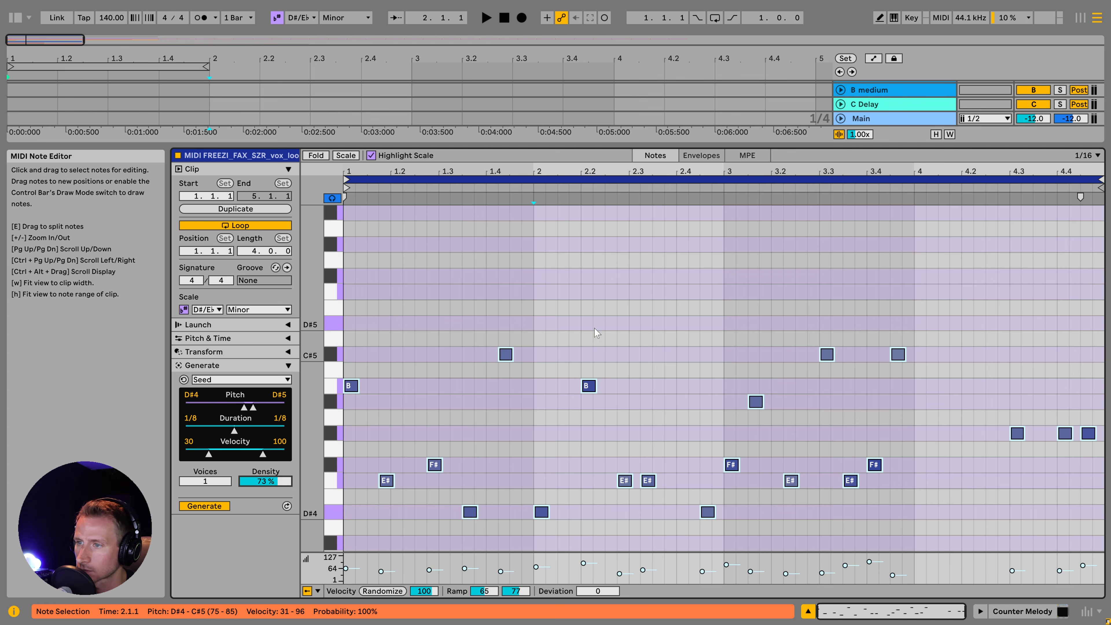
# - Solo the Main Melody track along with the Counter Melody track and play both from bar 1
pyautogui.hotkey('shift', 'Tab')
pyautogui.keyDown('ctrl'); pyautogui.click(1062, 141); pyautogui.keyUp('ctrl')
pyautogui.click(23, 143)
pyautogui.press('space')
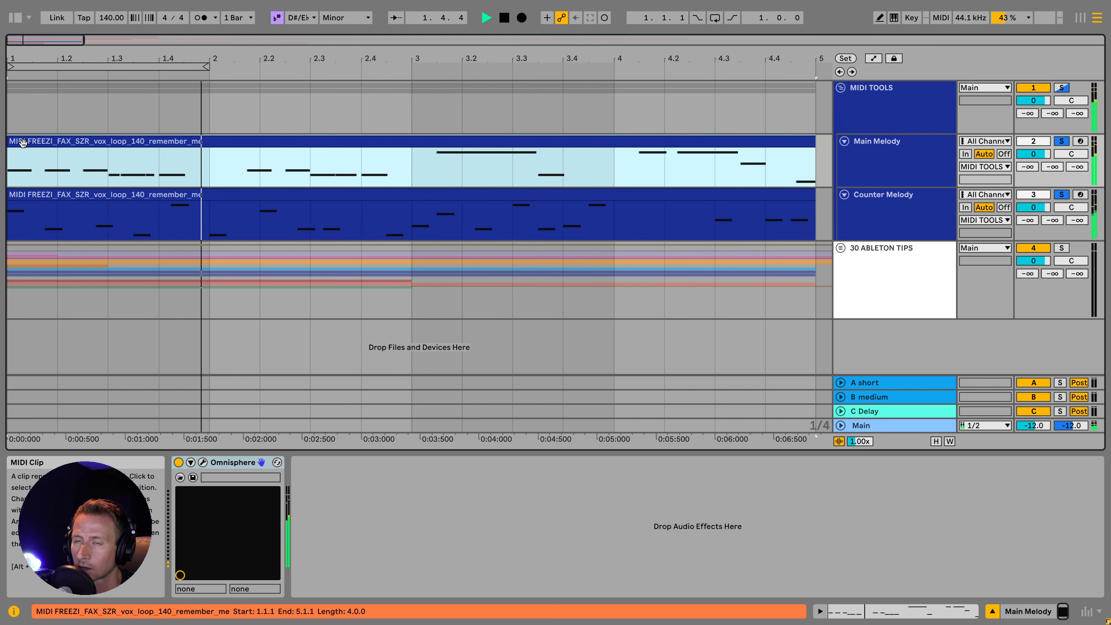
# - Set the Seed duration to 1/16 for the Counter Melody clip, generate new notes and play back the result
pyautogui.click(353, 194)
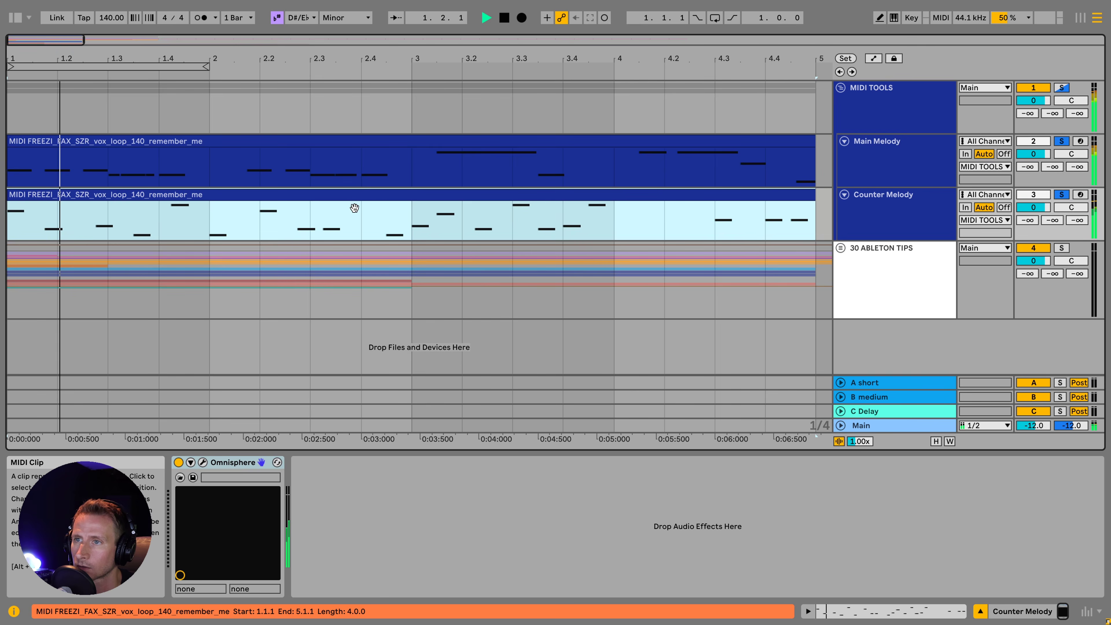
pyautogui.hotkey('shift', 'Tab')
pyautogui.moveTo(235, 432); pyautogui.dragTo(228, 430)
pyautogui.click(214, 505)
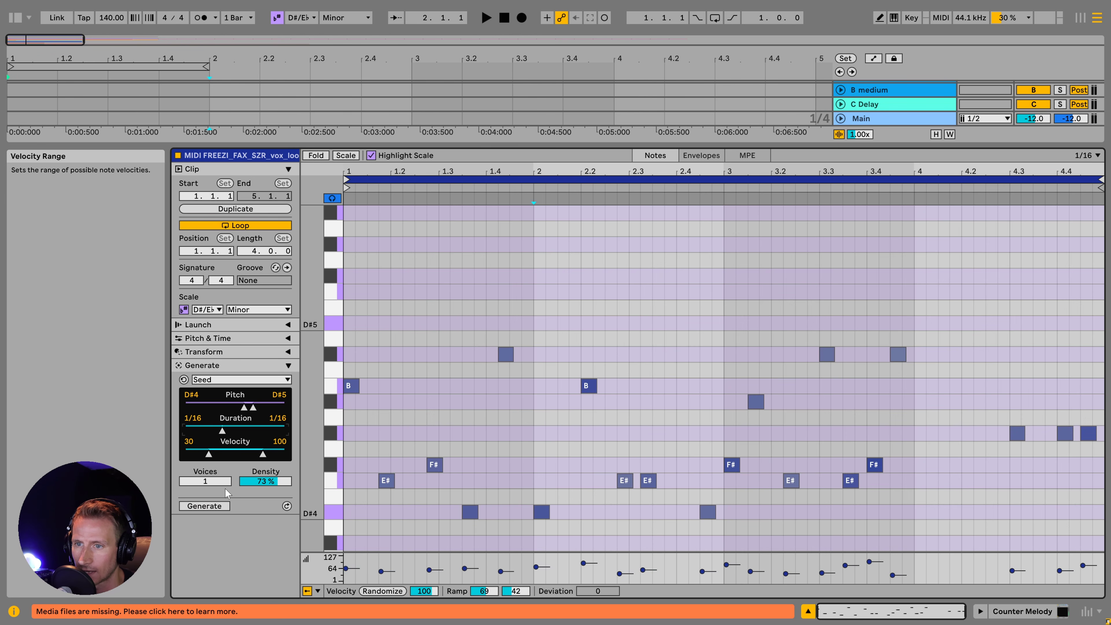
pyautogui.click(209, 506)
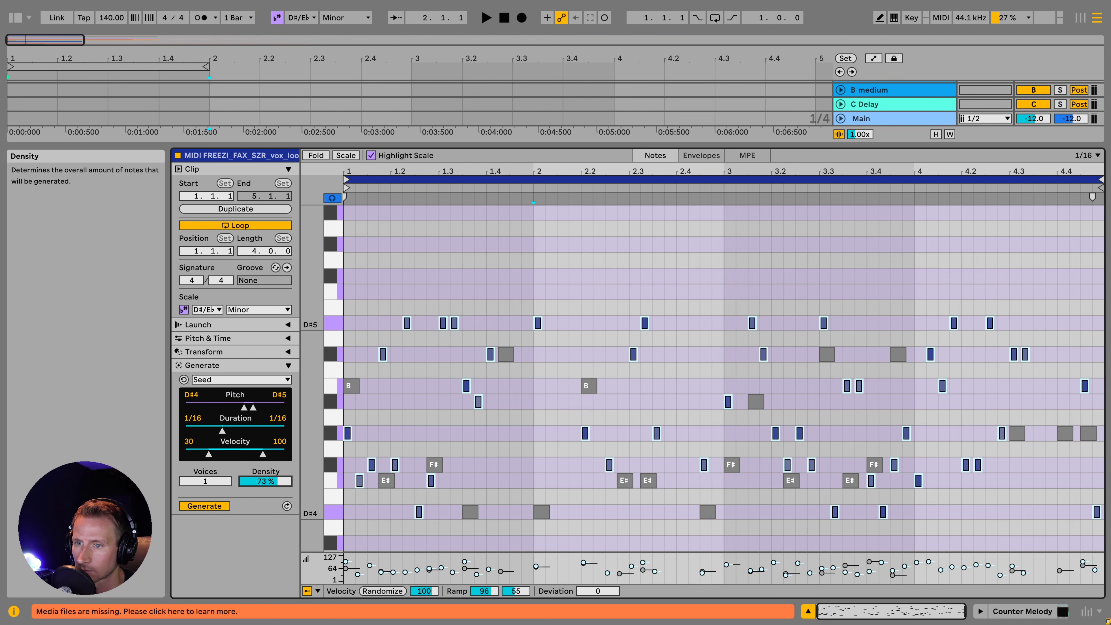
pyautogui.hotkey('shift', 'Tab')
pyautogui.press('space')
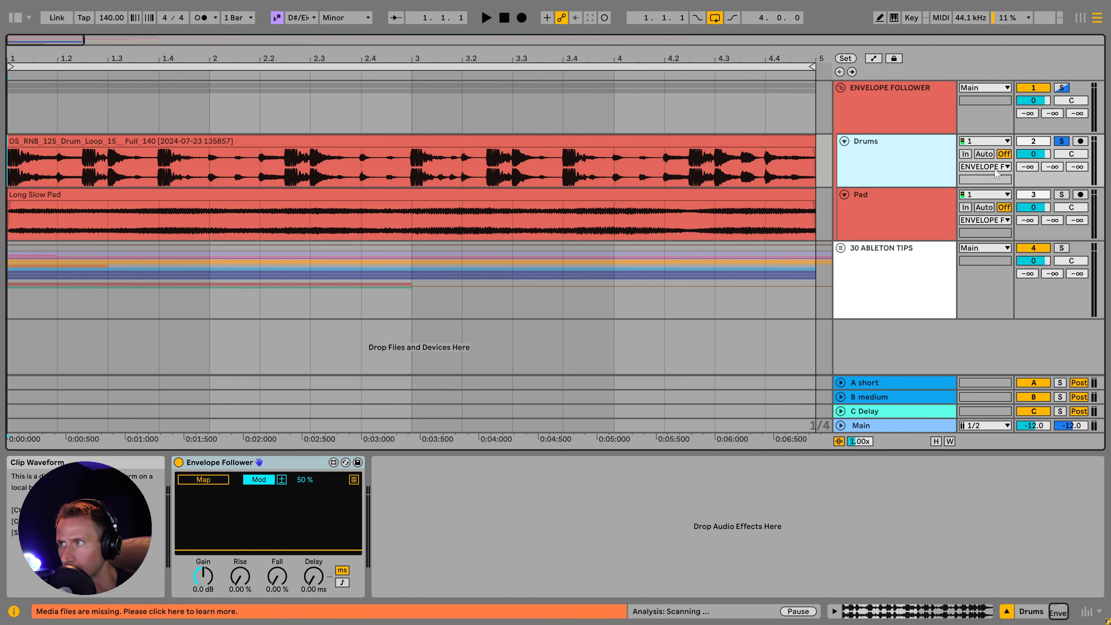
# - Listen to the Drums loop alone, the Long Slow Pad alone, and both tracks soloed together
pyautogui.click(200, 184)
pyautogui.press('space')
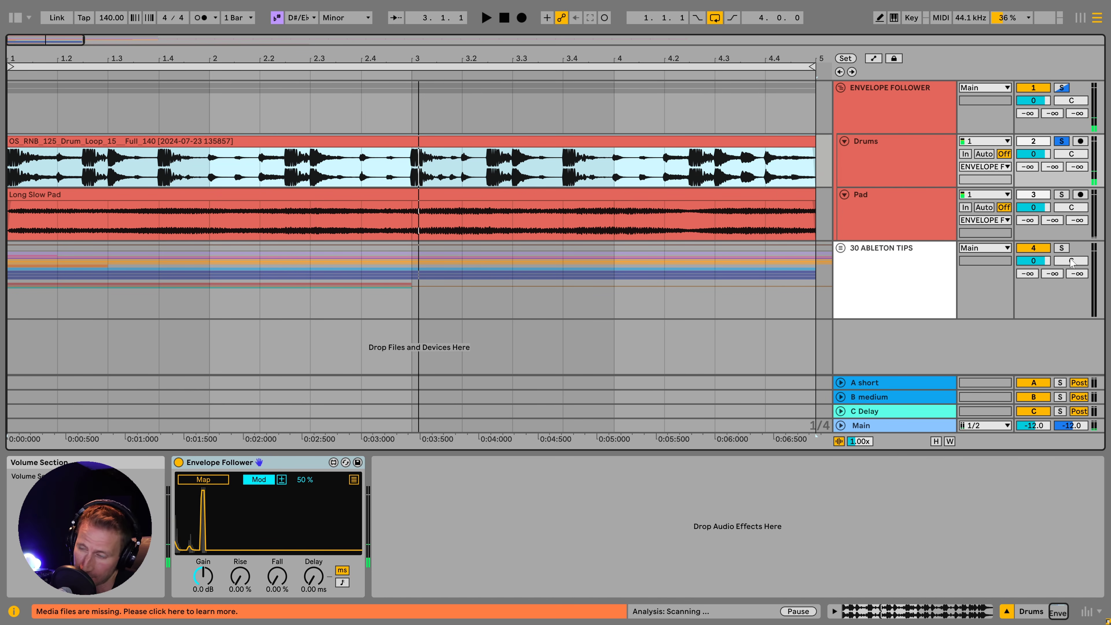
pyautogui.click(1064, 196)
pyautogui.click(940, 211)
pyautogui.click(763, 194)
pyautogui.press('space')
pyautogui.keyDown('ctrl'); pyautogui.click(1061, 140); pyautogui.keyUp('ctrl')
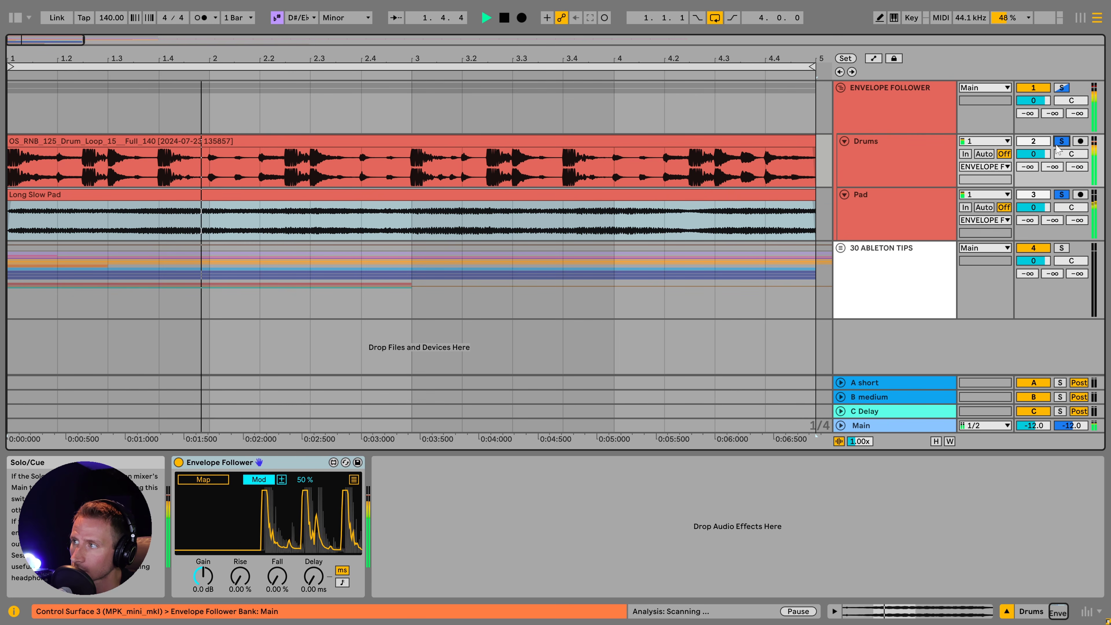
# - Map the Envelope Follower on the Drums track to the Gain of the Utility on the Pad track
pyautogui.click(911, 202)
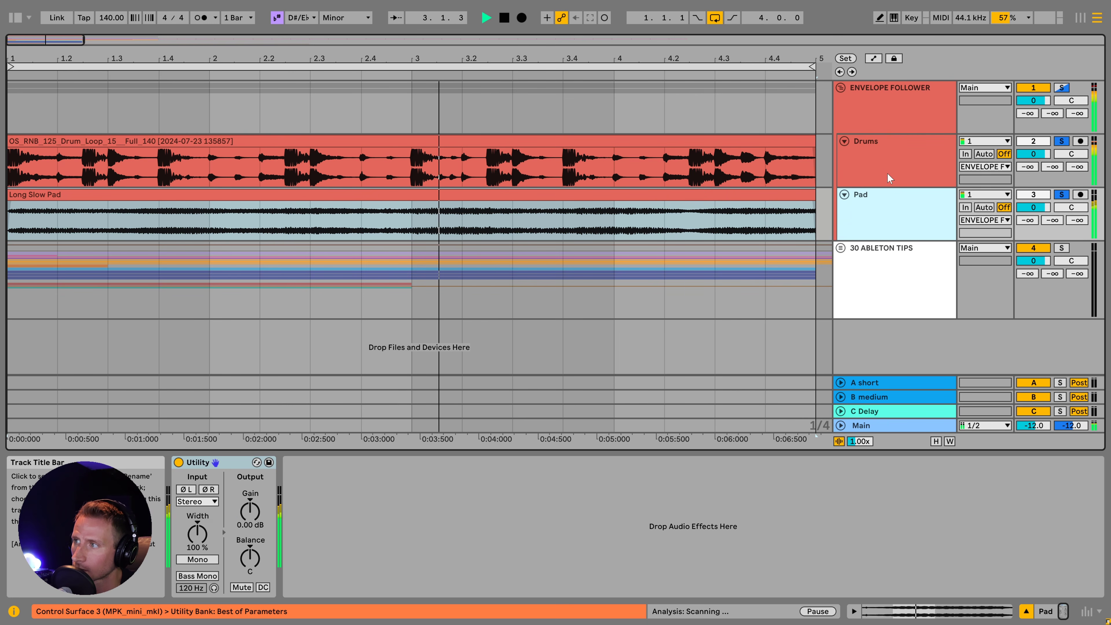
pyautogui.click(875, 166)
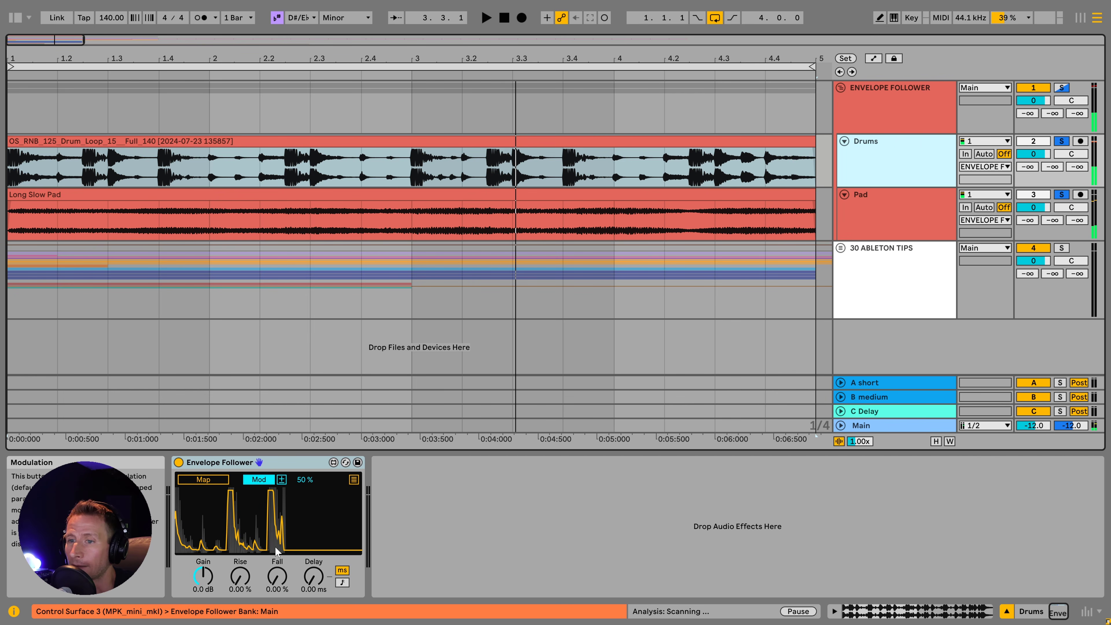
pyautogui.click(911, 215)
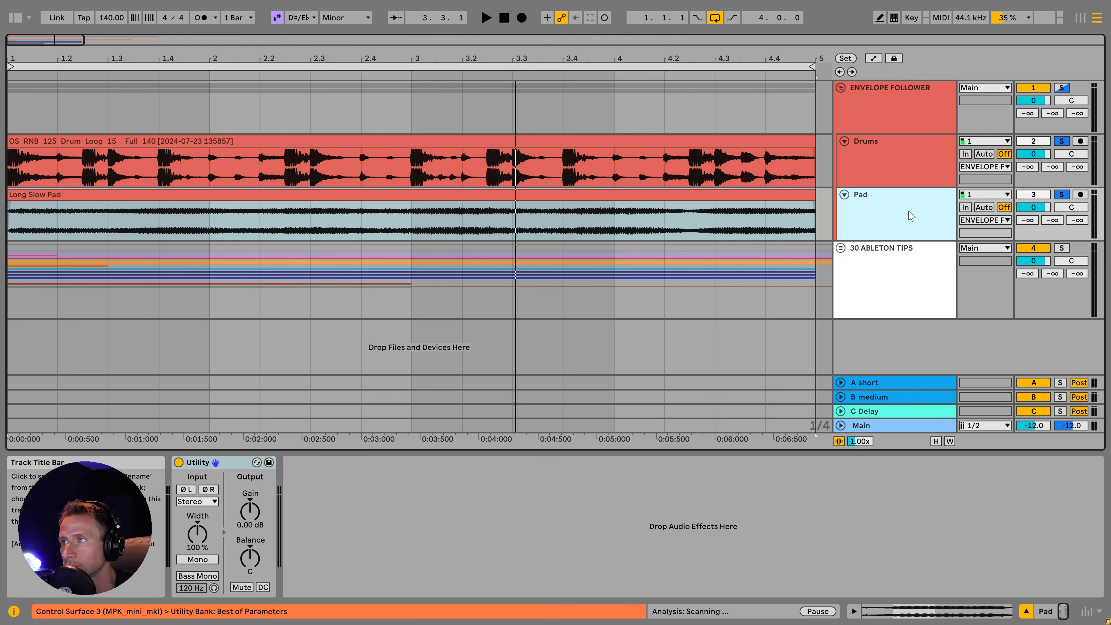
pyautogui.click(899, 168)
pyautogui.click(209, 481)
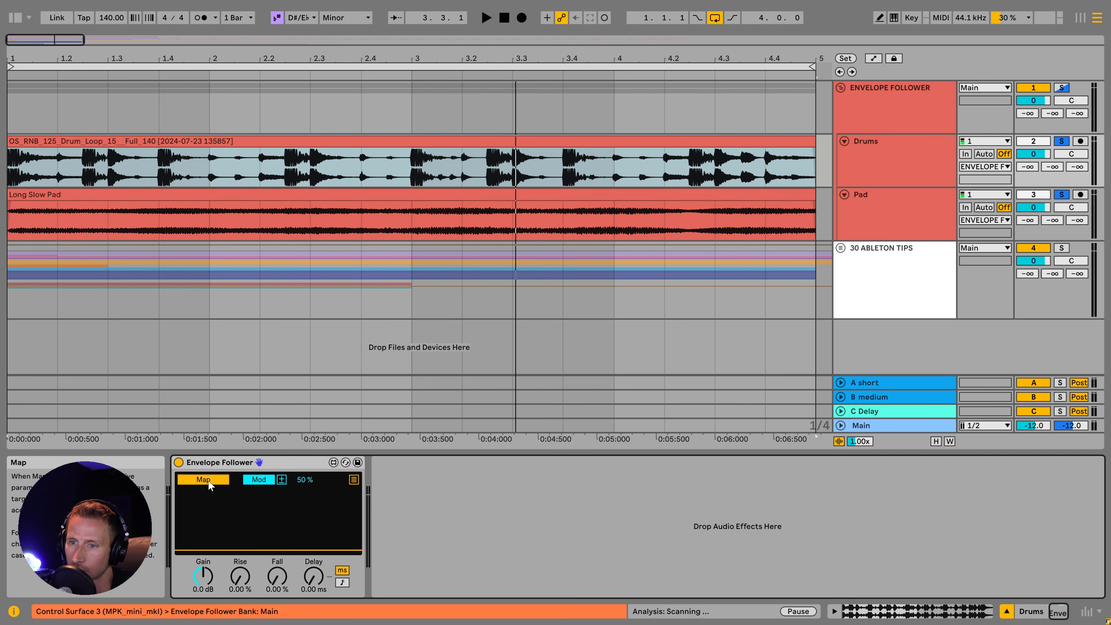
pyautogui.click(903, 213)
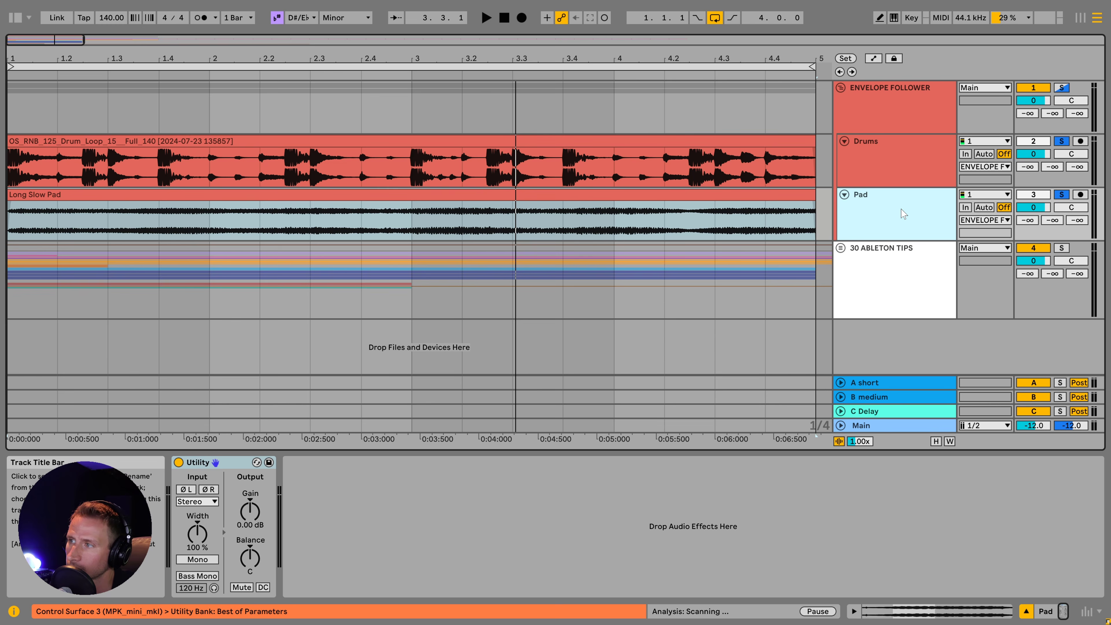
pyautogui.click(249, 512)
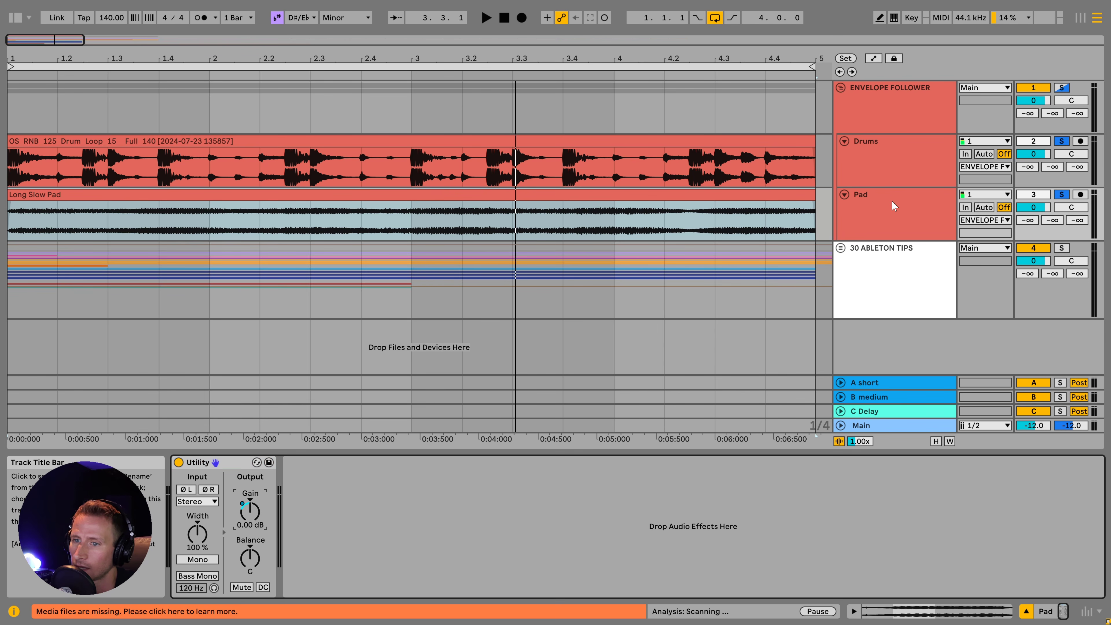
# - Set the Envelope Follower's gain to -11 dB and play the Drums and Pad together, checking the modulated Utility gain
pyautogui.click(913, 169)
pyautogui.moveTo(199, 574); pyautogui.dragTo(199, 594)
pyautogui.press('space')
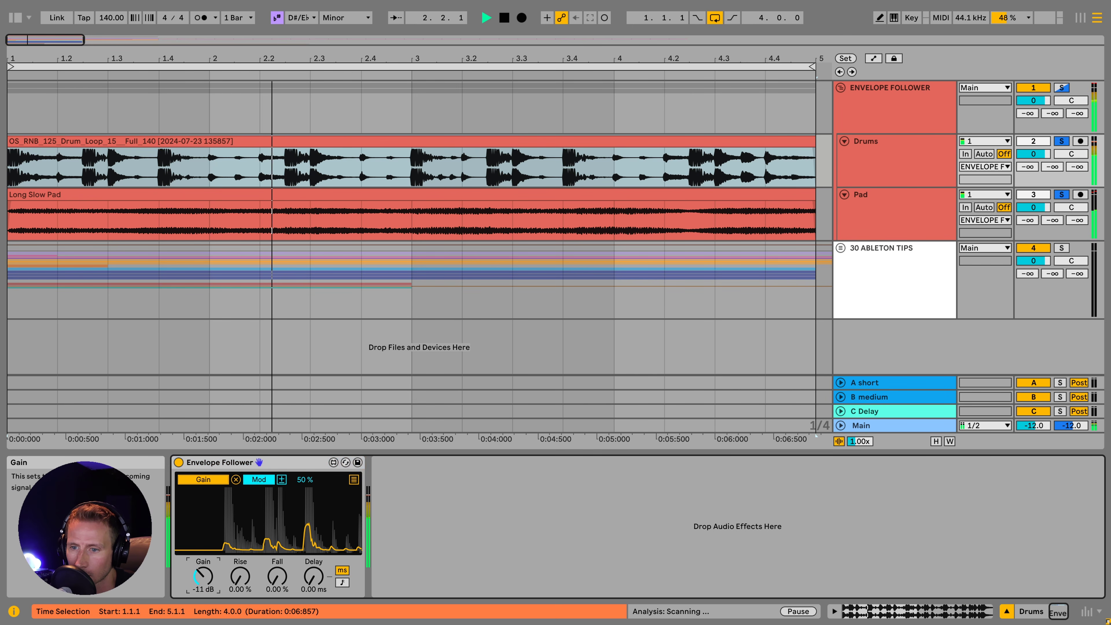
pyautogui.click(878, 218)
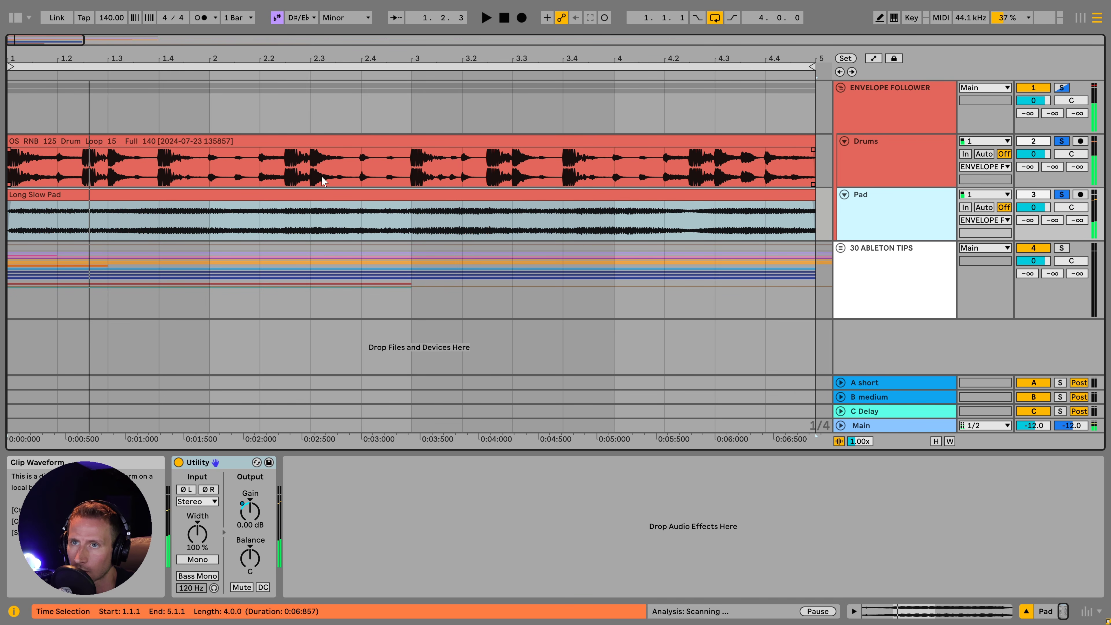
pyautogui.click(36, 139)
pyautogui.press('space')
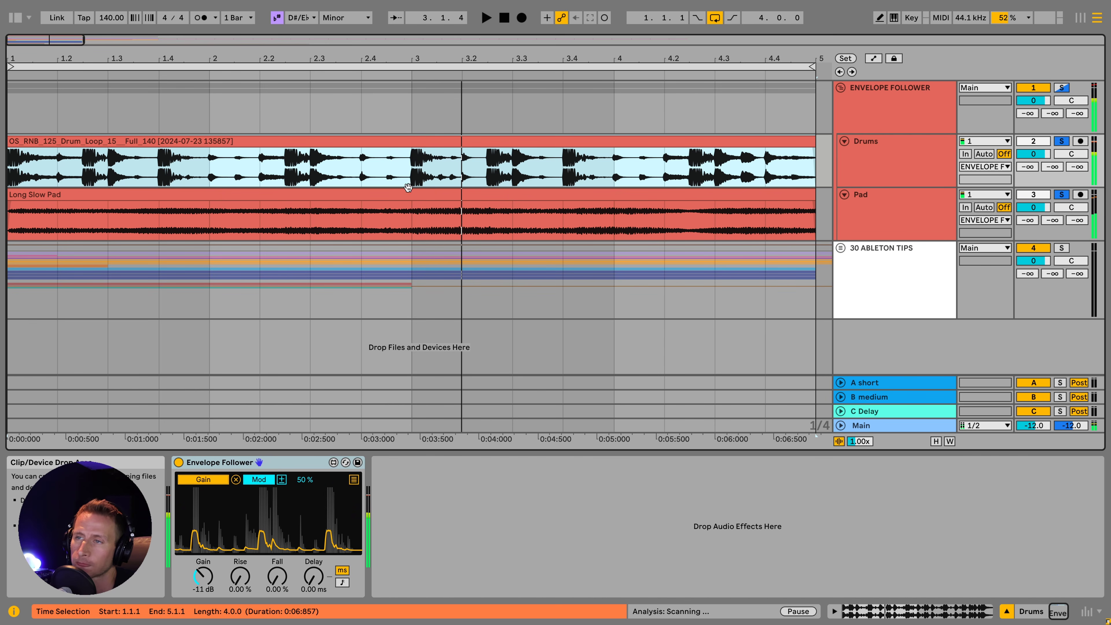
# - Invert the Envelope Follower's modulation amount to -55%, set its gain to 6.5 dB, and fine-tune the amount during playback
pyautogui.click(301, 480)
pyautogui.moveTo(302, 480); pyautogui.dragTo(302, 510)
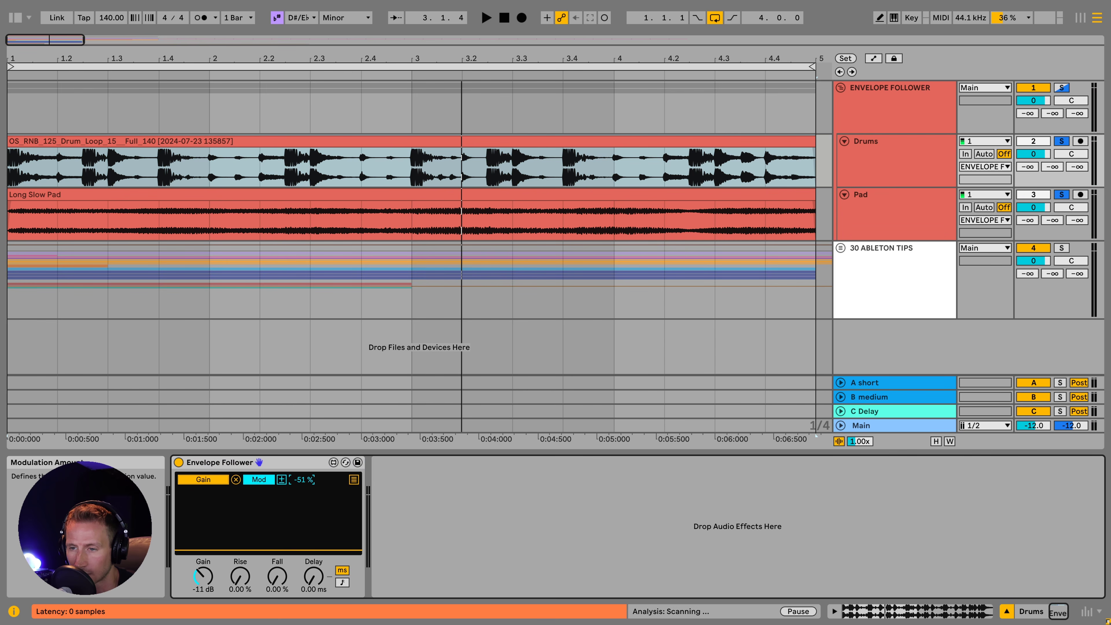
pyautogui.moveTo(302, 480); pyautogui.dragTo(302, 479)
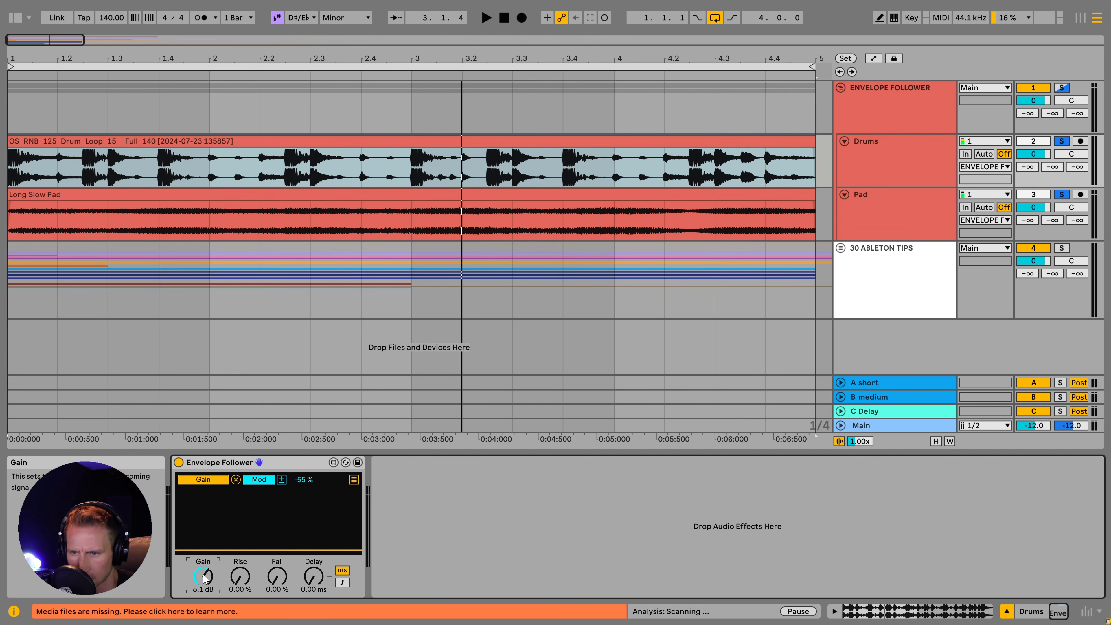
pyautogui.moveTo(200, 581); pyautogui.dragTo(199, 588)
pyautogui.press('space')
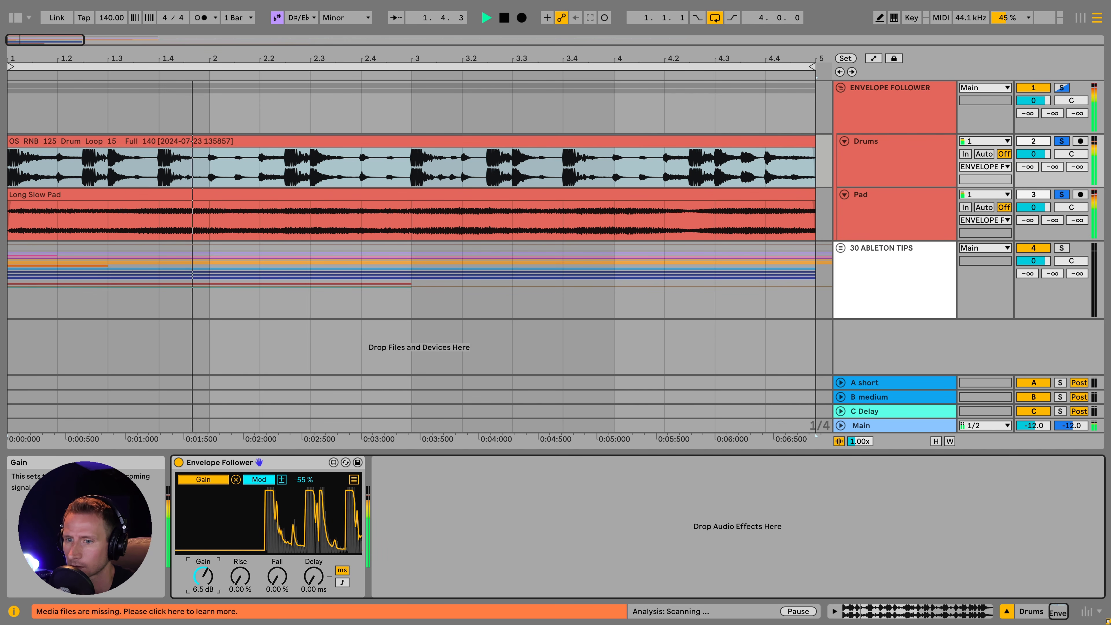
pyautogui.moveTo(302, 480); pyautogui.dragTo(302, 465)
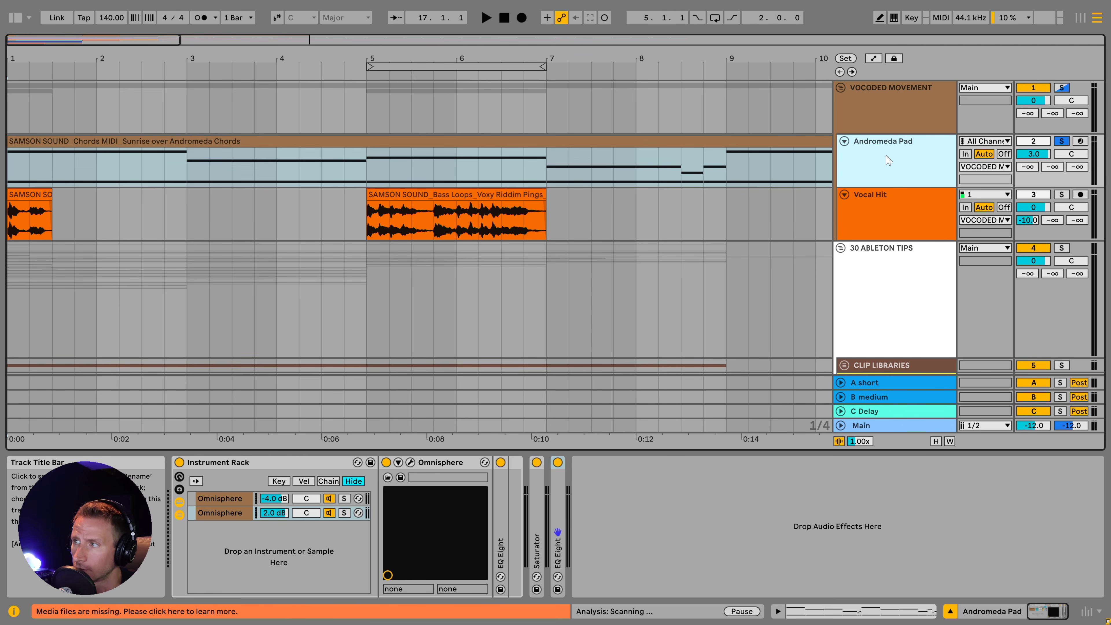
# - Play the Andromeda Pad chords clip from bar 1
pyautogui.click(324, 141)
pyautogui.press('space')
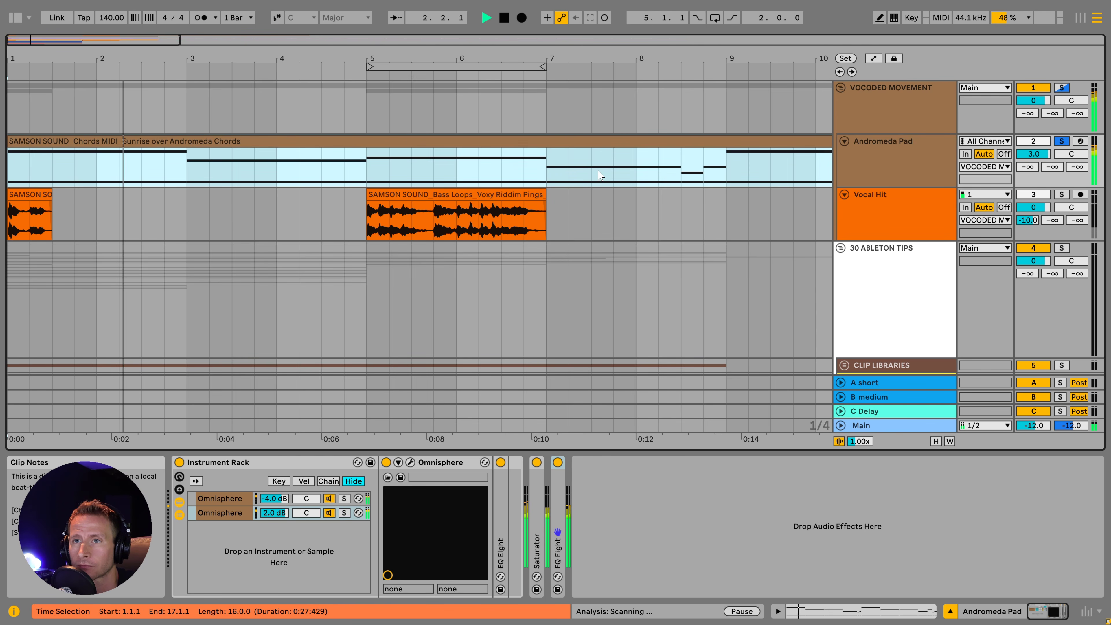
pyautogui.press('space')
# - Search the browser for "vocoder" and add the Vocoder to the end of the Vocal Hit track's effect chain
pyautogui.click(904, 163)
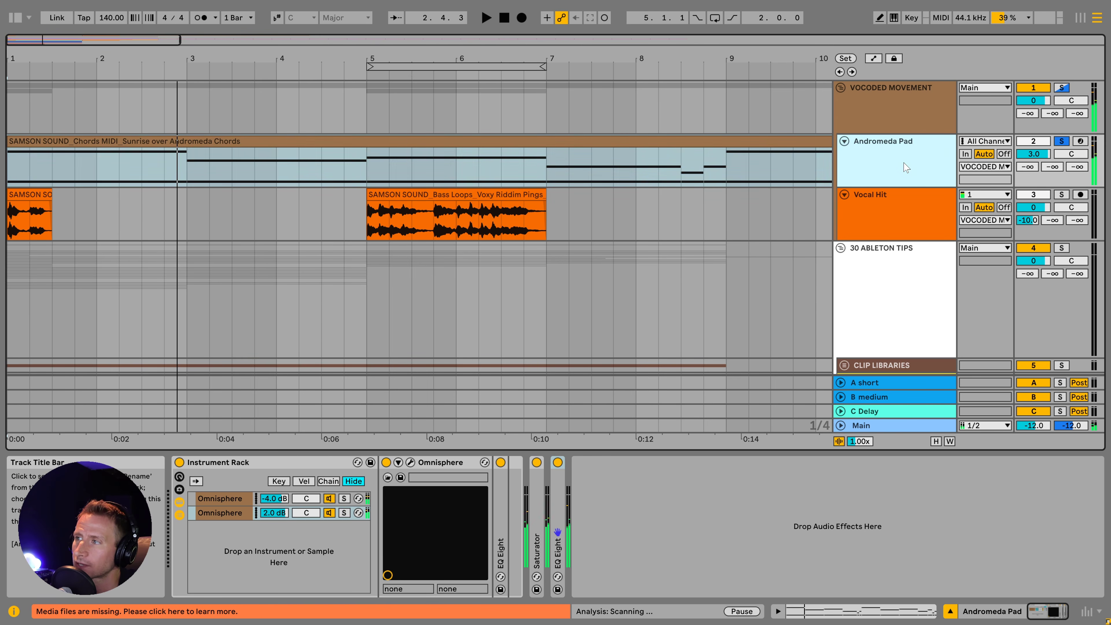
pyautogui.hotkey('ctrl', 'f')
pyautogui.write('vocoder')
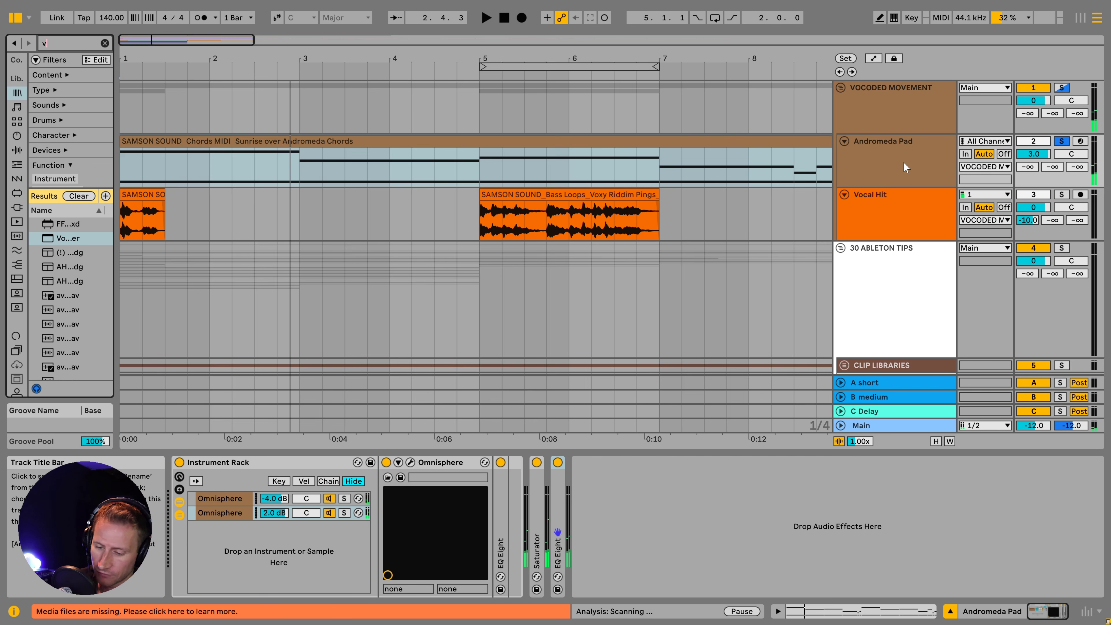
pyautogui.press('Return')
pyautogui.moveTo(68, 238); pyautogui.dragTo(197, 247)
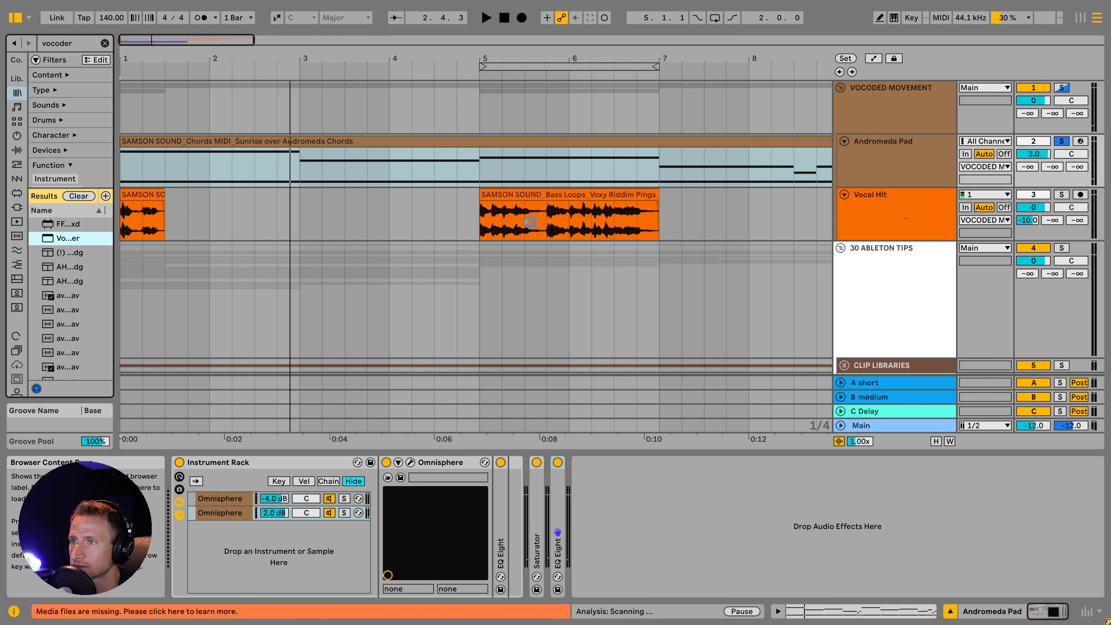
pyautogui.moveTo(520, 200); pyautogui.dragTo(522, 200)
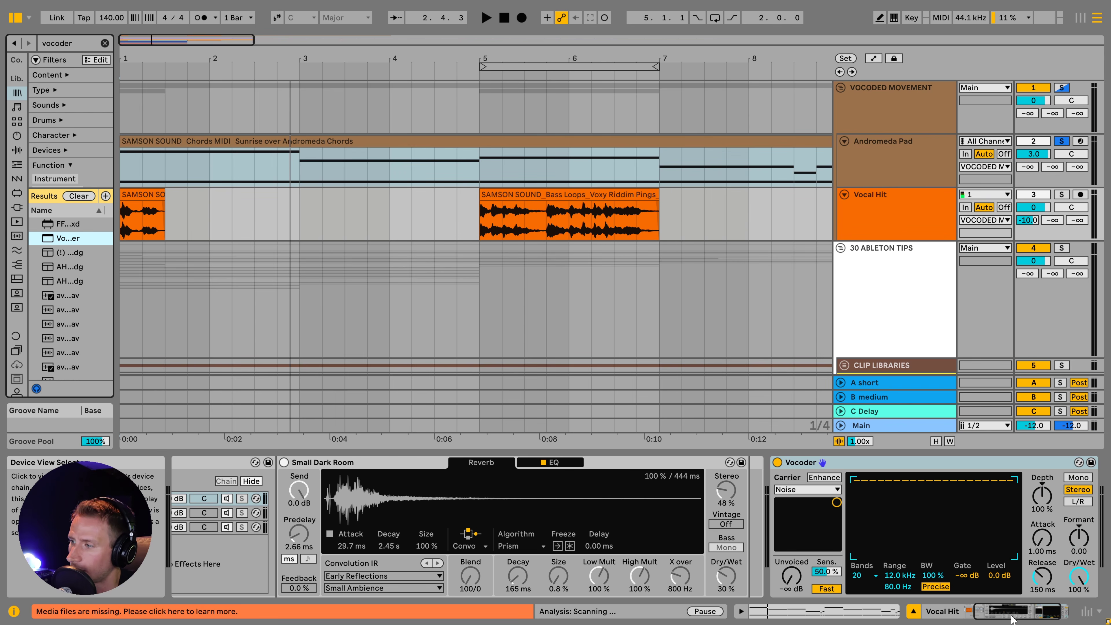
pyautogui.hscroll(3, 1024, 574)
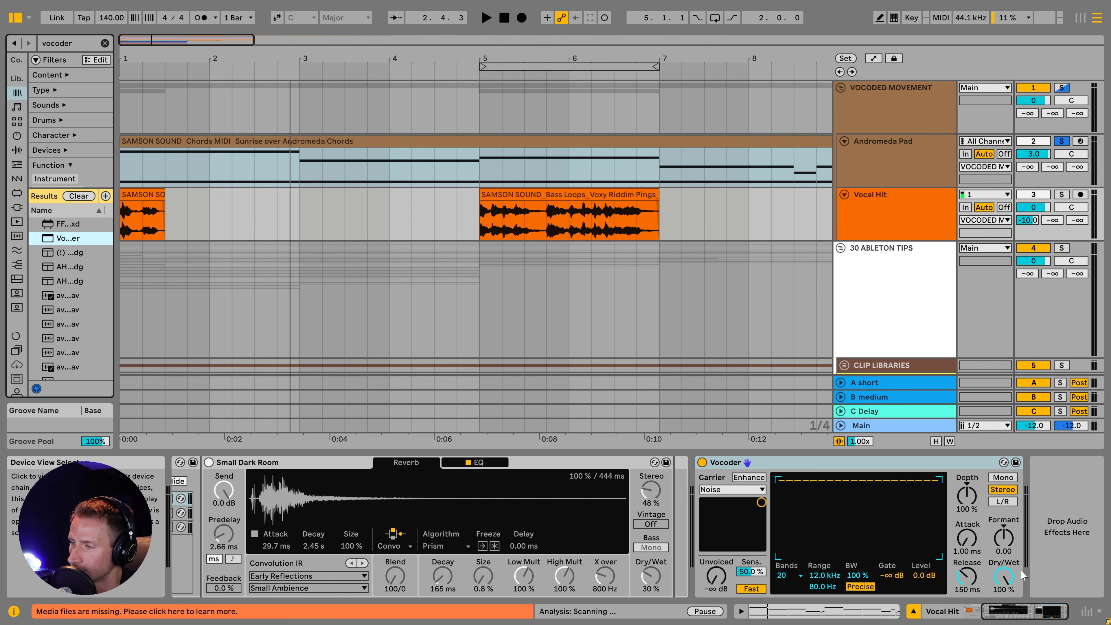
# - Set the Vocoder's carrier to External and take its audio from the Andromeda Pad track
pyautogui.click(716, 490)
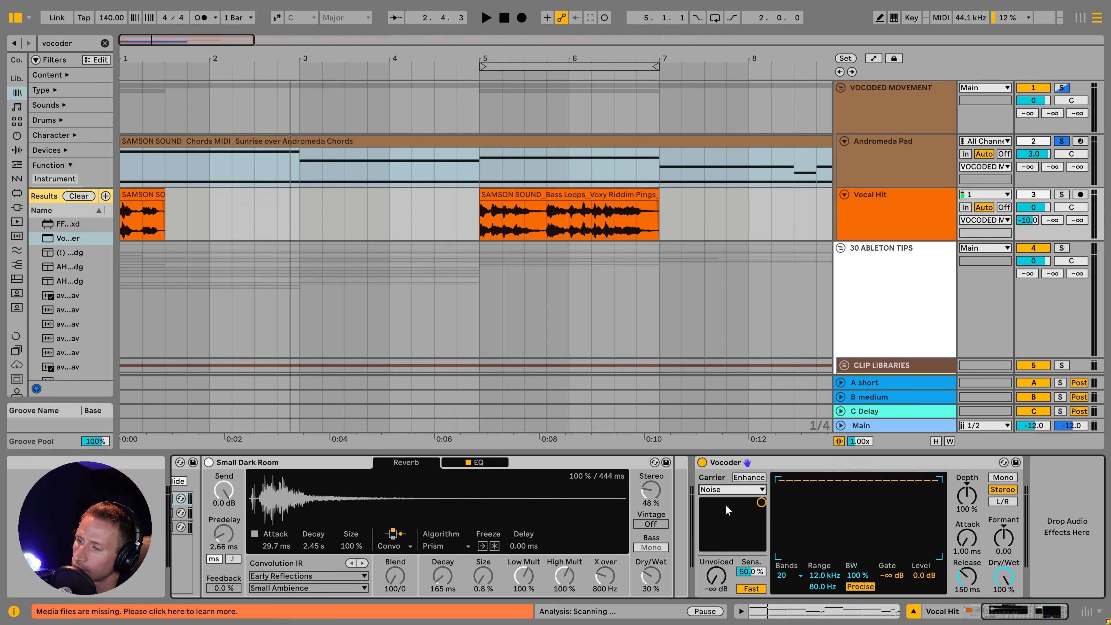
pyautogui.click(723, 508)
pyautogui.click(727, 511)
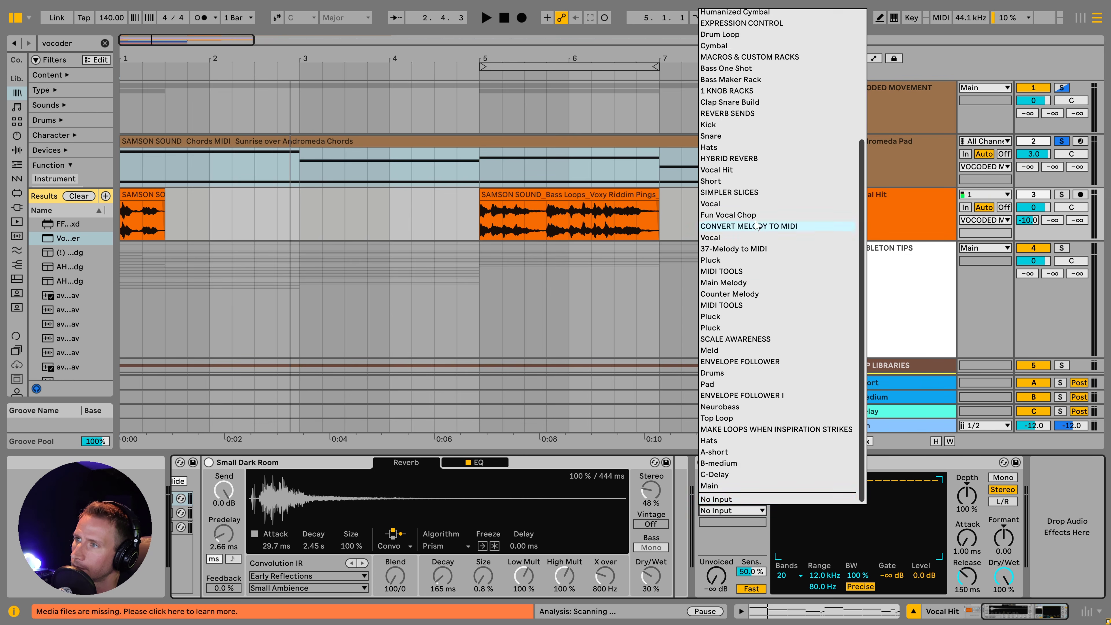
pyautogui.scroll(5, 757, 43)
pyautogui.click(733, 29)
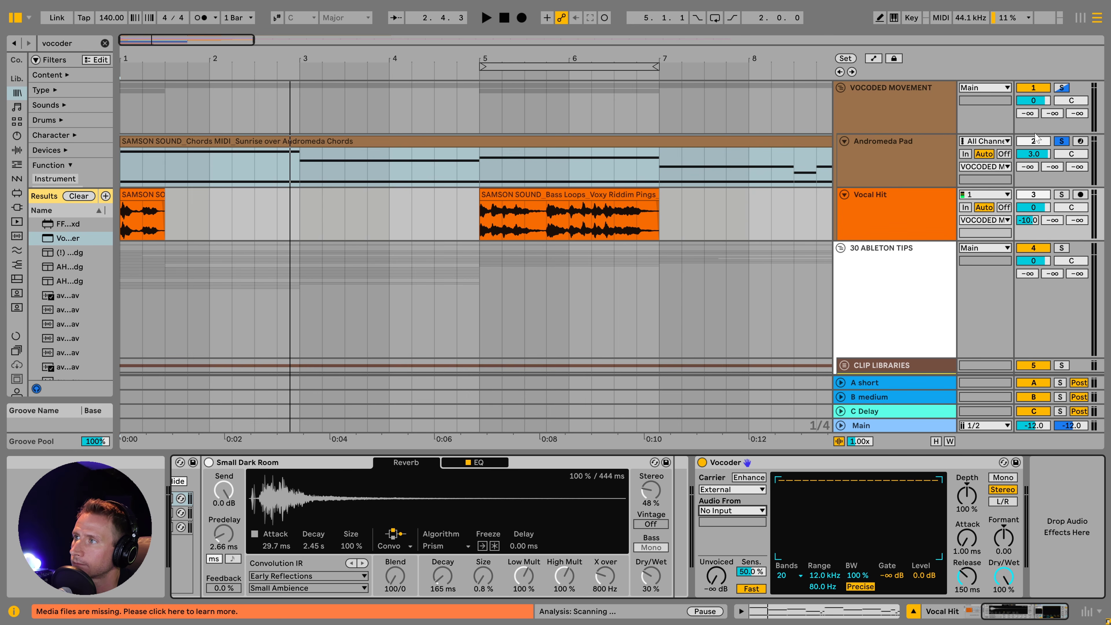
# - Listen to the soloed Andromeda Pad chords from bar 1
pyautogui.click(195, 140)
pyautogui.press('space')
pyautogui.click(126, 113)
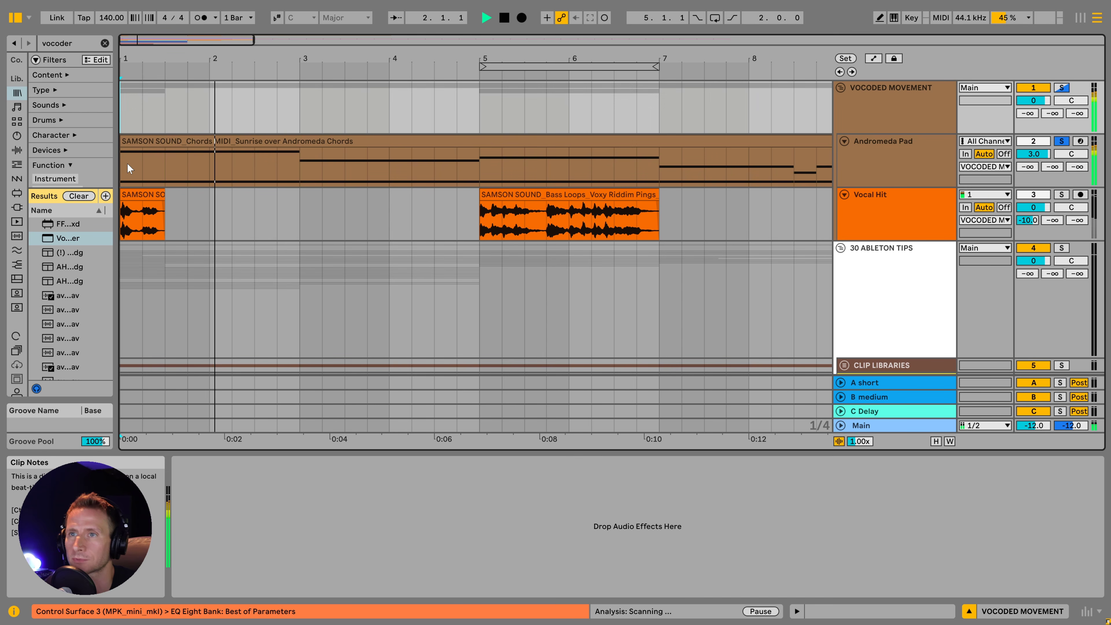
pyautogui.press('space')
# - Solo the Vocal Hit track alongside the Andromeda Pad and play its clips at bars 1 and 5 through the Vocoder
pyautogui.click(138, 193)
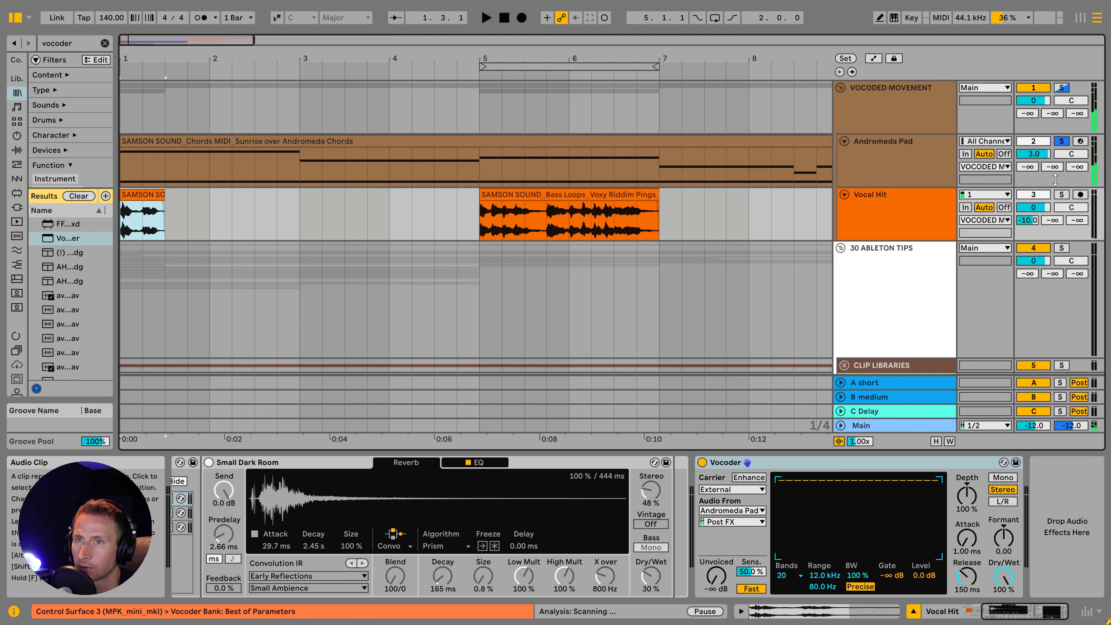
pyautogui.click(1061, 194)
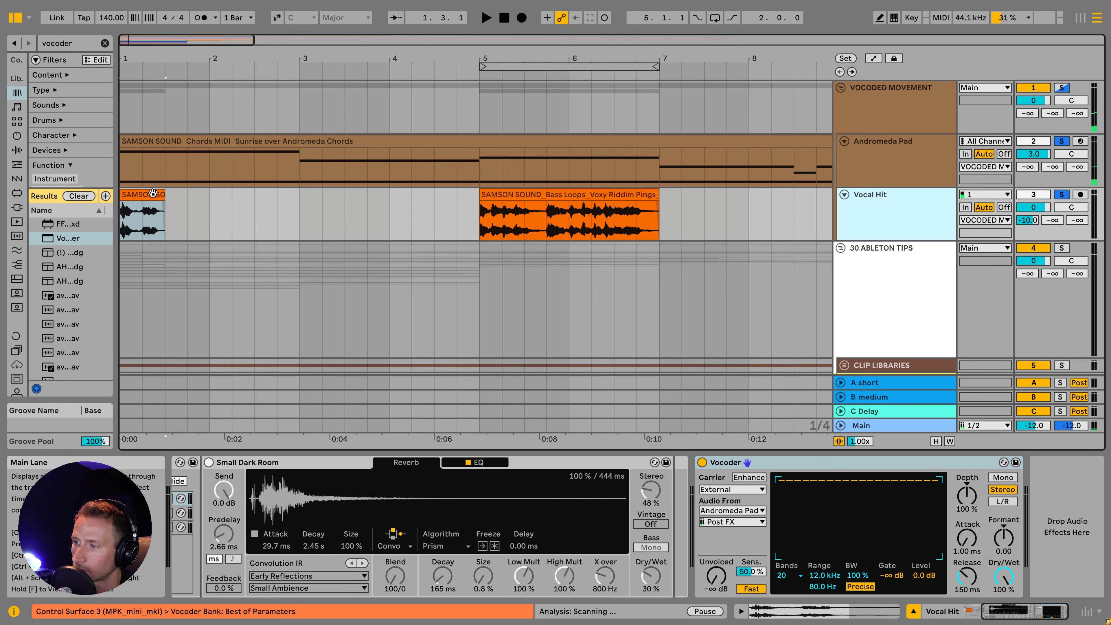
pyautogui.press('space')
pyautogui.click(522, 192)
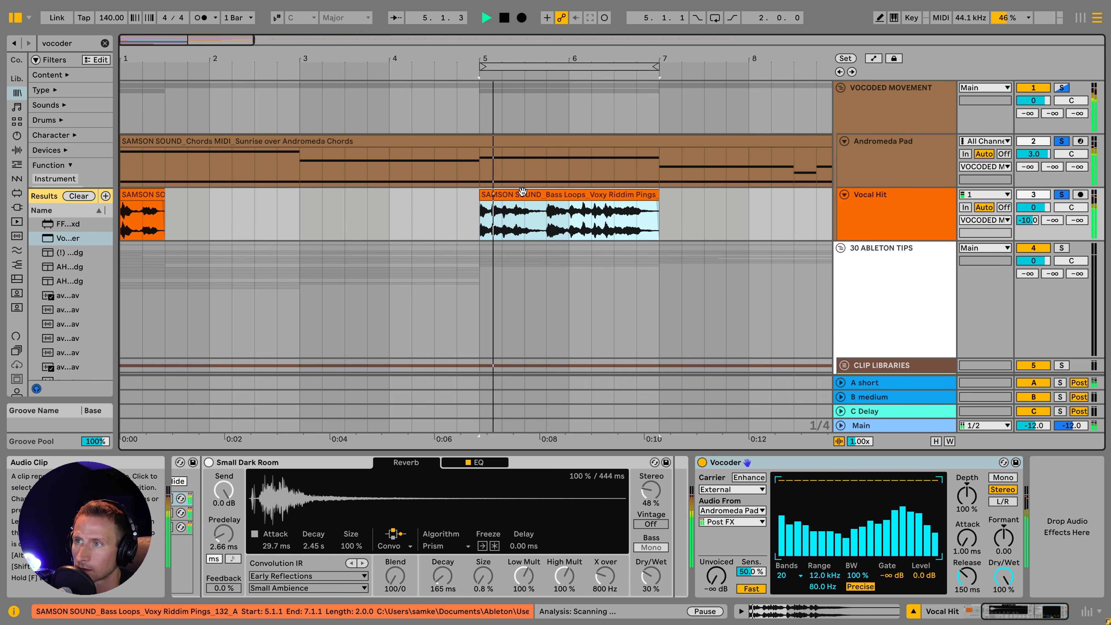
# - Raise the Vocal Hit track volume to 0.6 dB and set the Vocoder's attack to 1.55 ms and release to 548 ms
pyautogui.moveTo(1033, 207); pyautogui.dragTo(1033, 205)
pyautogui.press('space')
pyautogui.click(892, 214)
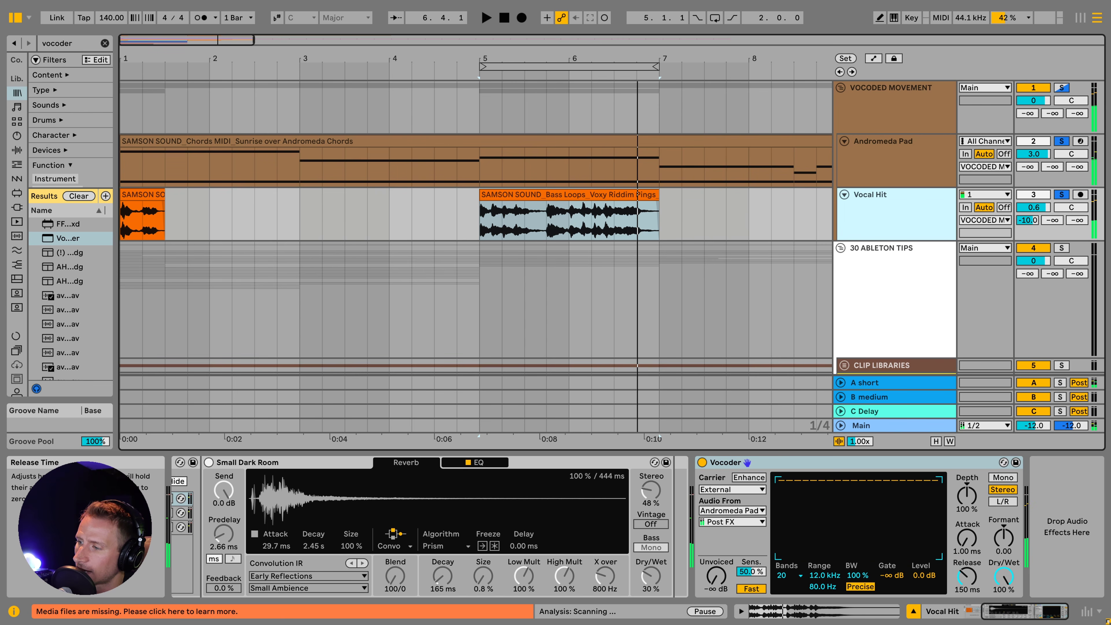
pyautogui.moveTo(961, 586); pyautogui.dragTo(960, 583)
# - Loop the Voxy Riddim Pings clip from bar 5 to bar 7 and play it
pyautogui.moveTo(480, 217); pyautogui.dragTo(685, 217)
pyautogui.hotkey('ctrl', 'l')
pyautogui.press('space')
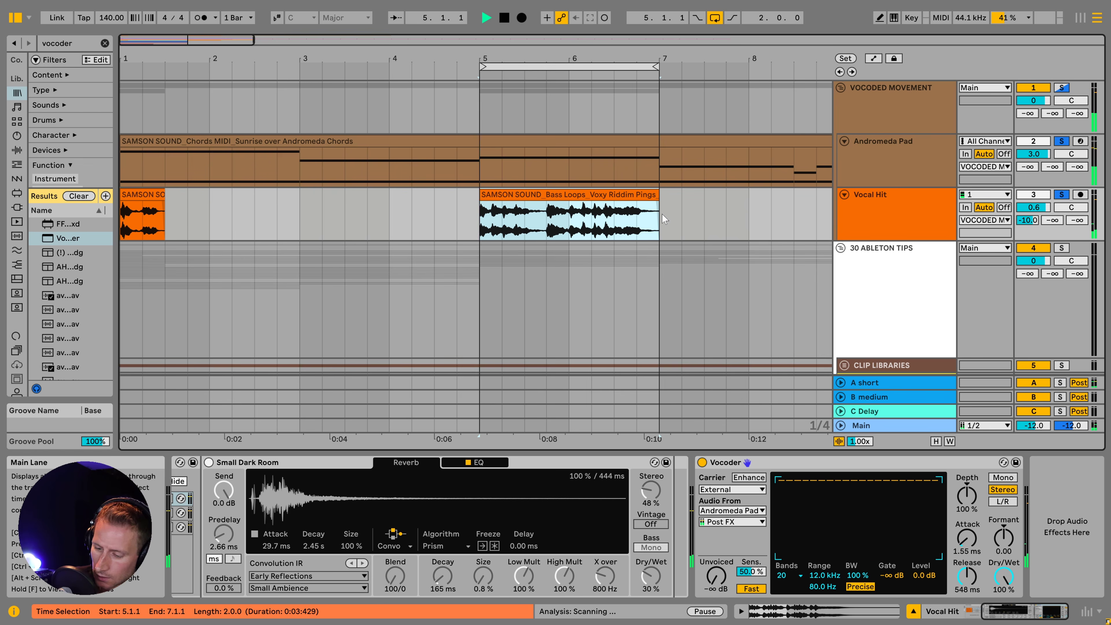
# - Raise the Vocal Hit track volume to 2.6 dB and adjust the Vocoder's upper frequency range, attack and release during playback
pyautogui.moveTo(1046, 210); pyautogui.dragTo(1046, 202)
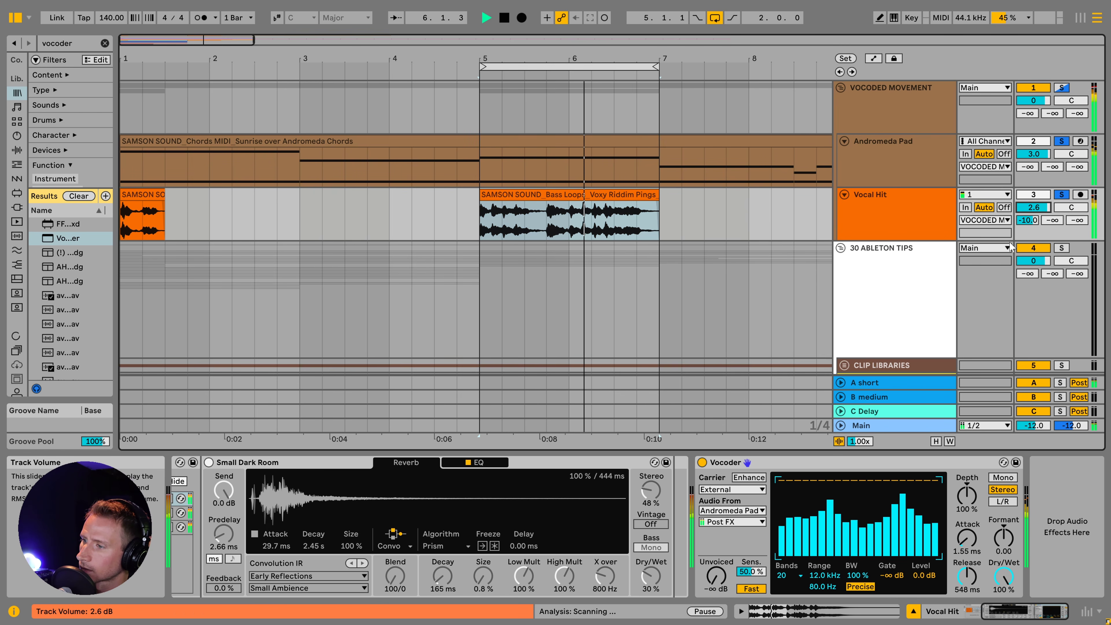
pyautogui.moveTo(825, 576); pyautogui.dragTo(825, 556)
pyautogui.moveTo(965, 539); pyautogui.dragTo(965, 532)
pyautogui.moveTo(962, 578); pyautogui.dragTo(962, 571)
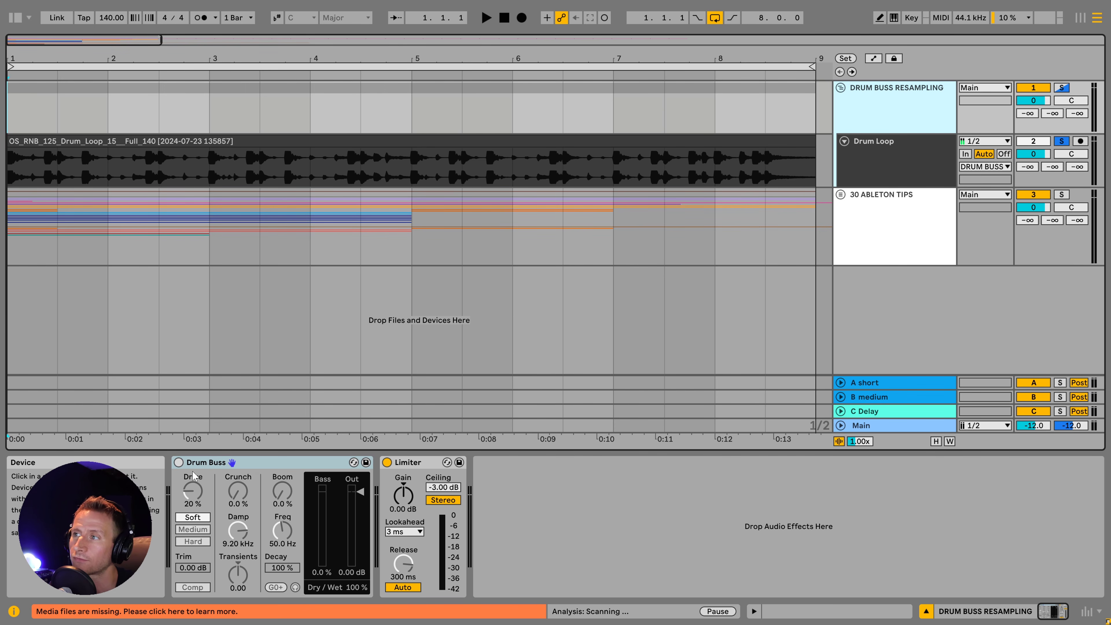
# - Play the drum loop dry, enable the Drum Buss on the DRUM BUSS RESAMPLING group, and replay the loop from bar 1
pyautogui.press('space')
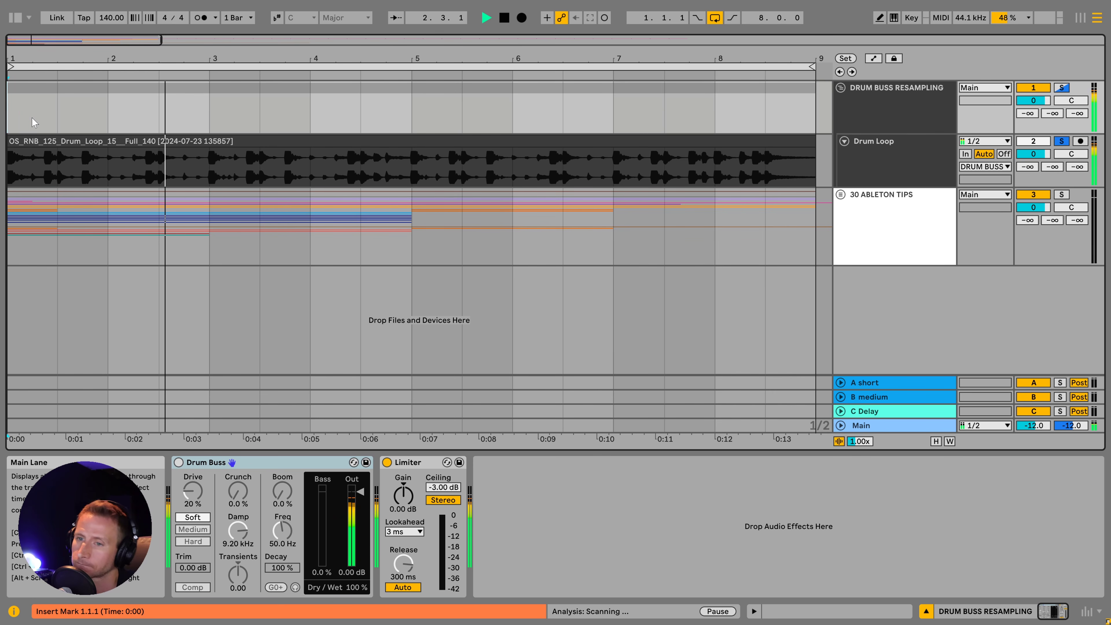
pyautogui.press('space')
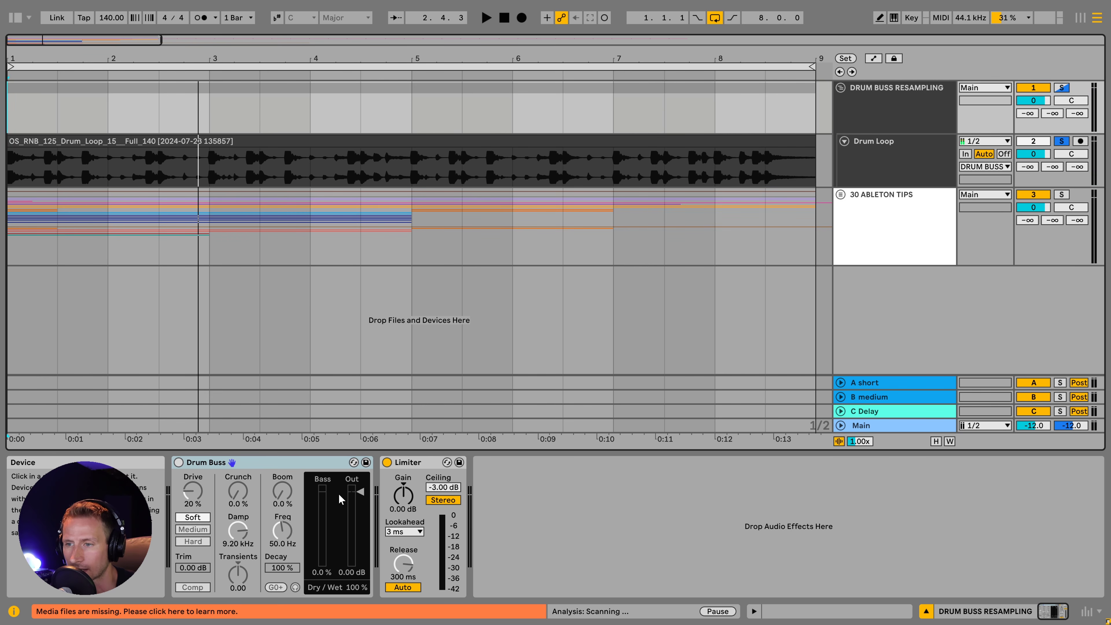
pyautogui.click(178, 462)
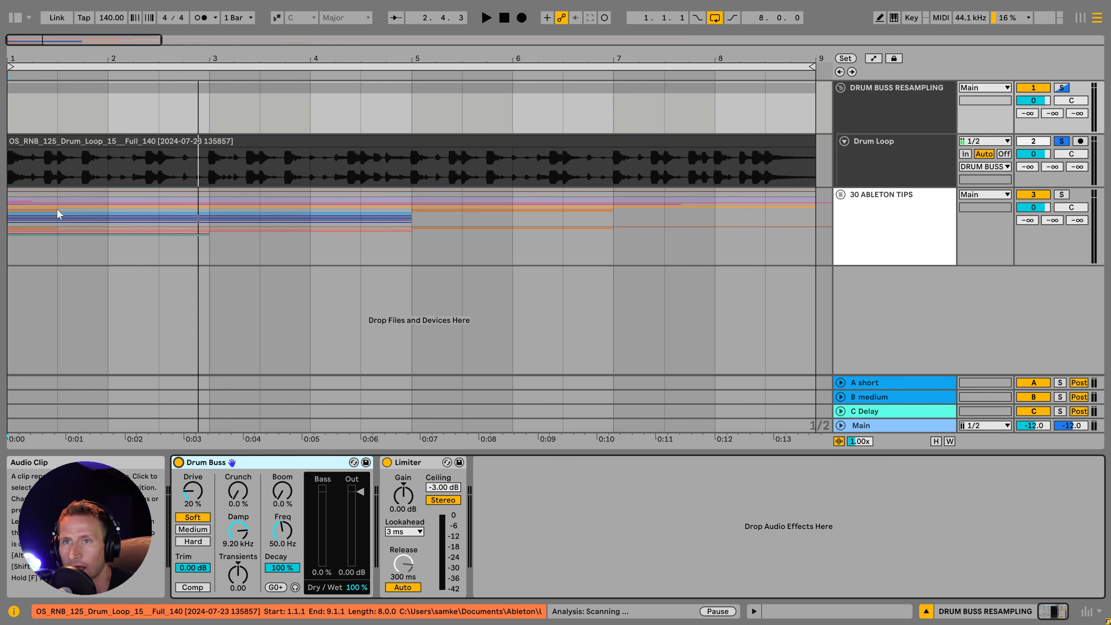
pyautogui.click(12, 164)
pyautogui.press('space')
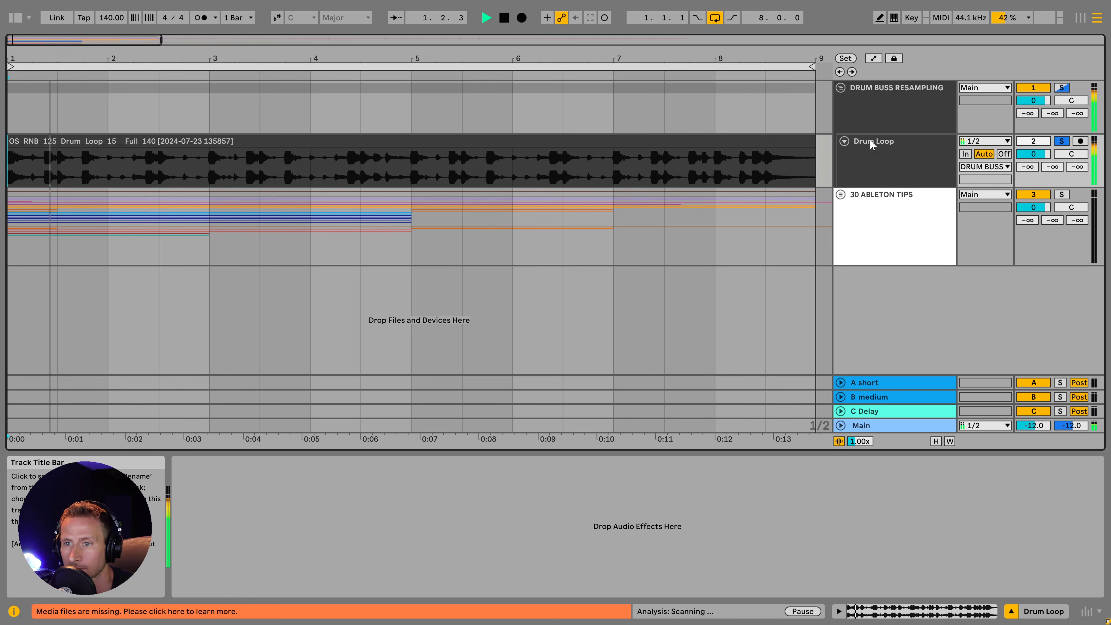
# - Set the Drum Buss drive to 42% and transients to -0.51 while the drum loop plays
pyautogui.click(875, 110)
pyautogui.moveTo(193, 496); pyautogui.dragTo(194, 475)
pyautogui.moveTo(237, 576); pyautogui.dragTo(237, 600)
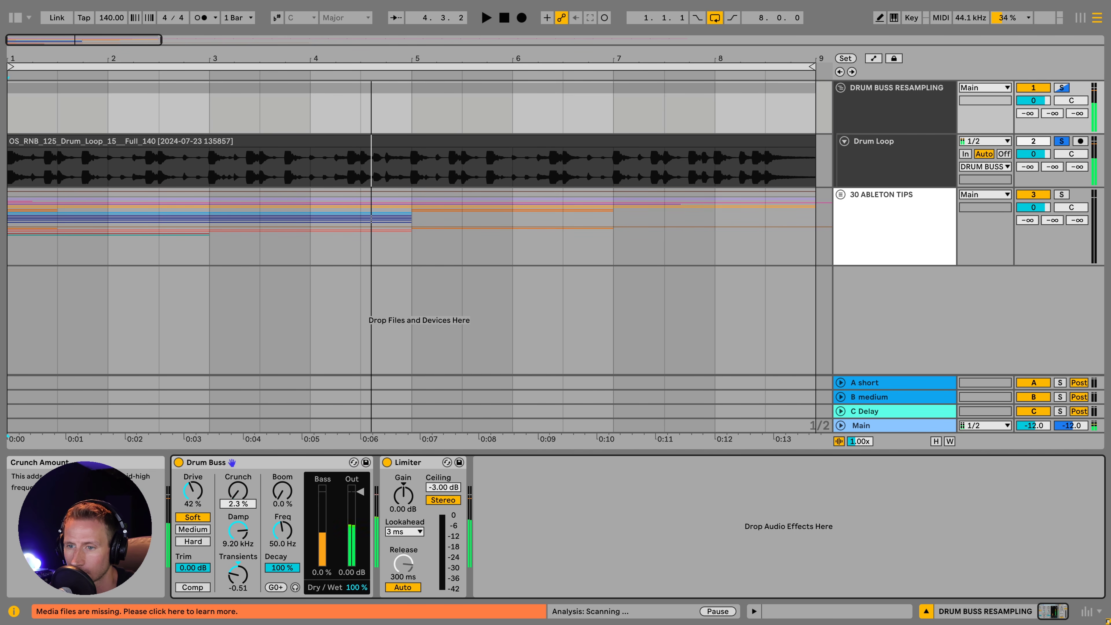
# - Set the Drum Buss crunch to 20% while the drum loop plays, and stop playback
pyautogui.press('space')
pyautogui.moveTo(238, 492); pyautogui.dragTo(237, 496)
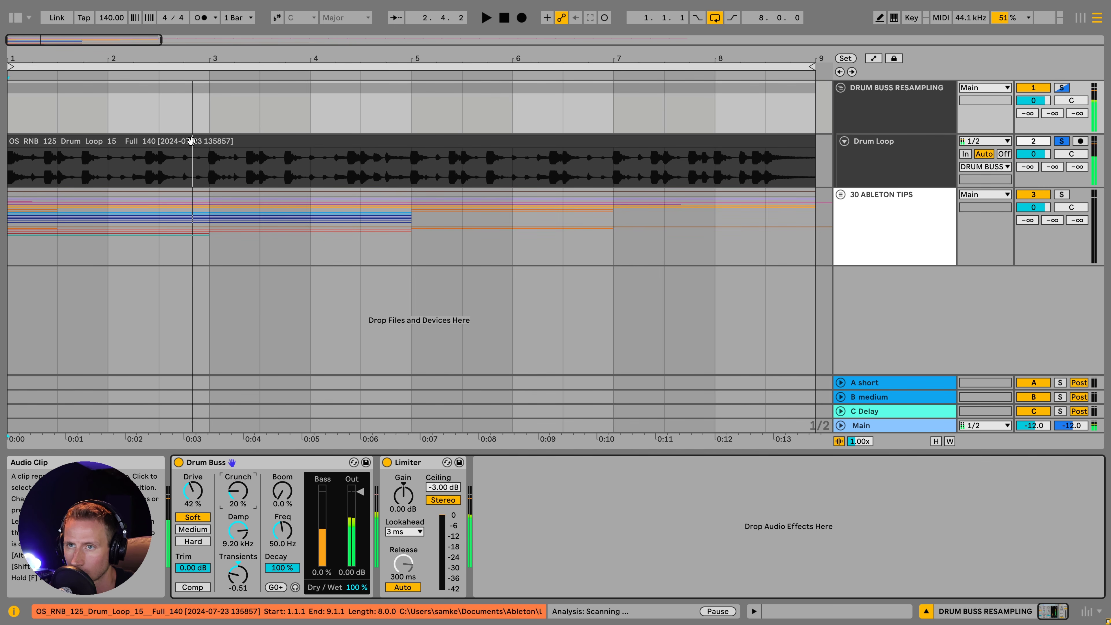
pyautogui.click(191, 141)
pyautogui.press('space')
# - Open the drum loop clip, turn on warping in Beats mode, and play the loop from the start
pyautogui.doubleClick(191, 141)
pyautogui.click(194, 310)
pyautogui.click(210, 322)
pyautogui.click(208, 334)
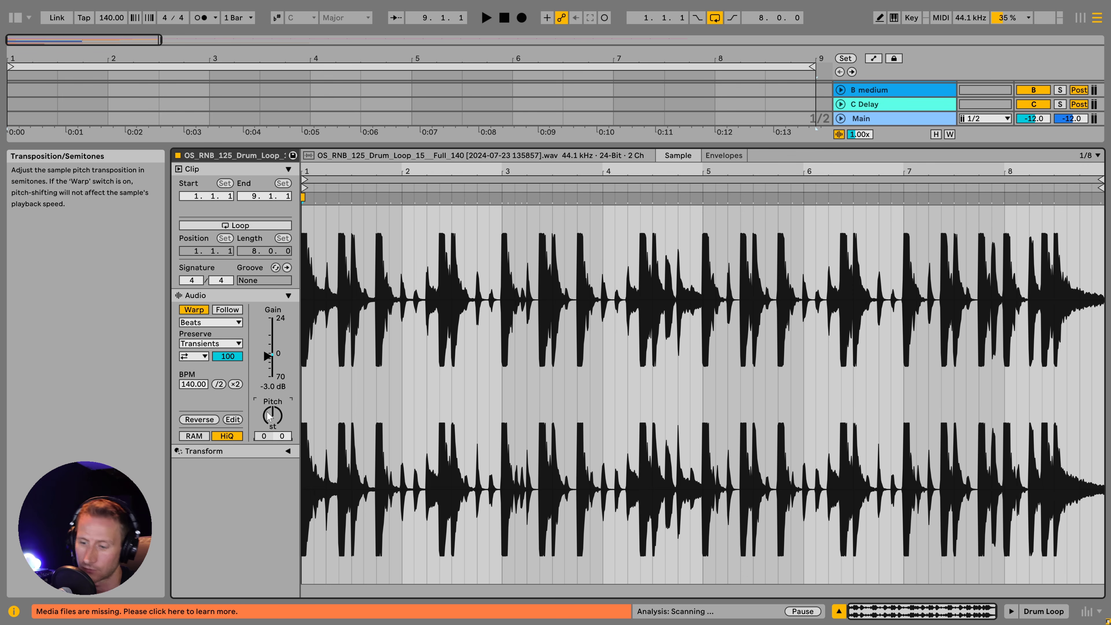
pyautogui.press('space')
pyautogui.hotkey('shift', 'Tab')
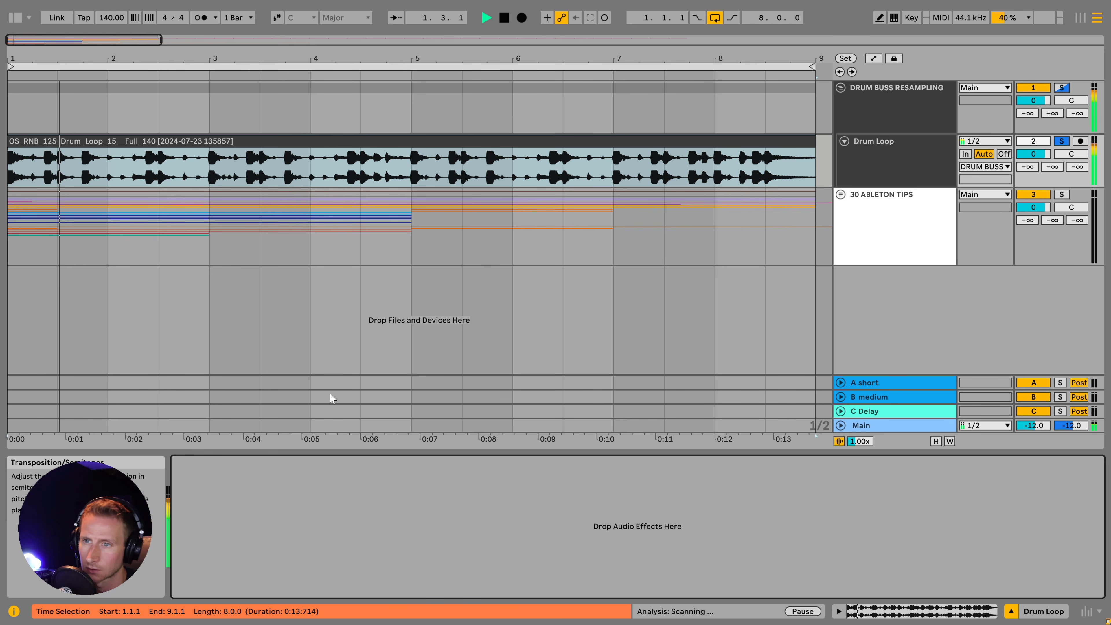
# - Set the group's Drum Buss crunch to 17%, transients to -0.38 and drive to 37%, and bypass the device
pyautogui.click(905, 98)
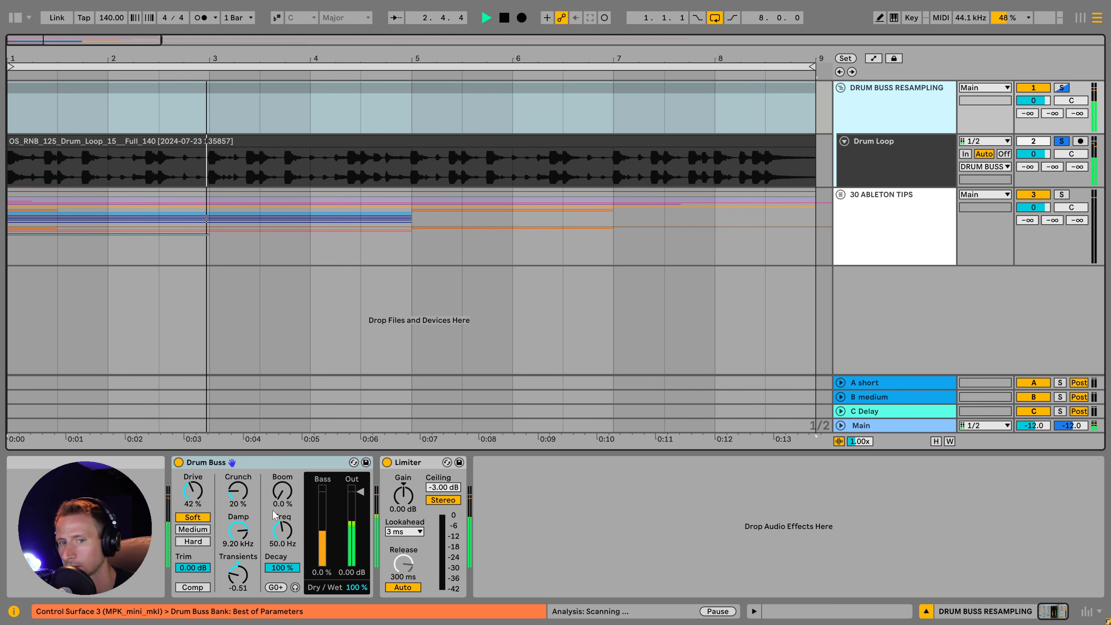
pyautogui.moveTo(237, 491); pyautogui.dragTo(238, 496)
pyautogui.moveTo(237, 574); pyautogui.dragTo(238, 566)
pyautogui.moveTo(192, 494); pyautogui.dragTo(191, 501)
pyautogui.click(179, 462)
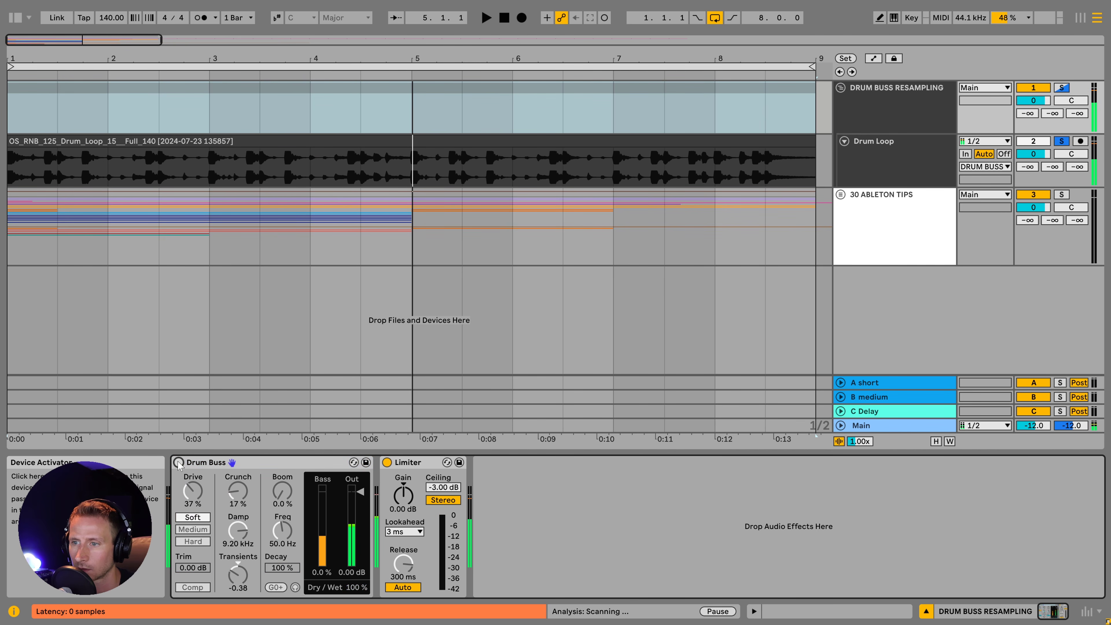
# - Reset the drum loop clip's pitch to 0 semitones and play the loop from bar 1
pyautogui.doubleClick(65, 140)
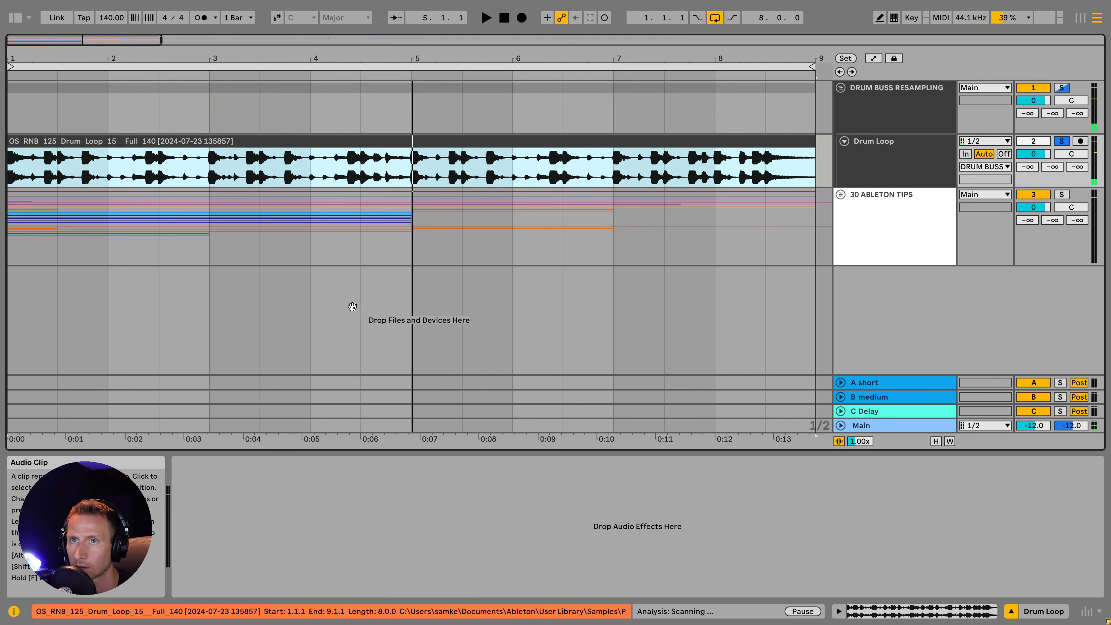
pyautogui.doubleClick(278, 414)
pyautogui.press('space')
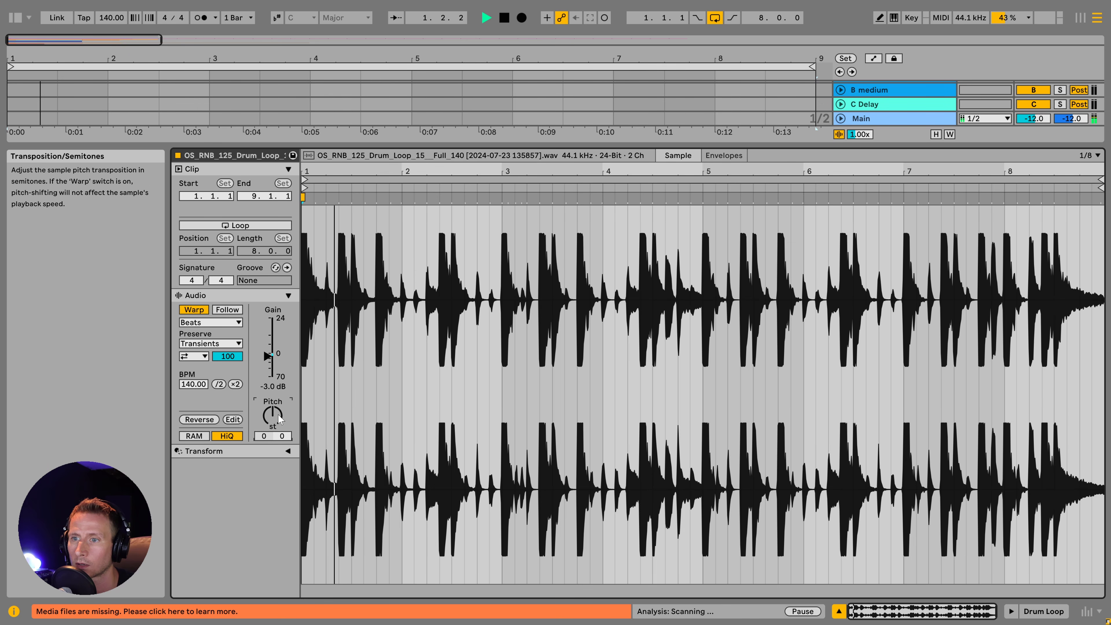
pyautogui.hotkey('shift', 'Tab')
# - Re-enable the Drum Buss on the DRUM BUSS RESAMPLING group and replay the drum loop with the effect on
pyautogui.click(902, 118)
pyautogui.press('space')
pyautogui.press('0')
pyautogui.press('space')
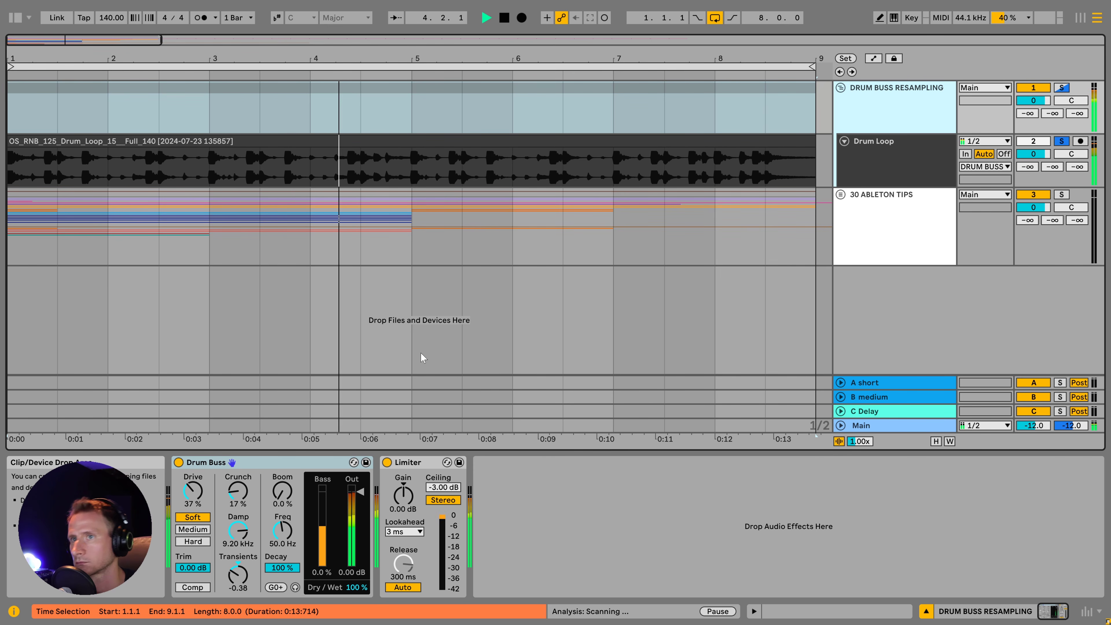
pyautogui.press('space')
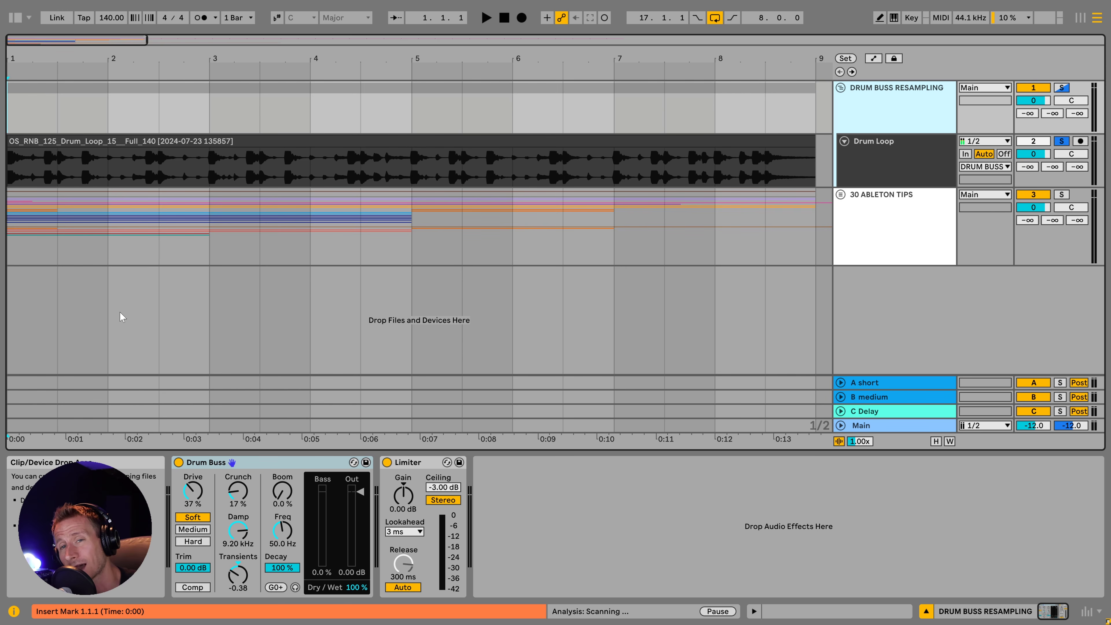
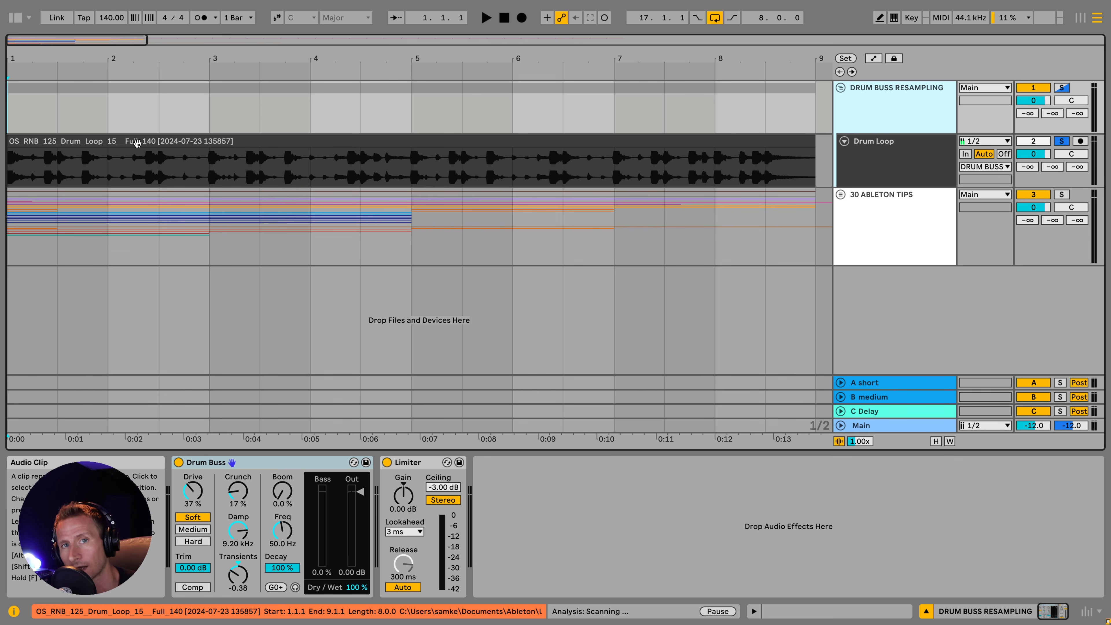
# - Record two successive MIDI takes from bar 1 on the armed Take Lanes track
pyautogui.moveTo(874, 163); pyautogui.dragTo(790, 154)
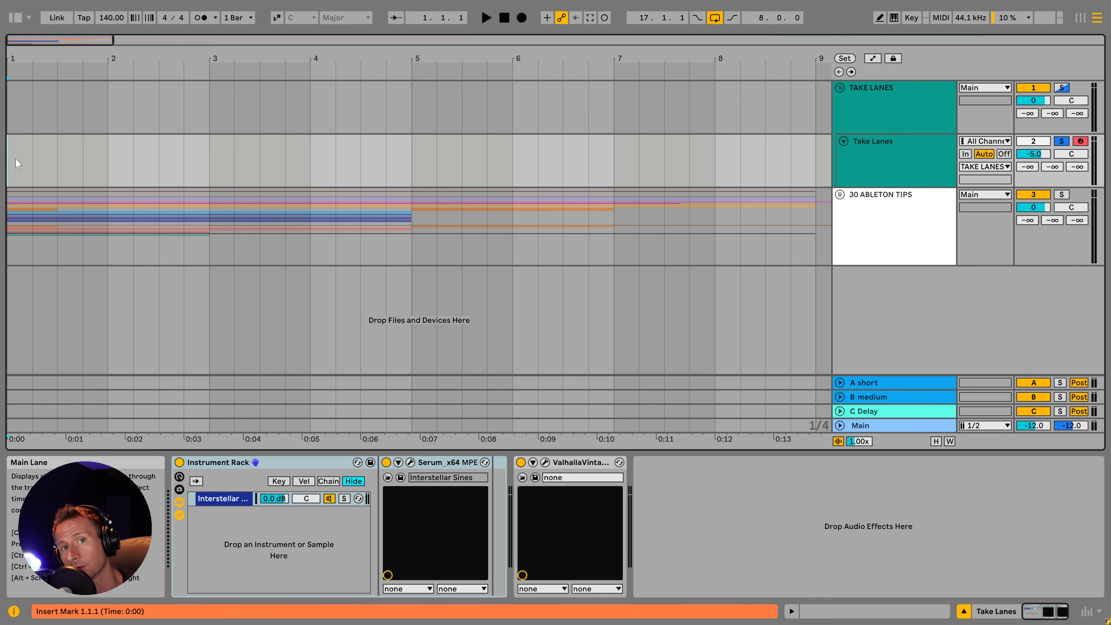
pyautogui.press('F9')
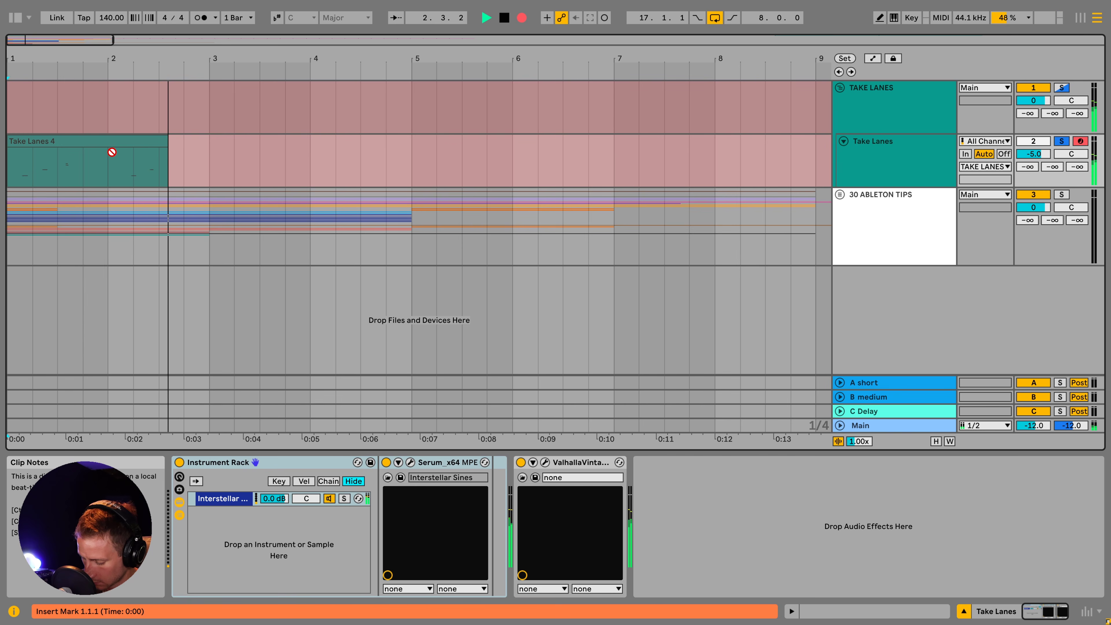
pyautogui.press('space')
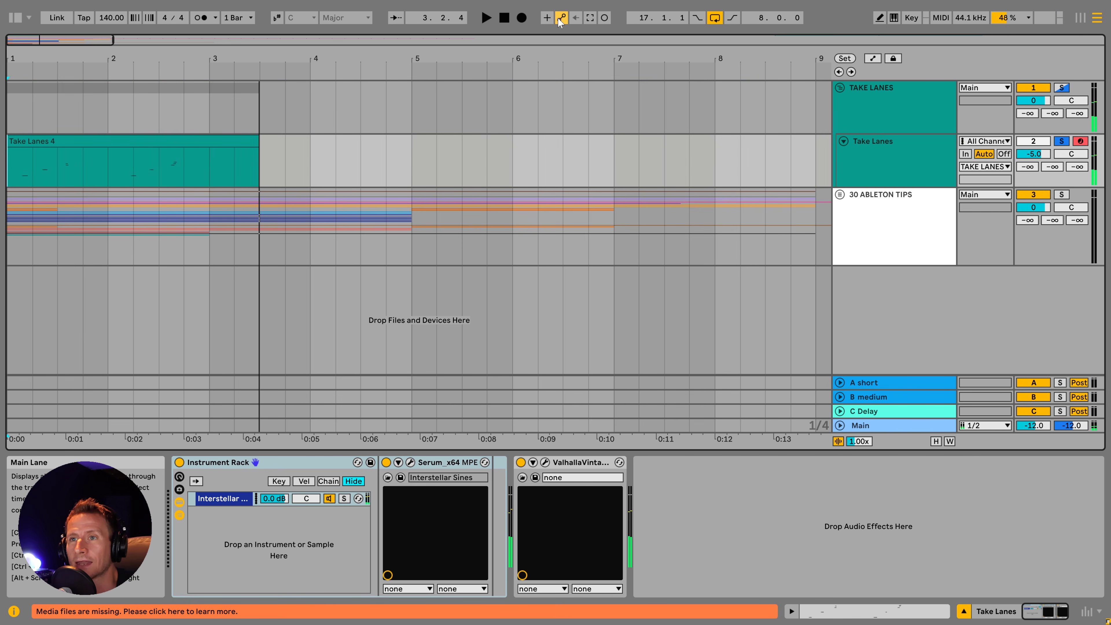
pyautogui.click(522, 20)
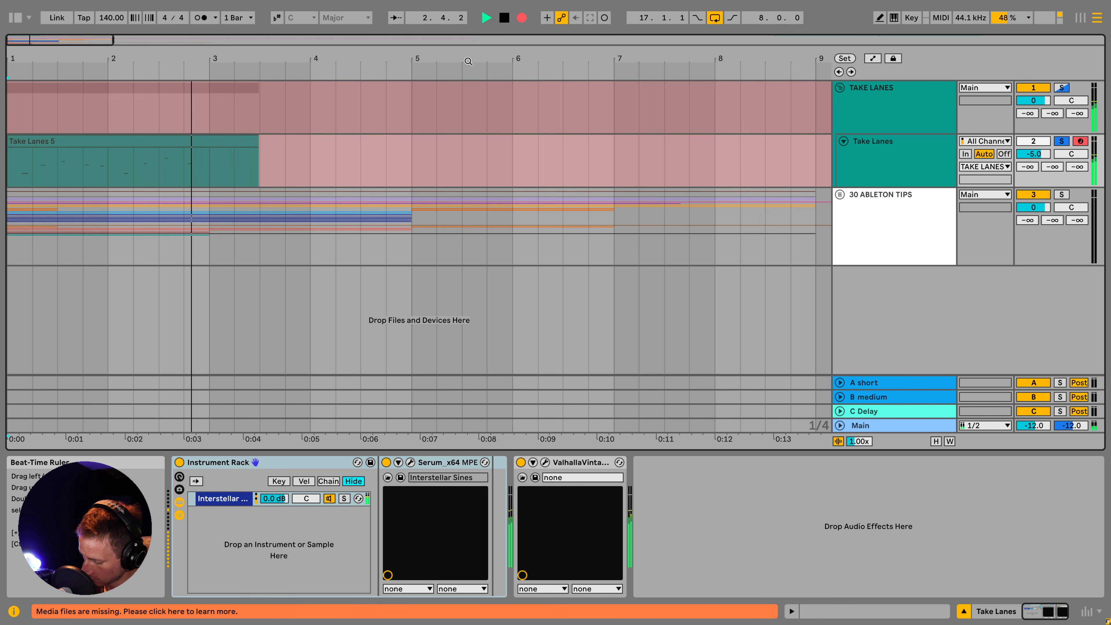
pyautogui.press('space')
# - Show the take lanes of the Take Lanes track
pyautogui.click(888, 152)
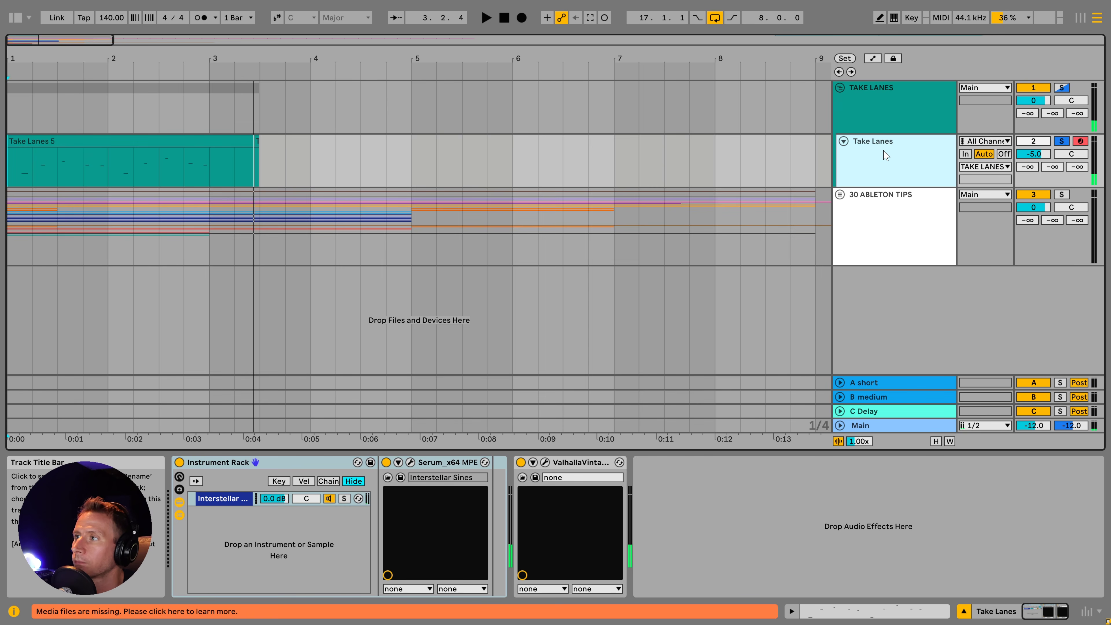
pyautogui.rightClick(885, 155)
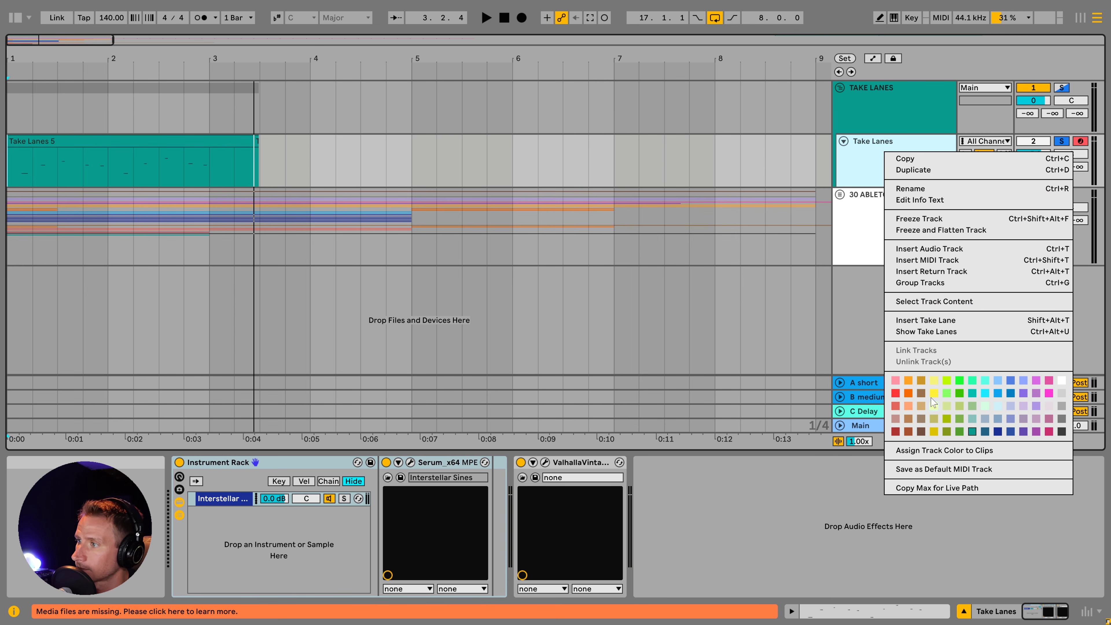
pyautogui.click(928, 332)
pyautogui.scroll(-5, 335, 236)
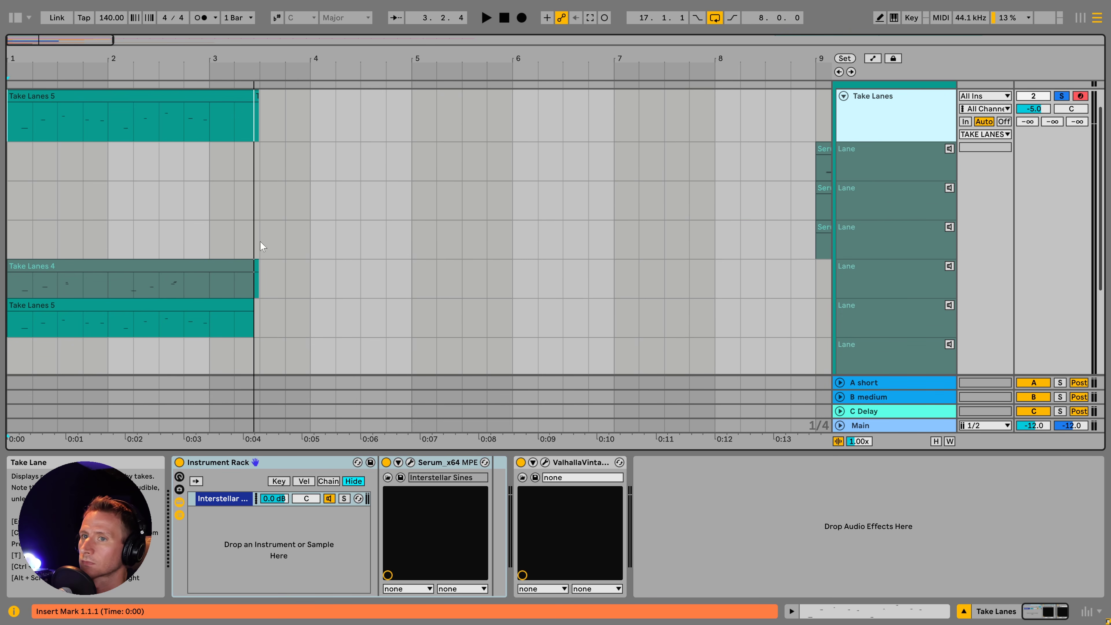
# - Audition the Take Lanes 4 and Take Lanes 5 recordings from their individual lanes
pyautogui.click(948, 221)
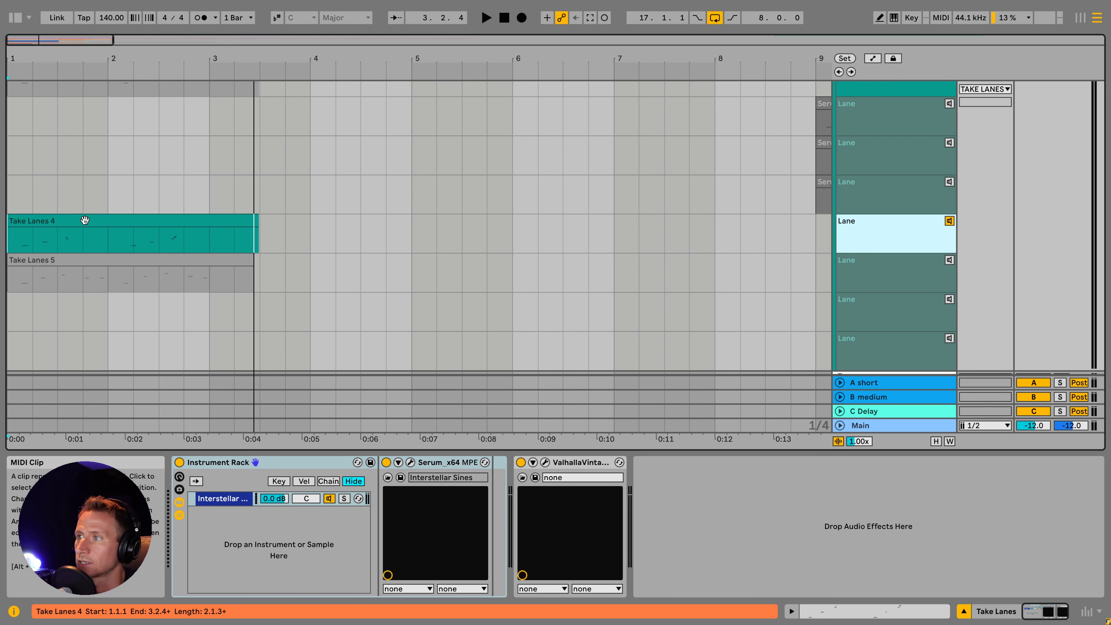
pyautogui.press('space')
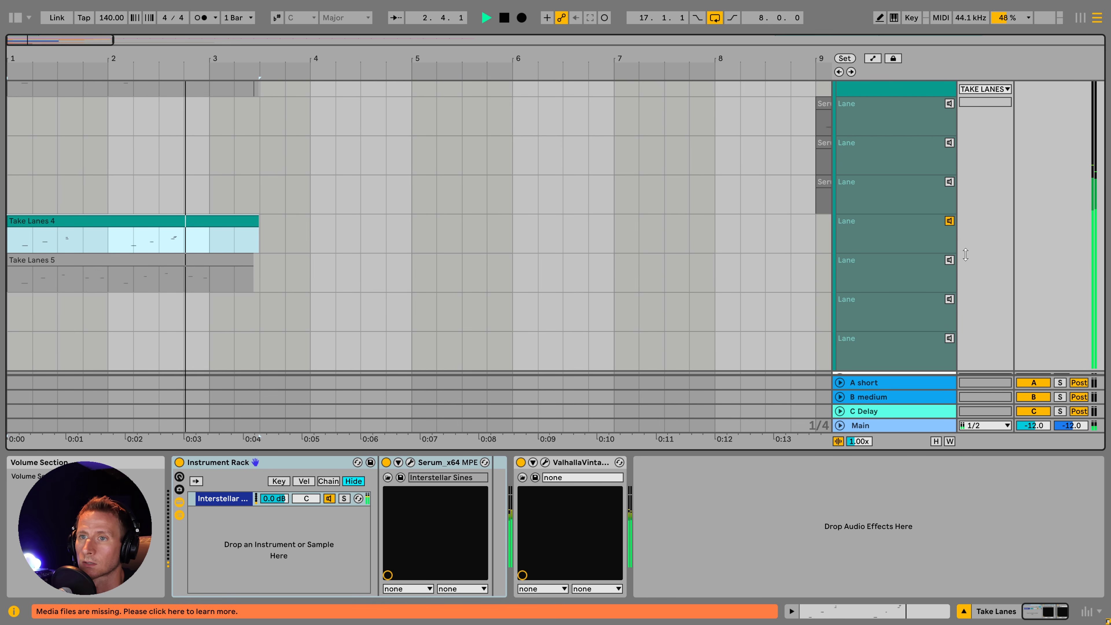
pyautogui.click(948, 260)
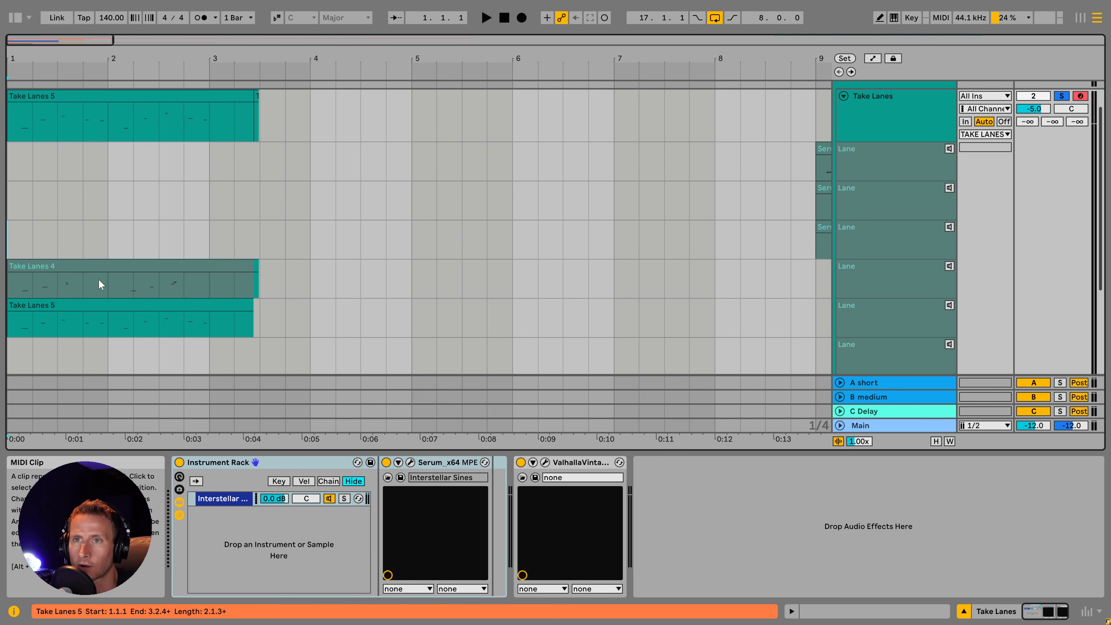
# - Try swapping the main lane between takes, comp Take Lanes 4 into 2.1.1 to 2.3.1, and undo the edit
pyautogui.click(87, 266)
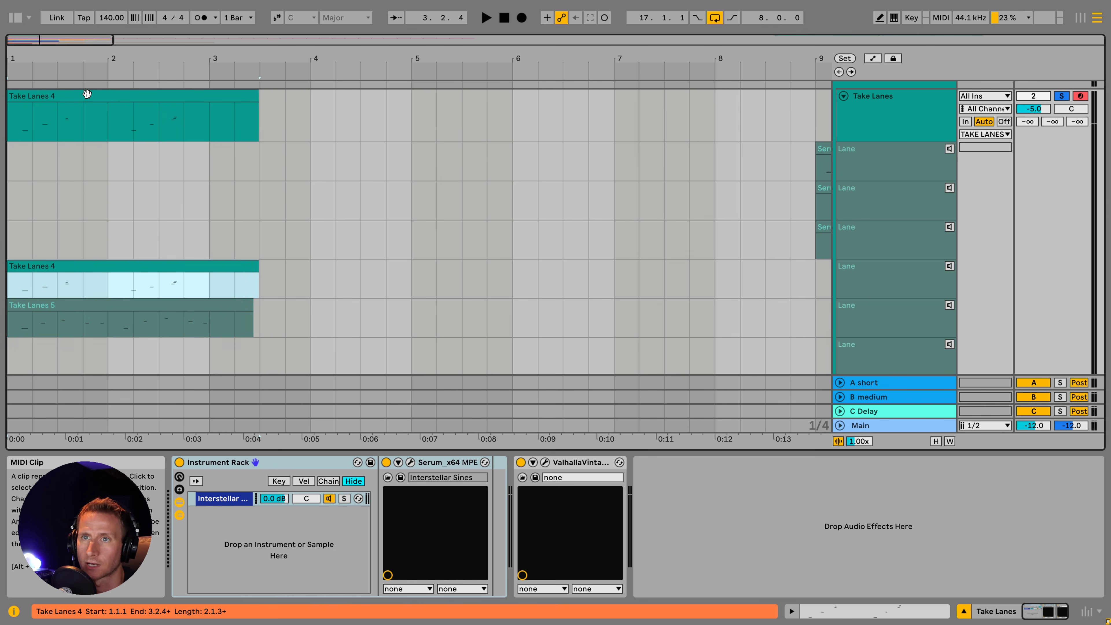
pyautogui.hotkey('ctrl', 'Down')
pyautogui.moveTo(106, 324); pyautogui.dragTo(160, 323)
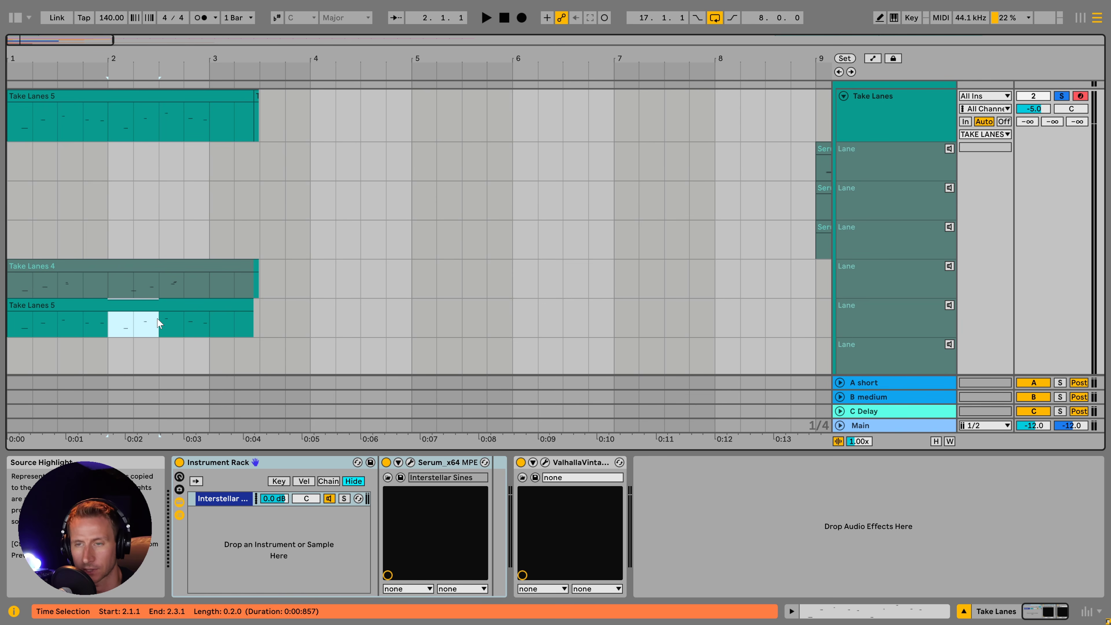
pyautogui.hotkey('ctrl', 'Up')
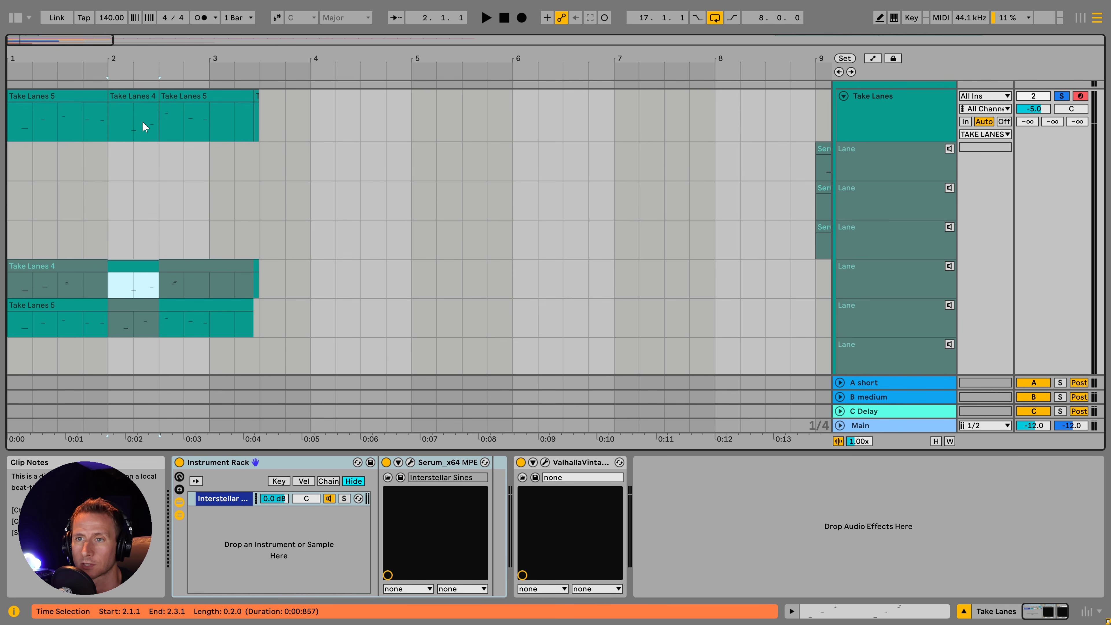
pyautogui.hotkey('ctrl', 'z')
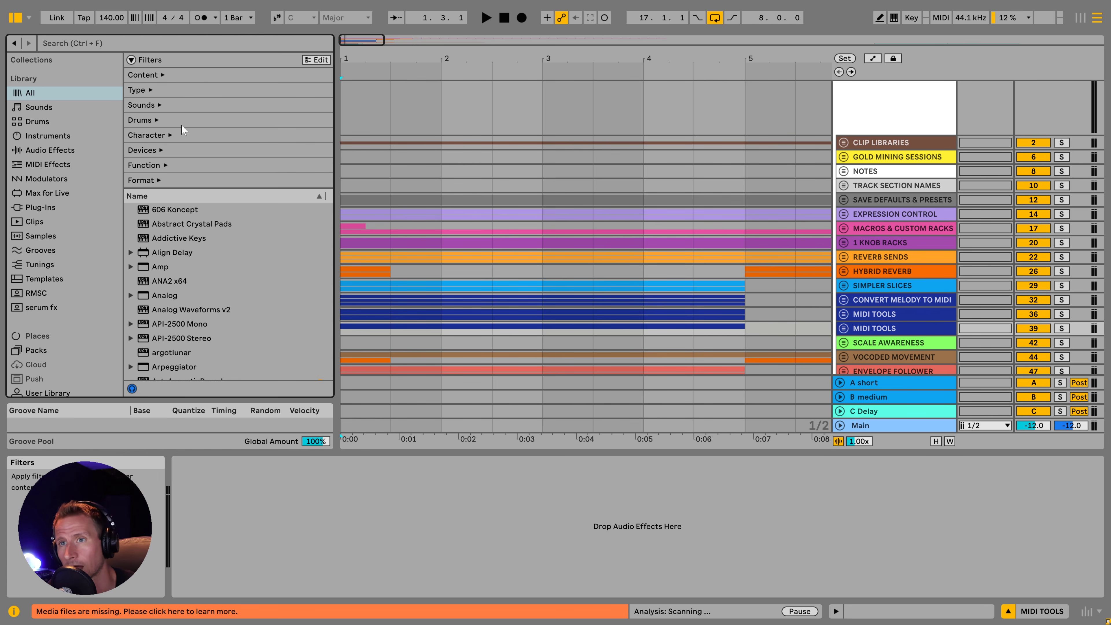
# - Filter the whole library by the Clap drum tag, browse the matching samples, and remove the filter
pyautogui.scroll(-1, 160, 131)
pyautogui.click(157, 106)
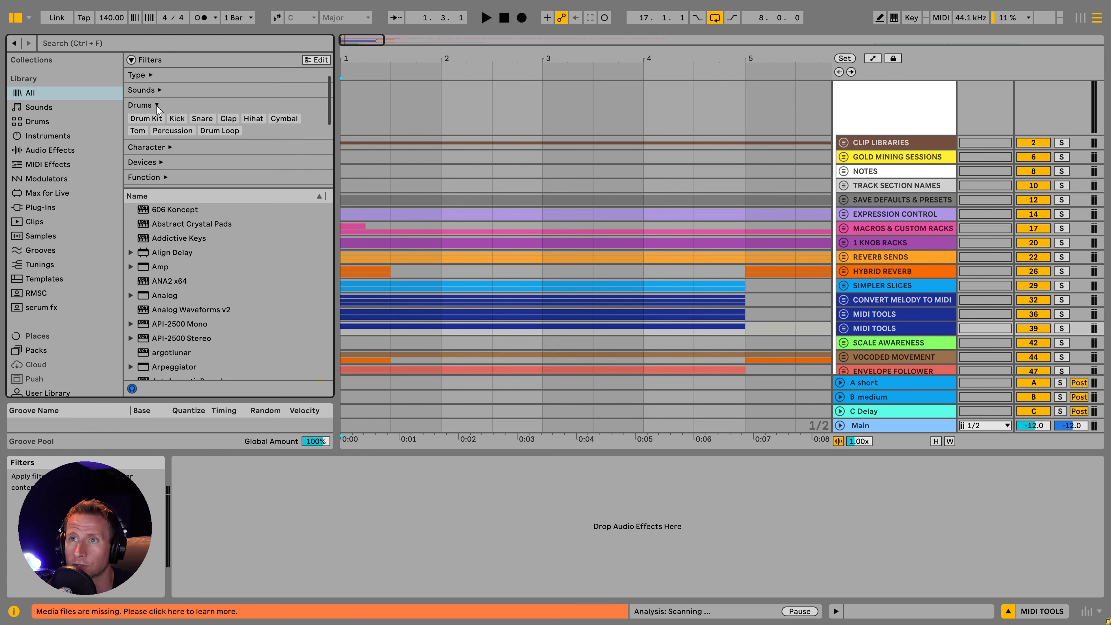
pyautogui.click(227, 119)
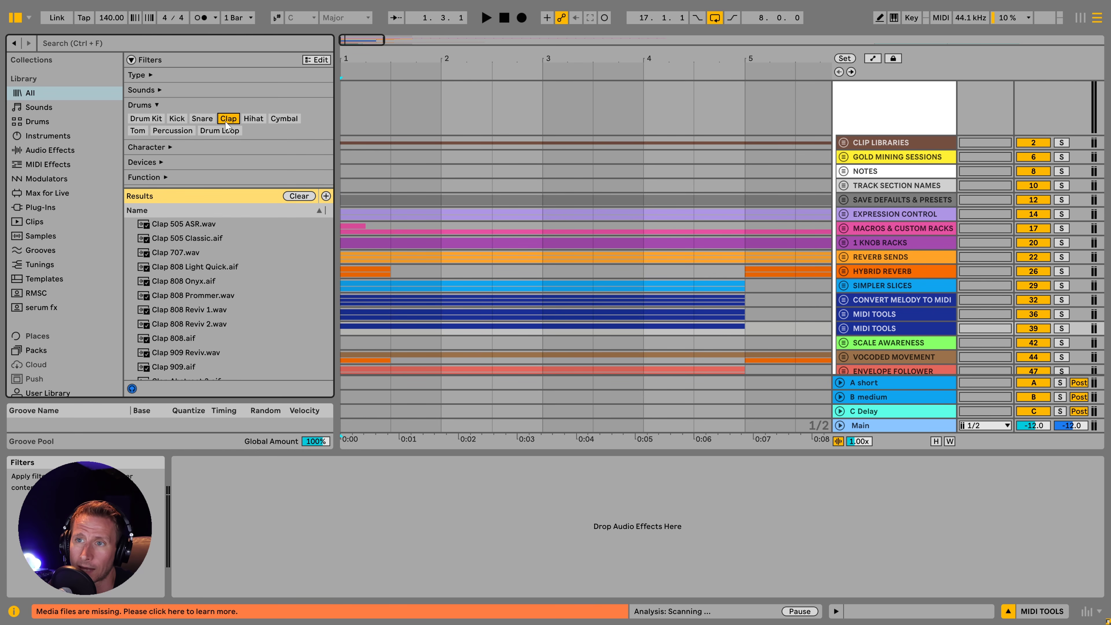
pyautogui.moveTo(329, 224); pyautogui.dragTo(328, 250)
pyautogui.click(234, 119)
pyautogui.click(175, 106)
# - Filter the library by the custom Animals tag under SAMSON SOUND and browse the matching samples
pyautogui.scroll(-5, 210, 114)
pyautogui.click(193, 173)
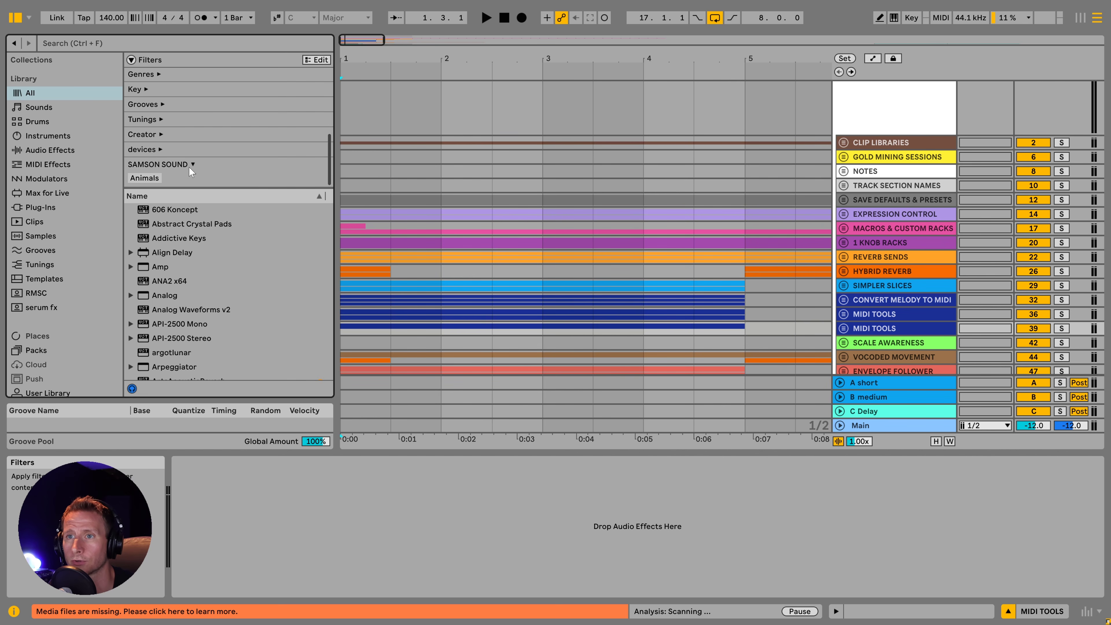
pyautogui.click(145, 179)
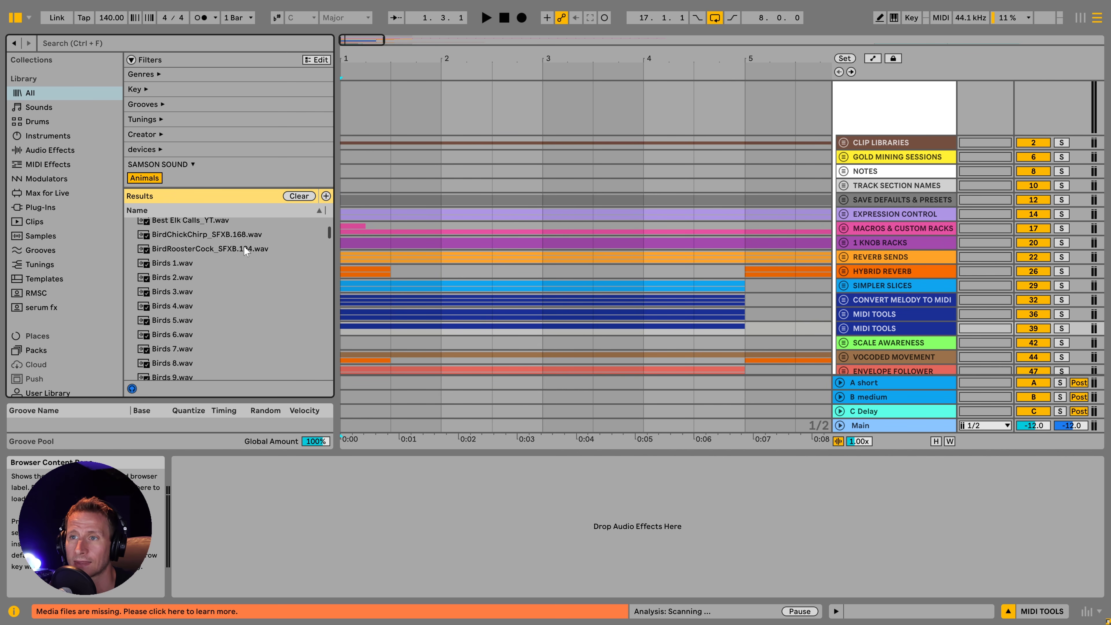
pyautogui.moveTo(330, 223); pyautogui.dragTo(329, 278)
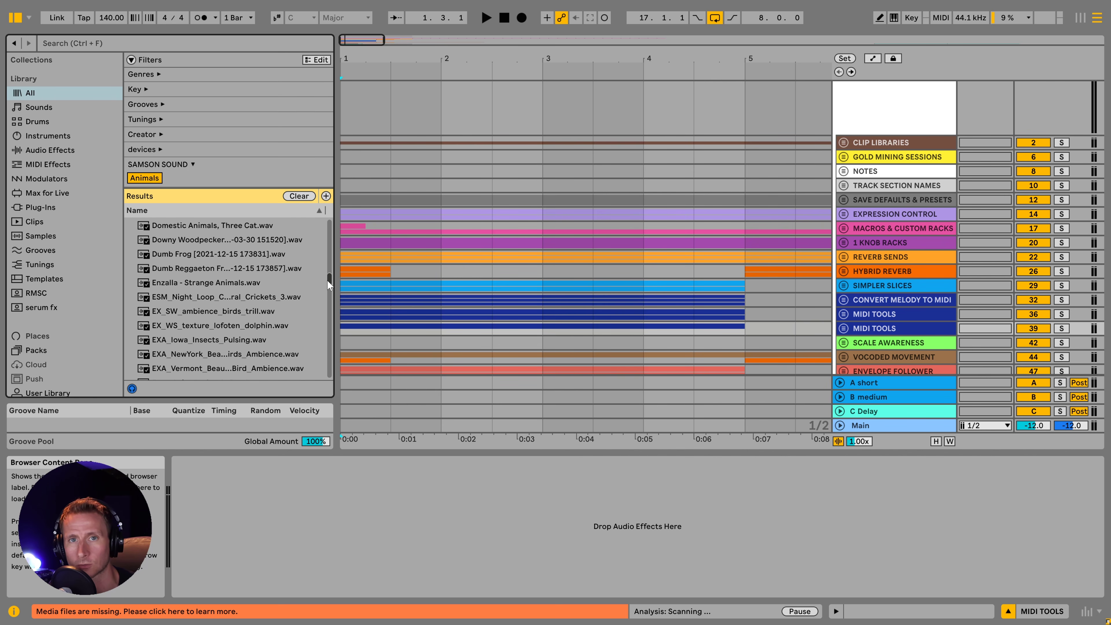
pyautogui.moveTo(328, 279); pyautogui.dragTo(329, 321)
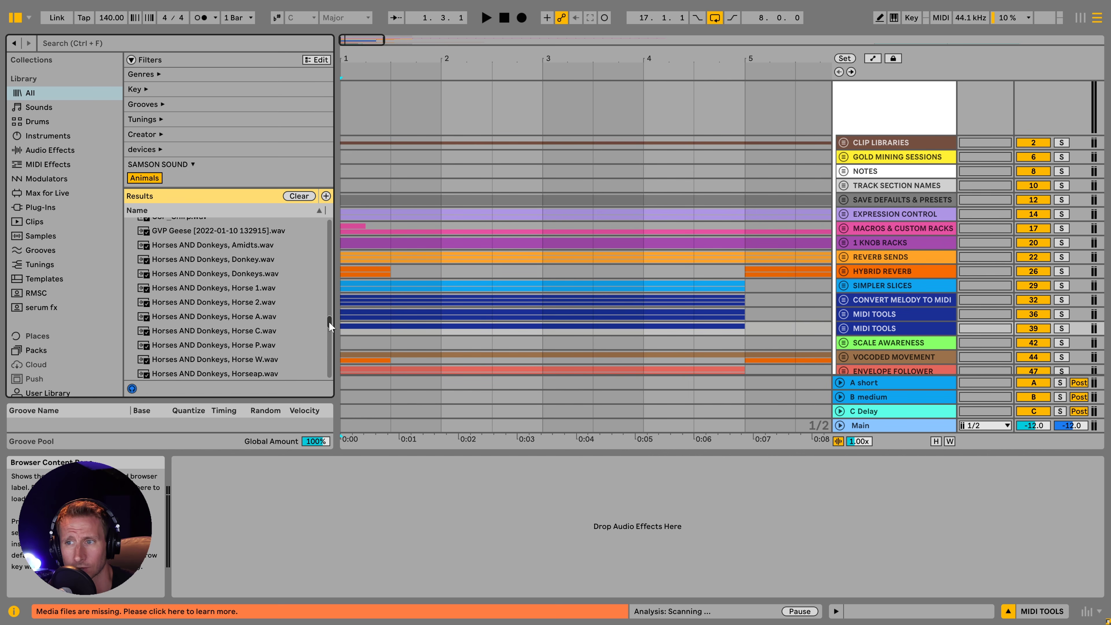